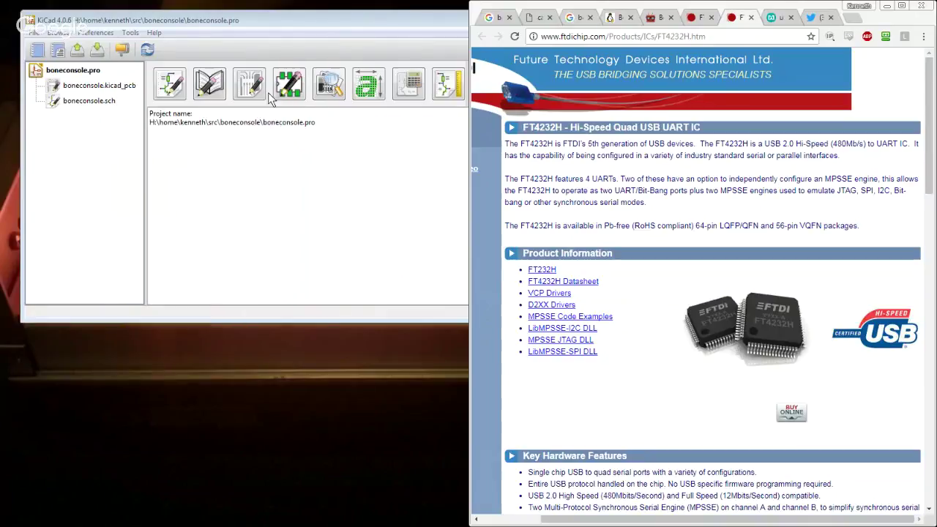
- Start a new KiCad project and create a folder named quadconsole inside the src directory
left_click_drag(178, 23, 183, 87)
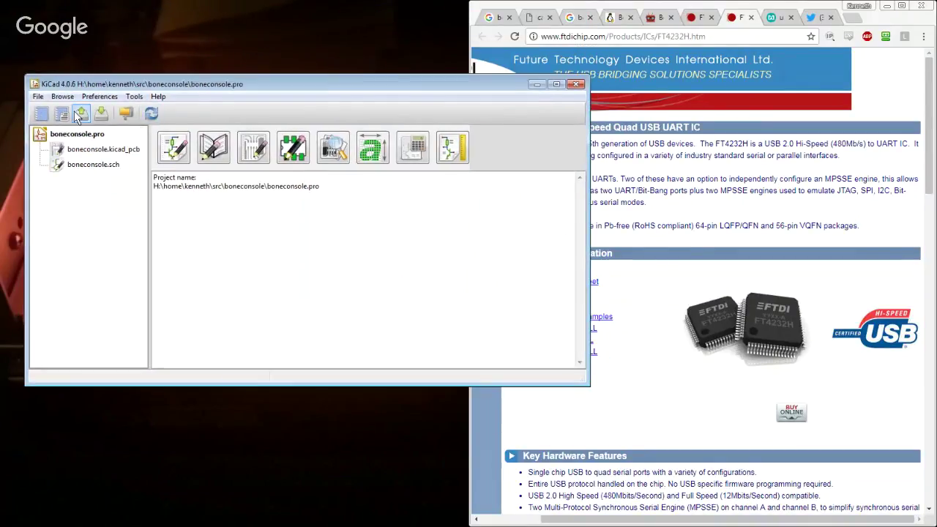
left_click(38, 97)
mouse_move(73, 149)
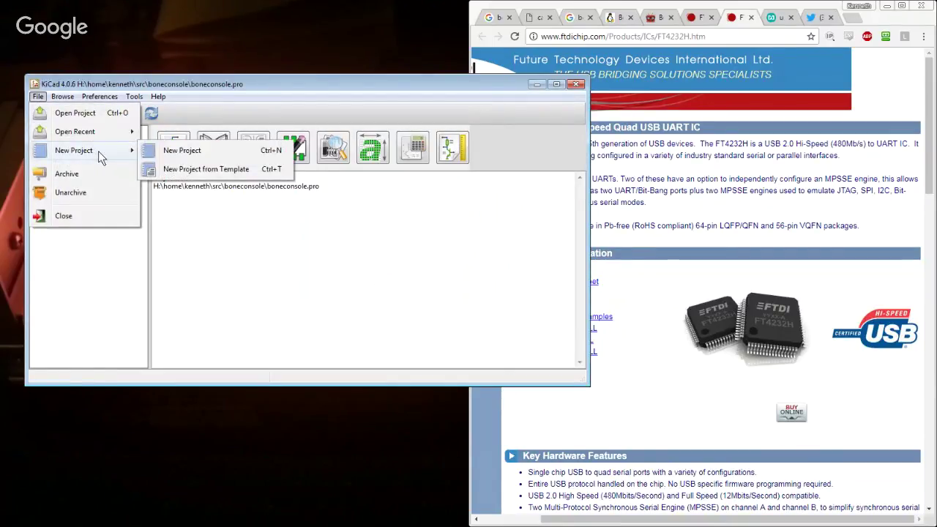
left_click(183, 150)
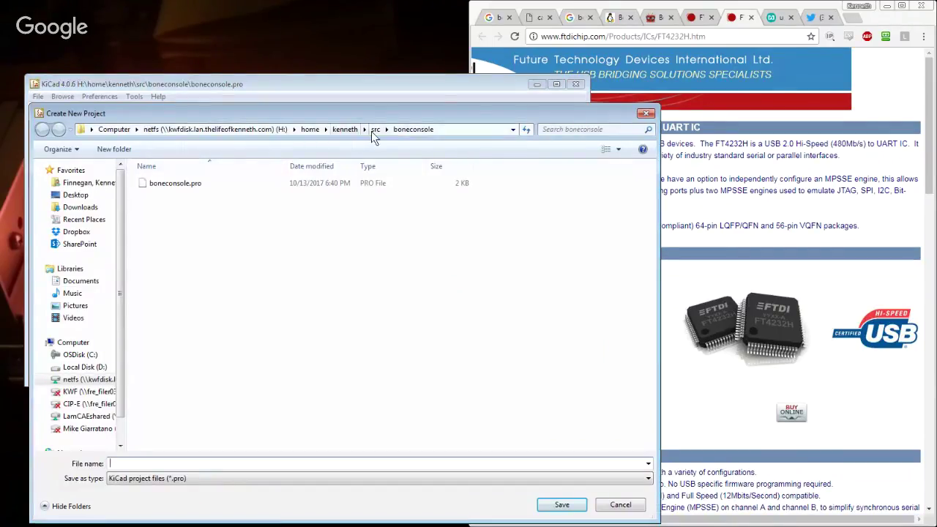
left_click(374, 130)
left_click(114, 149)
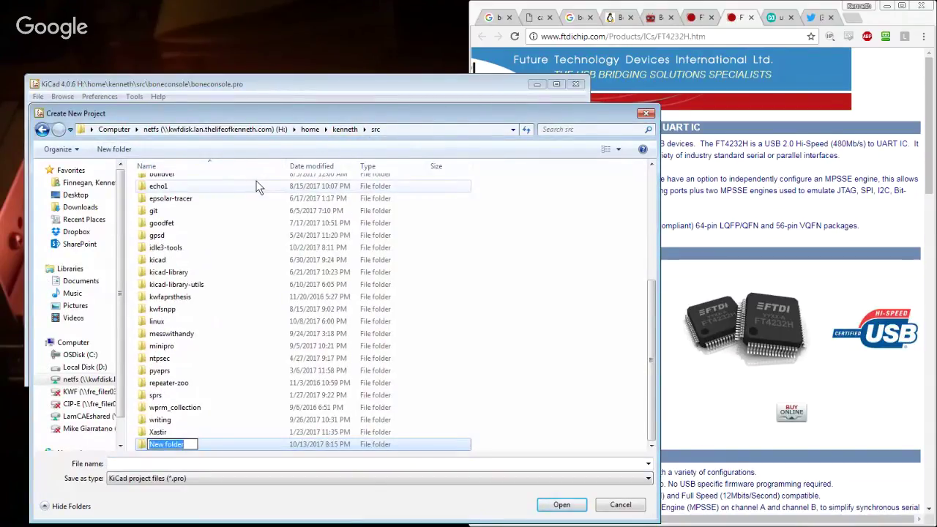
type("quadC")
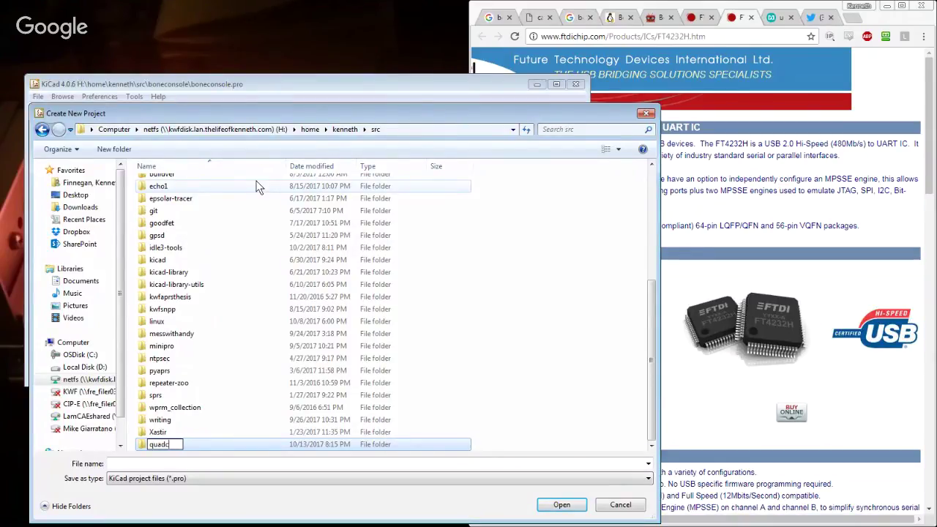
type("onsolea")
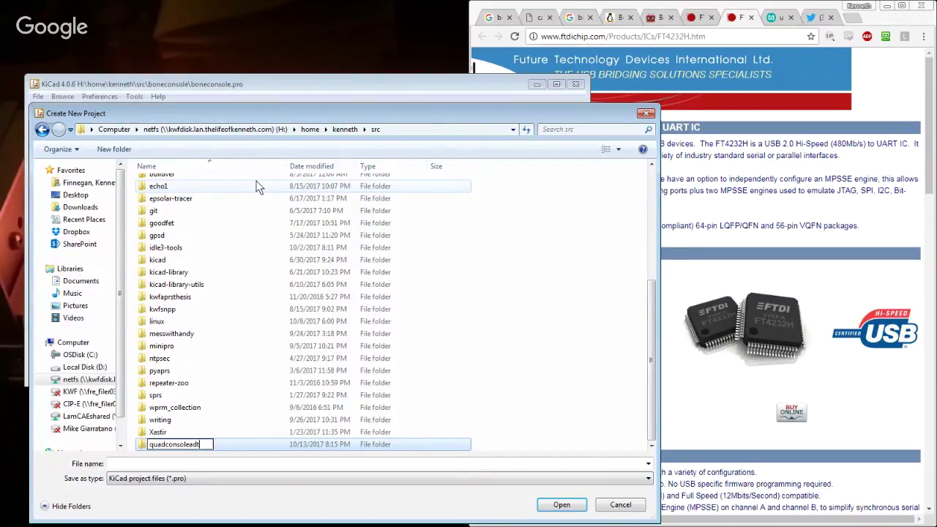
type("dt")
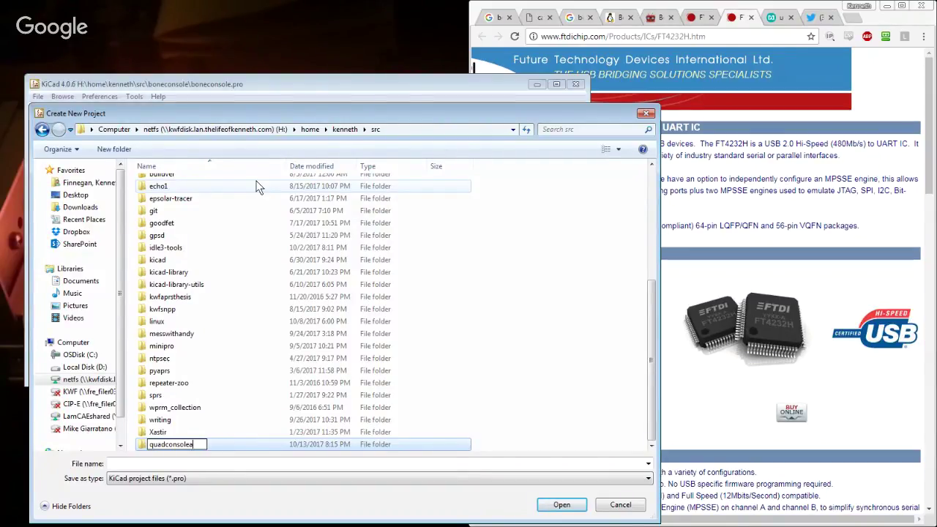
key("Escape")
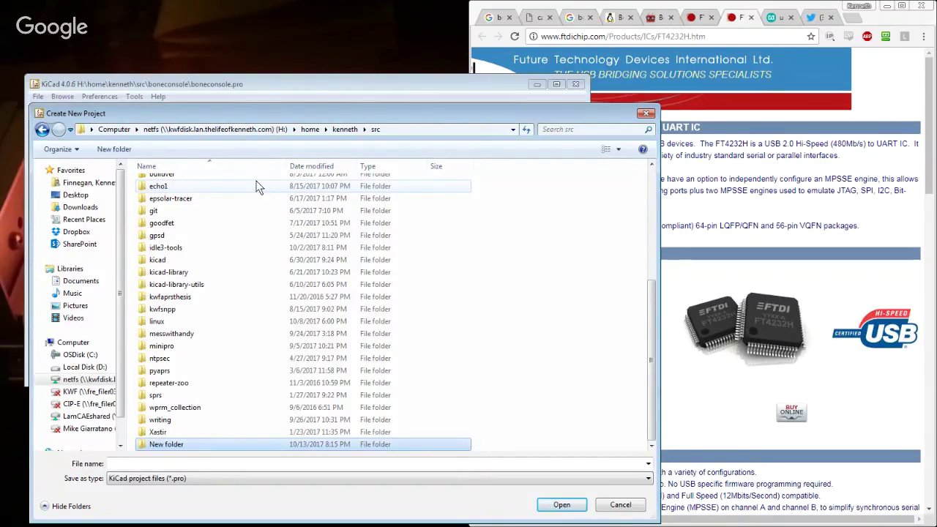
scroll(288, 289, "up", 5)
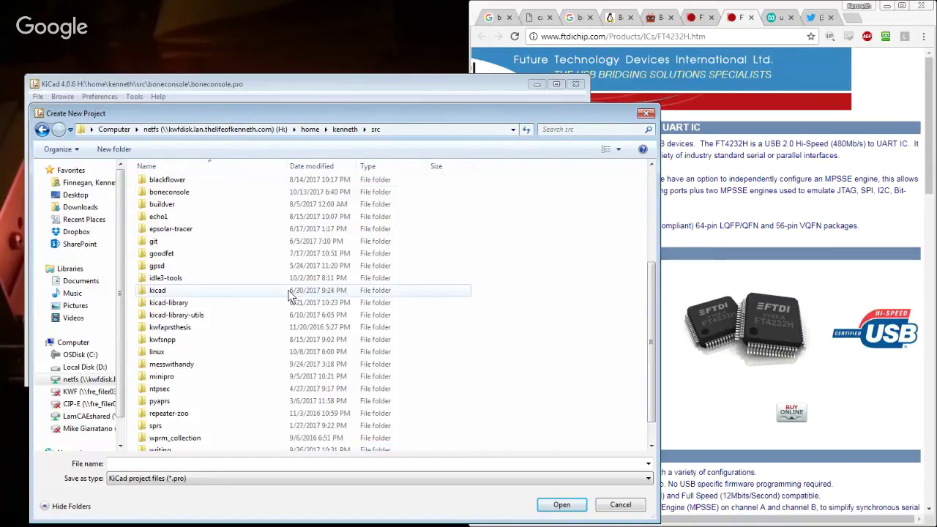
scroll(287, 289, "down", 5)
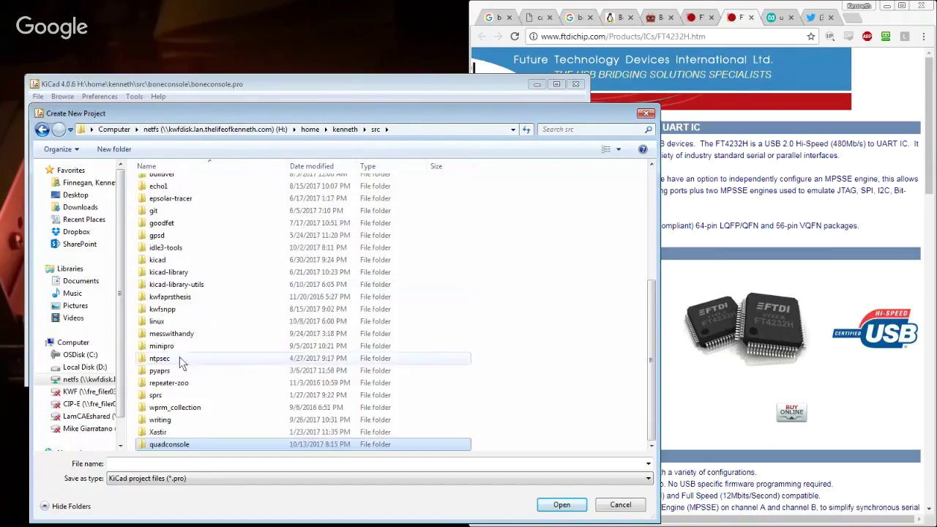
- Save the new project as quadconsole inside the quadconsole folder
double_click(168, 446)
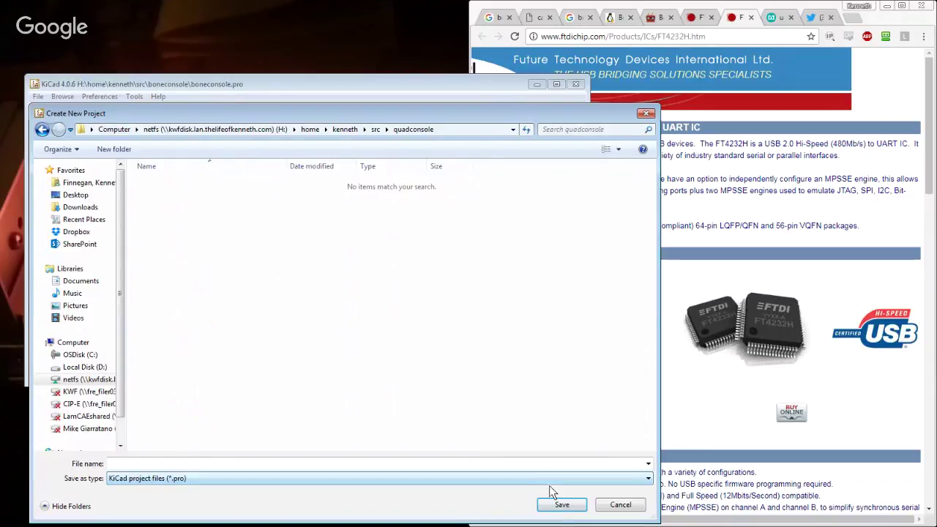
left_click(127, 462)
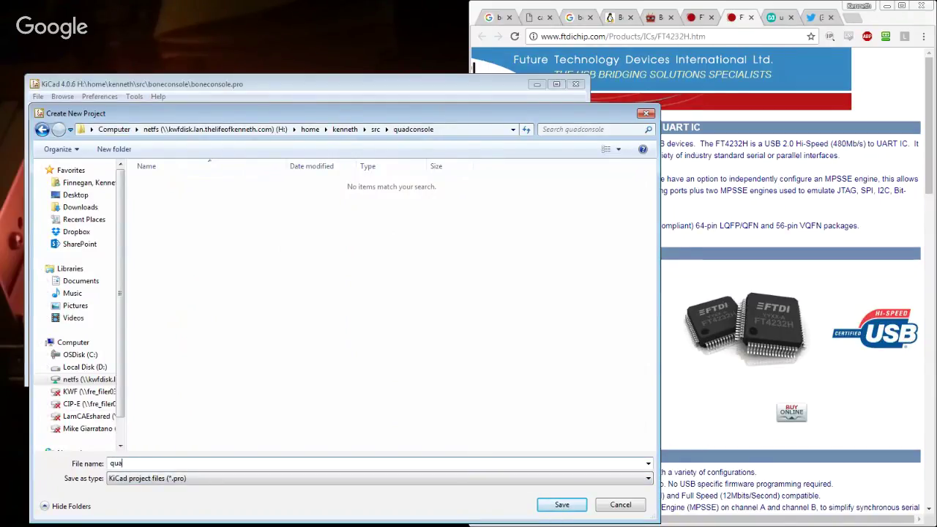
type("quadconsole")
key("Return")
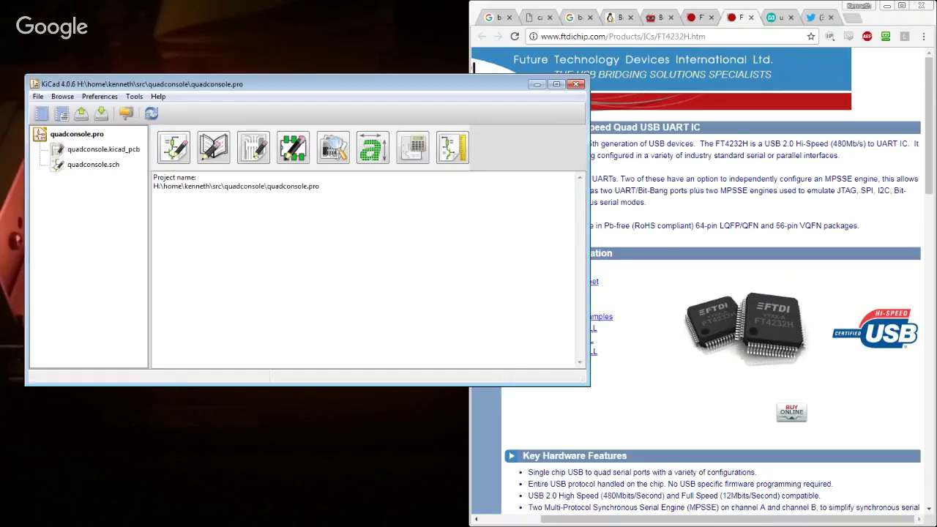
- Switch to the MAX3233E/MAX3235E datasheet in the browser and return to its first page
left_click(741, 24)
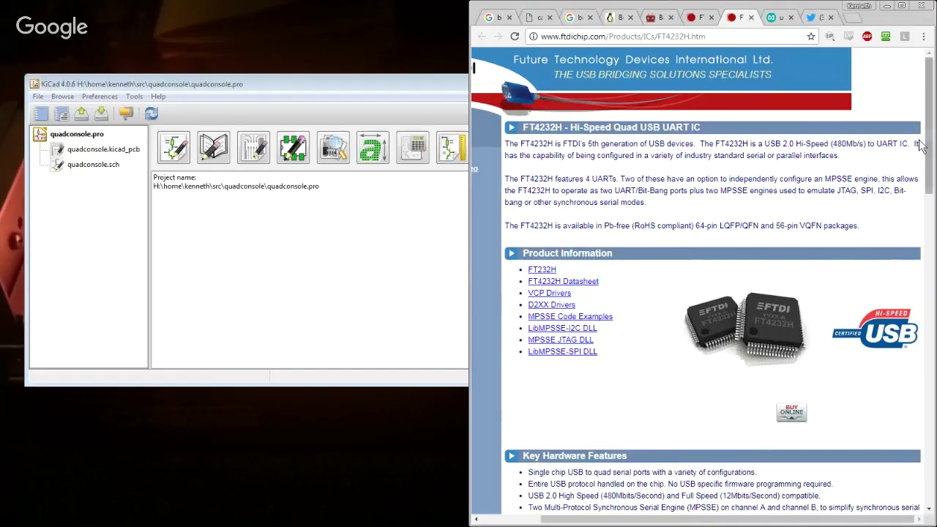
left_click(777, 18)
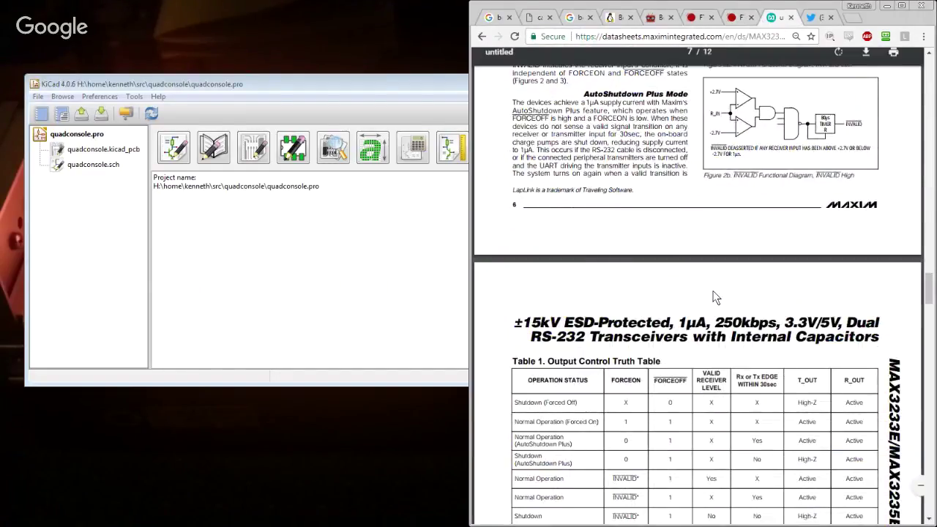
scroll(685, 265, "up", 6)
key("Home")
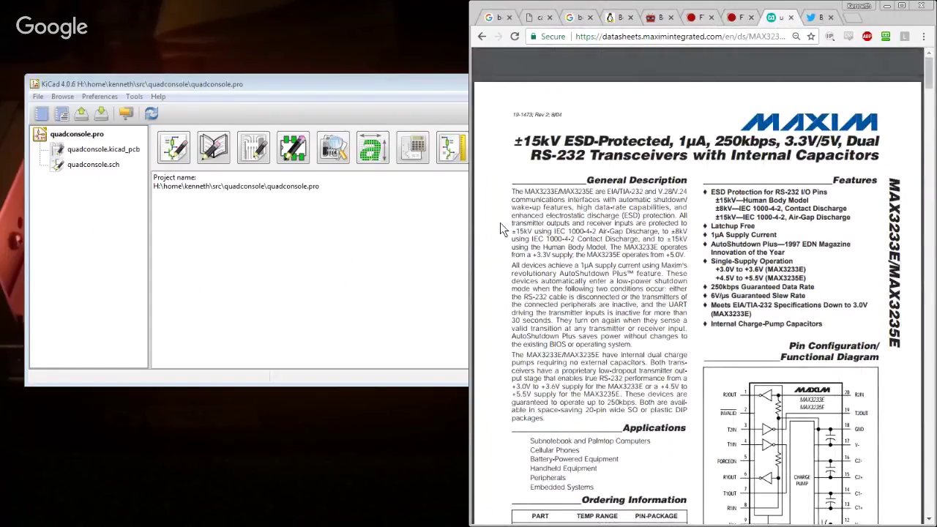
- Examine the hardware features, supply voltage and application areas on the FTDI FT4232H product page
left_click(738, 19)
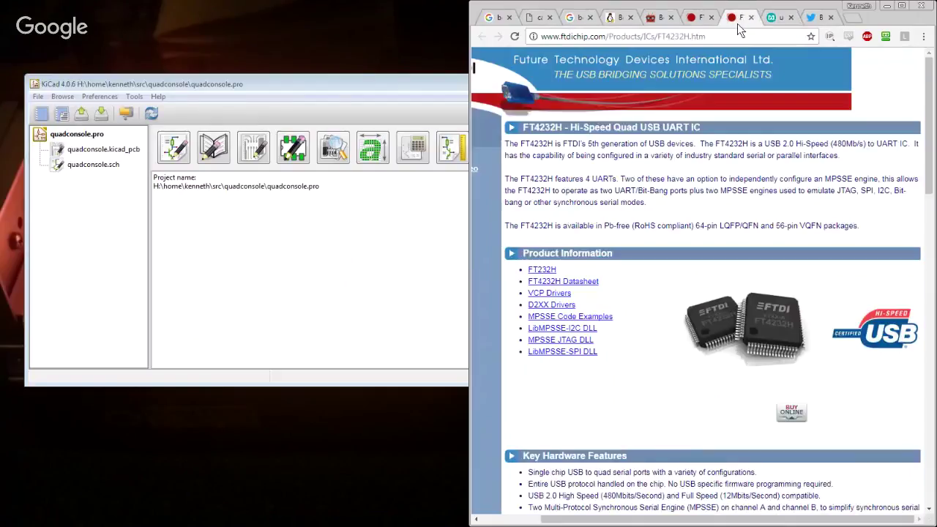
scroll(591, 344, "down", 1)
scroll(592, 344, "down", 10)
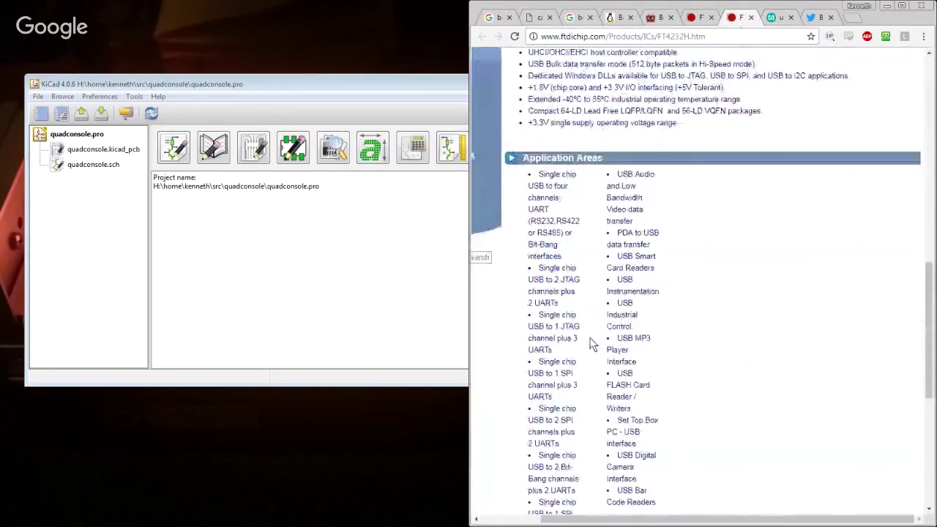
scroll(592, 344, "down", 5)
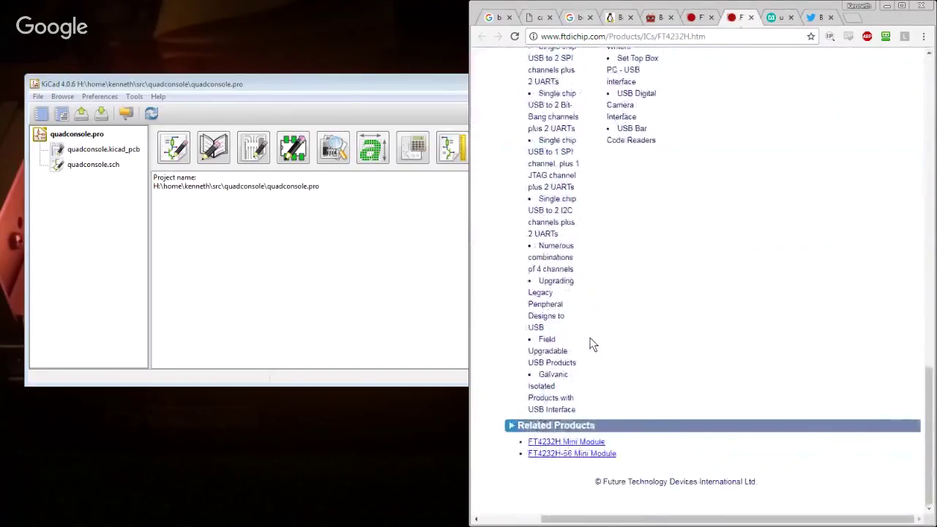
scroll(591, 344, "up", 7)
scroll(591, 344, "up", 1)
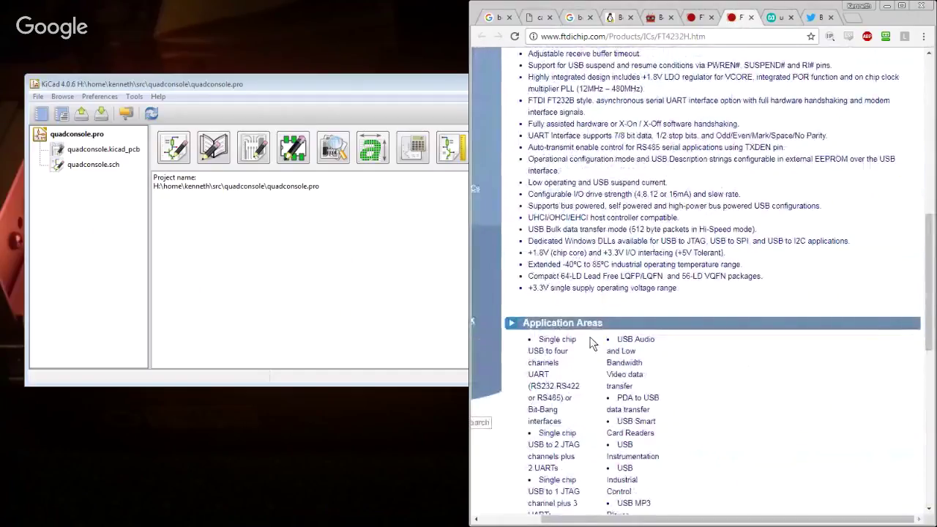
scroll(591, 344, "up", 1)
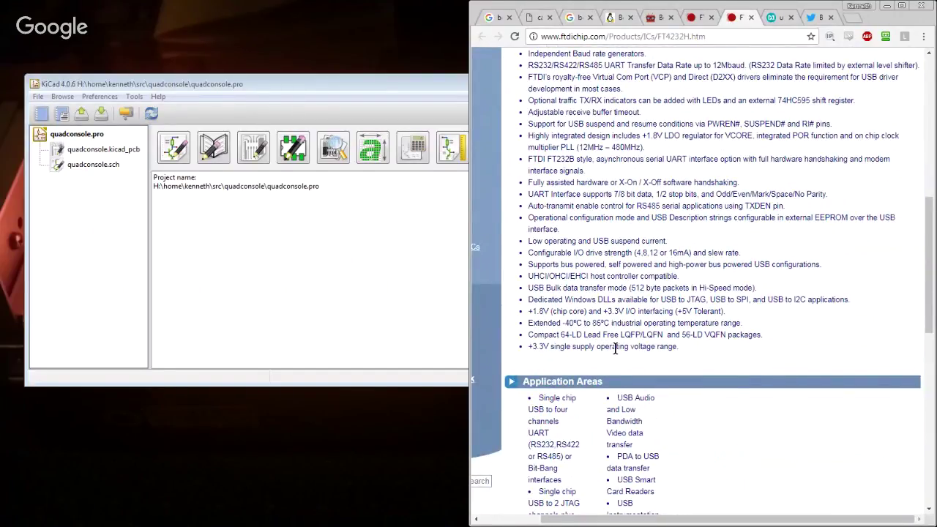
scroll(615, 349, "up", 9)
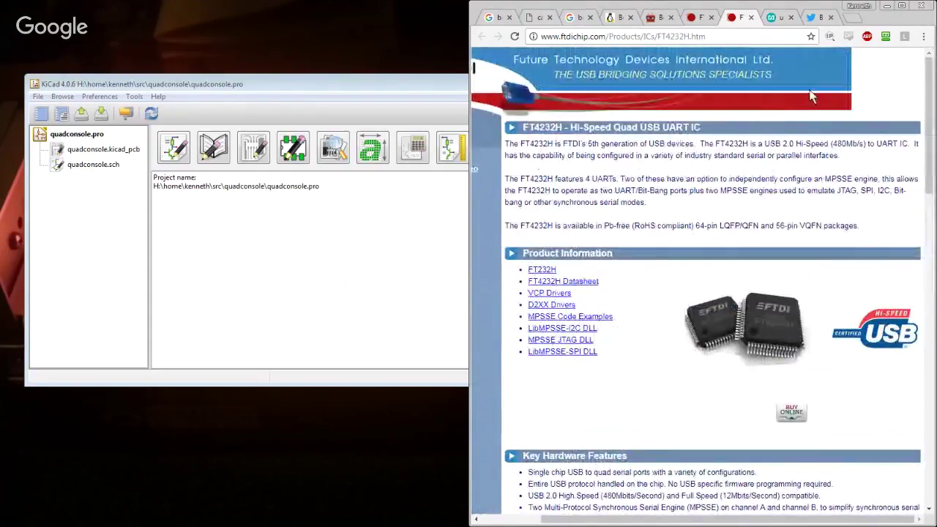
- Examine the pin configuration and functional diagram in the MAX3233E/MAX3235E datasheet
left_click(776, 17)
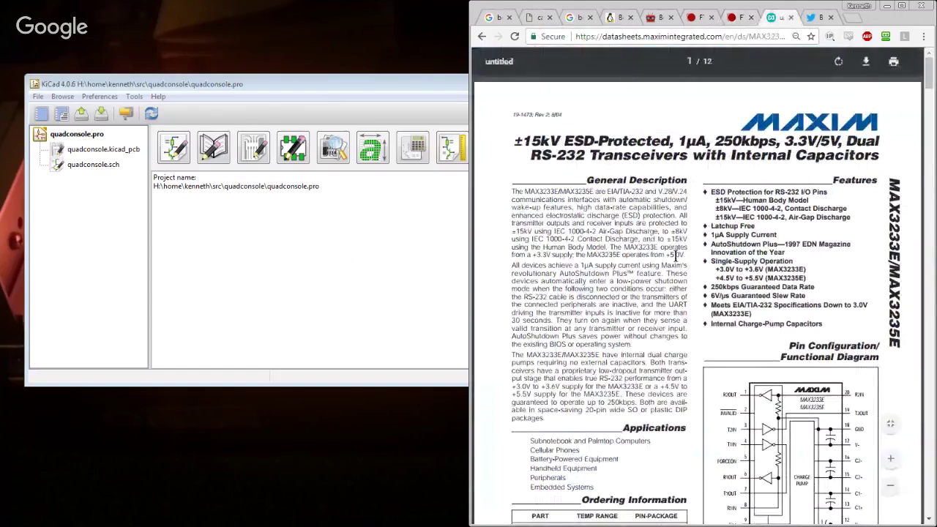
scroll(702, 292, "down", 3)
scroll(720, 283, "up", 1)
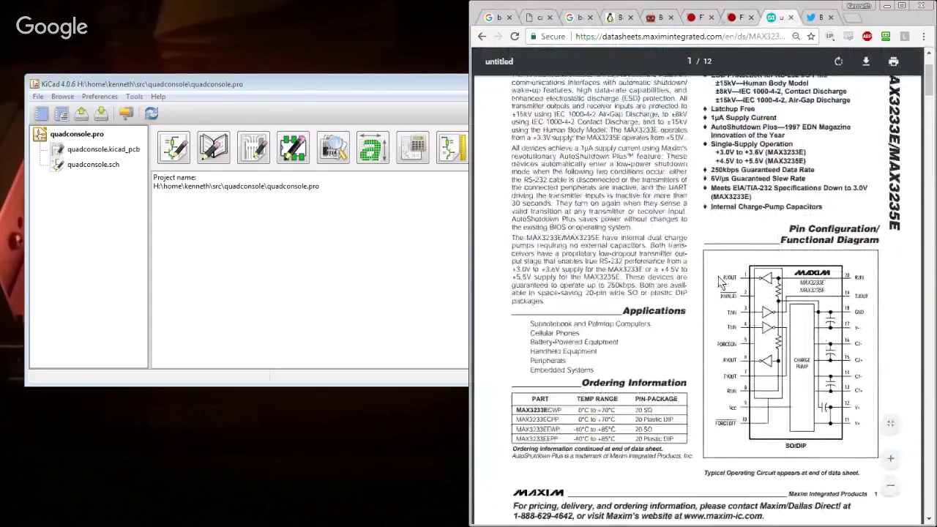
scroll(718, 275, "up", 2)
scroll(725, 292, "down", 2)
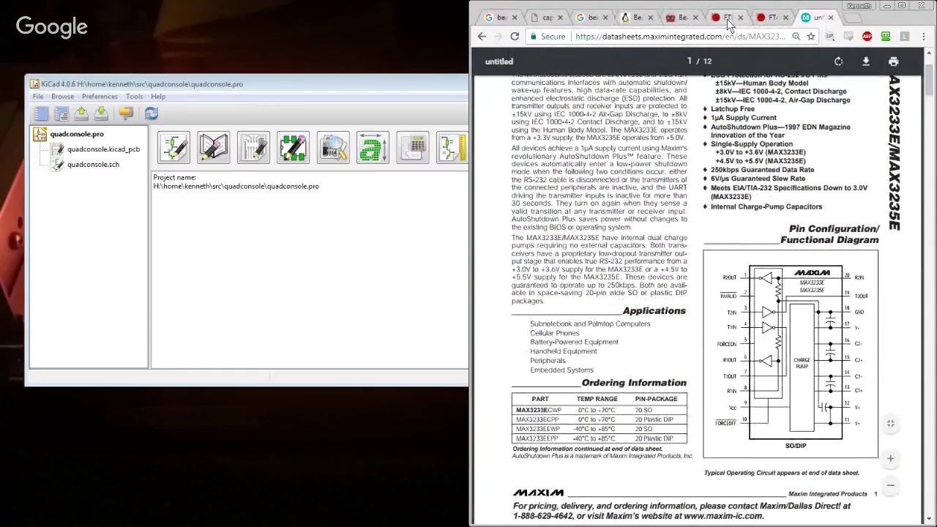
- Close all browser tabs except the FT4232H product page and the MAX3233E/MAX3235E datasheet
left_click(726, 17)
middle_click(727, 18)
left_click(680, 18)
middle_click(680, 17)
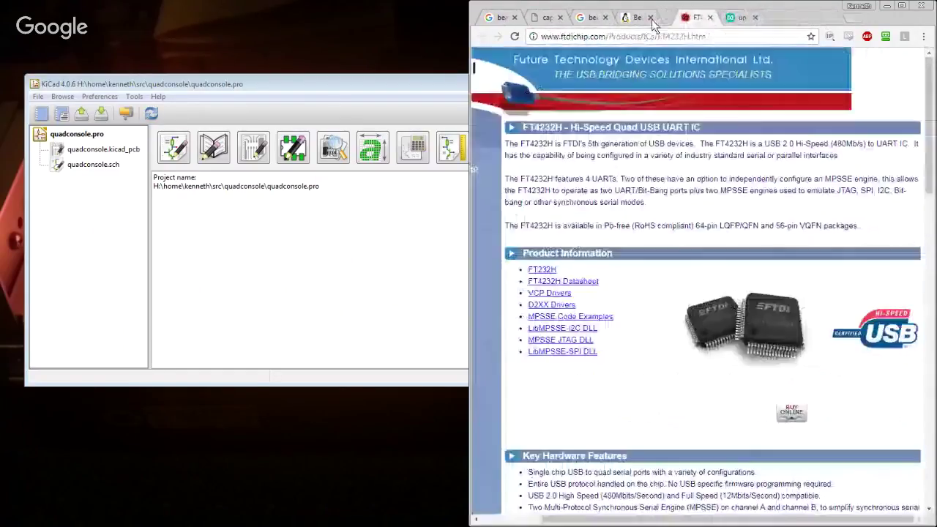
left_click(620, 19)
middle_click(621, 17)
left_click(589, 18)
middle_click(589, 18)
left_click(554, 18)
middle_click(545, 17)
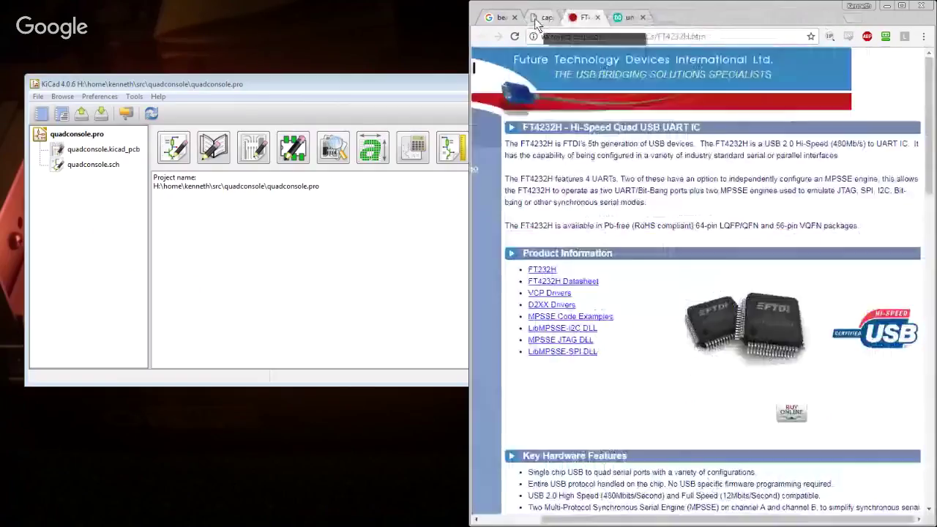
left_click(498, 17)
middle_click(498, 18)
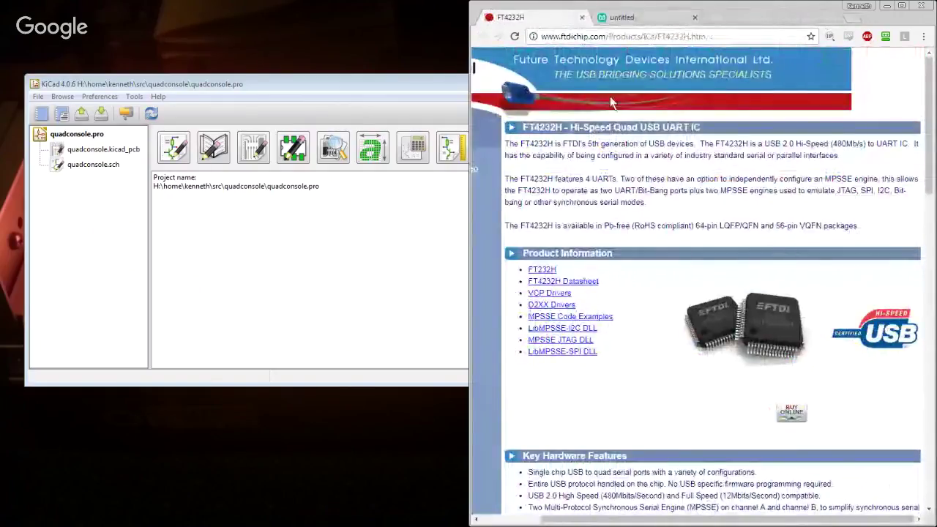
- Review the description, features and ordering information on the first page of the MAX3233E/MAX3235E datasheet
left_click(621, 17)
scroll(583, 223, "up", 1)
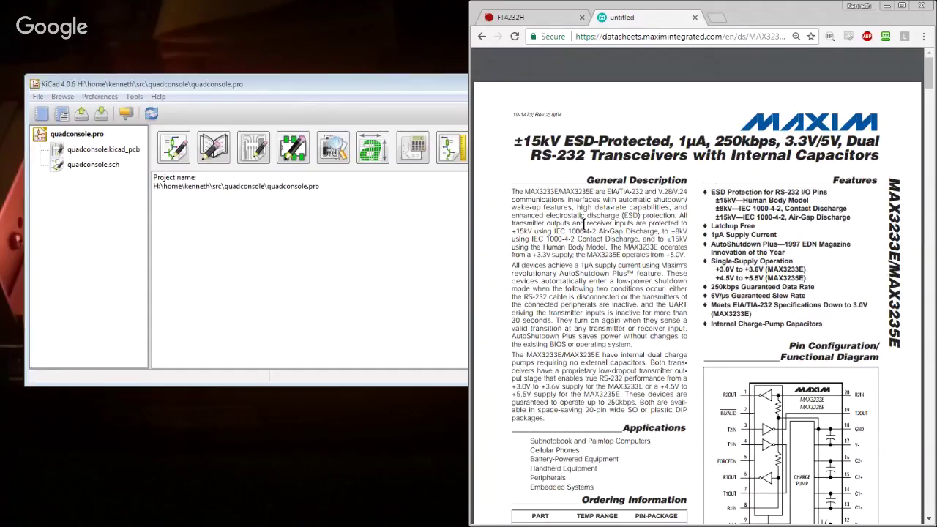
scroll(697, 228, "down", 3)
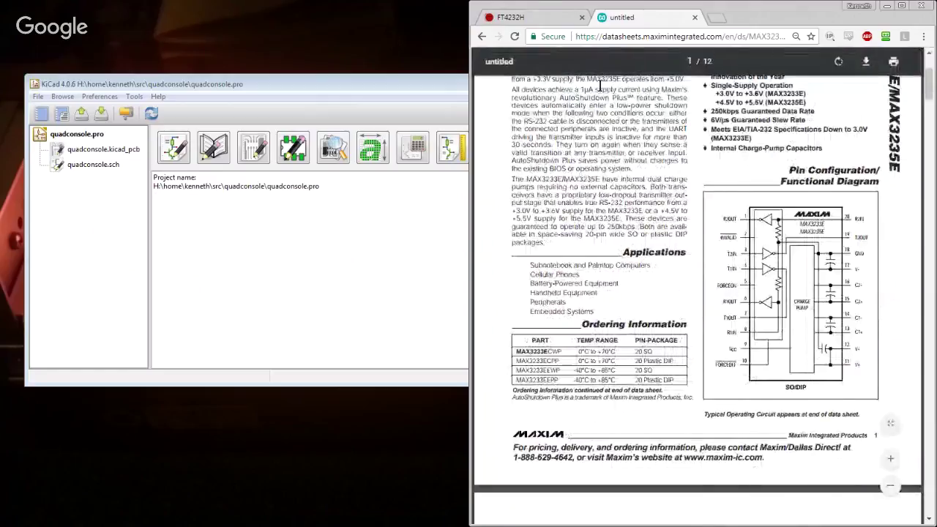
- Open the Digi-Key website in a new browser tab
left_click(716, 19)
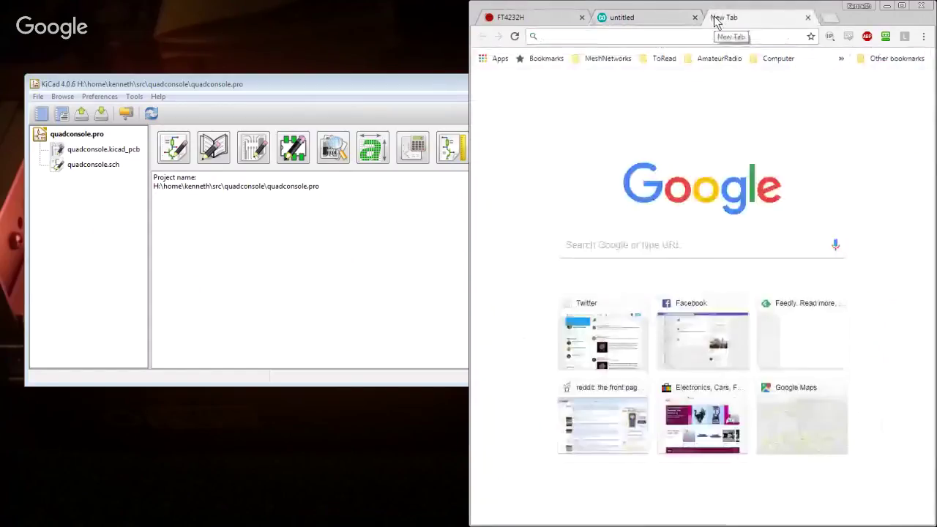
type("digi")
key("Return")
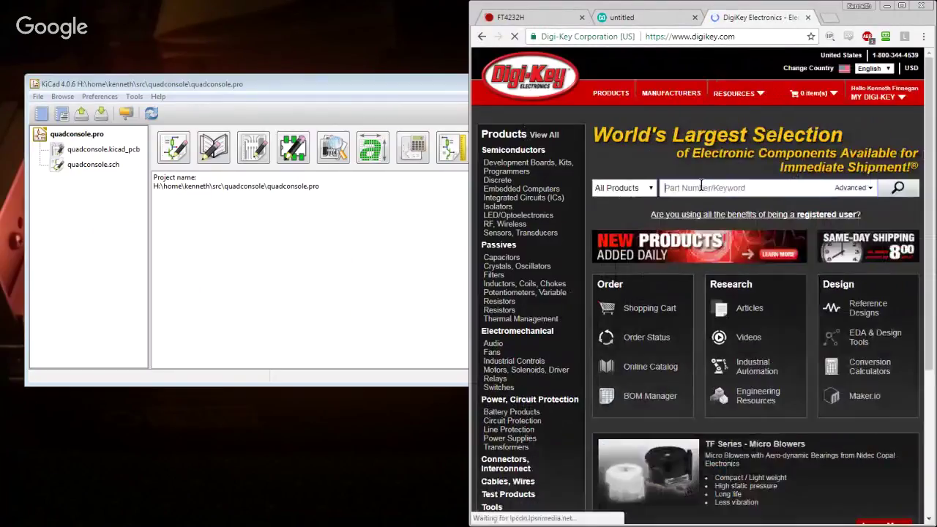
- Search Digi-Key for ft4232 and open the Interface - Controllers category of the results
left_click(701, 187)
type("ft4232")
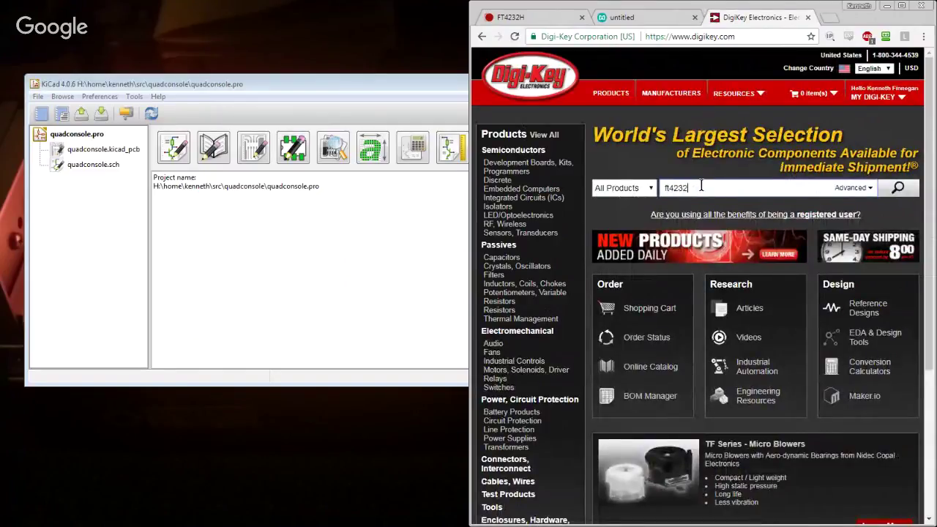
key("Return")
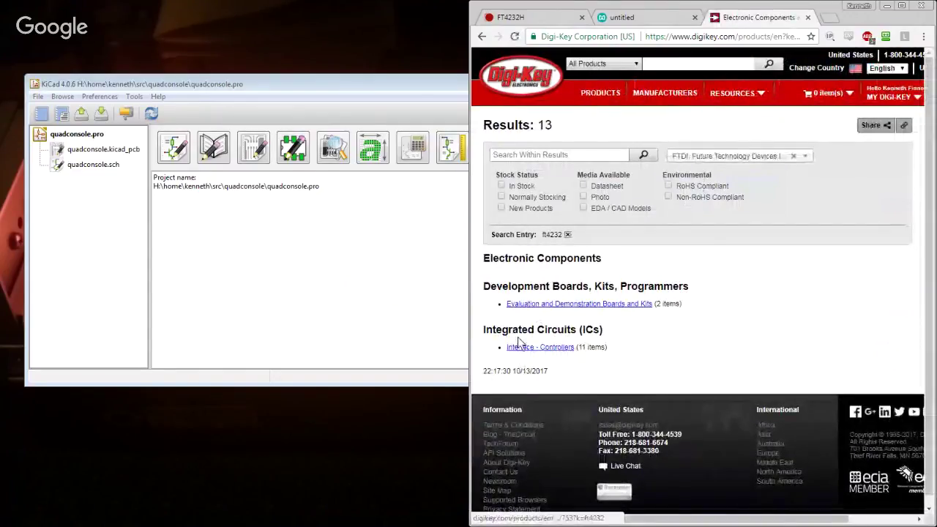
left_click(528, 347)
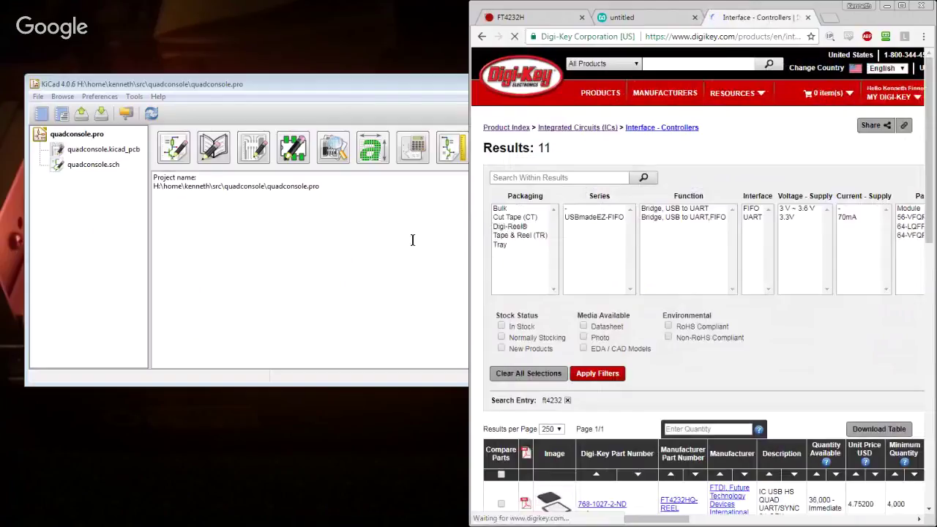
- Widen the browser window over the KiCad window and filter the ft4232 results to the 64-LQFP package
left_click_drag(471, 229, 325, 230)
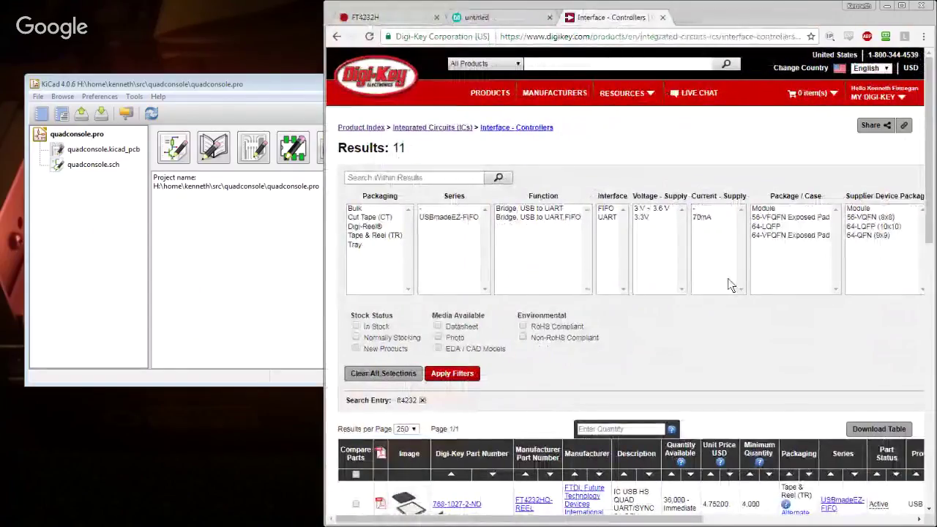
left_click(766, 226)
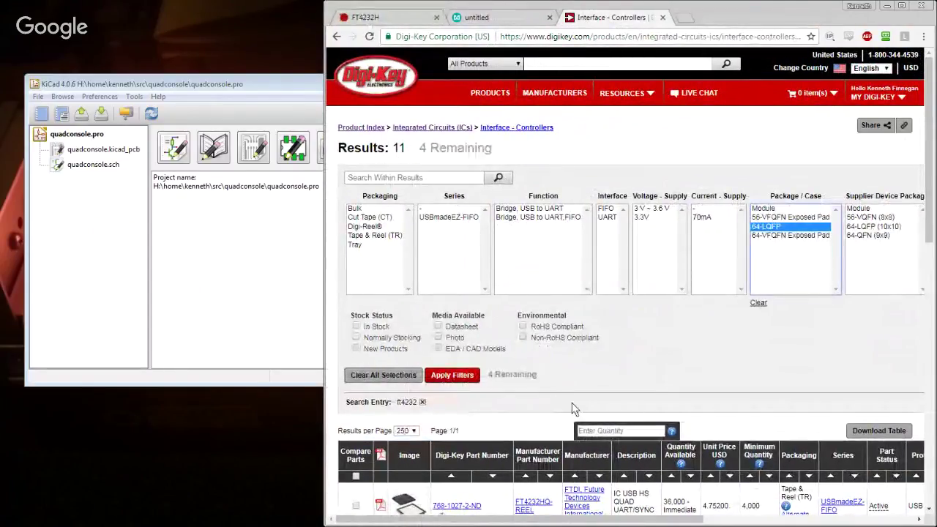
left_click(452, 374)
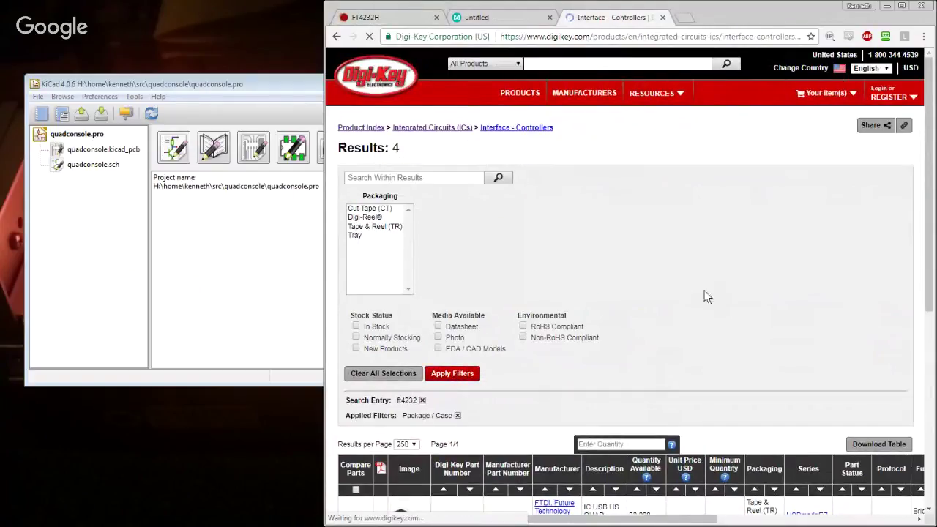
- Price the filtered FT4232HL listings at a quantity of 10 and compare their unit prices, packaging and specifications
scroll(702, 285, "down", 5)
scroll(693, 256, "up", 2)
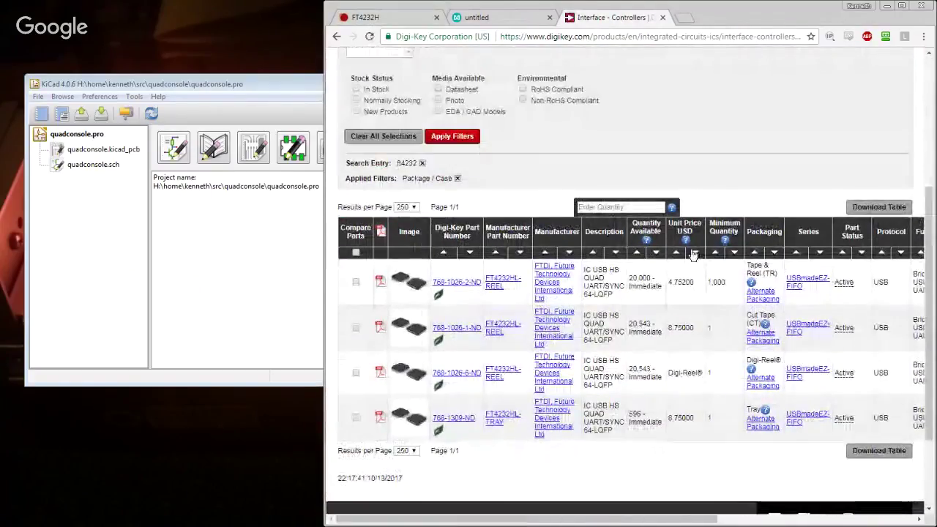
left_click(619, 206)
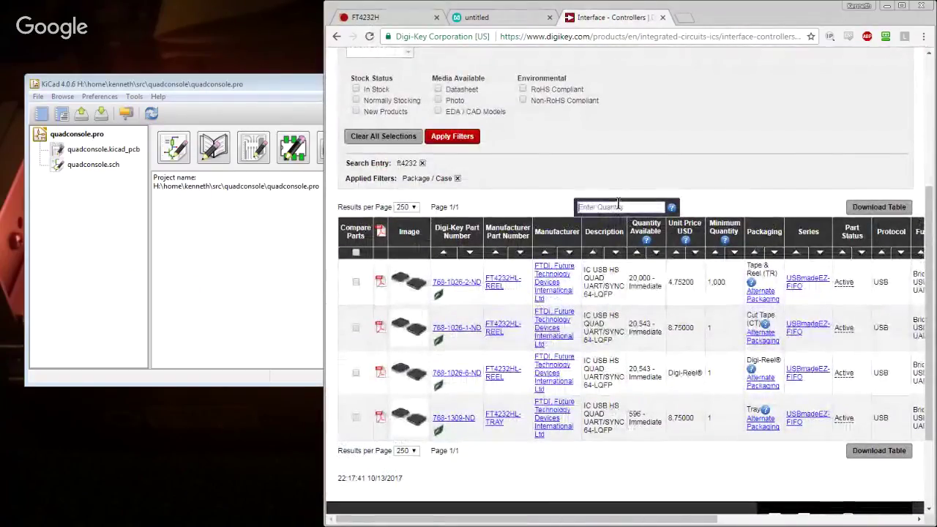
type("10")
key("Return")
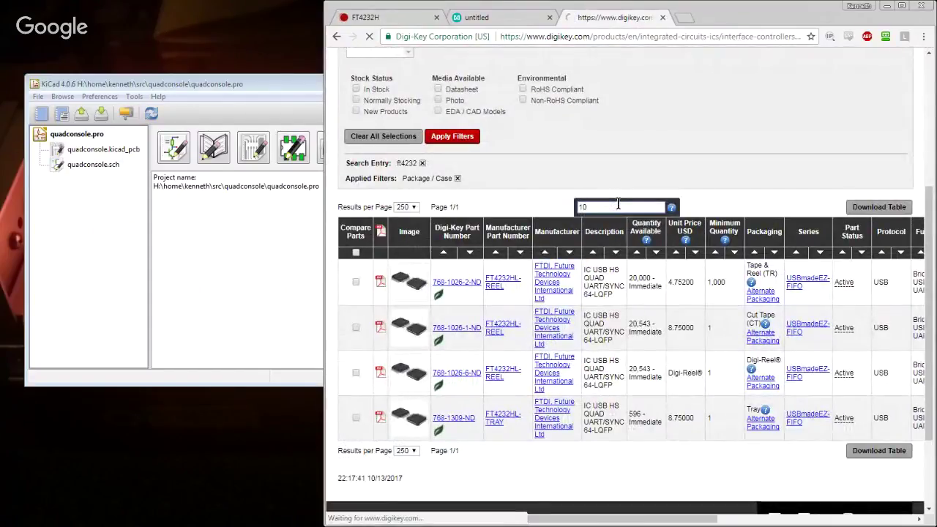
scroll(688, 271, "down", 4)
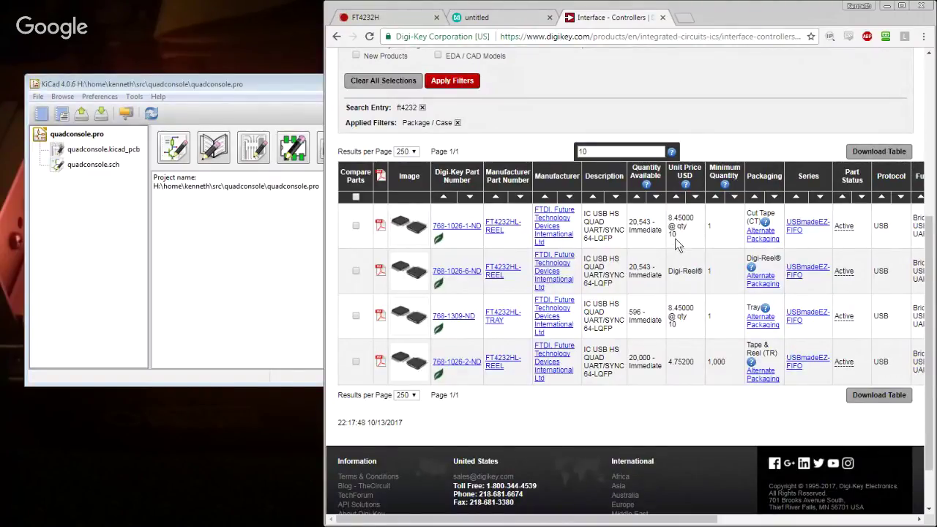
scroll(668, 253, "right", 2)
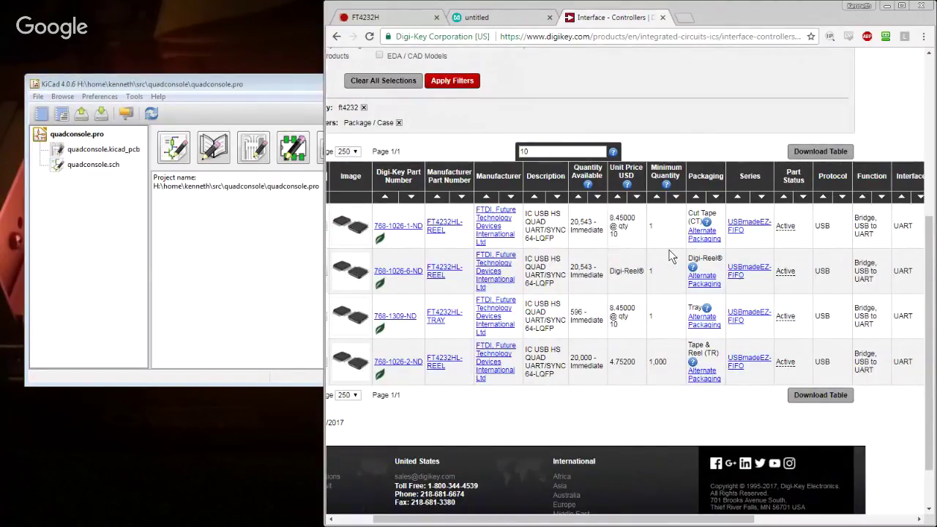
scroll(669, 255, "right", 8)
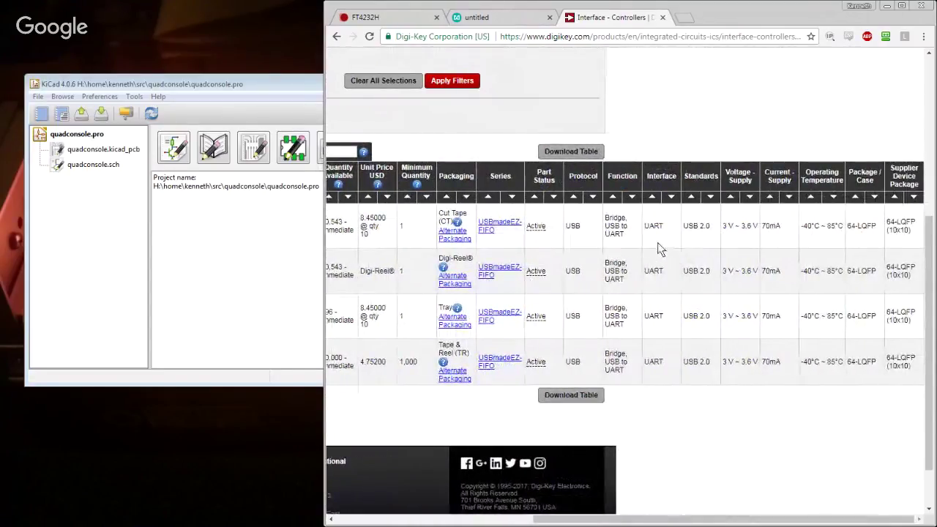
scroll(656, 245, "left", 10)
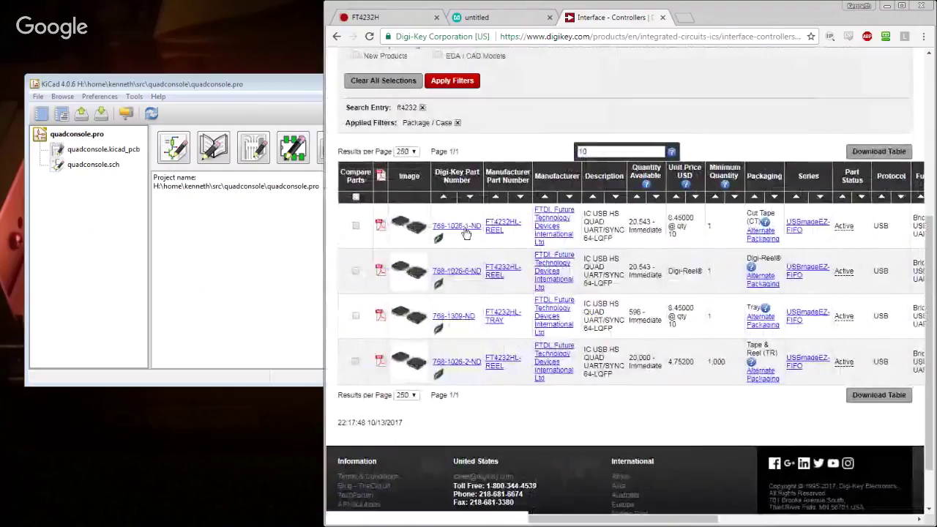
- Return to the FTDI product page and open the FT4232H datasheet in its own tab
mouse_move(428, 231)
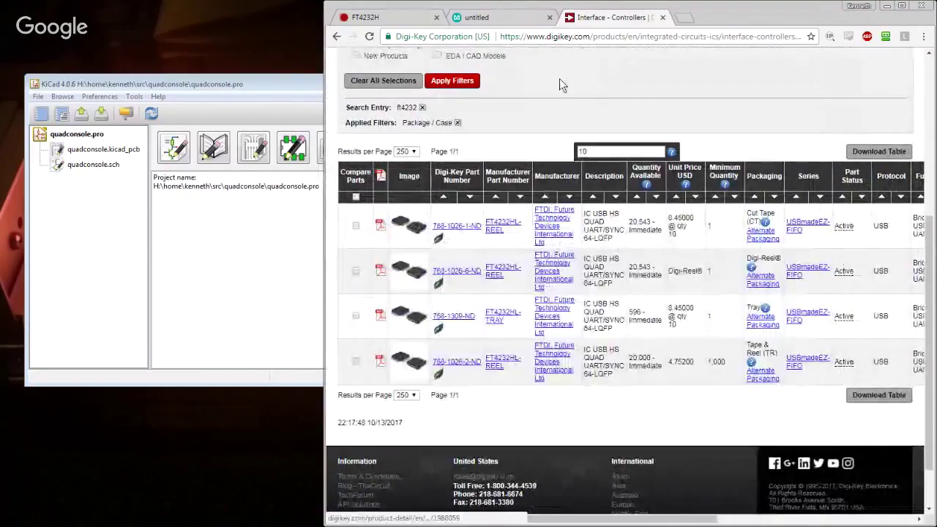
left_click(377, 21)
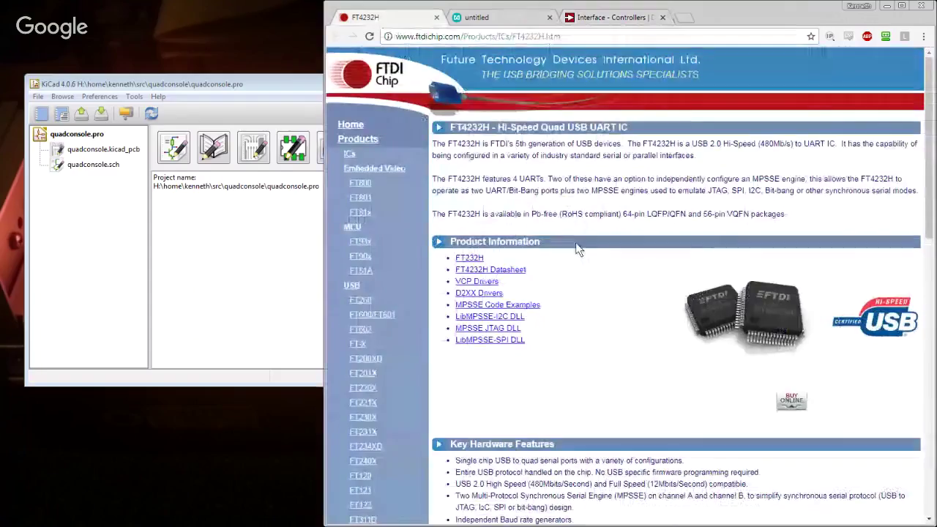
left_click(477, 271)
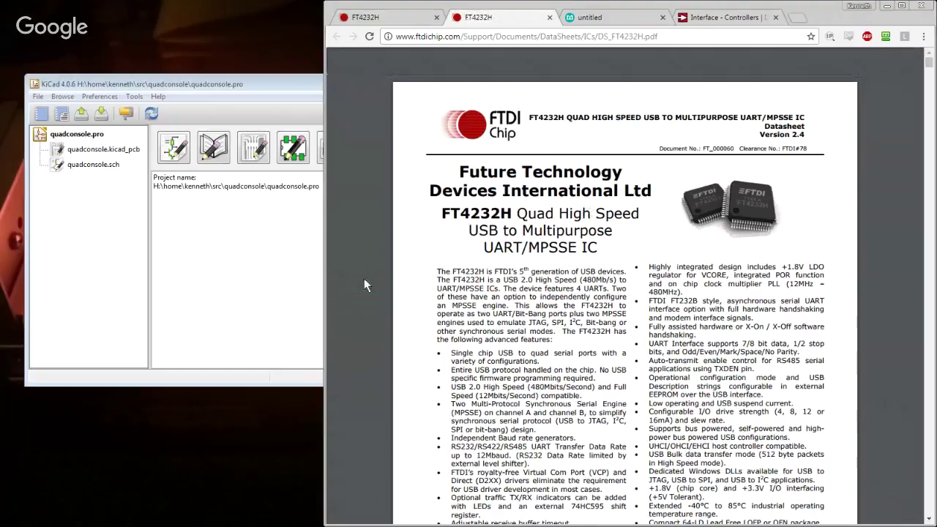
- Examine the FT4232H datasheet's driver support, block diagram and table of contents, continuing to the device pin out section
scroll(432, 307, "down", 15)
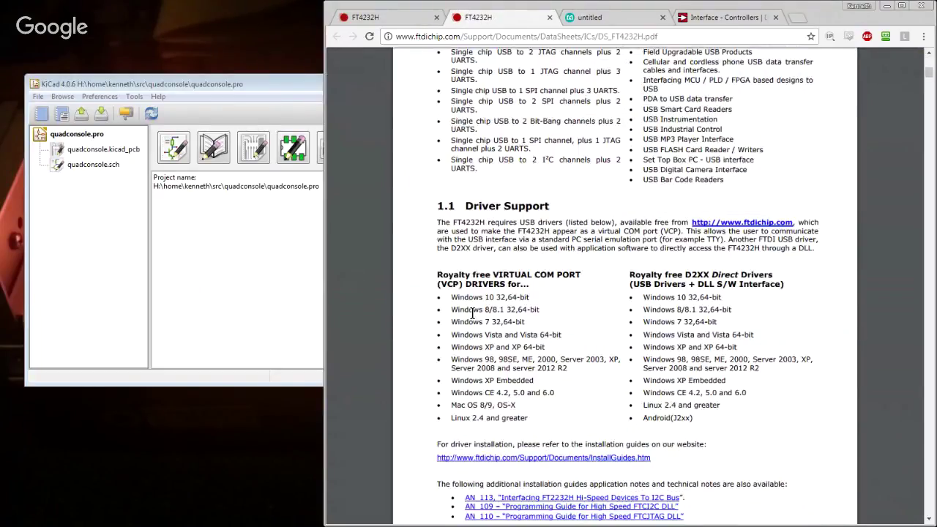
scroll(404, 280, "down", 1)
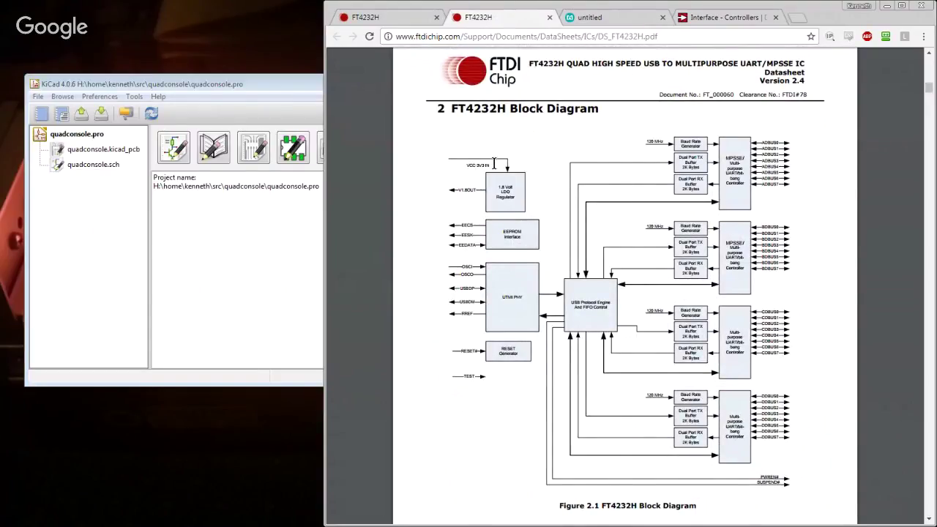
scroll(494, 167, "down", 6)
scroll(483, 175, "up", 6)
scroll(475, 205, "down", 15)
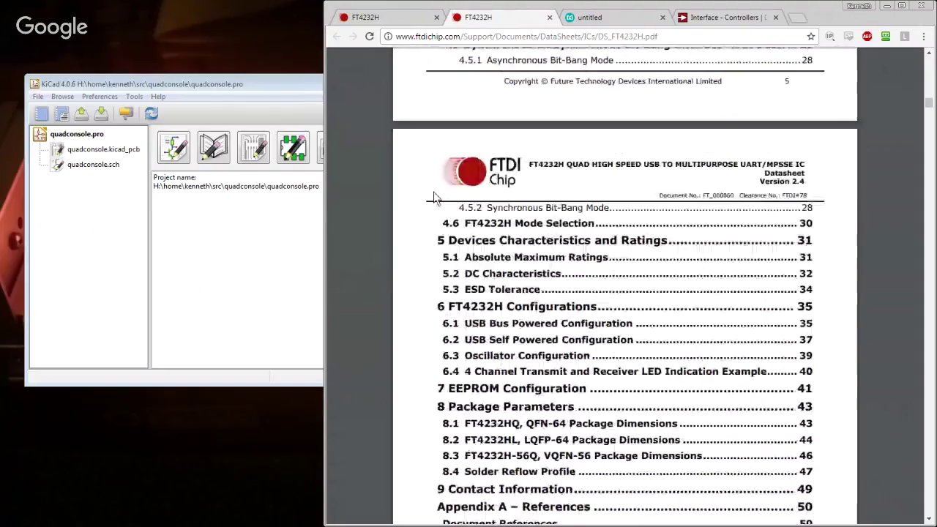
scroll(432, 196, "down", 5)
scroll(425, 193, "up", 10)
scroll(425, 194, "down", 15)
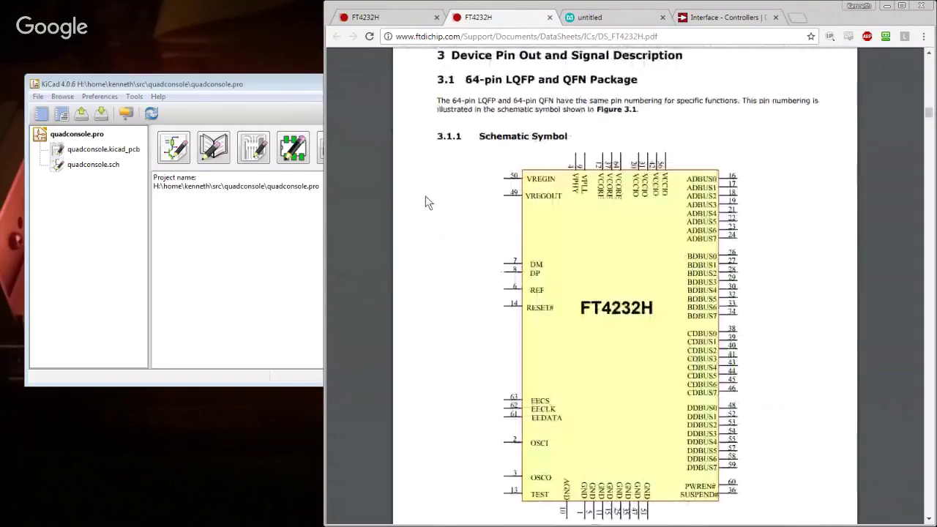
- Compare the 64-pin FT4232H schematic symbol with the channel A to D pin configurations in Table 3.1
scroll(427, 202, "down", 2)
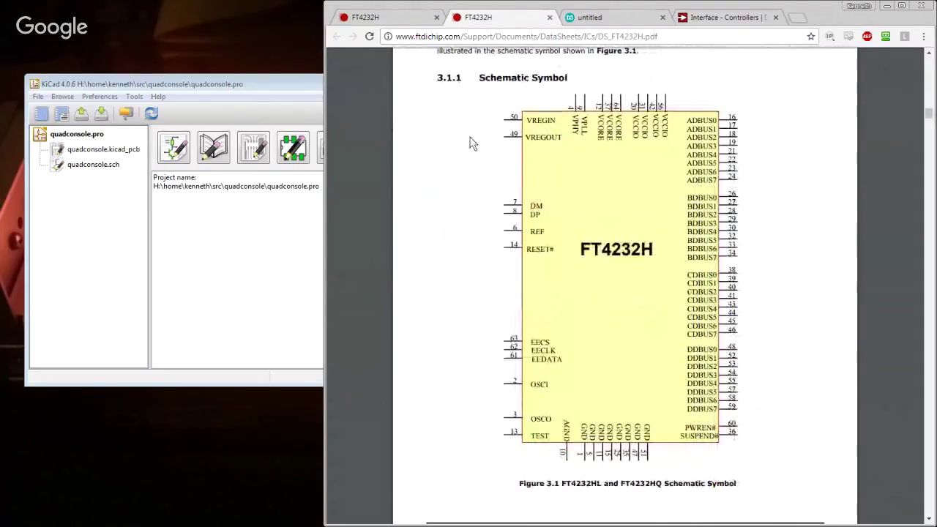
scroll(512, 248, "up", 4)
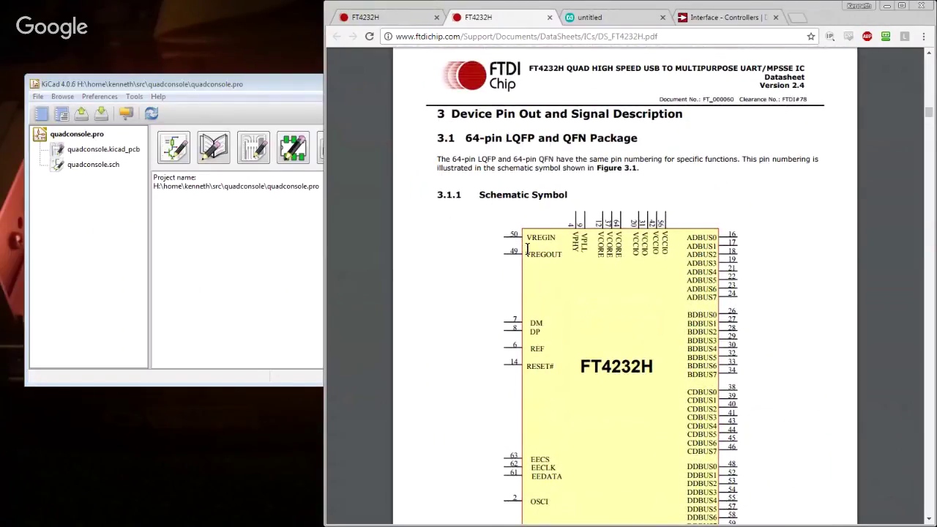
scroll(517, 238, "down", 3)
scroll(516, 242, "up", 2)
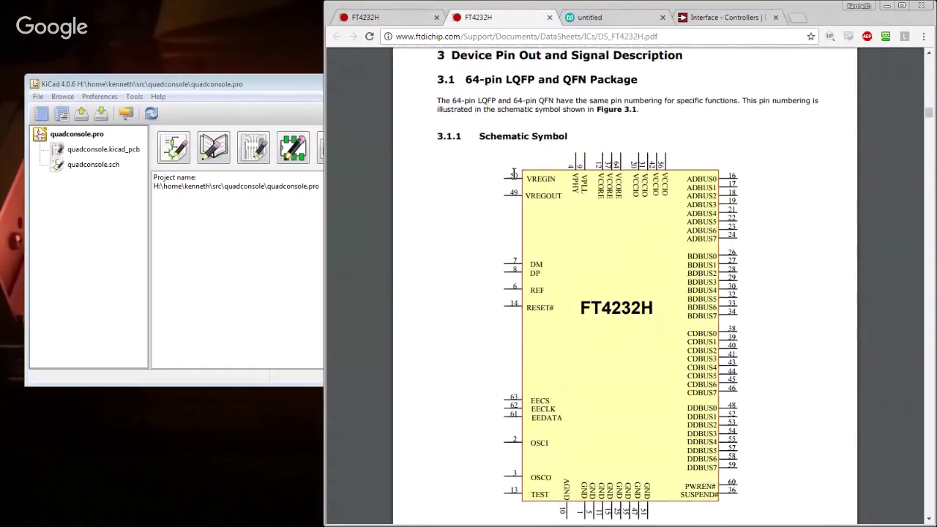
scroll(513, 194, "down", 15)
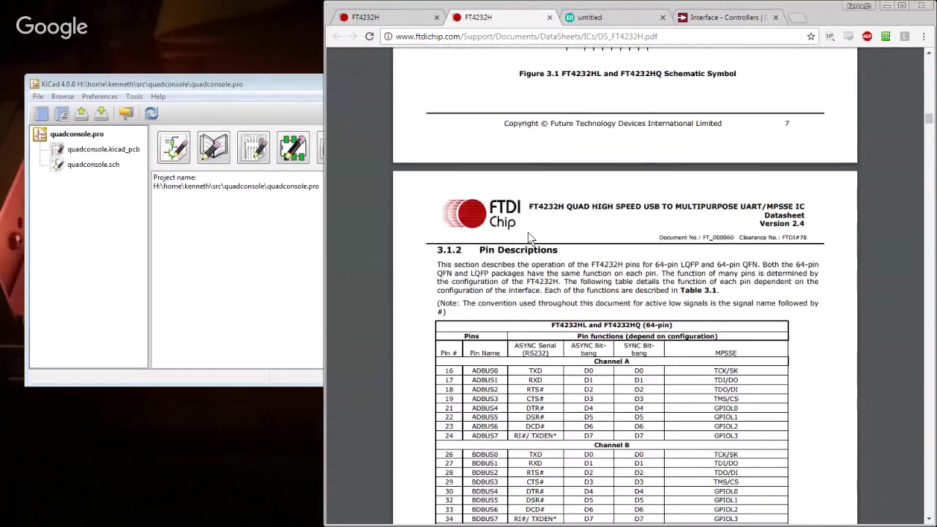
scroll(476, 220, "up", 1)
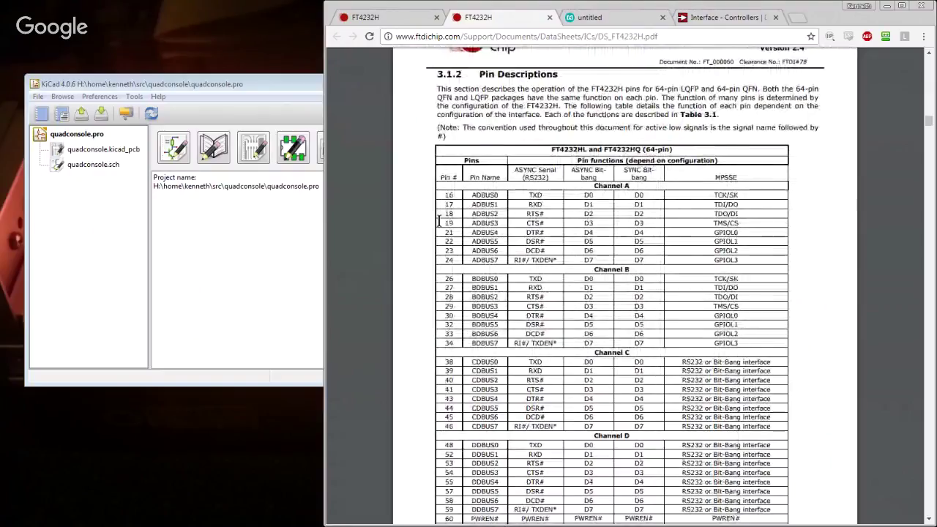
scroll(437, 241, "down", 3)
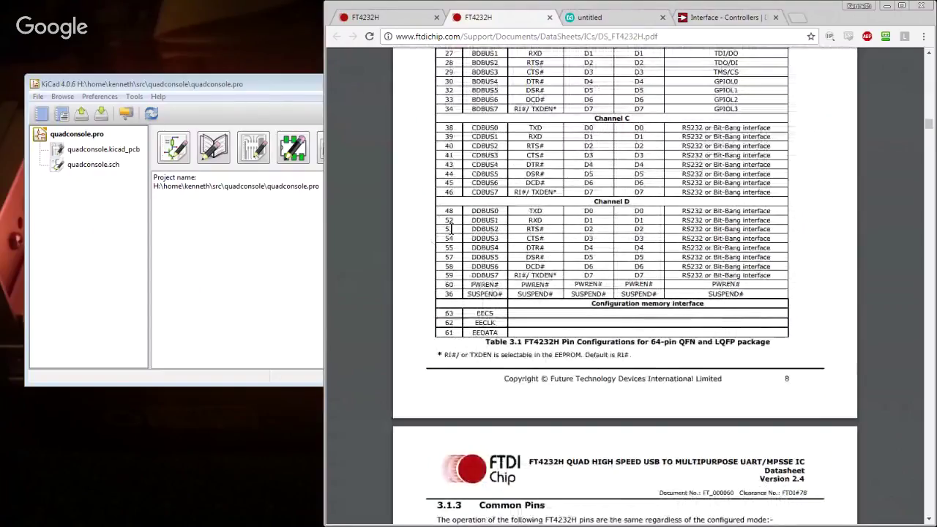
scroll(476, 278, "up", 1)
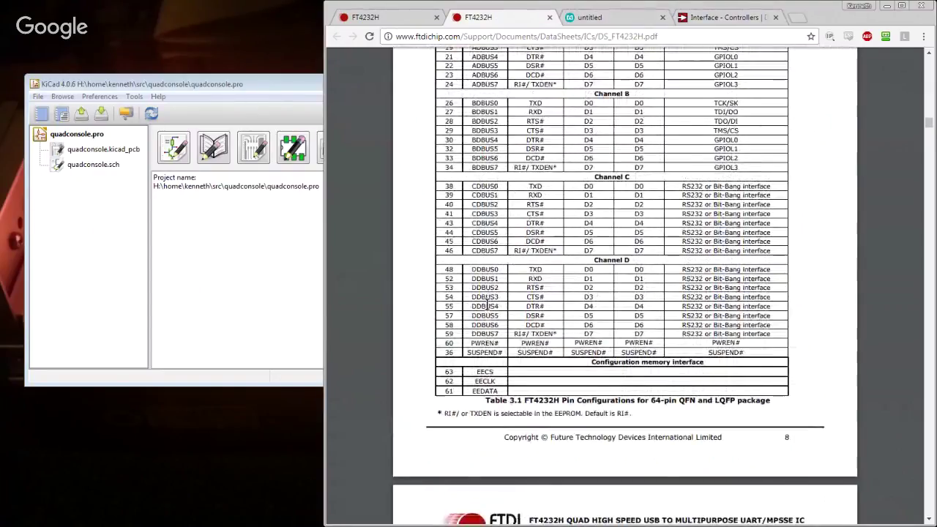
scroll(487, 306, "up", 10)
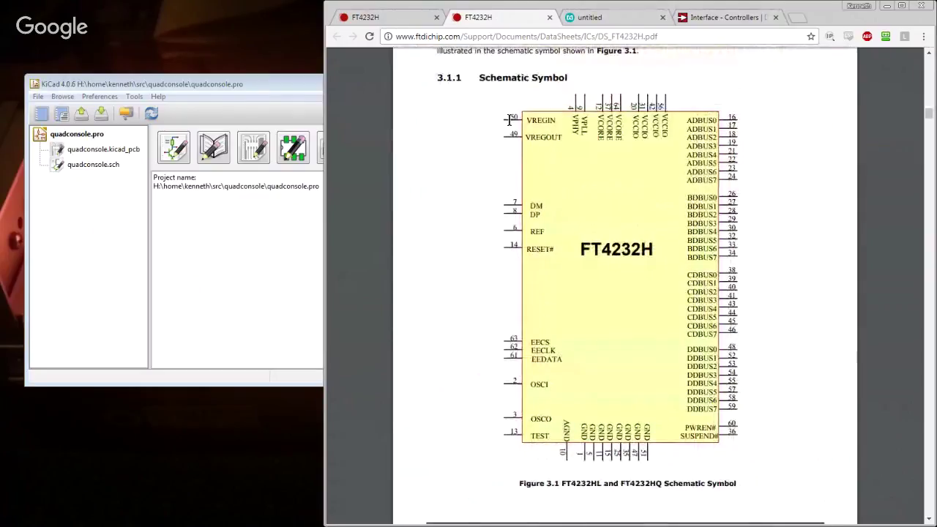
scroll(494, 183, "down", 10)
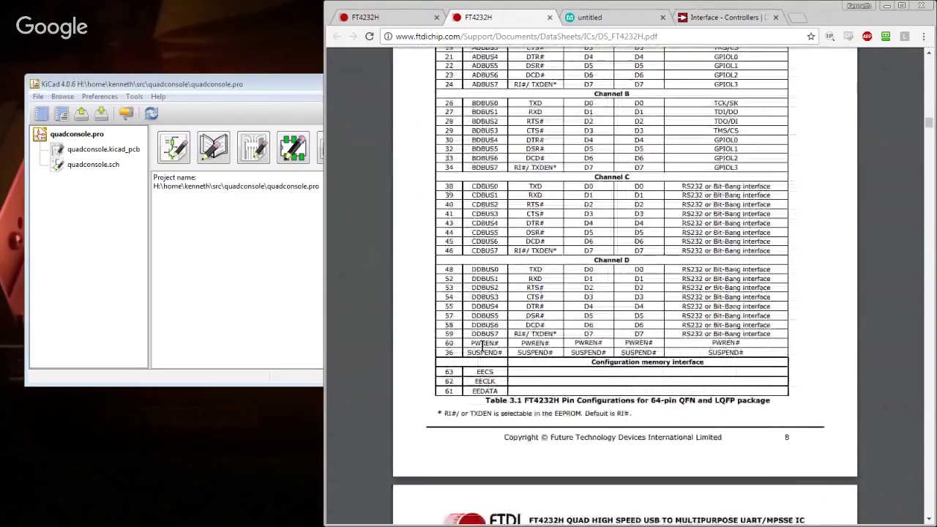
scroll(447, 292, "up", 3)
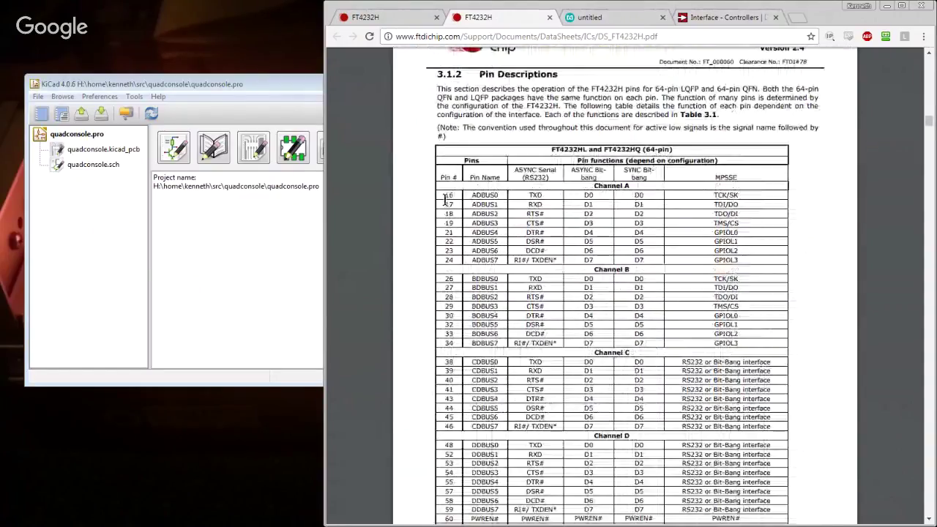
scroll(425, 313, "down", 3)
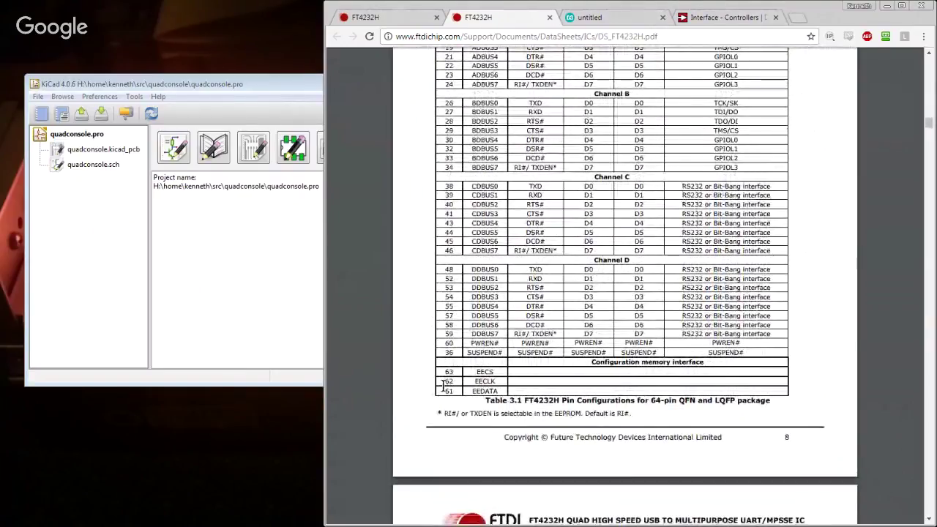
- Review the datasheet's common power and control pins and the configured pins for asynchronous serial, bit-bang and MPSSE modes
scroll(445, 386, "down", 1)
scroll(443, 365, "down", 8)
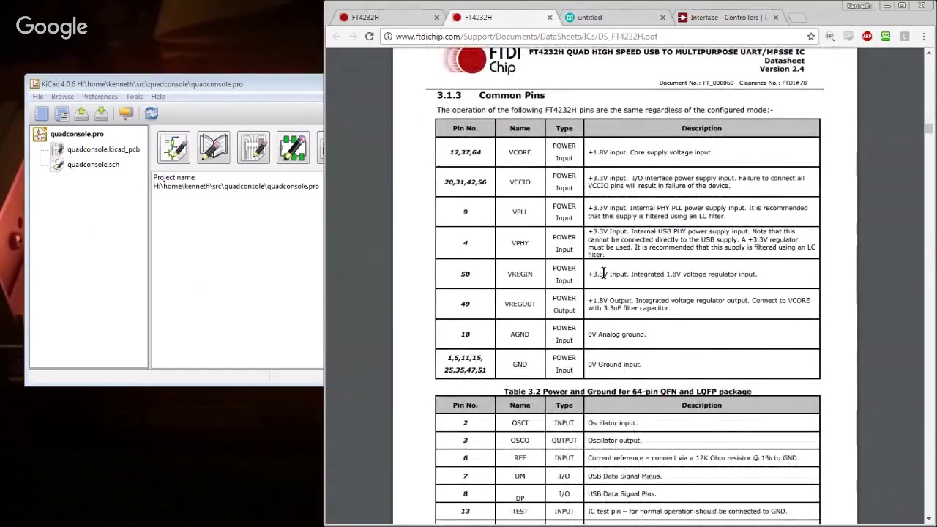
scroll(602, 274, "down", 1)
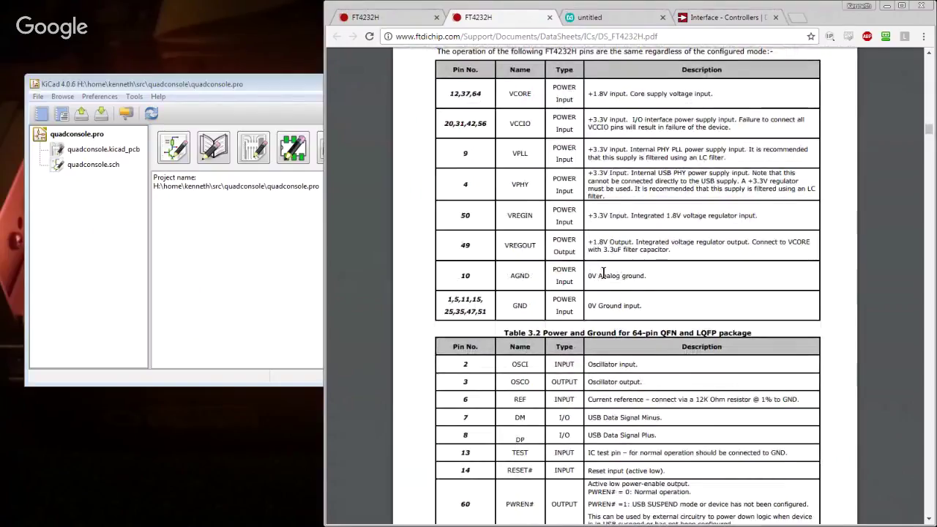
scroll(603, 274, "down", 2)
scroll(592, 277, "down", 7)
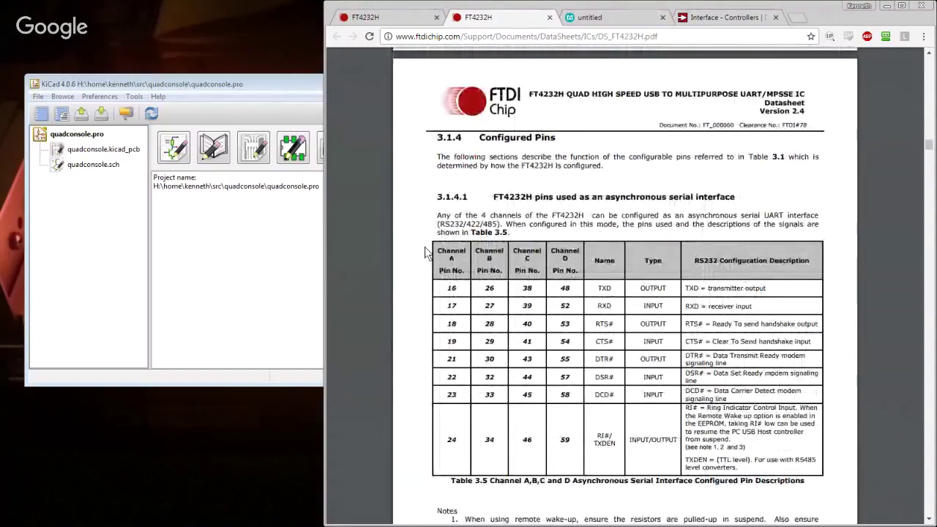
scroll(412, 257, "down", 2)
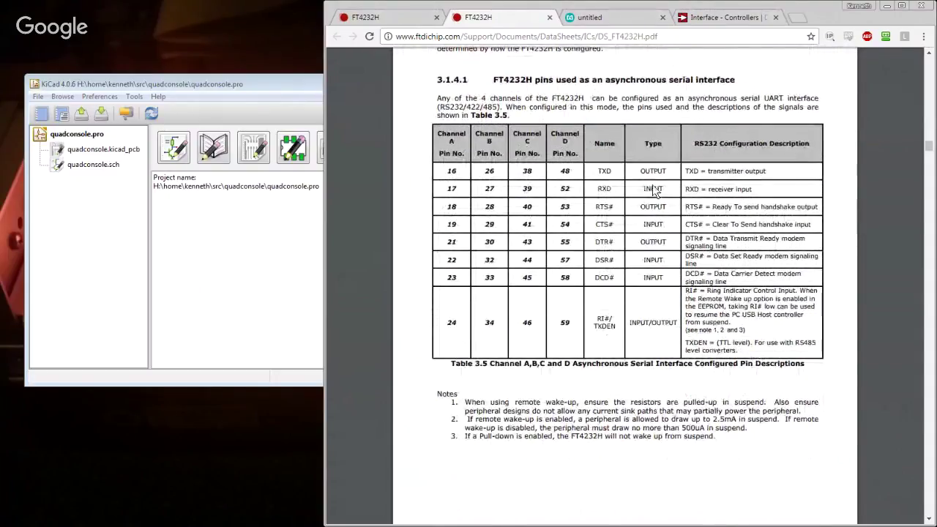
scroll(412, 218, "down", 10)
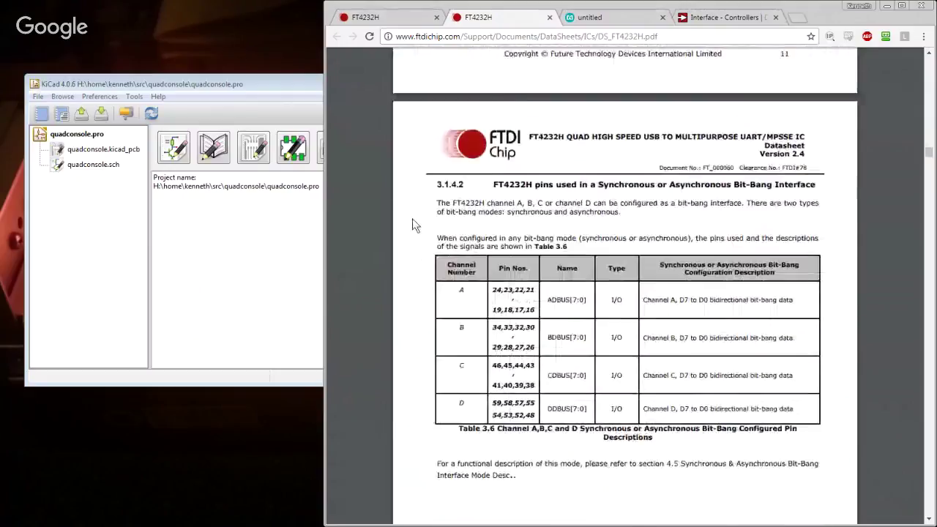
scroll(417, 224, "up", 2)
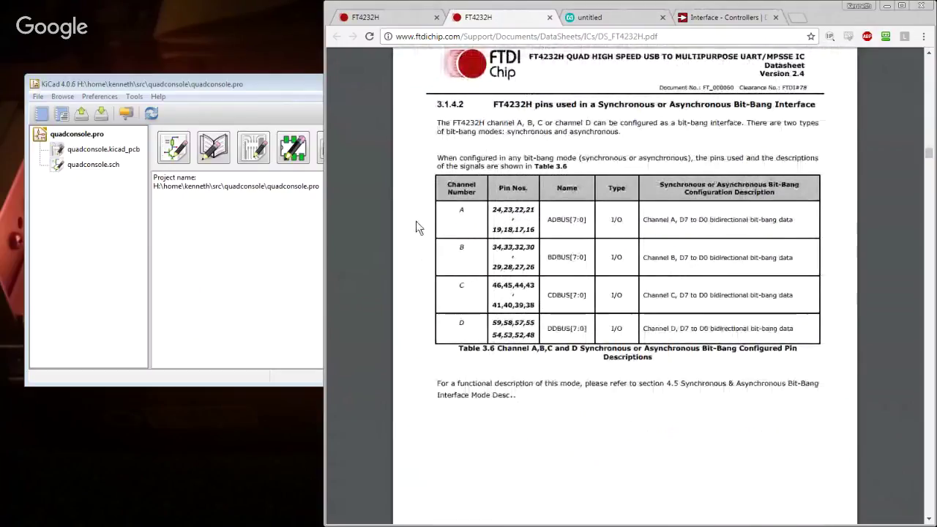
scroll(416, 223, "down", 5)
scroll(416, 221, "down", 6)
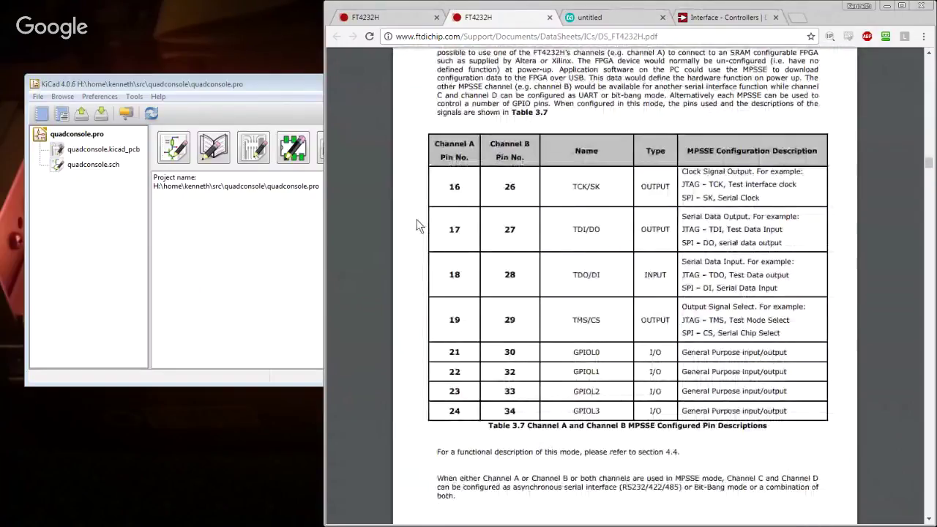
- Skim past the 56-pin package and function description sections to the datasheet's RS232 configuration schematic, Figure 4.1, and enlarge it
scroll(419, 221, "down", 7)
scroll(422, 226, "down", 20)
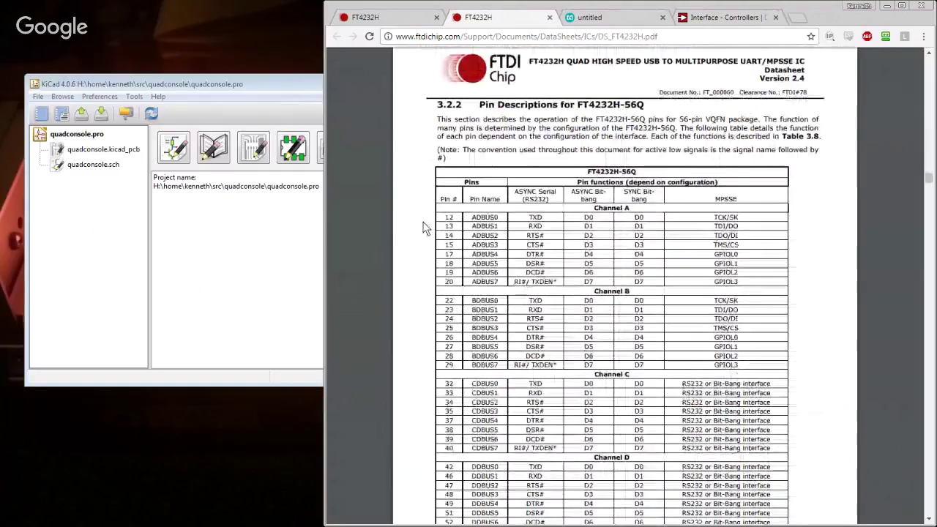
scroll(606, 253, "down", 20)
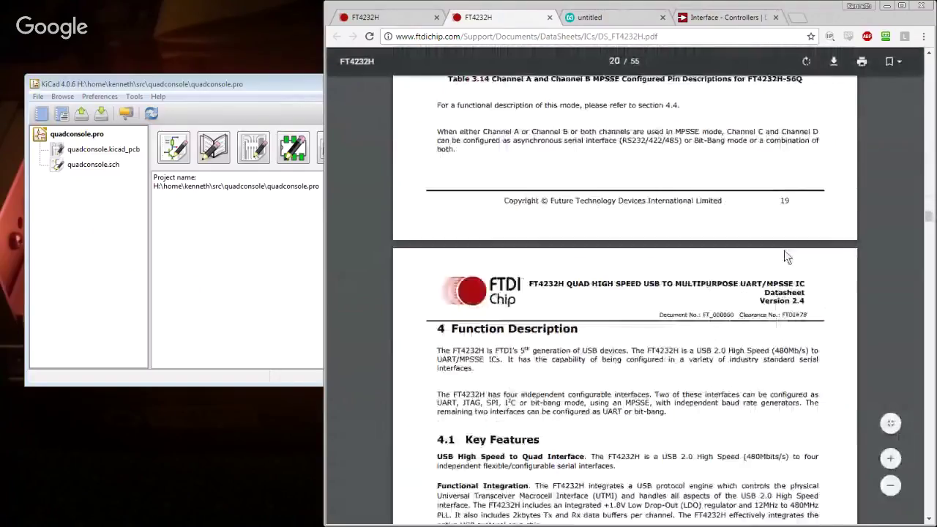
scroll(925, 234, "down", 15)
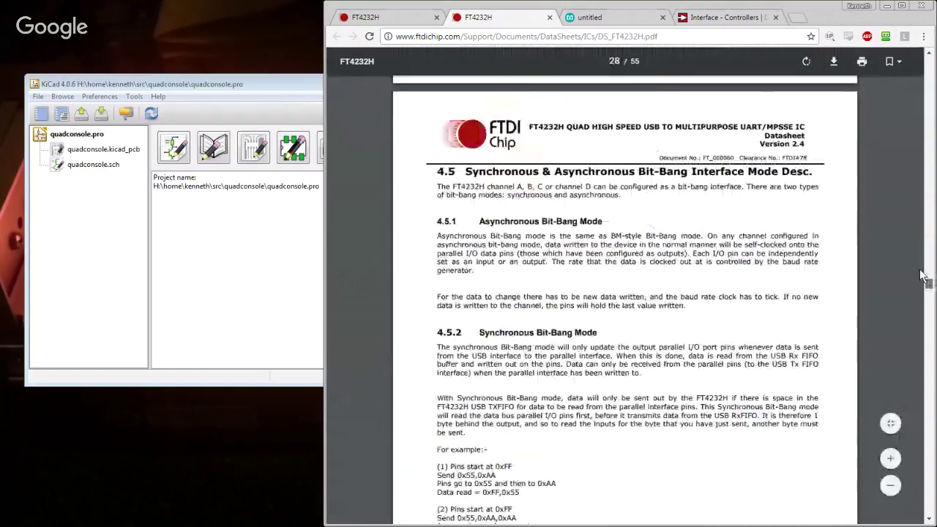
scroll(924, 241, "up", 20)
scroll(920, 245, "down", 6)
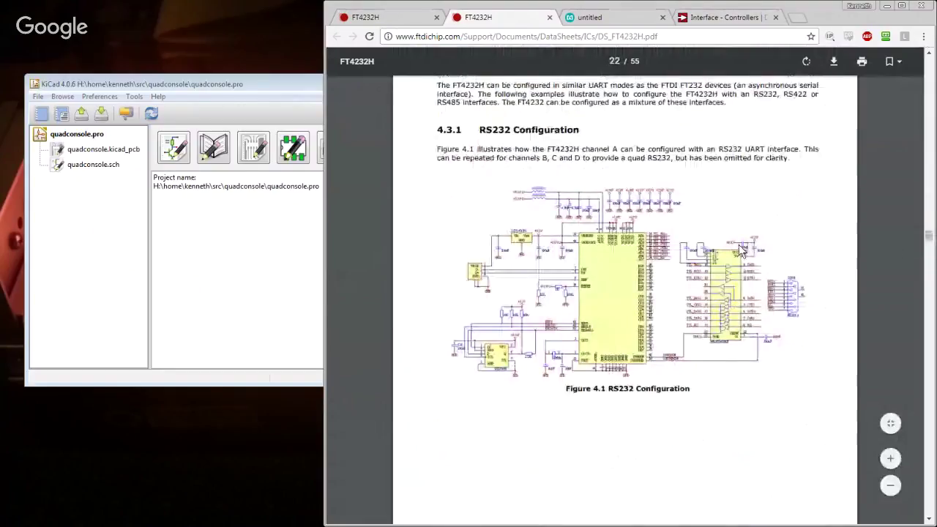
left_click(890, 458)
left_click(890, 458)
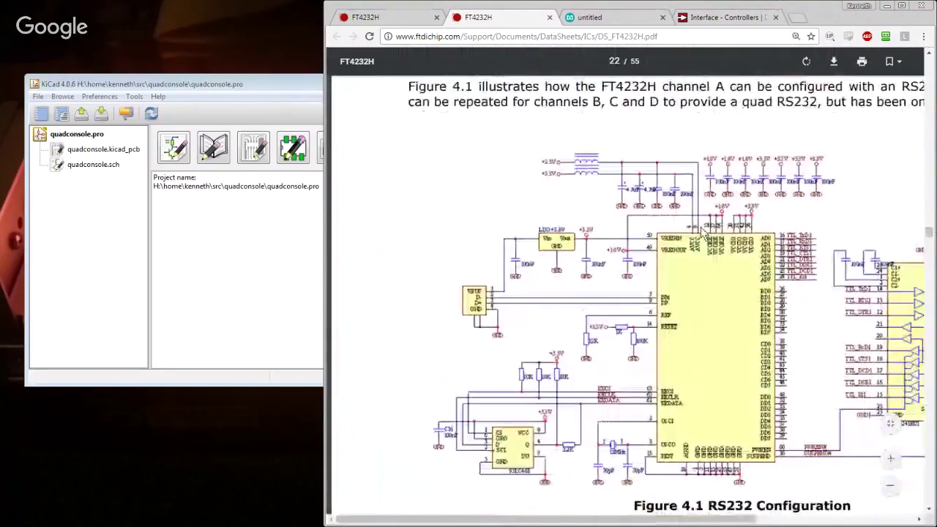
- Examine Figure 4.1's 3.3 V regulator, supply decoupling and RS232 transceiver connections to the FT4232H
scroll(693, 232, "down", 3)
scroll(613, 269, "up", 4)
scroll(613, 269, "down", 3)
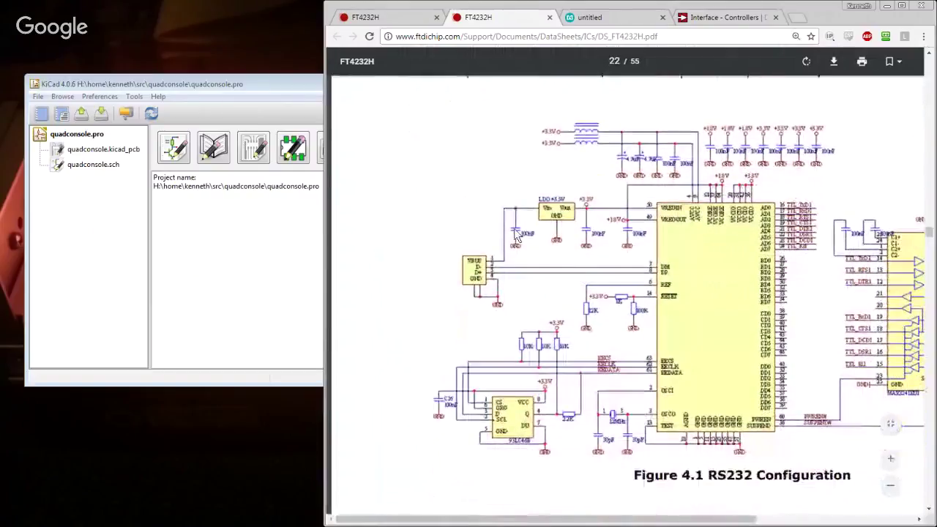
scroll(441, 222, "right", 2)
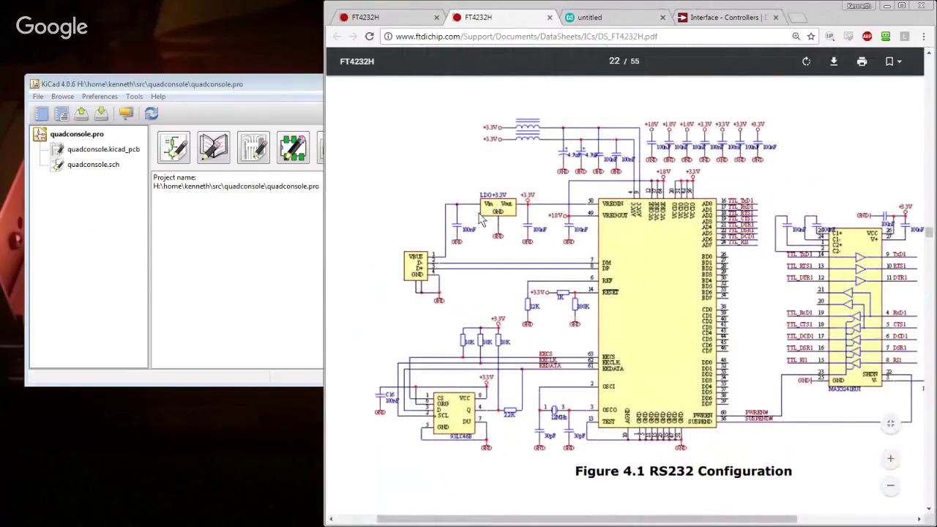
scroll(460, 219, "right", 2)
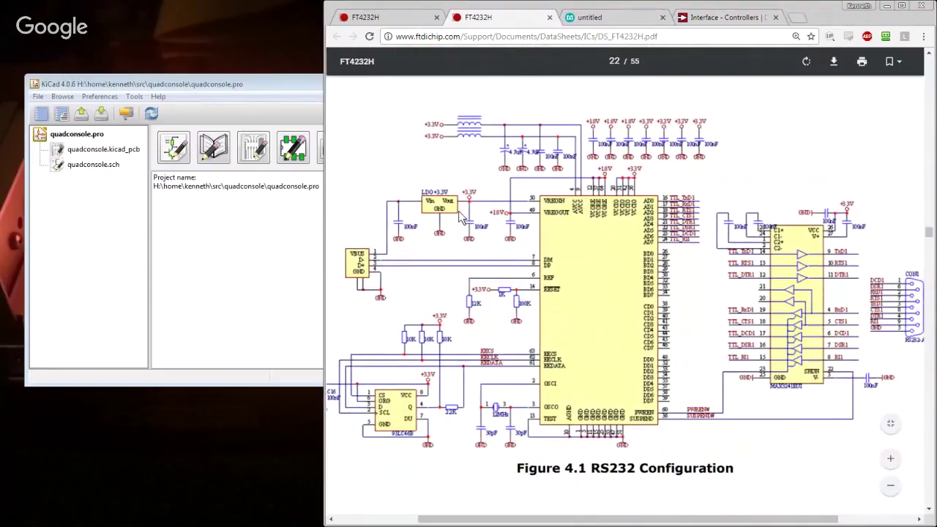
scroll(447, 214, "left", 2)
scroll(439, 210, "right", 2)
scroll(440, 210, "right", 2)
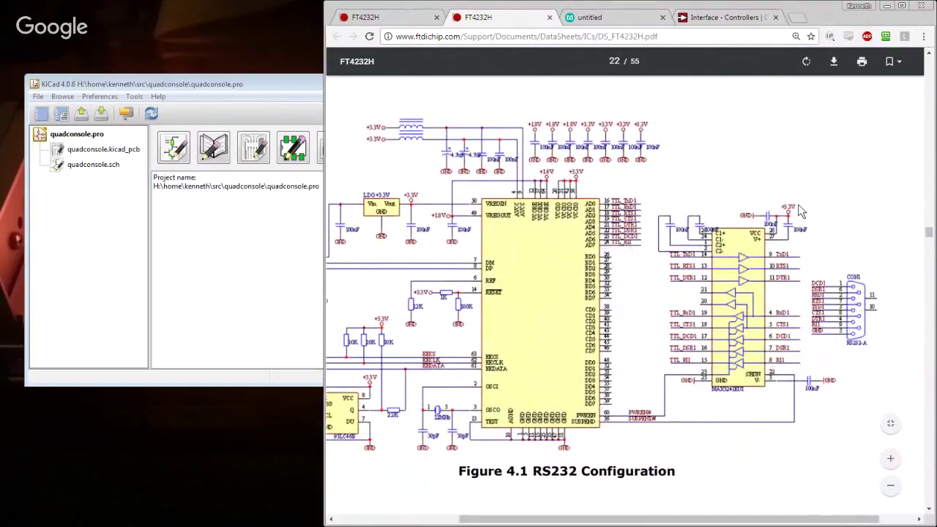
scroll(754, 243, "up", 2)
scroll(743, 242, "left", 3)
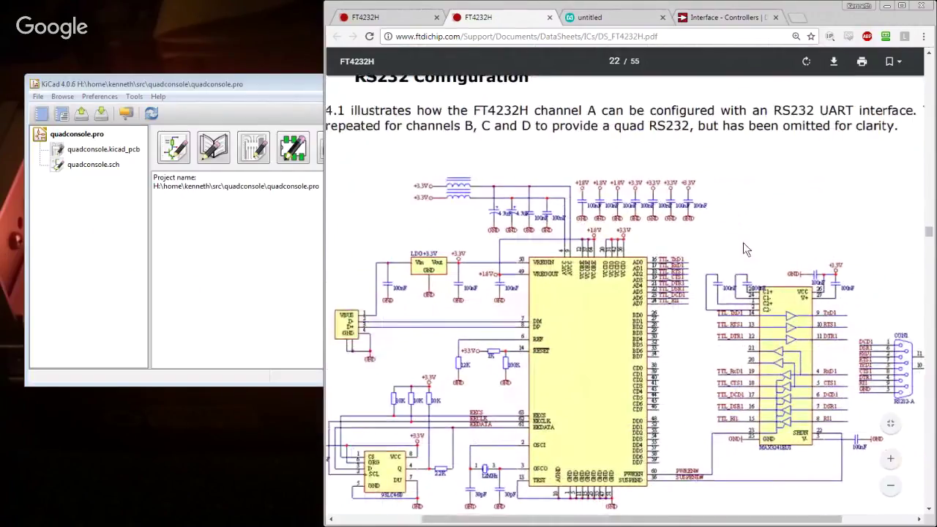
- Study the USB connector, 93LC46B EEPROM, crystal, reset resistors and DB9 connector wiring in the RS232 schematic
scroll(543, 258, "down", 2)
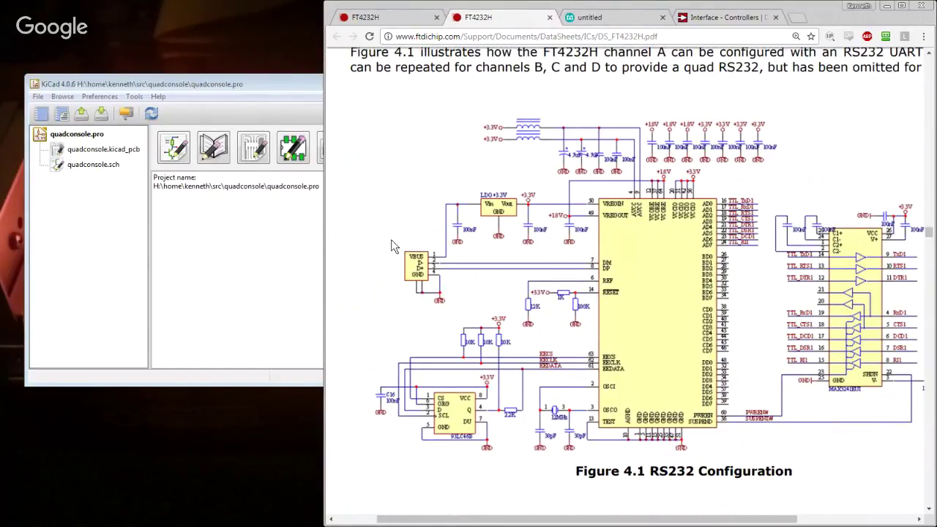
scroll(391, 247, "down", 1)
scroll(392, 241, "down", 1)
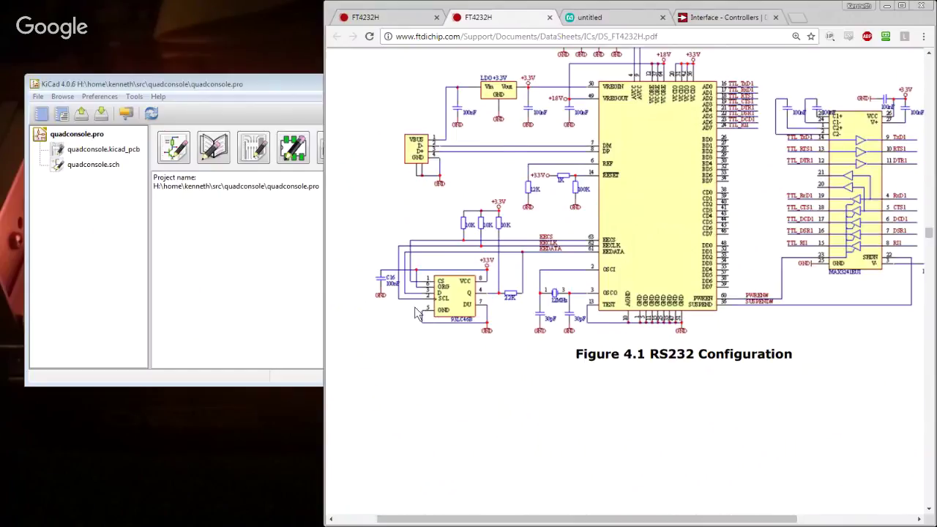
scroll(462, 316, "up", 1)
scroll(459, 316, "up", 1)
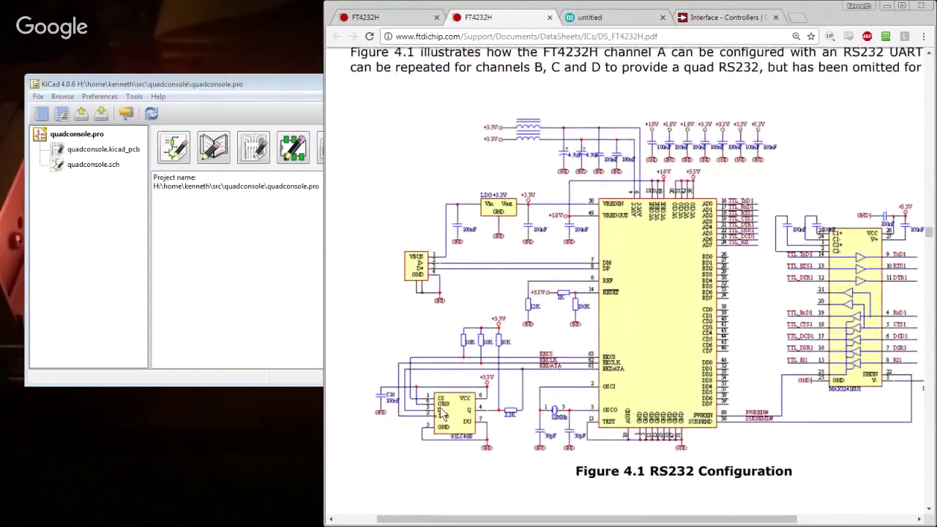
scroll(499, 410, "right", 2)
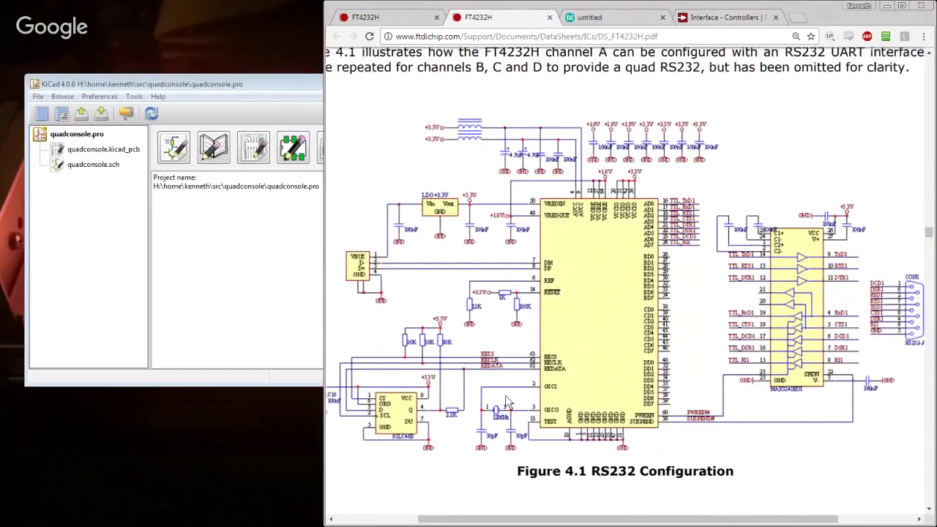
scroll(501, 402, "left", 1)
scroll(673, 404, "right", 1)
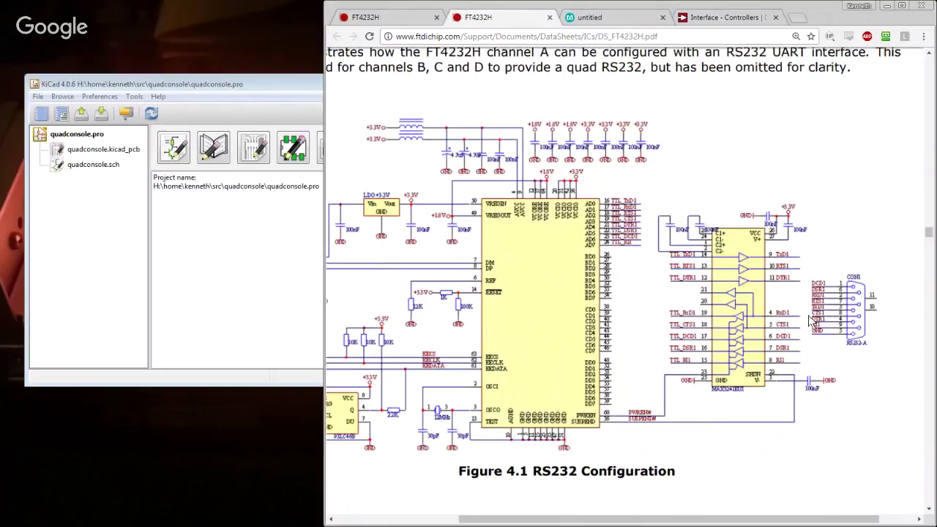
scroll(617, 303, "left", 1)
scroll(667, 304, "left", 1)
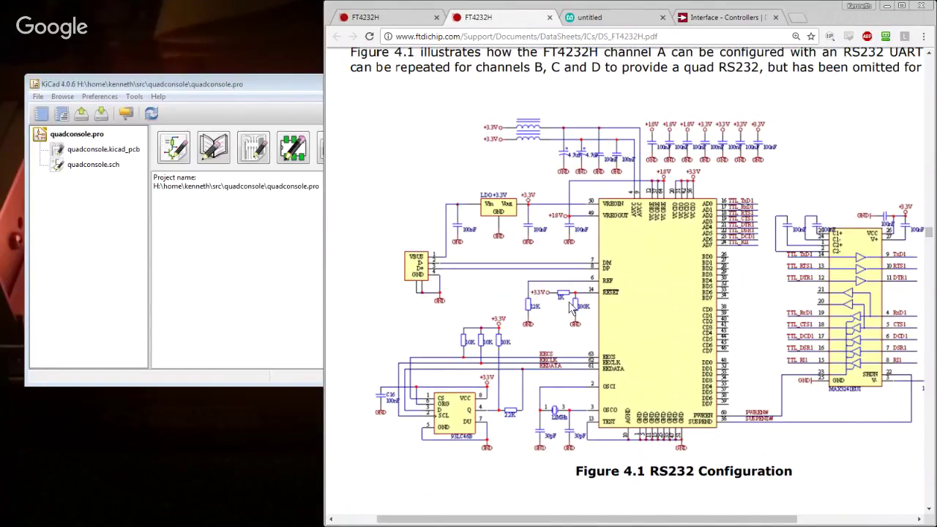
- Examine the dual RS422 configuration in Figure 4.2, covering the transceiver and connector wiring of channels A and C
scroll(586, 308, "down", 3)
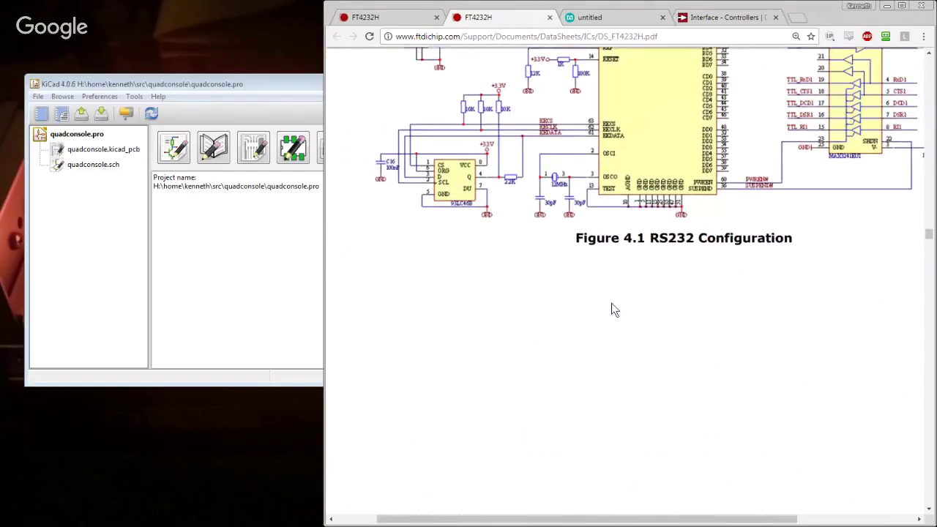
scroll(614, 307, "down", 8)
scroll(613, 304, "up", 4)
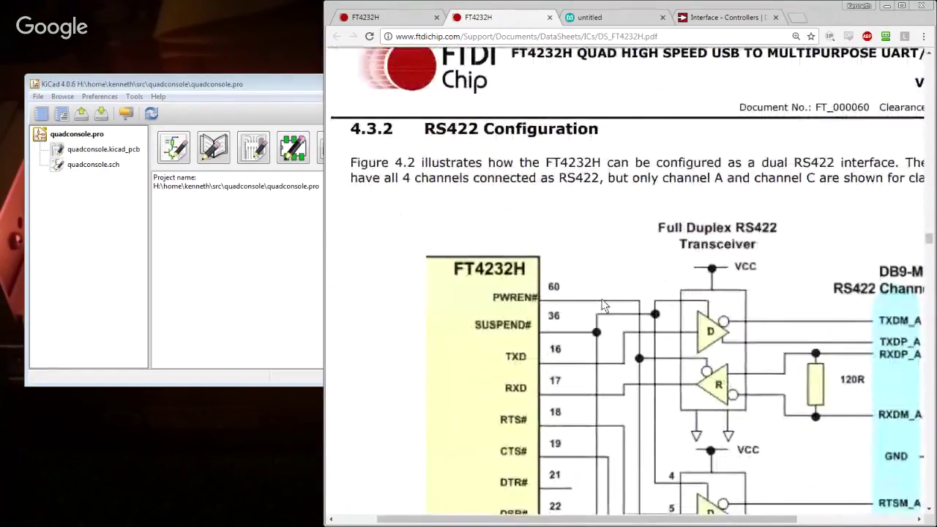
scroll(603, 306, "down", 1)
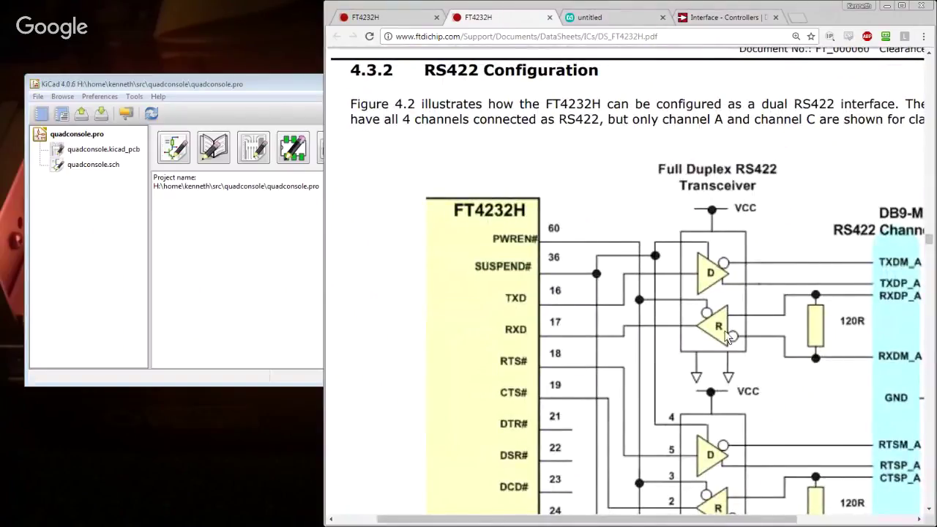
scroll(728, 336, "down", 2, "ctrl")
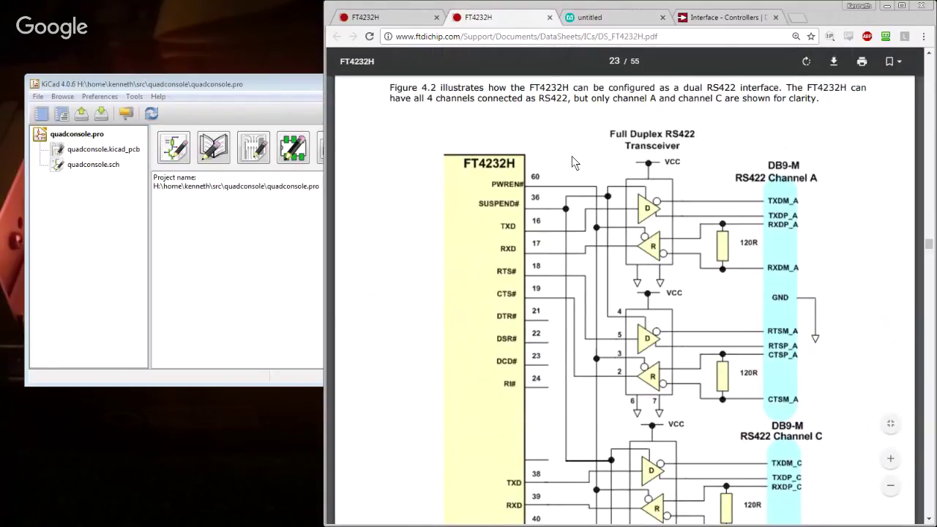
scroll(572, 156, "down", 1)
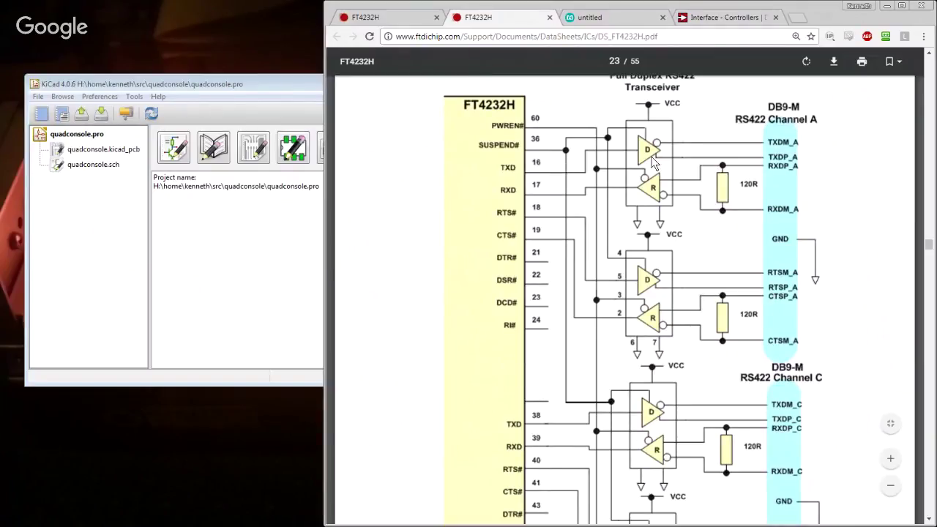
scroll(799, 194, "down", 5)
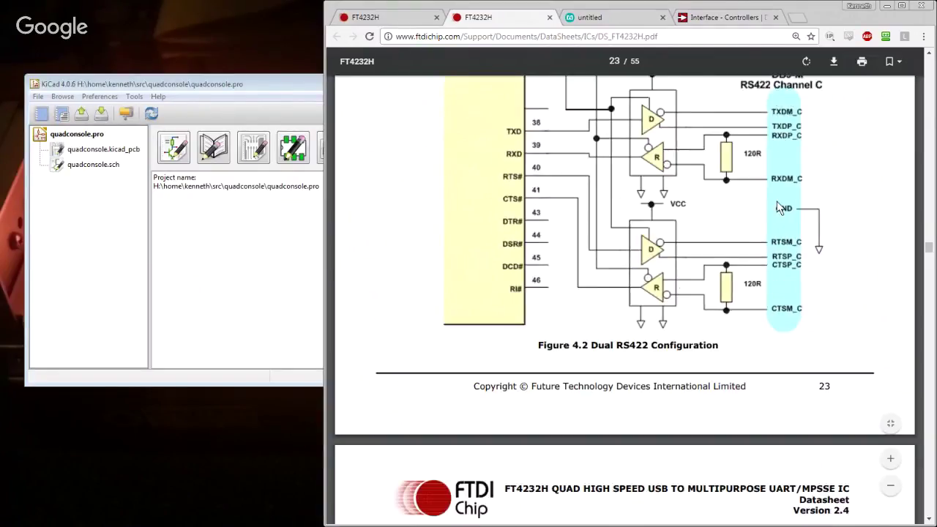
scroll(768, 212, "up", 4)
scroll(722, 229, "down", 6)
- Review the RS485 configuration in Figure 4.3 and skim the MPSSE and bit-bang interface mode descriptions
scroll(723, 229, "down", 6)
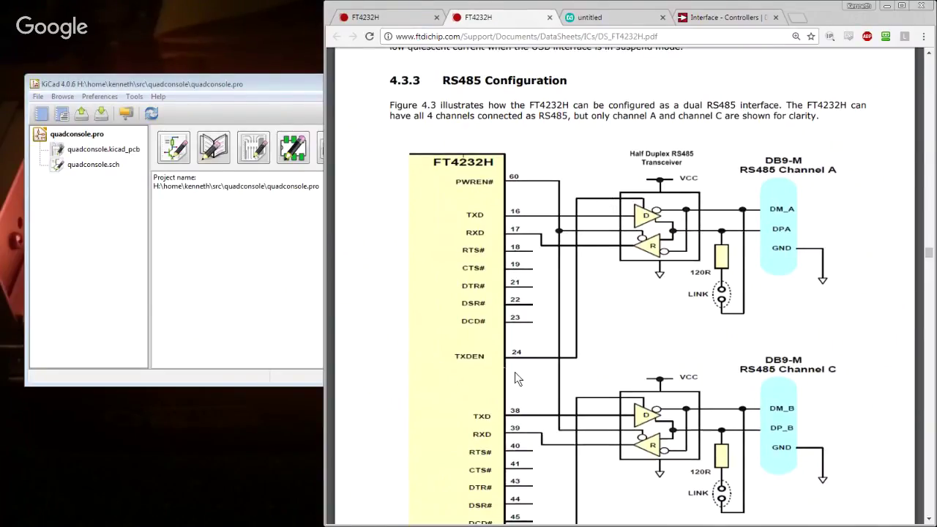
scroll(563, 358, "down", 5)
scroll(608, 325, "down", 20)
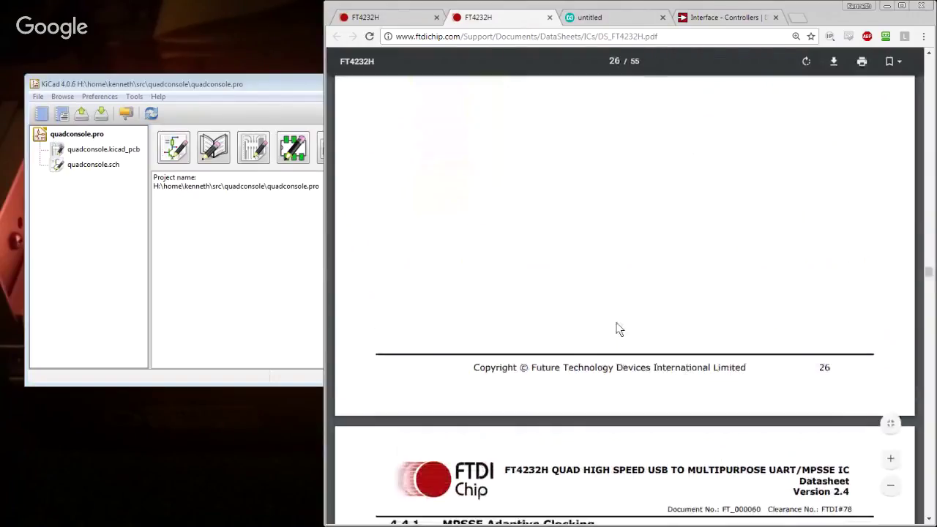
scroll(617, 324, "down", 10)
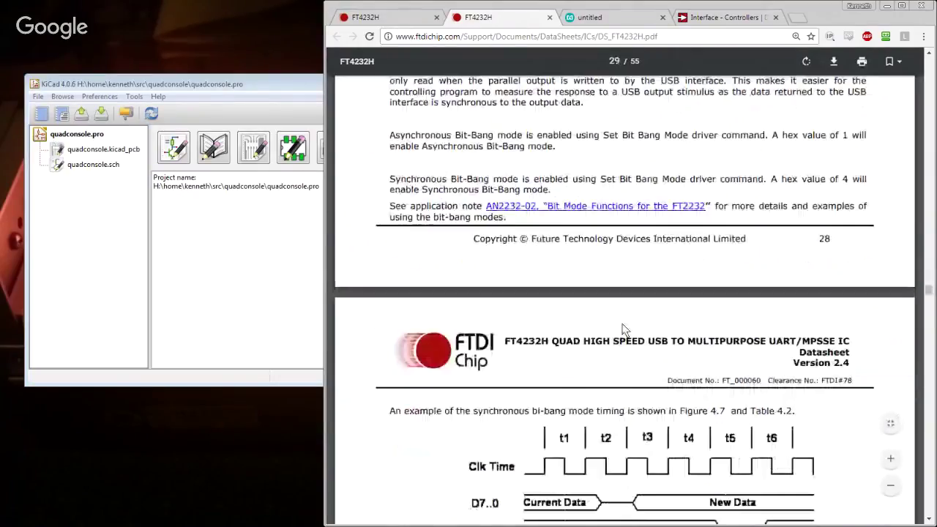
scroll(622, 308, "up", 15)
scroll(644, 301, "up", 15)
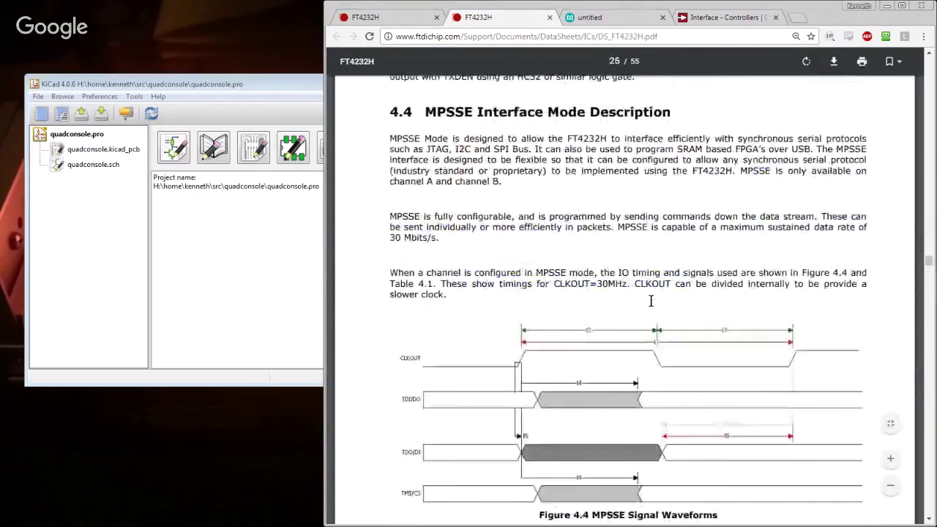
- Return to the 64-pin FT4232H schematic symbol in Figure 3.1 of section 3.1.1 and reduce the page magnification
left_click_drag(928, 255, 928, 91)
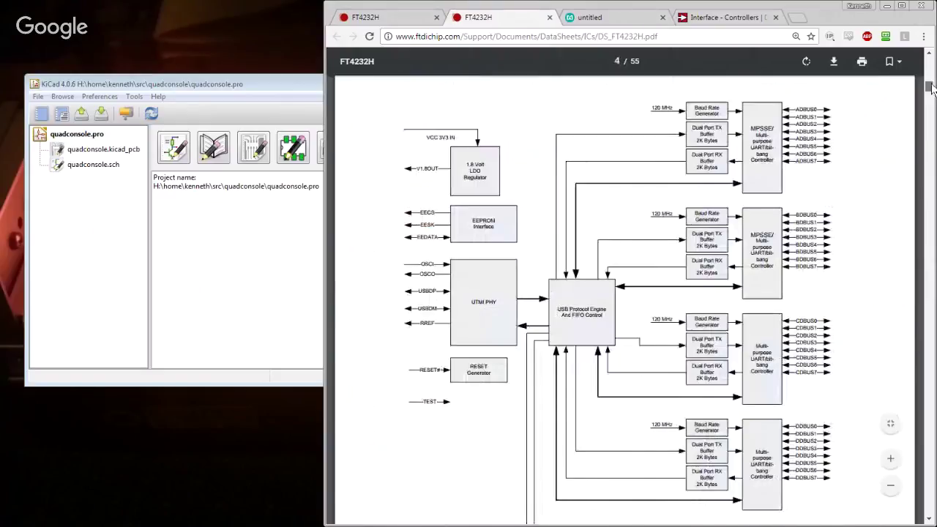
scroll(780, 263, "up", 15)
scroll(780, 263, "down", 20)
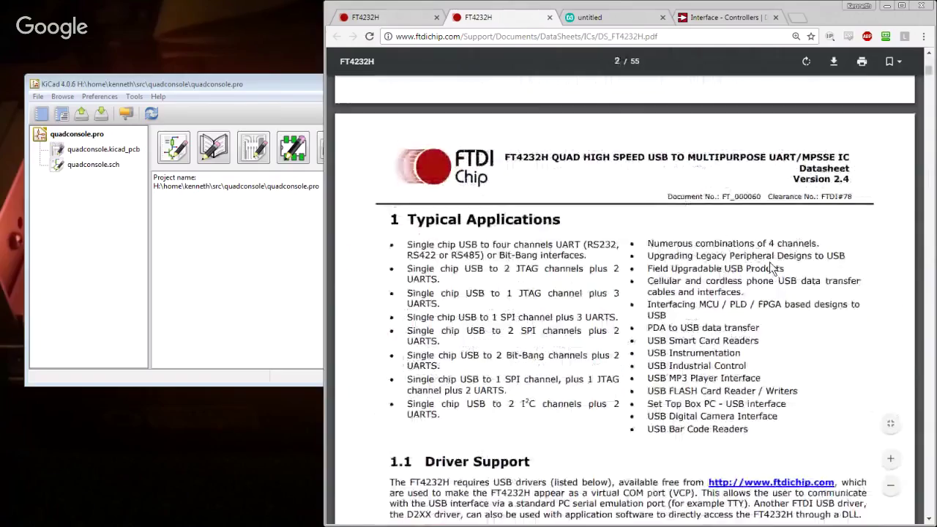
scroll(769, 262, "down", 2, "ctrl")
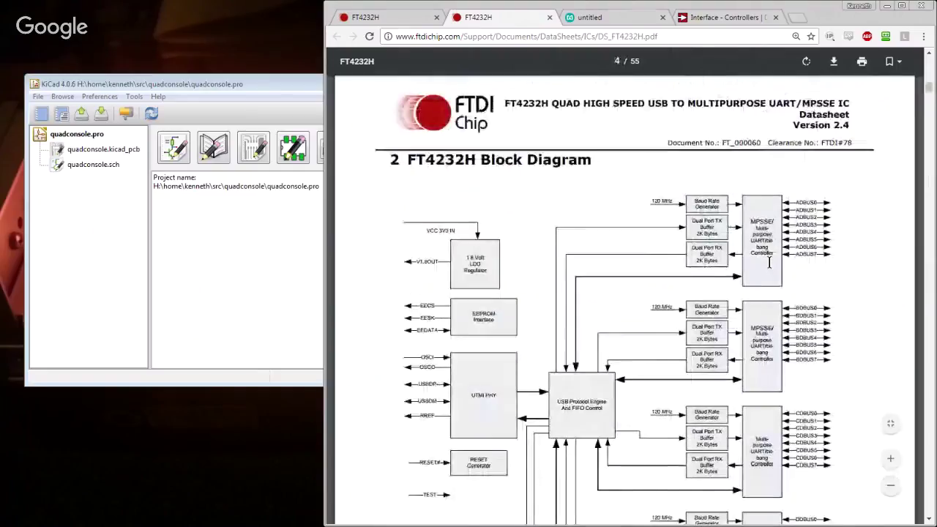
scroll(767, 271, "down", 5)
scroll(767, 271, "down", 20)
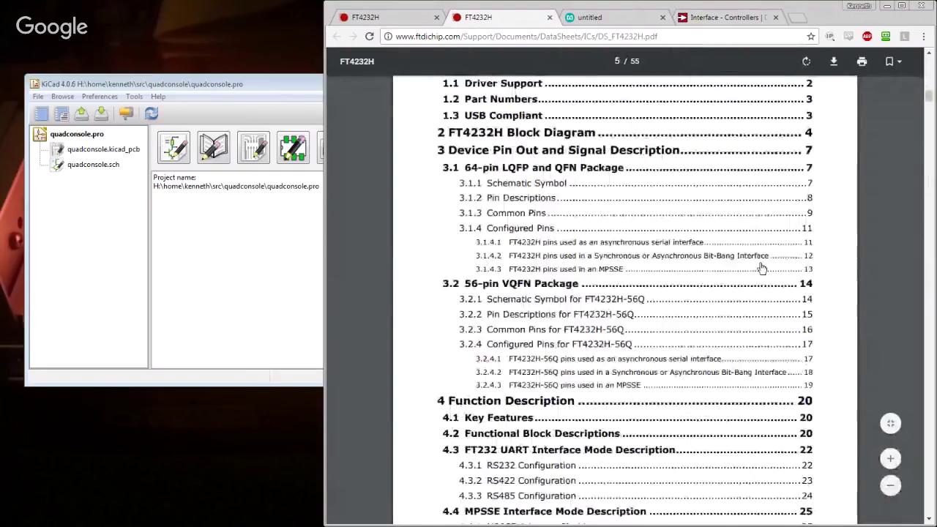
scroll(757, 265, "down", 3)
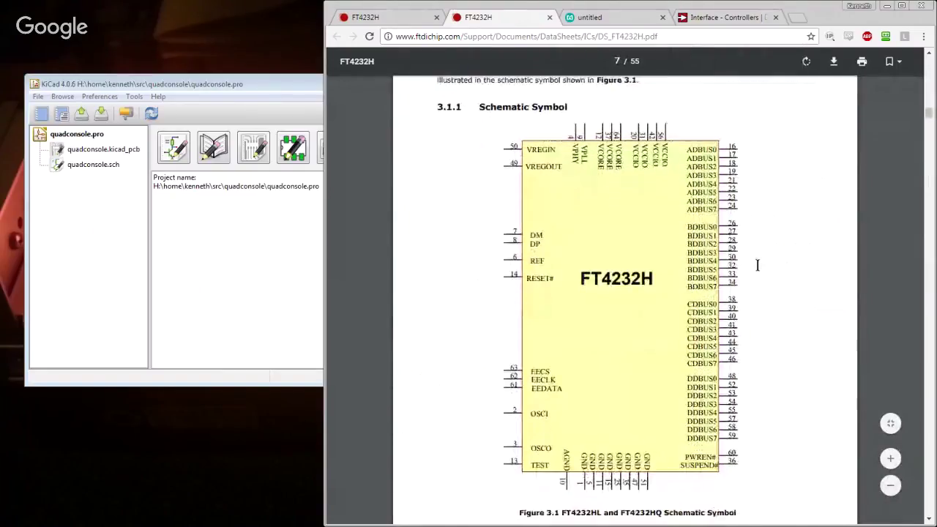
- Switch to the KiCad project manager and open quadconsole.sch in the schematic editor with the whole sheet in view
left_click(102, 82)
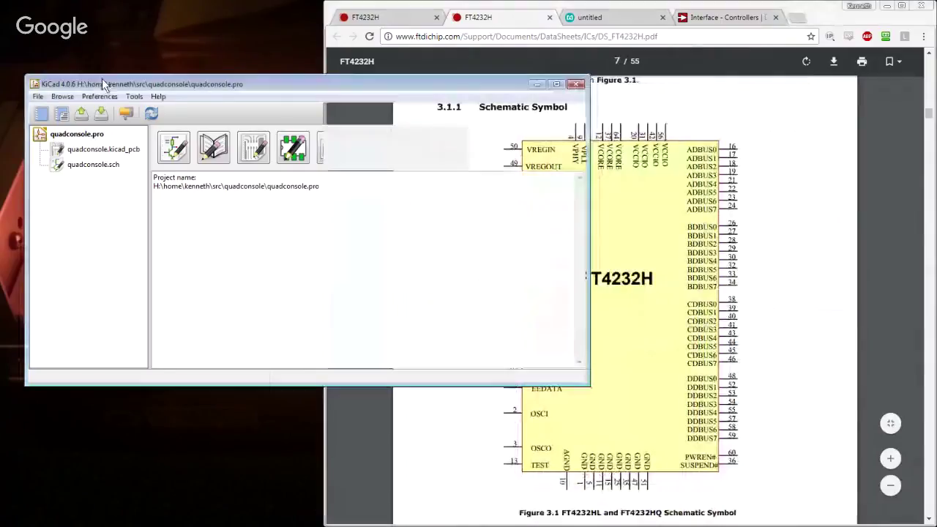
left_click(212, 146)
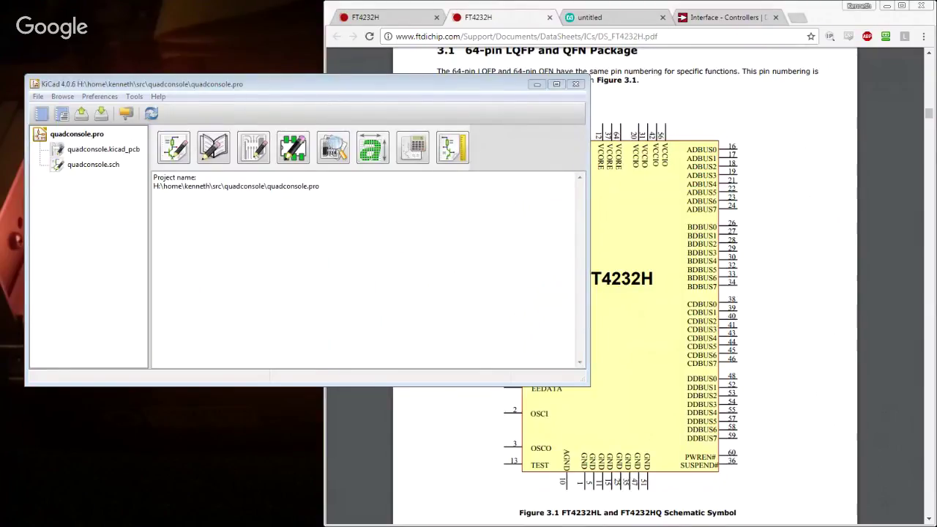
left_click(100, 150)
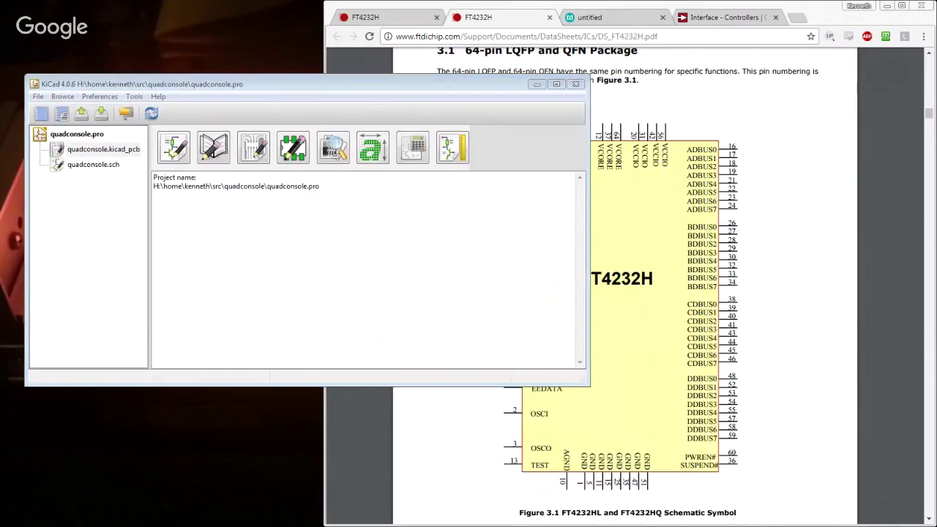
left_click(131, 303)
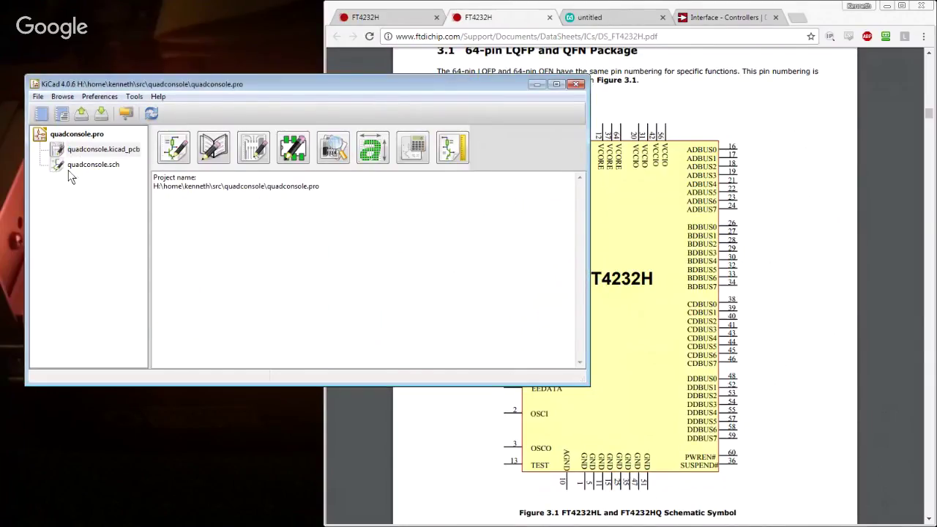
double_click(96, 163)
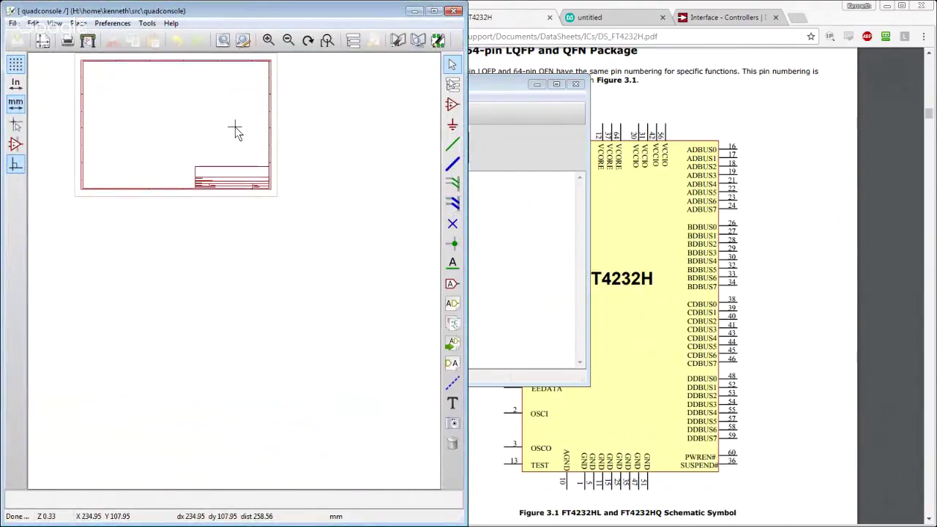
key("Home")
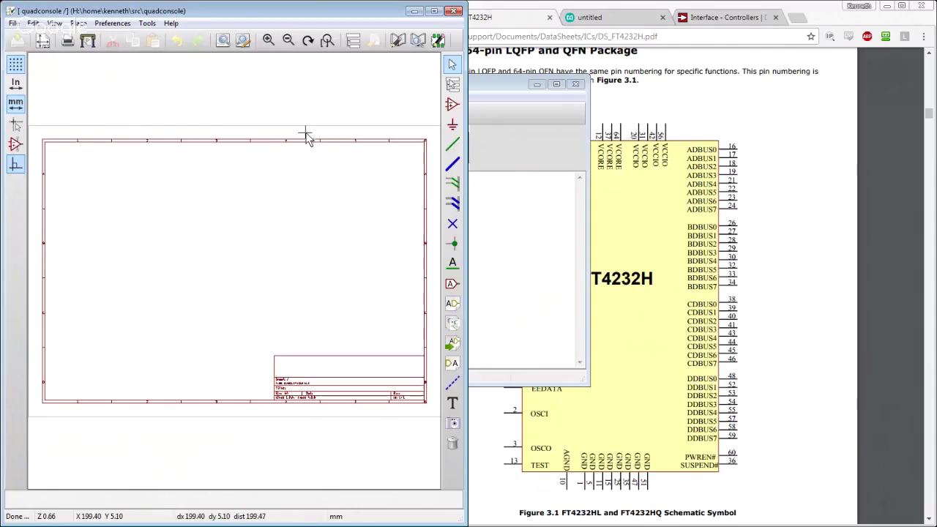
- Search the loaded component libraries for "ft" and close the component chooser
key("a")
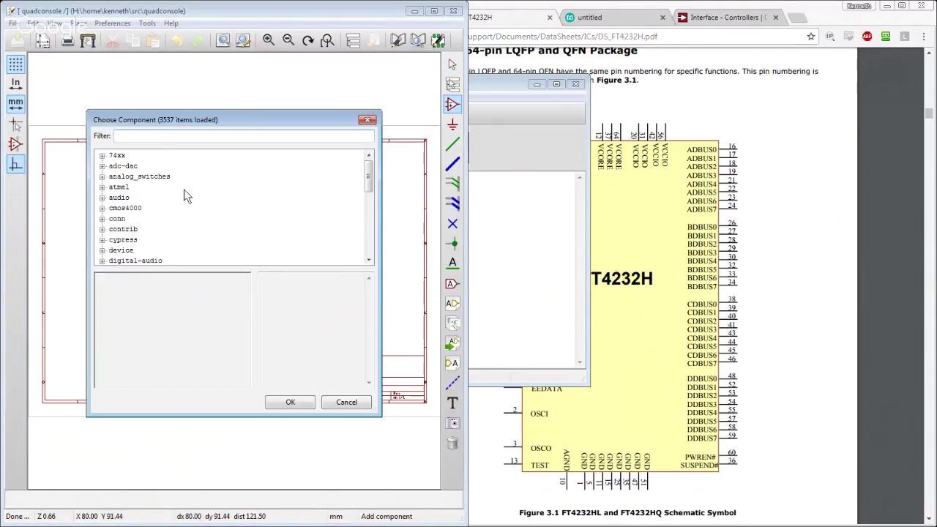
mouse_move(368, 179)
left_mouse_down()
mouse_move(376, 254)
mouse_move(370, 165)
mouse_move(368, 193)
left_mouse_up()
type("ft")
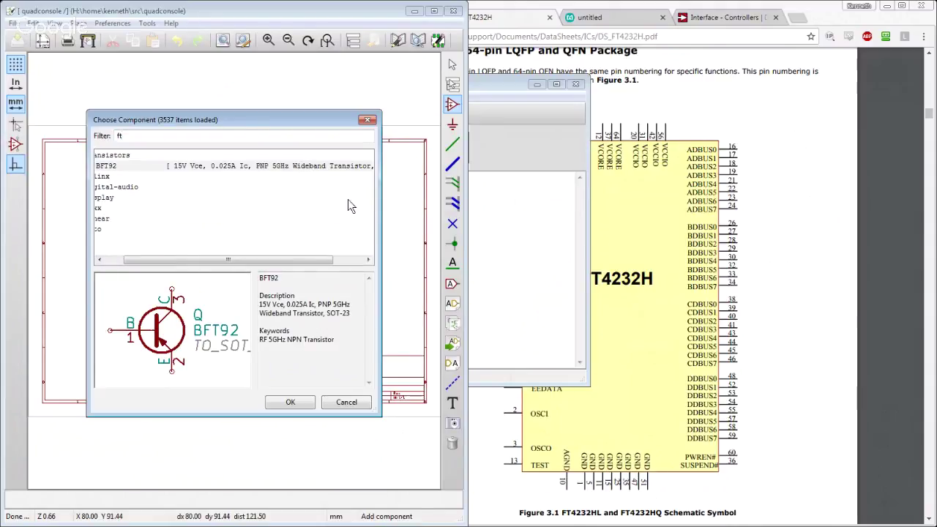
left_click_drag(173, 261, 151, 259)
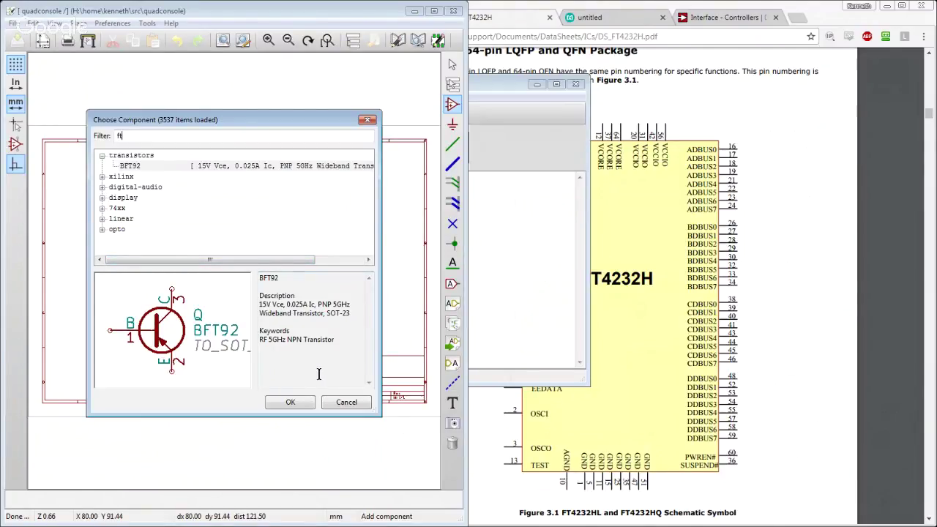
left_click(339, 404)
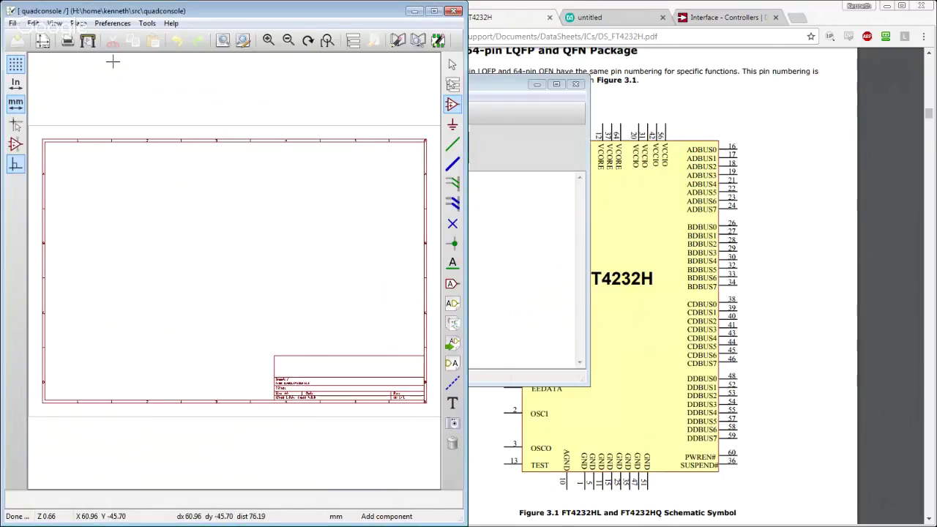
- Add ftdi.lib from the KiCad share library folder to the project's component library files
left_click(81, 24)
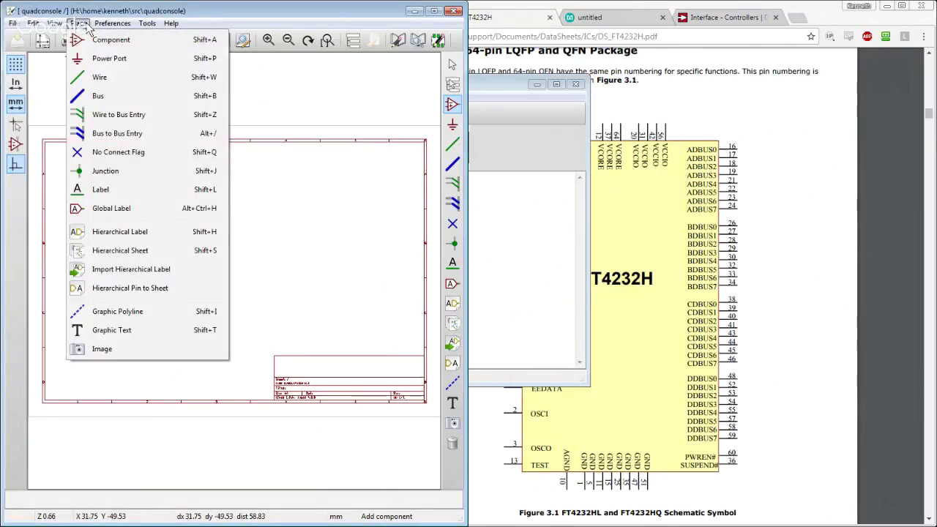
mouse_move(112, 24)
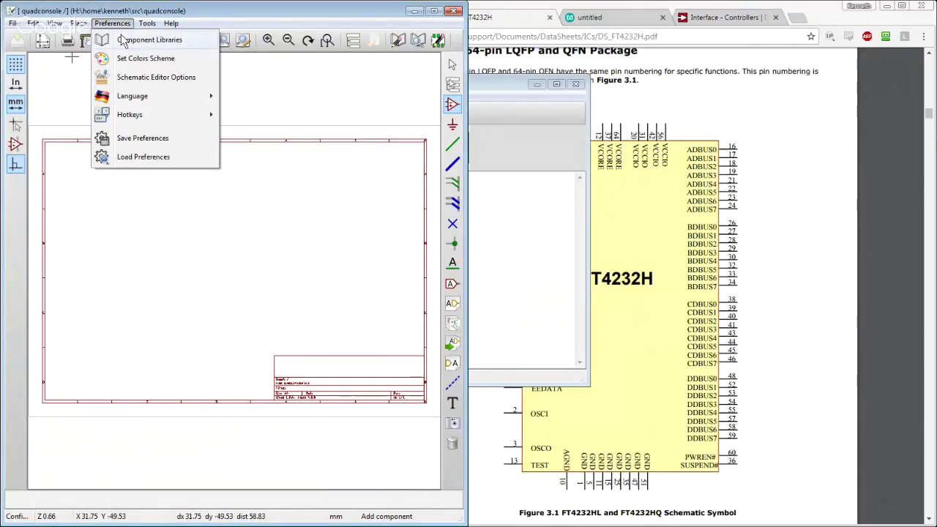
left_click(139, 40)
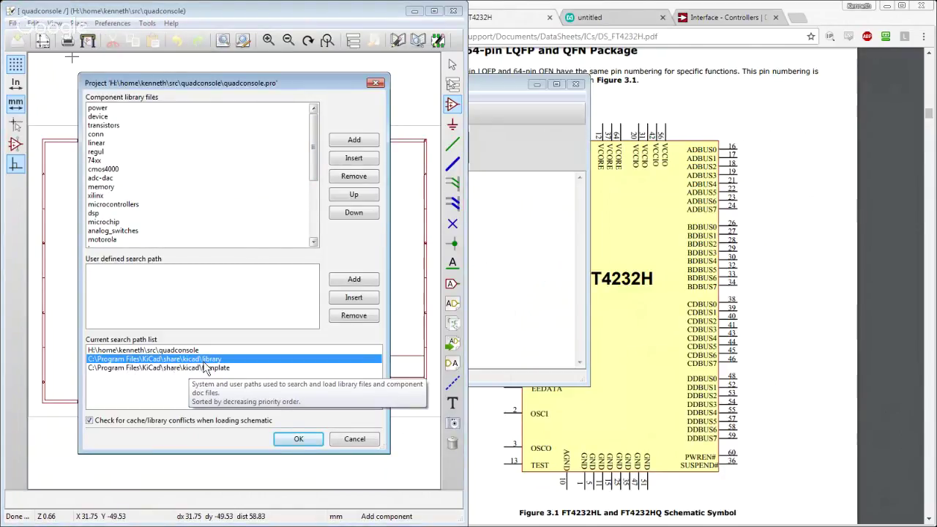
scroll(314, 144, "down", 5)
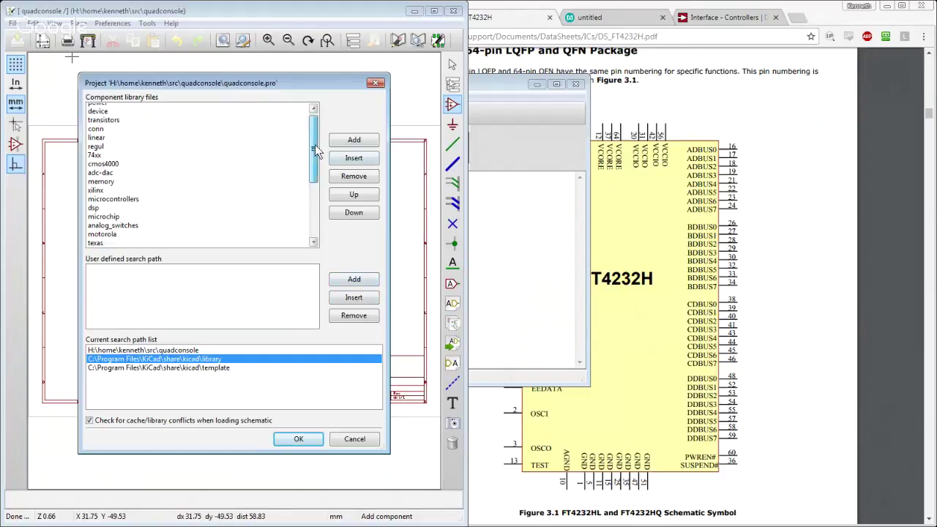
scroll(305, 223, "up", 5)
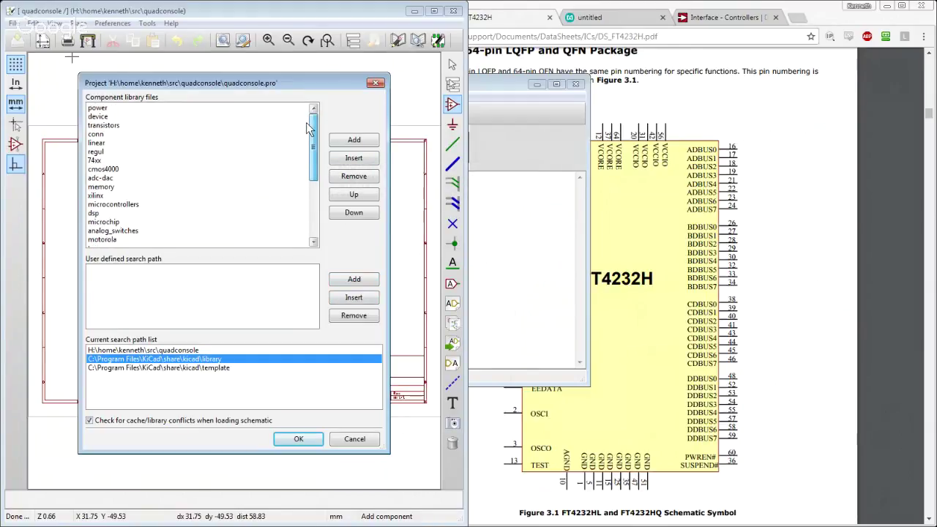
left_click(355, 137)
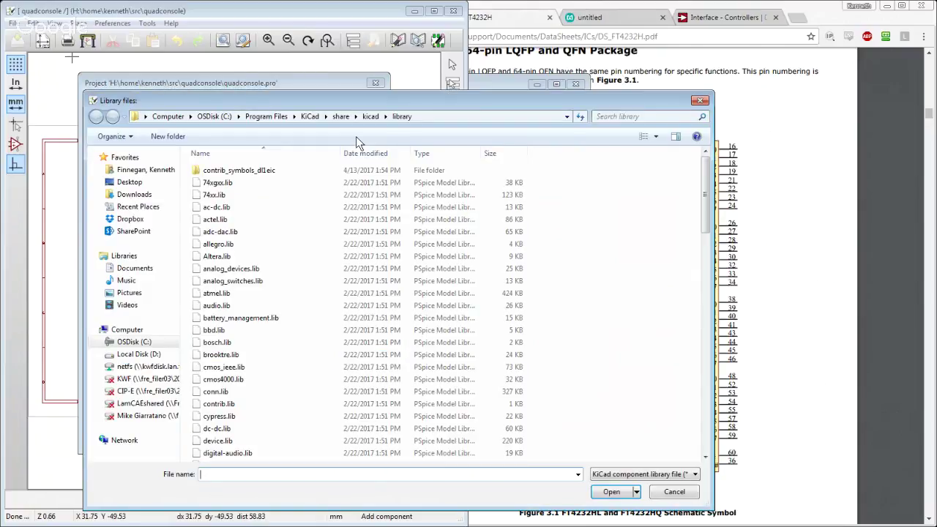
left_click_drag(347, 100, 426, 57)
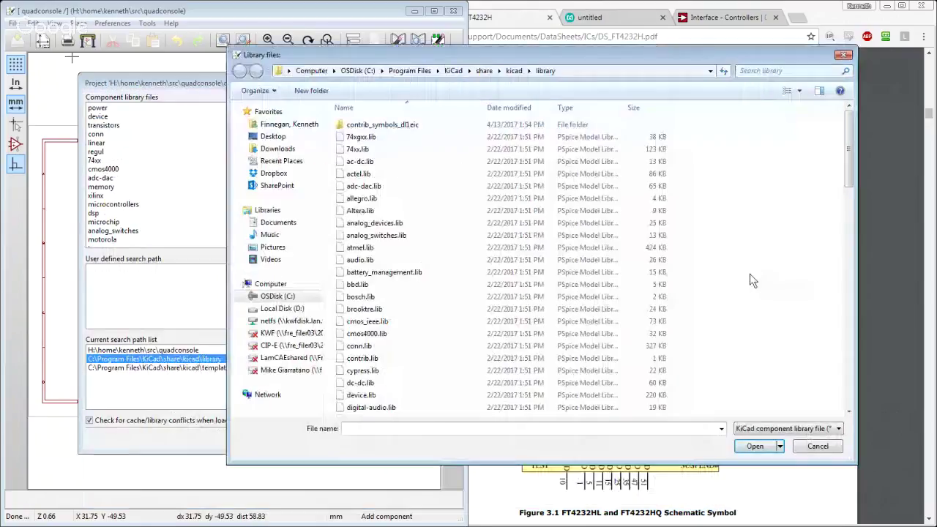
scroll(413, 306, "down", 4)
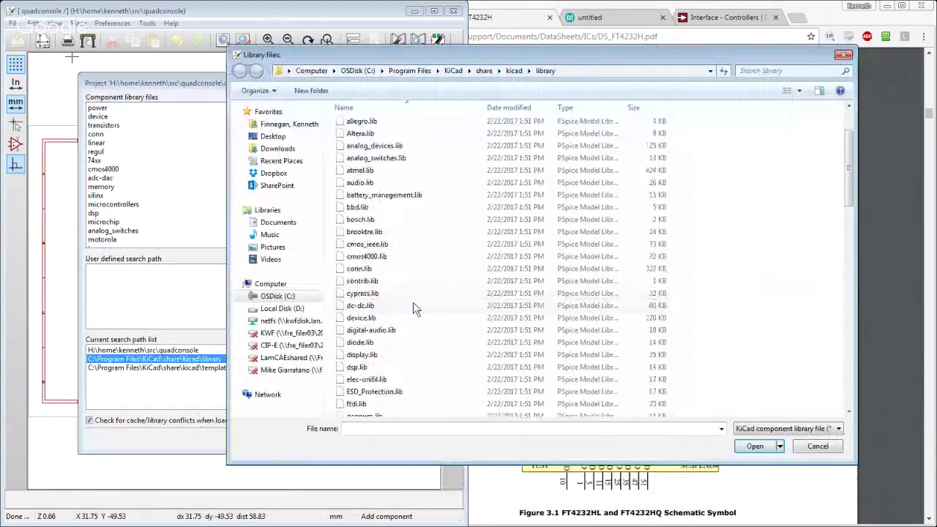
scroll(412, 311, "down", 1)
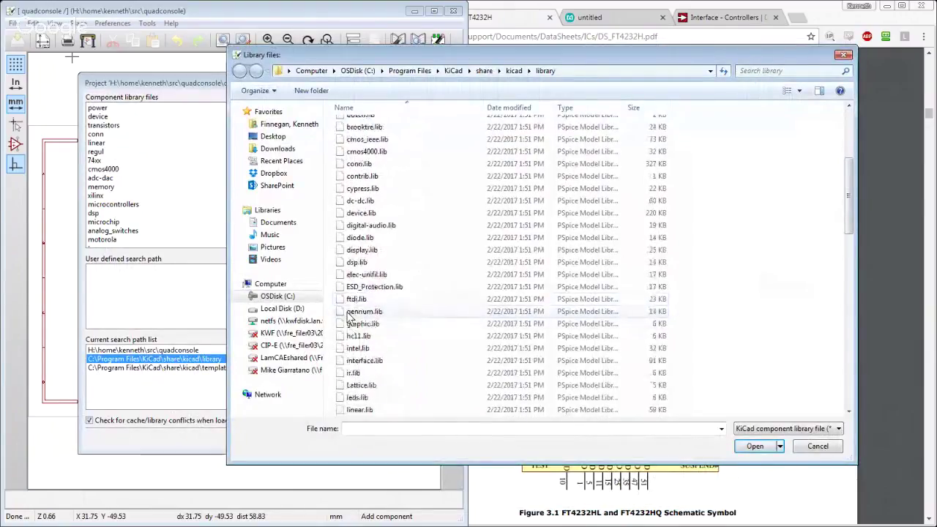
left_click(359, 299)
left_click(753, 446)
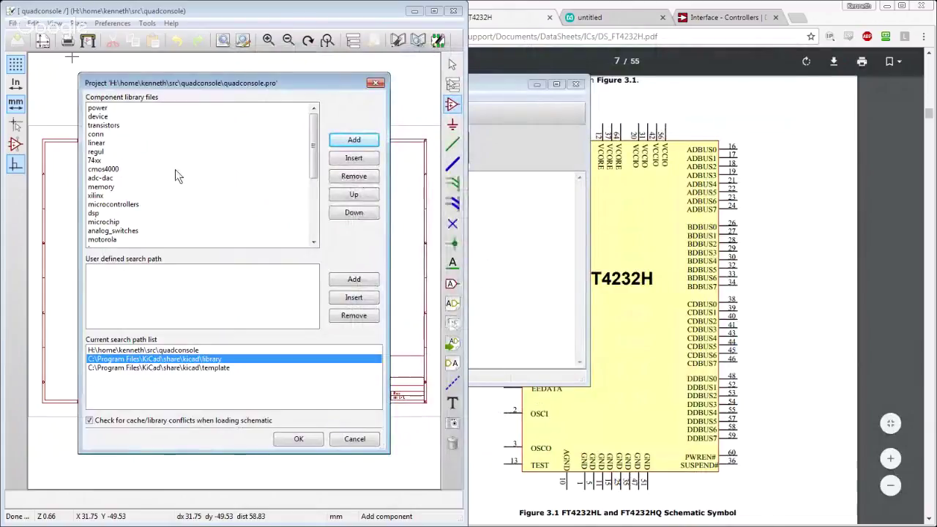
left_click_drag(314, 138, 311, 234)
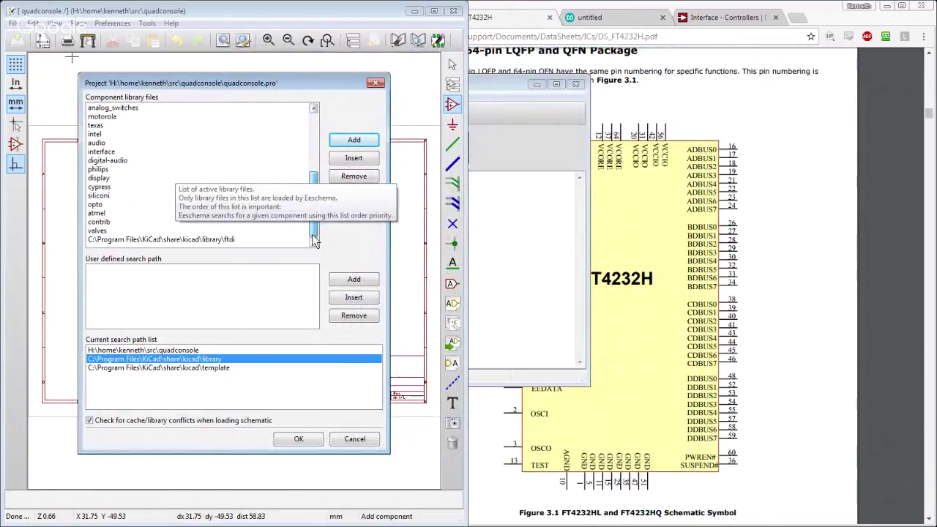
left_click(298, 441)
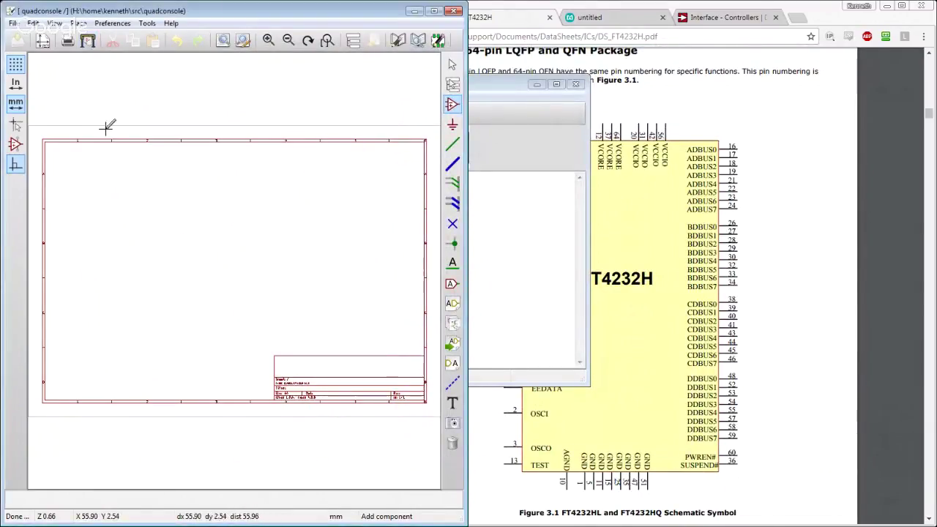
- Place the FT4232H component from the ftdi library in the left half of the schematic sheet
left_click(148, 205)
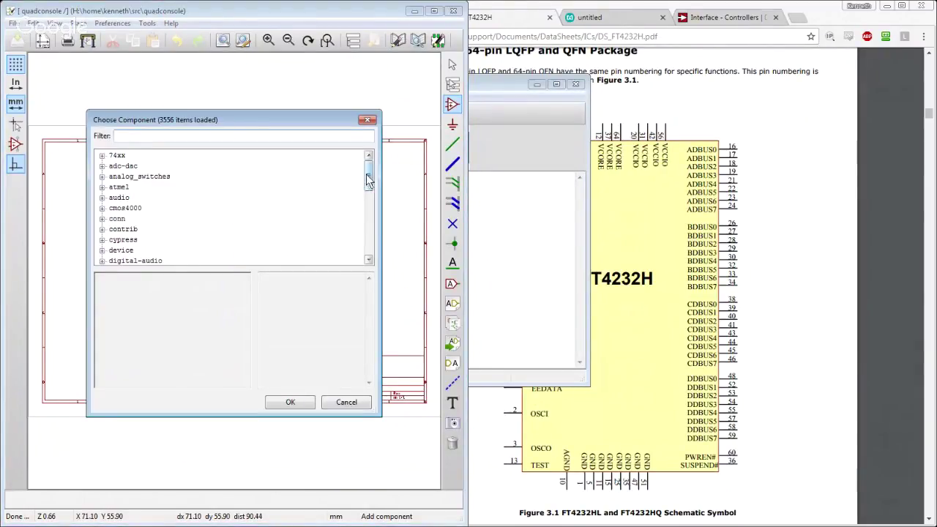
left_click_drag(368, 179, 227, 215)
left_click(102, 208)
scroll(214, 219, "down", 5)
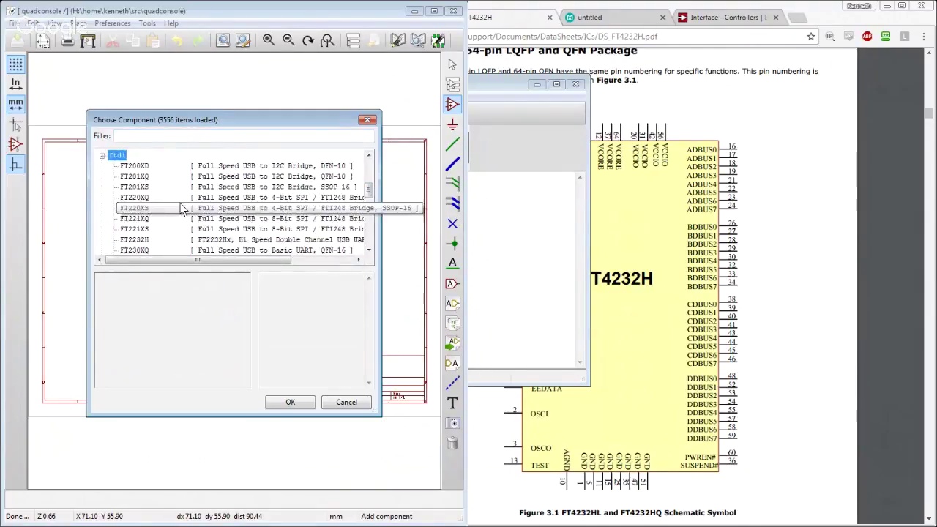
scroll(214, 219, "up", 1)
left_click(136, 197)
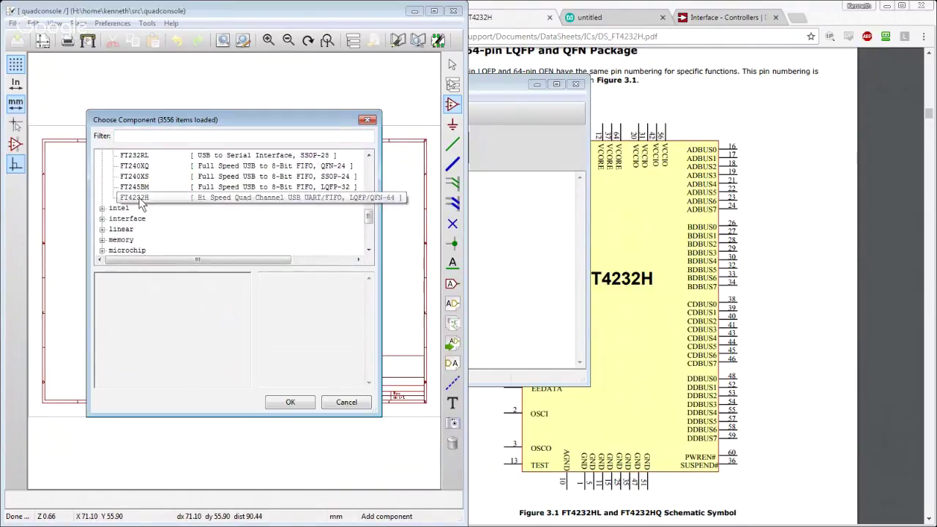
left_click(289, 403)
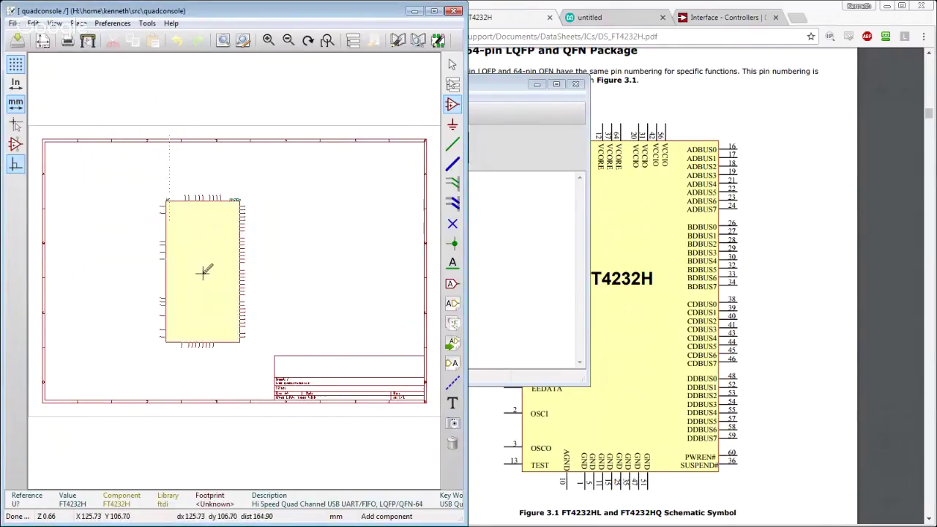
left_click(150, 254)
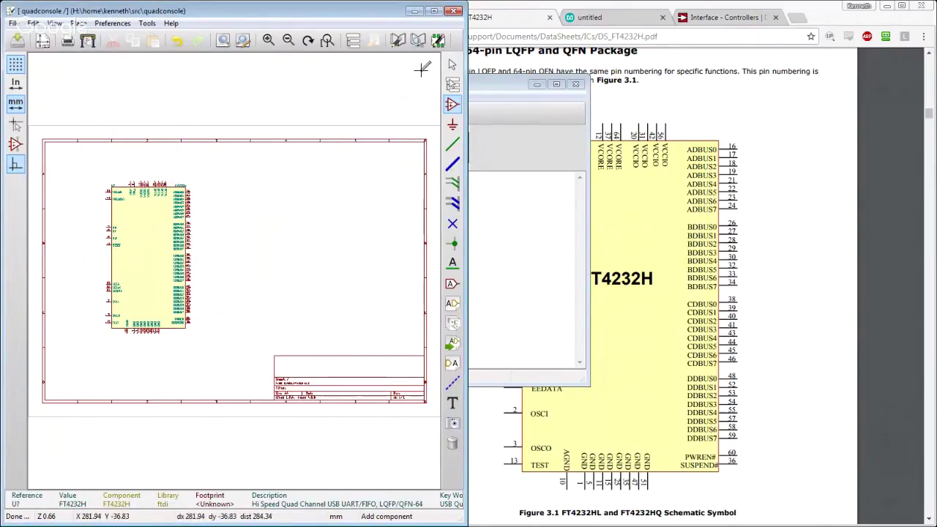
- Maximize the schematic editor and review the reference, value, footprint and datasheet fields in the placed FT4232H's component properties
left_click(434, 11)
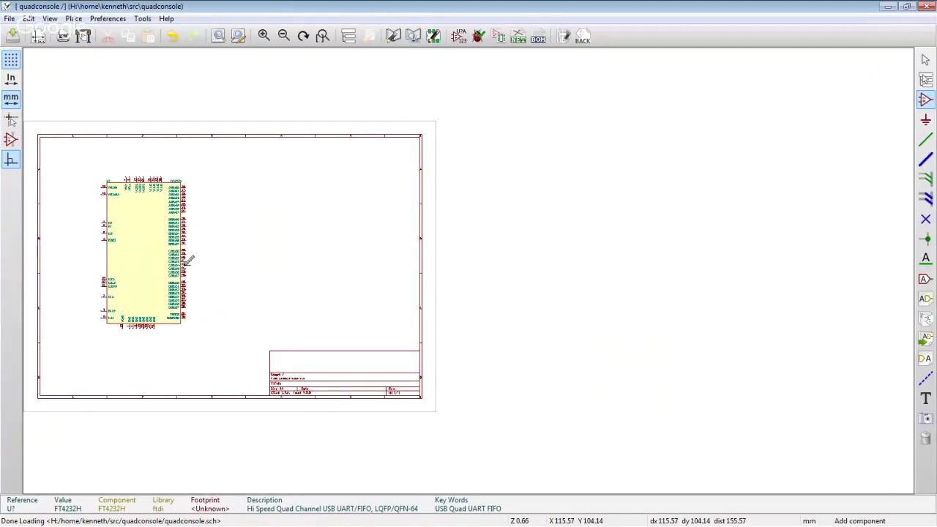
key("Home")
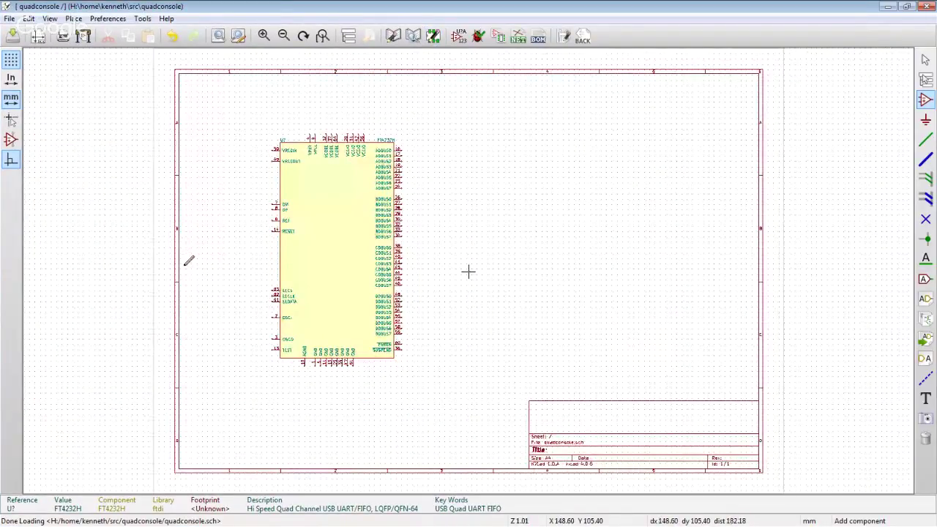
double_click(341, 268)
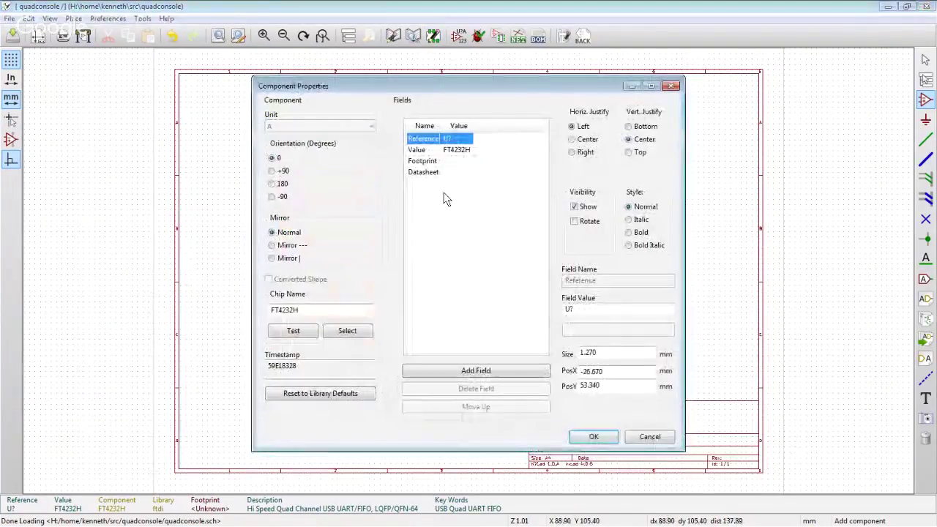
left_click(448, 160)
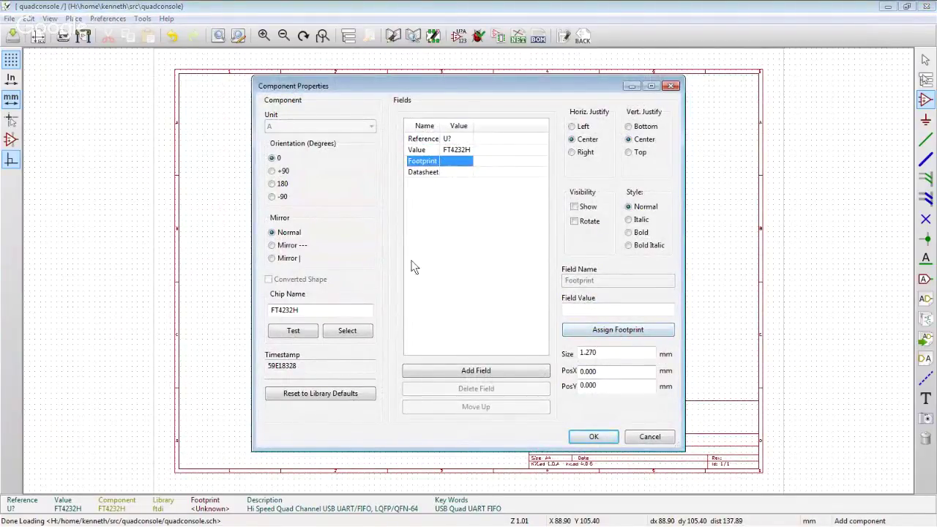
left_click(424, 171)
left_click(420, 161)
left_click(419, 150)
left_click(421, 139)
left_click(422, 161)
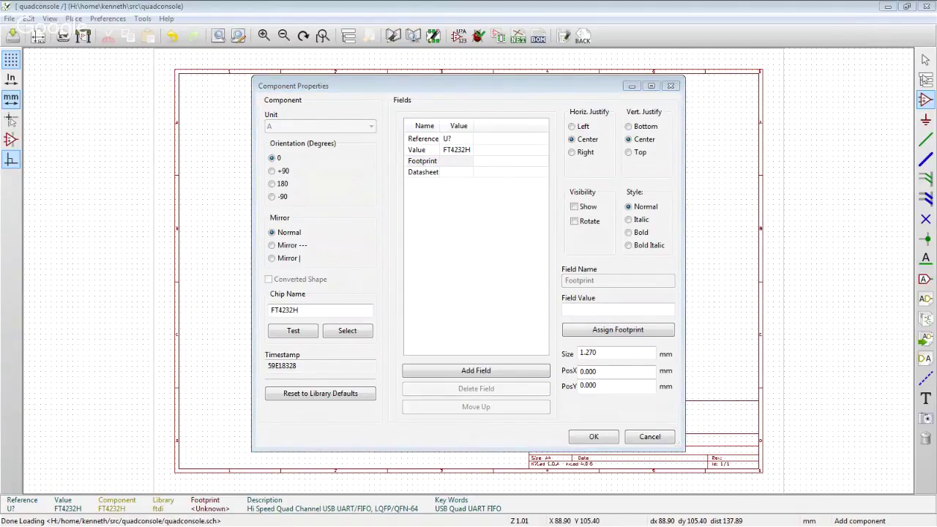
- Switch to the FT4232H datasheet in the browser and examine the LQFP-64 package drawing and dimension table in section 8.2
key("alt+Tab")
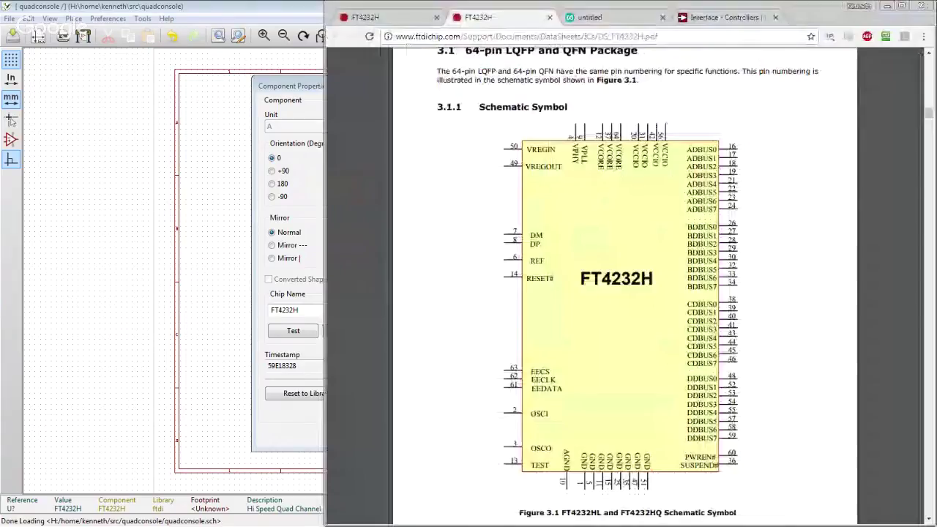
left_click_drag(928, 114, 928, 513)
scroll(732, 337, "up", 5)
scroll(706, 323, "up", 20)
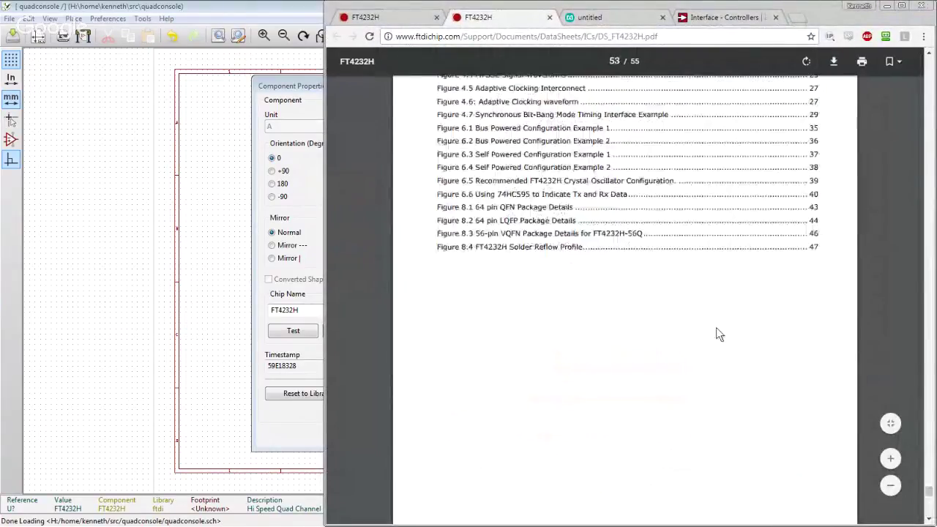
scroll(720, 329, "up", 20)
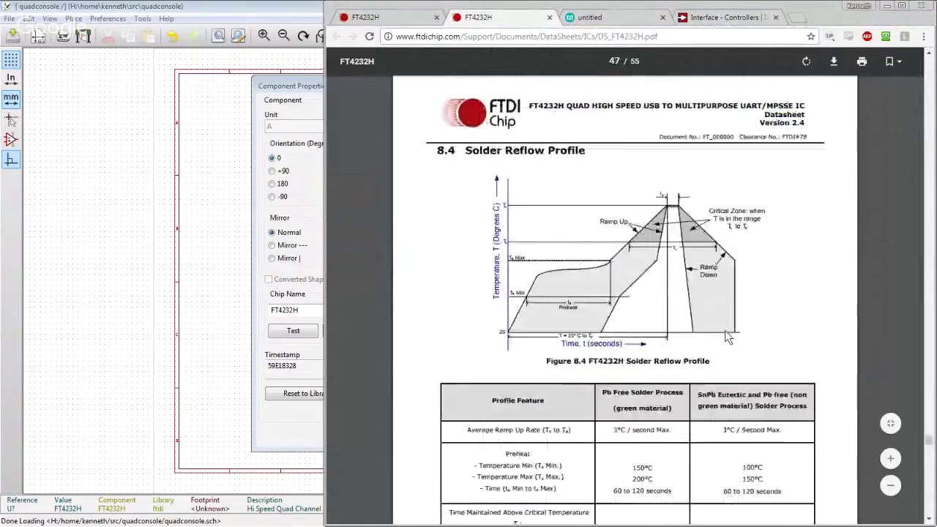
scroll(732, 337, "up", 15)
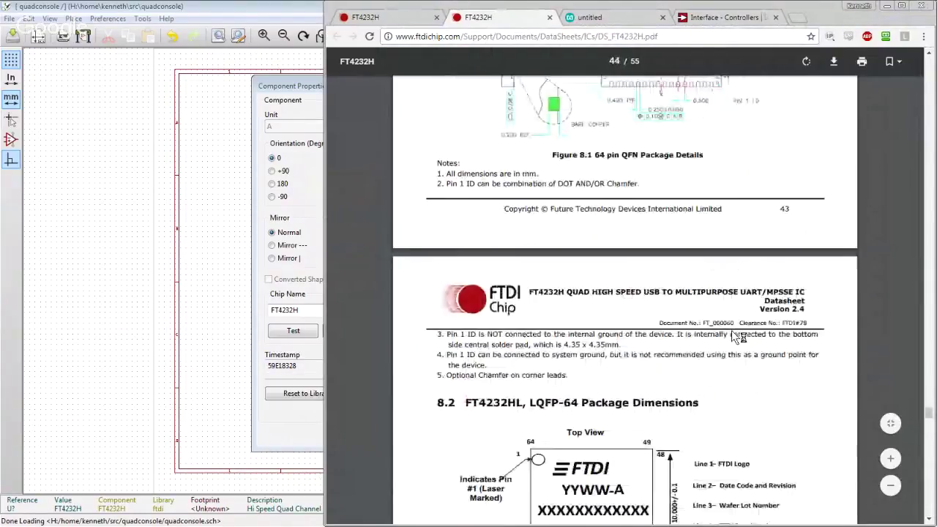
scroll(740, 321, "up", 3)
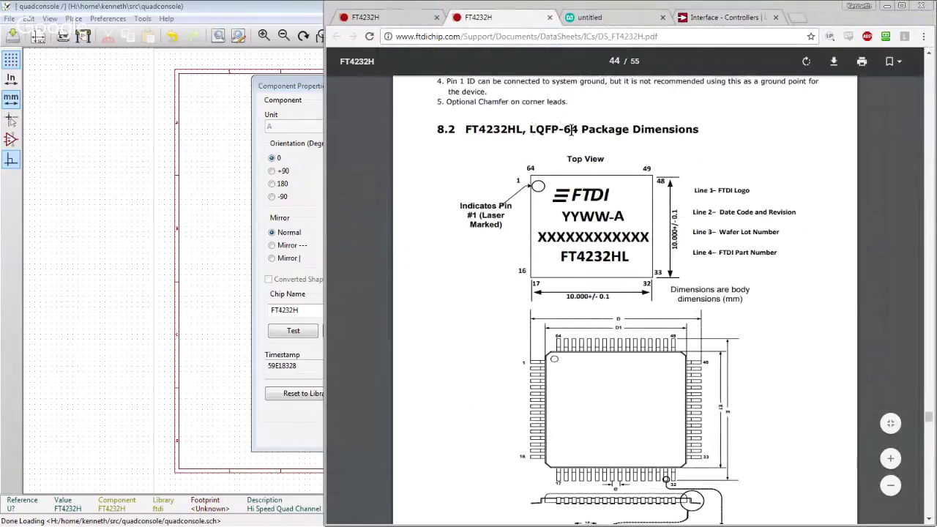
scroll(620, 256, "down", 3)
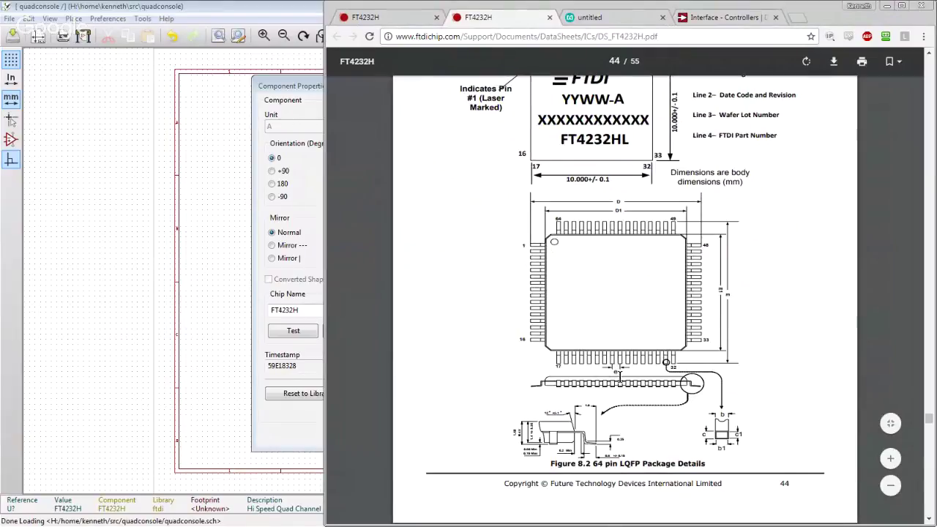
scroll(614, 363, "up", 3)
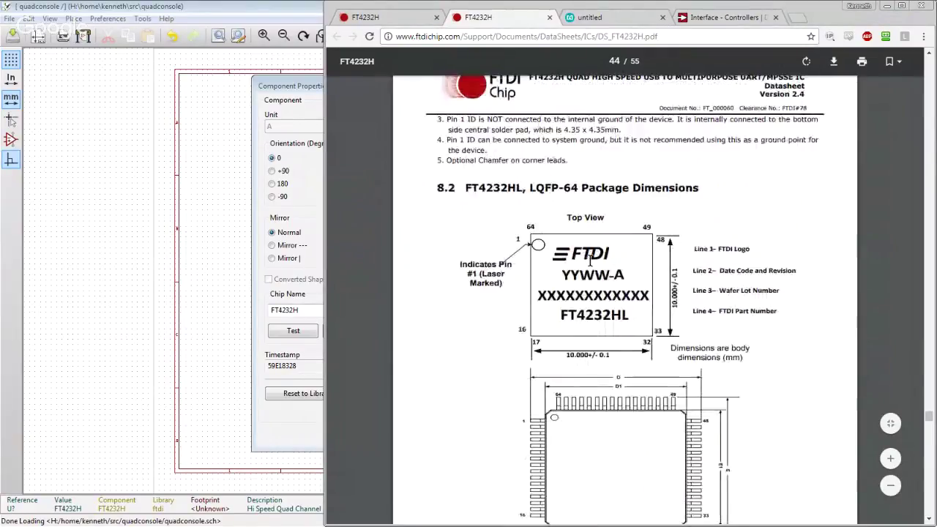
scroll(594, 276, "down", 9)
scroll(591, 278, "up", 2)
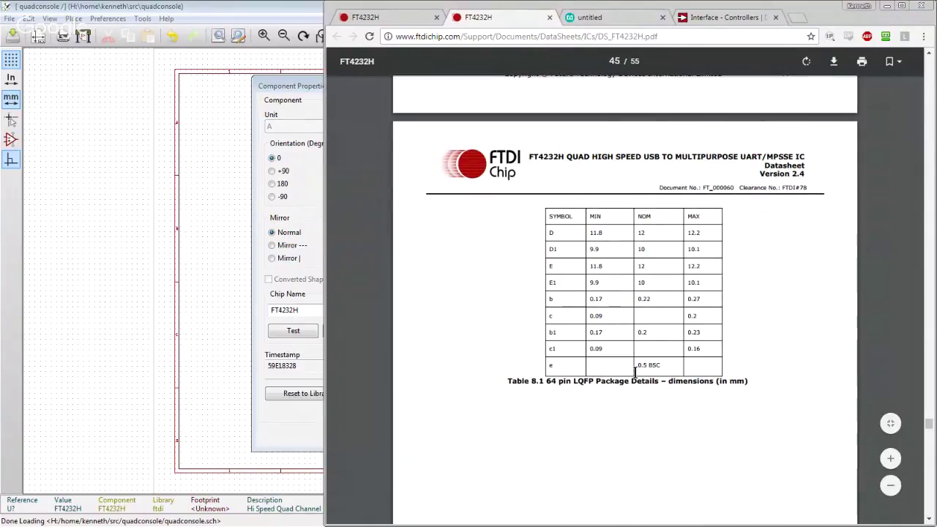
scroll(633, 369, "up", 5)
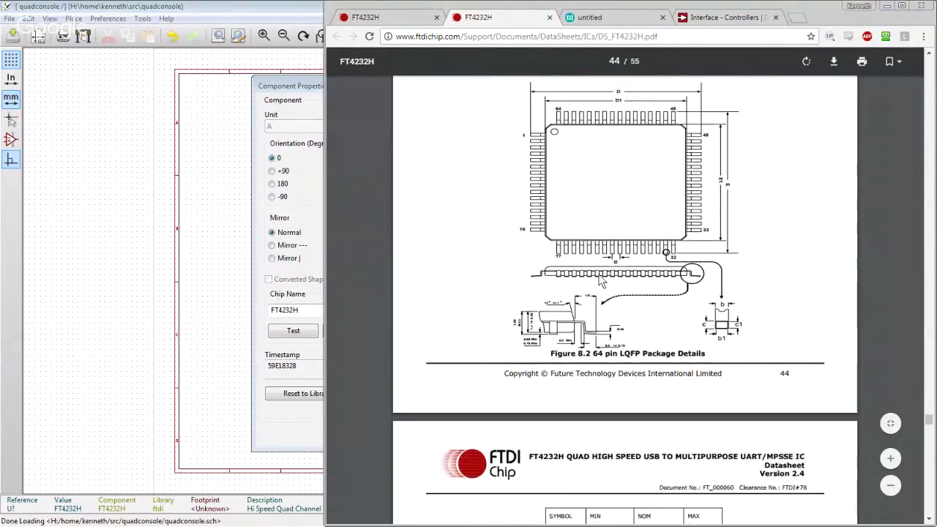
scroll(597, 284, "up", 1)
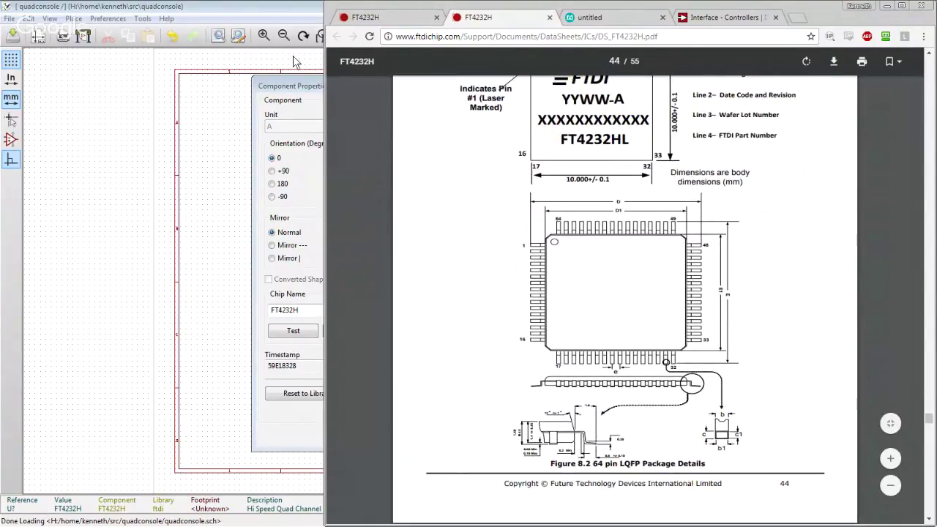
left_click(291, 86)
left_click(605, 328)
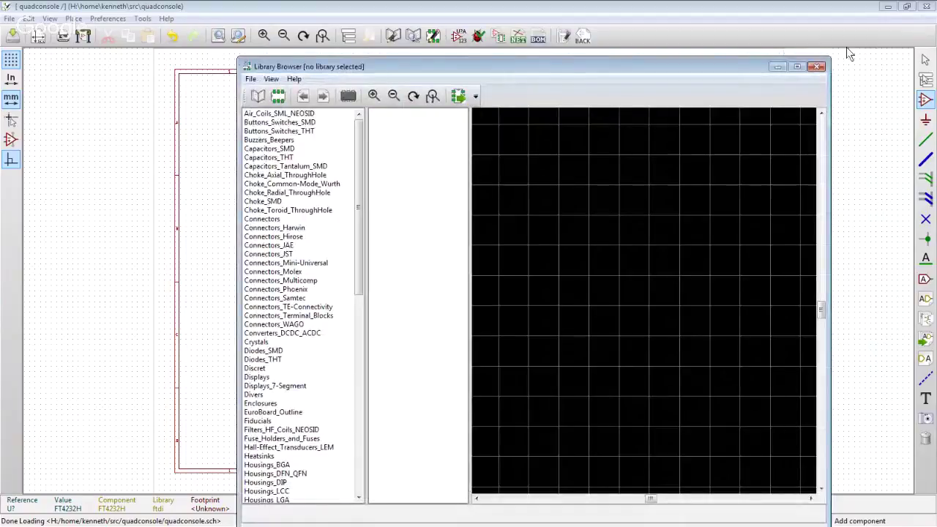
left_click(817, 66)
left_click(650, 438)
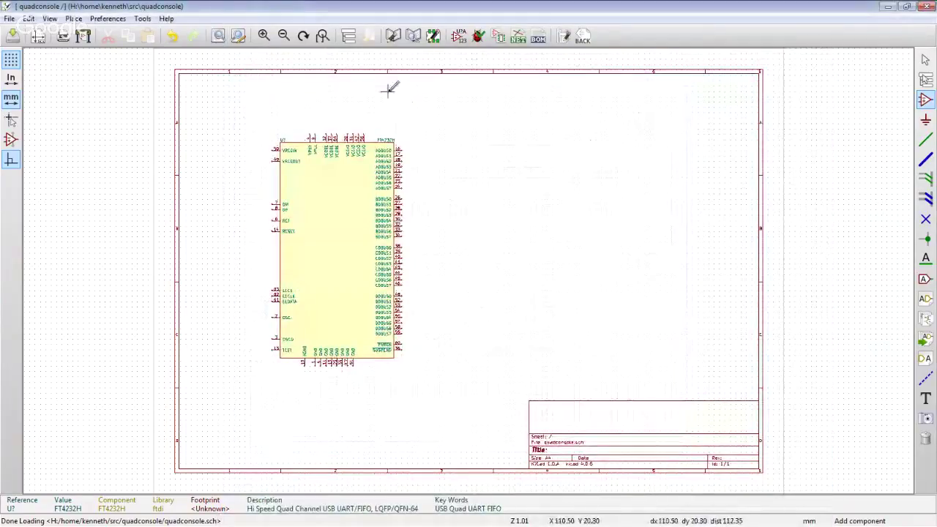
- Annotate the entire schematic, keeping existing annotation and sorting components by X position
left_click(461, 38)
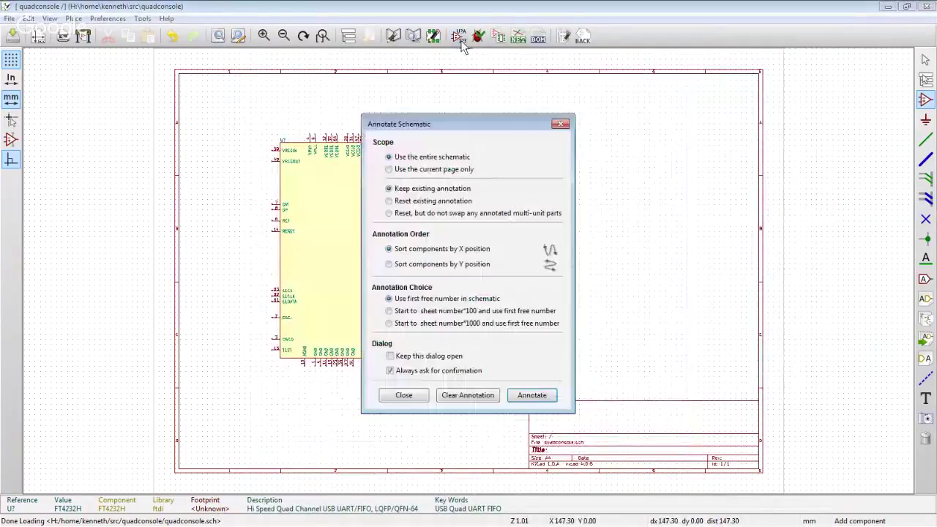
left_click(530, 396)
left_click(516, 315)
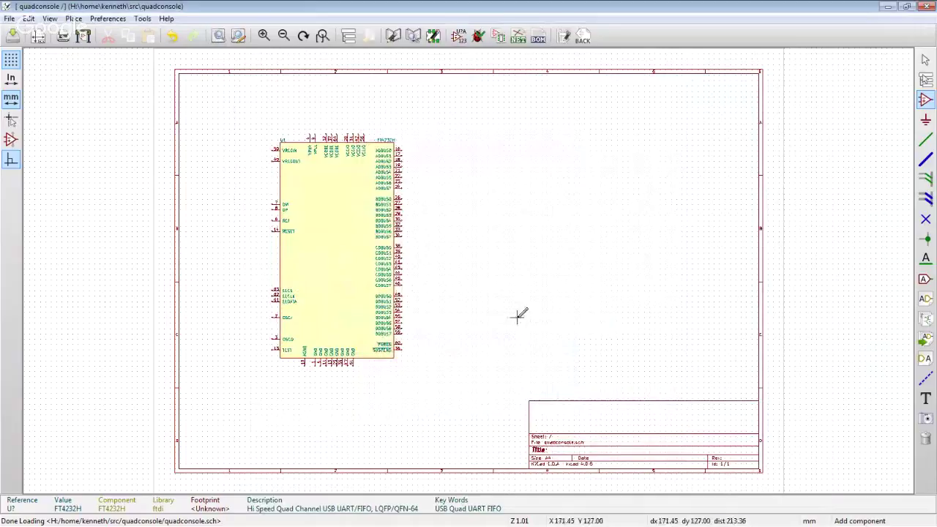
- Assign the Housings_QFP:LQFP-64_10x10mm_Pitch0.5mm footprint to U1, checking it against the datasheet's package dimensions, and close the footprint assignment tool
left_click(498, 38)
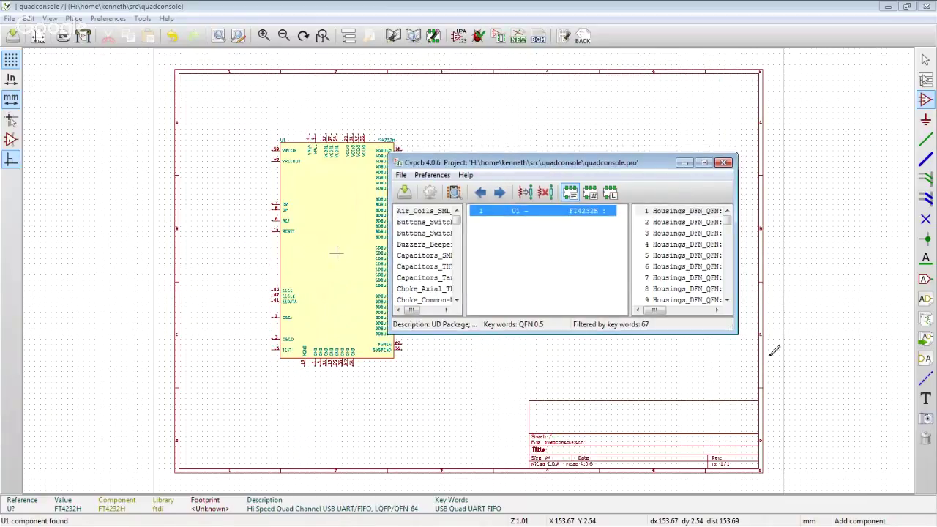
left_click_drag(725, 328, 875, 476)
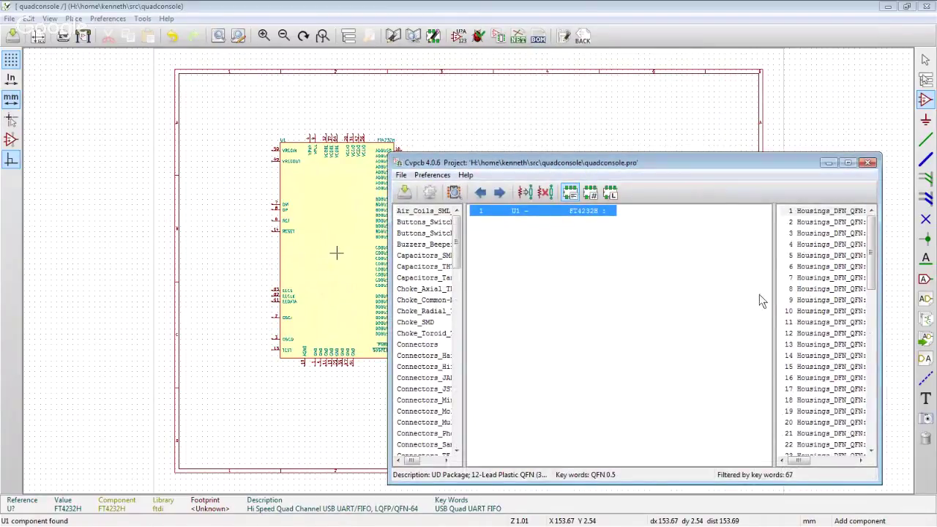
left_click_drag(774, 296, 669, 296)
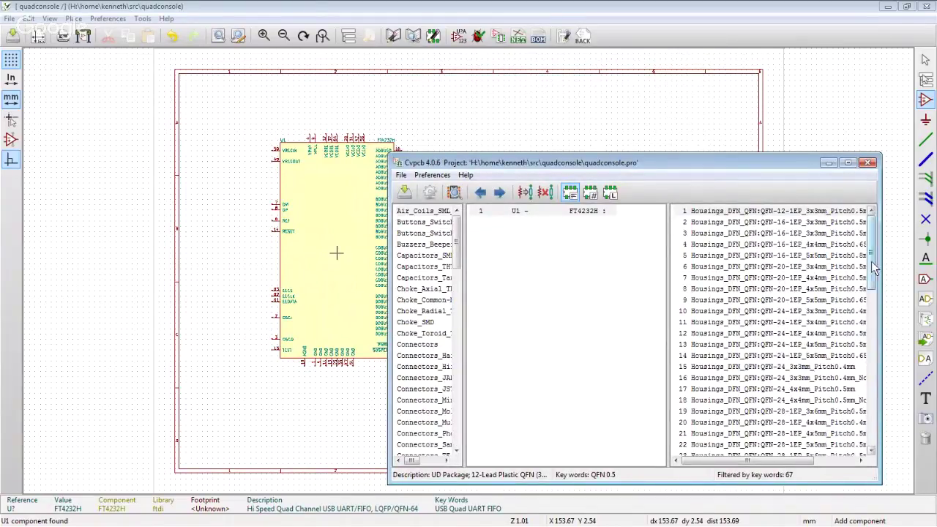
left_click_drag(870, 266, 878, 392)
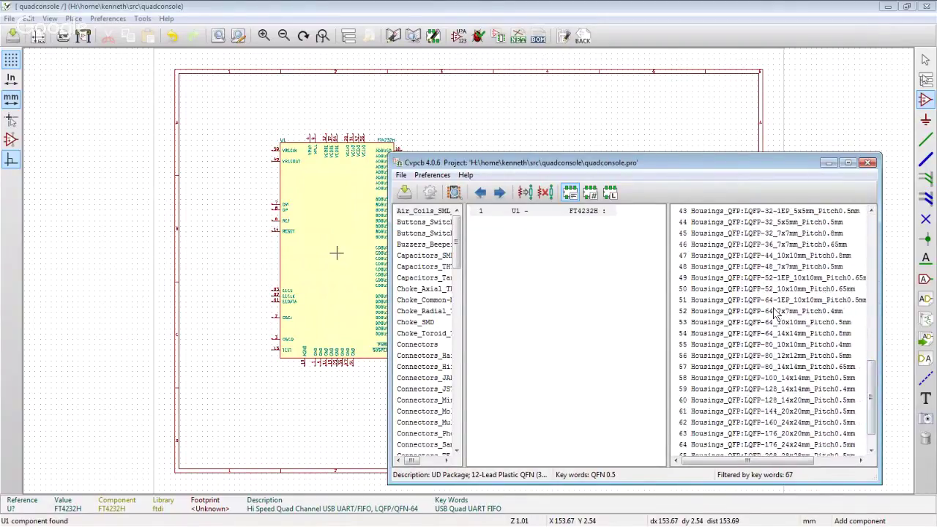
left_click(798, 323)
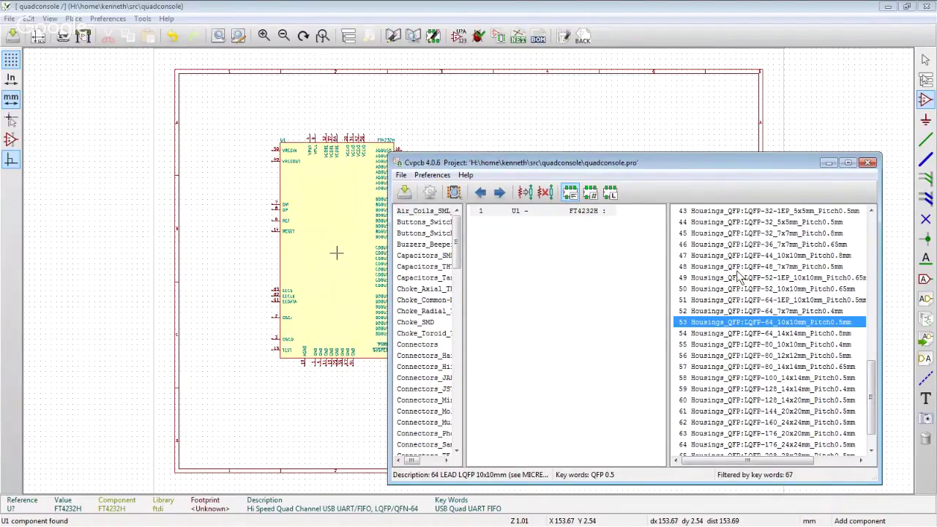
left_click_drag(609, 164, 200, 135)
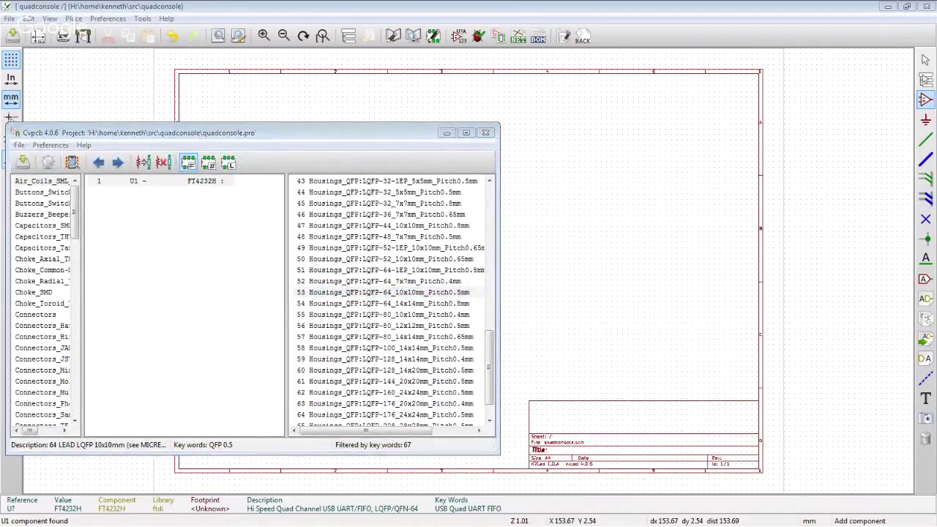
key("alt+Tab")
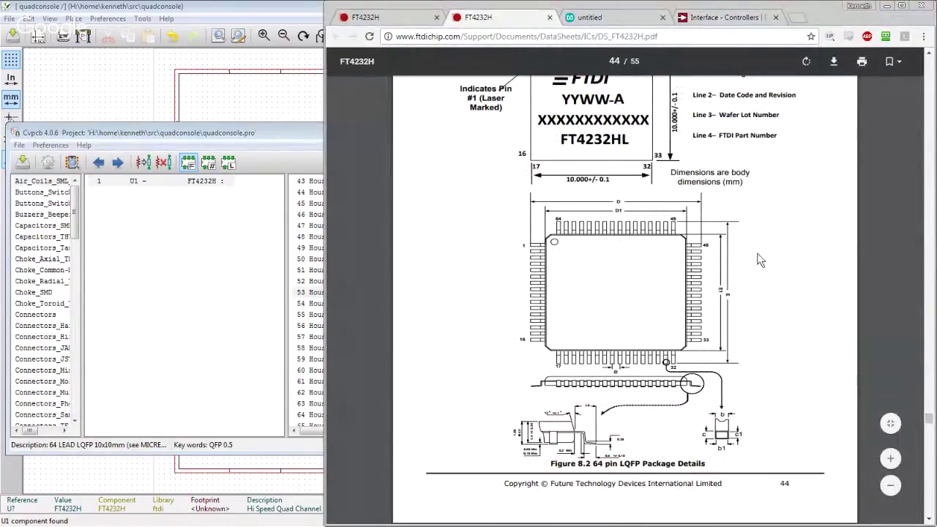
scroll(702, 253, "down", 2)
scroll(700, 253, "down", 5)
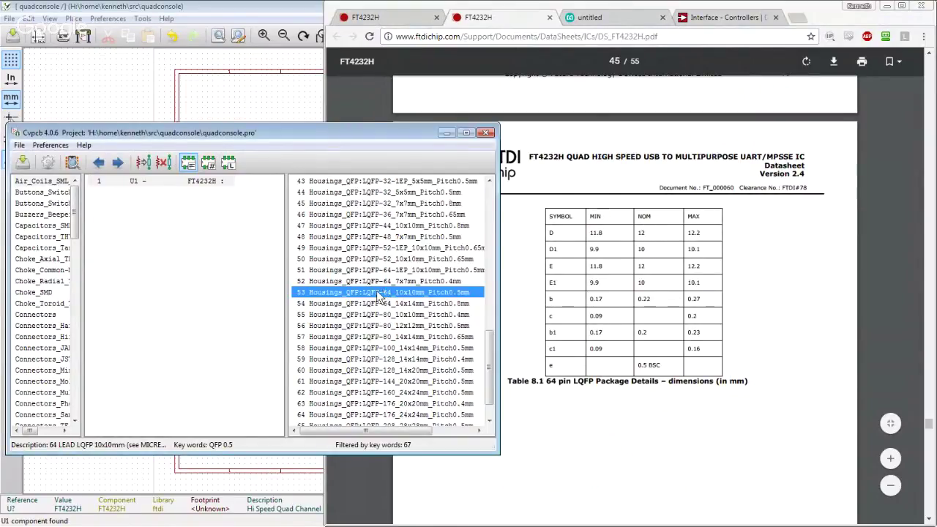
double_click(379, 295)
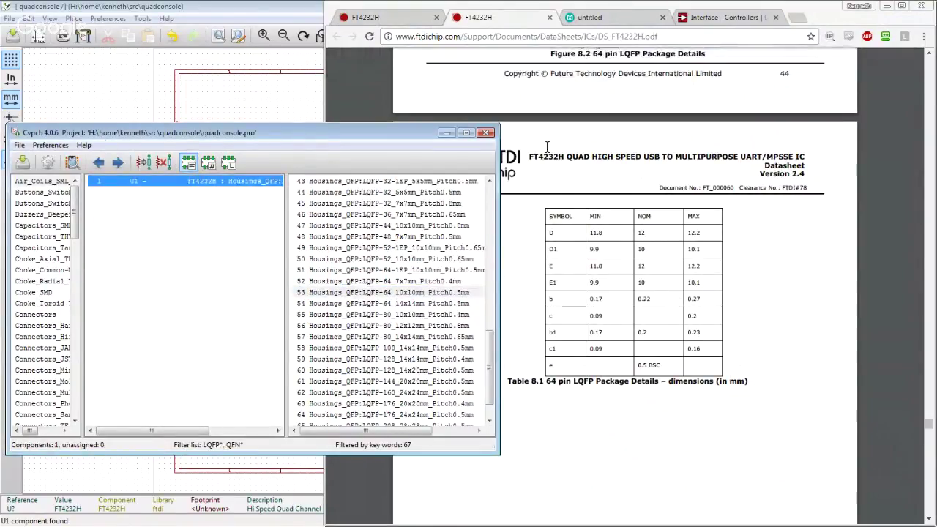
left_click(486, 134)
left_click(220, 318)
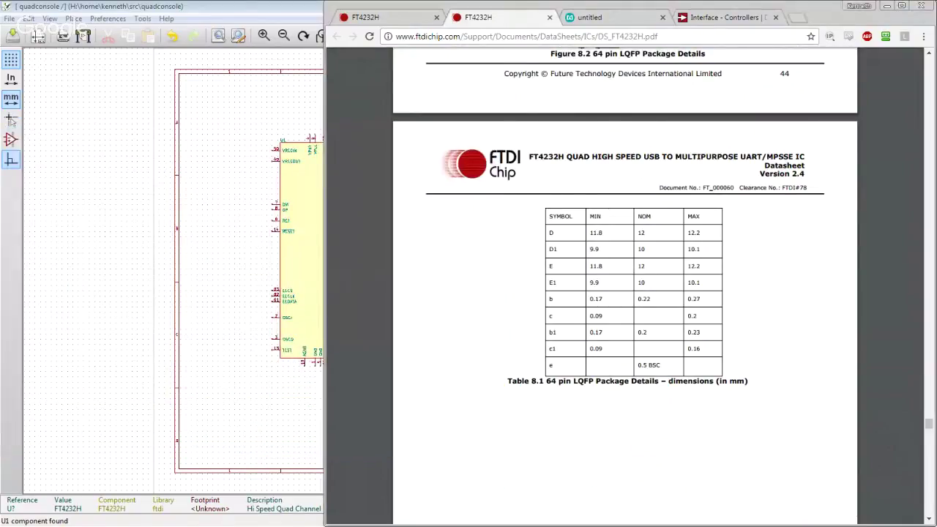
- Return to the schematic and place a USB_OTG mini/micro connector from the conn library to the left of the FT4232H's DM and DP pins
double_click(245, 7)
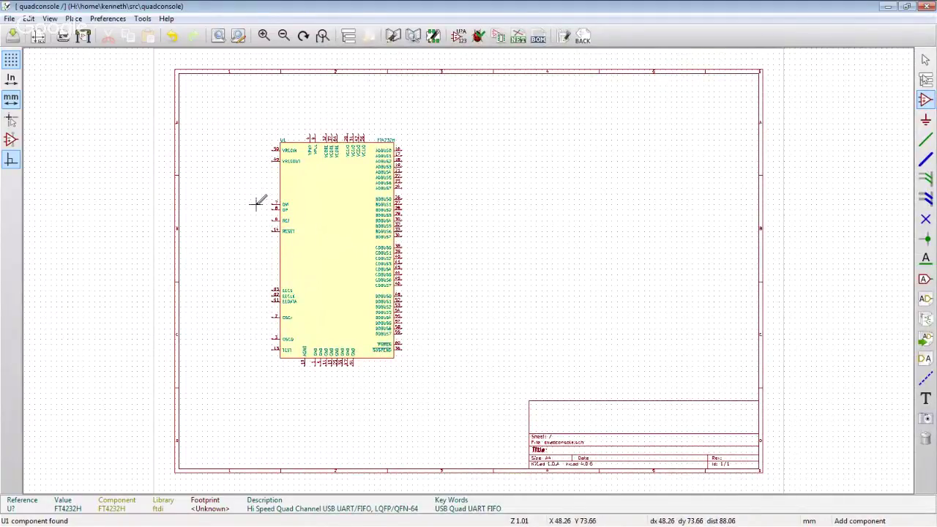
left_click(229, 202)
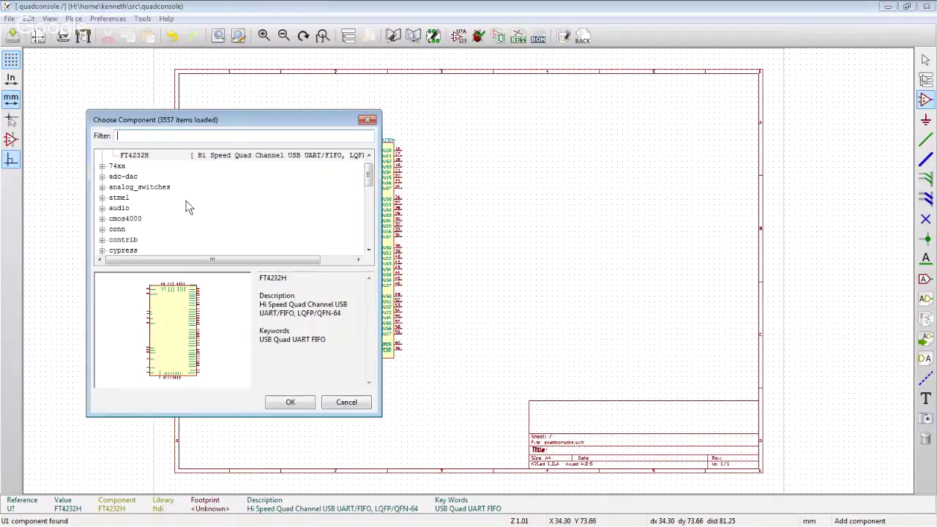
type("US")
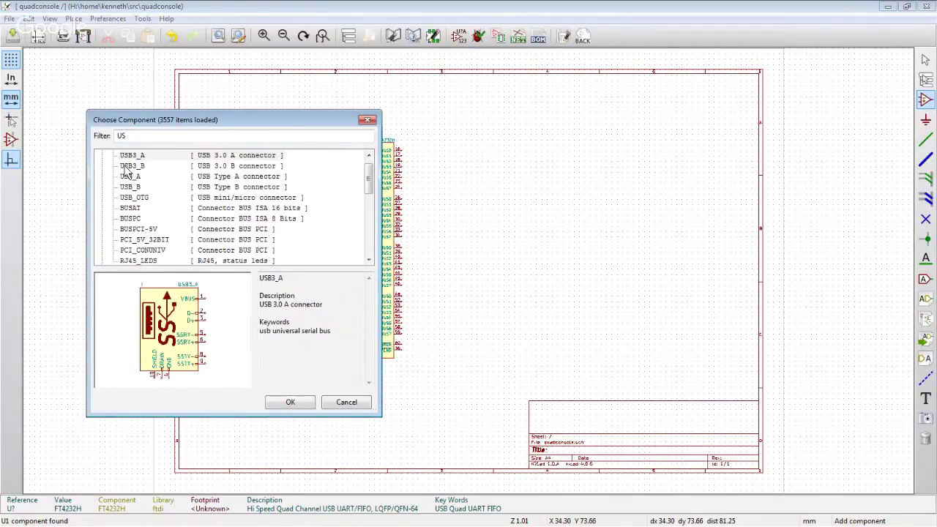
type("B")
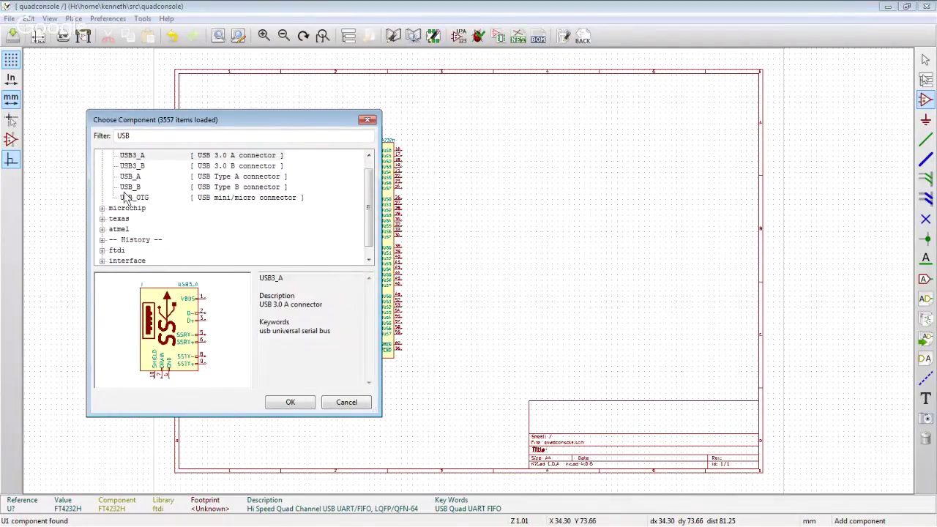
left_click(130, 178)
left_click(132, 188)
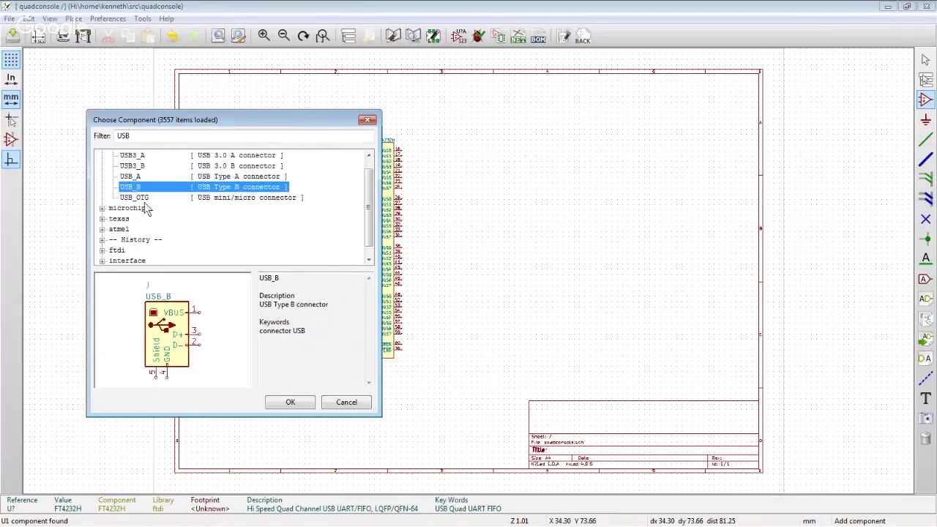
left_click(141, 199)
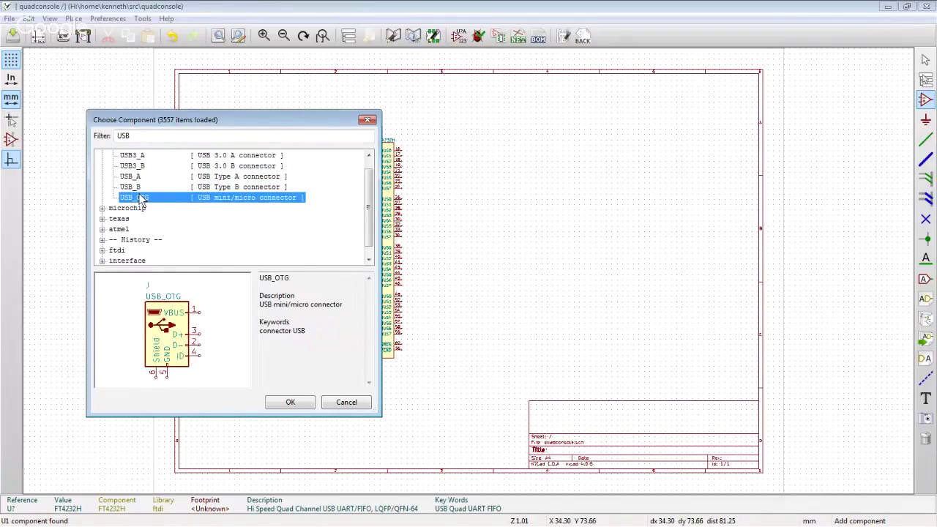
left_click(290, 403)
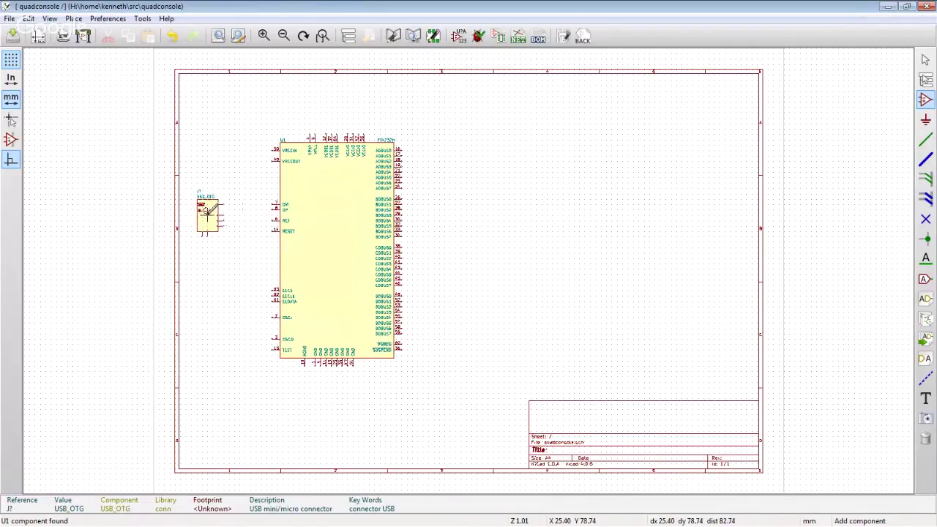
left_click(208, 209)
- Place a +5V power symbol beside the USB_OTG connector and wire it to the VBUS pin
scroll(230, 209, "up", 3)
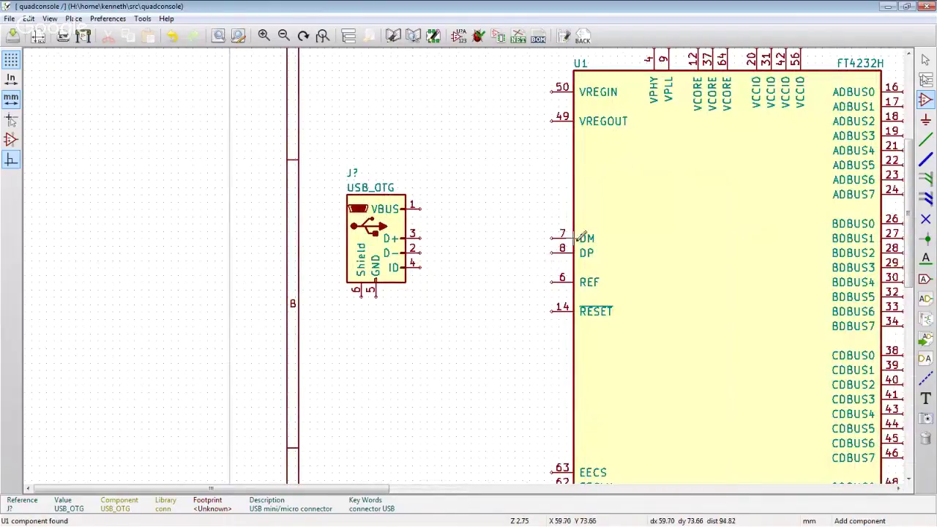
scroll(598, 276, "down", 1)
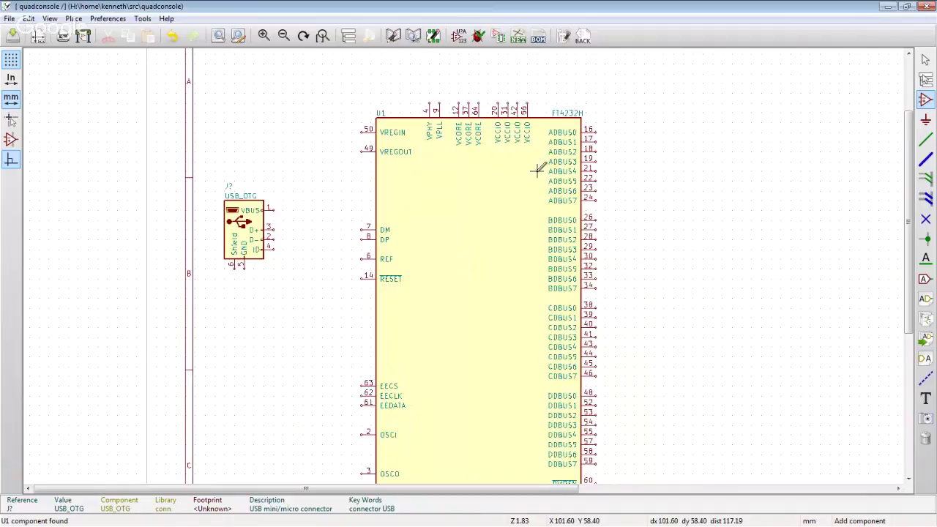
left_click(925, 120)
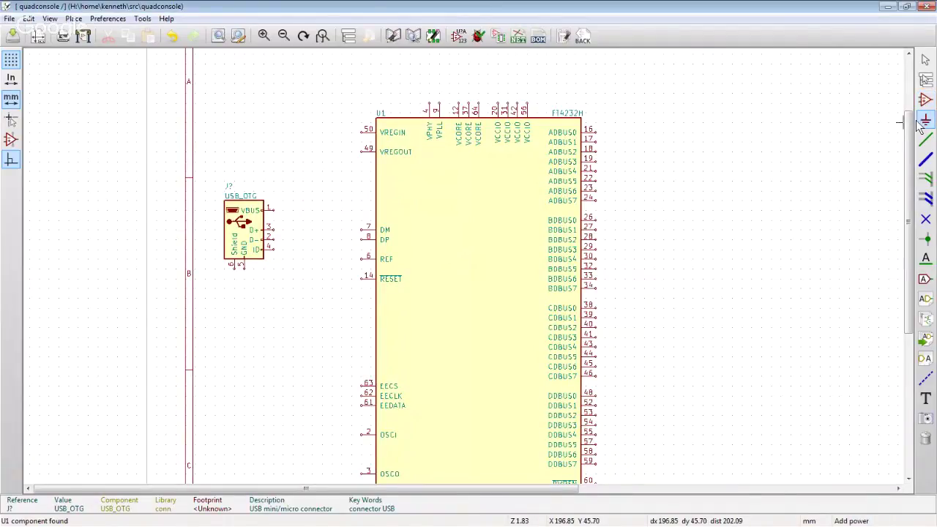
left_click(272, 185)
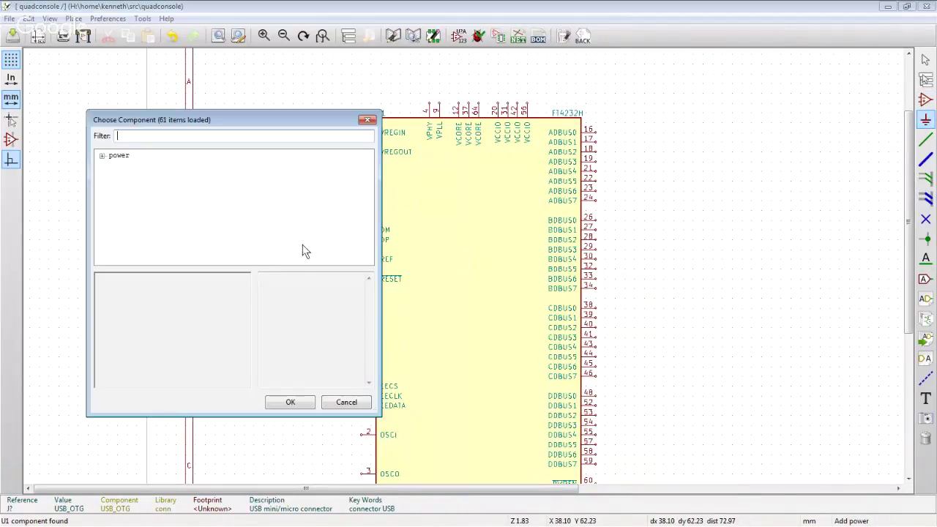
double_click(103, 158)
scroll(163, 198, "down", 2)
scroll(153, 192, "down", 5)
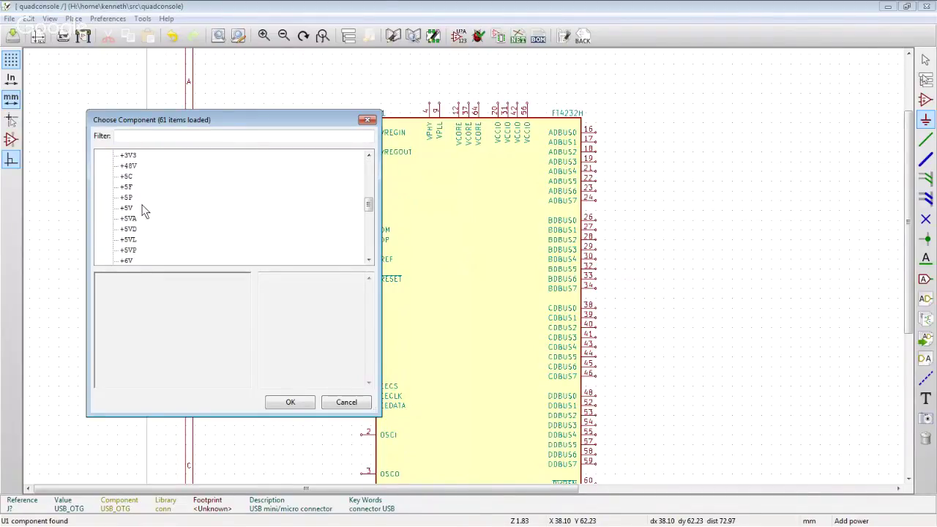
left_click(139, 208)
left_click(289, 402)
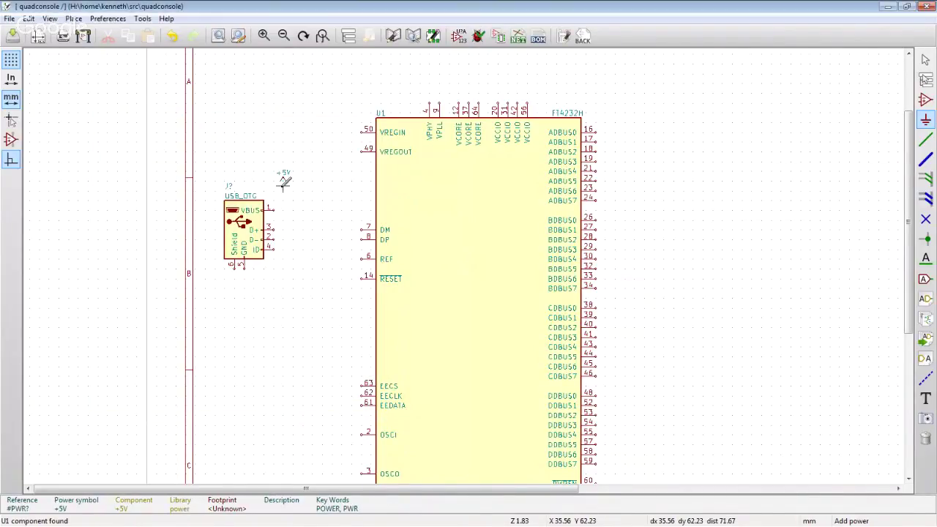
left_click(284, 202)
key("w")
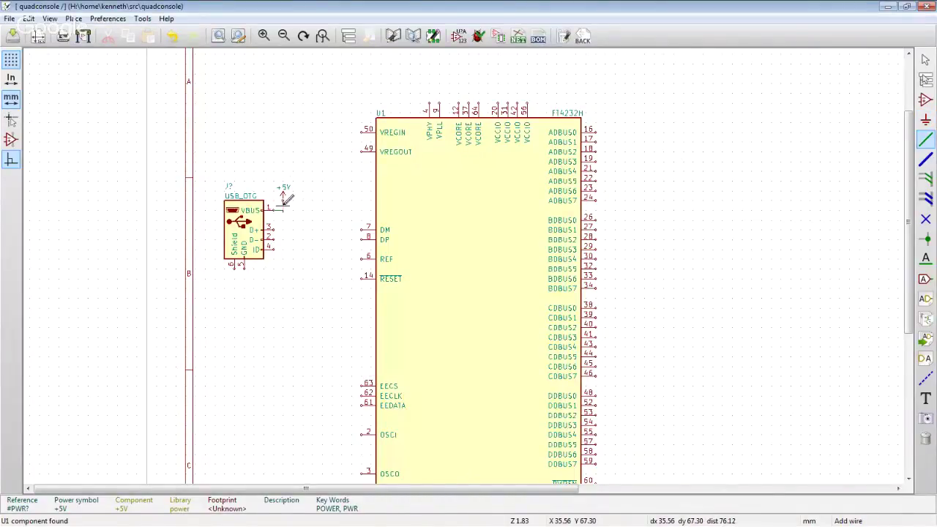
- Filter the component library for 1117 and place the AP111733 3.3V regulator above the USB connector, beyond the FT4232H's upper-left corner
scroll(313, 221, "down", 1)
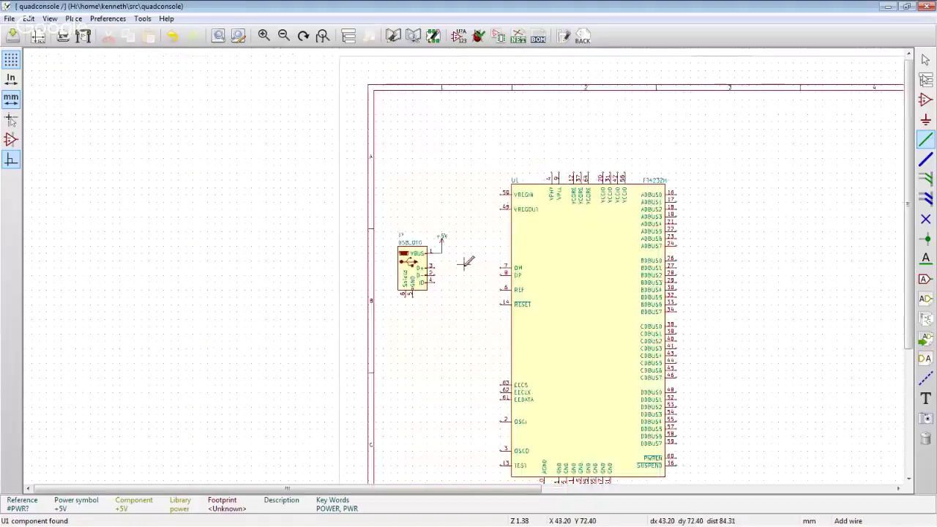
scroll(465, 263, "up", 1)
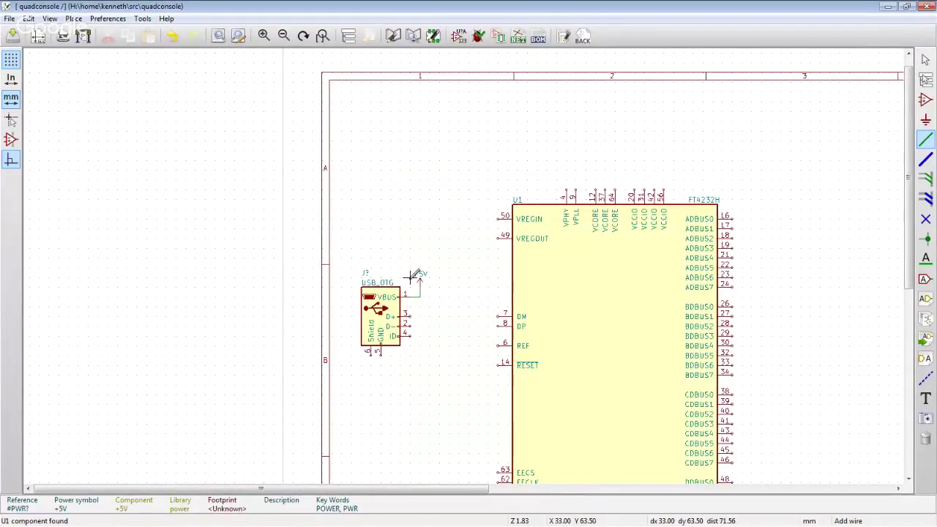
key("a")
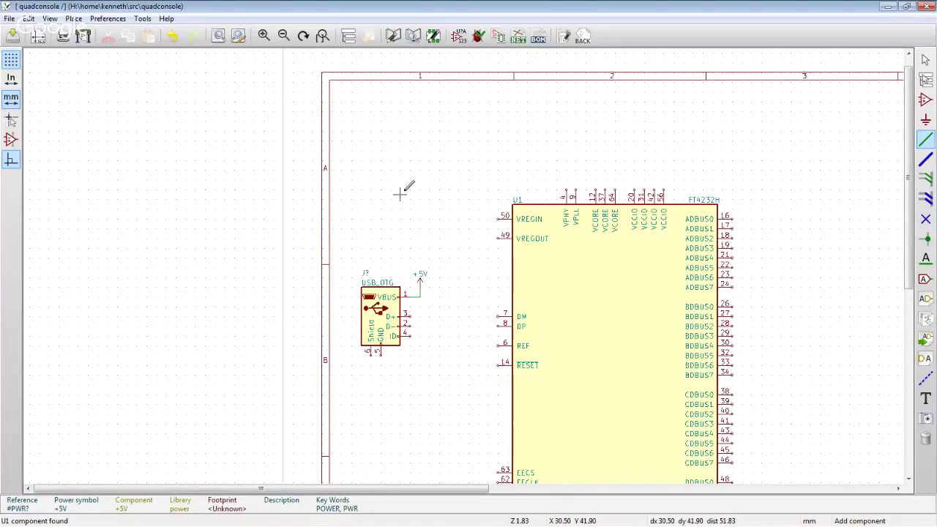
left_click(399, 193)
type("1")
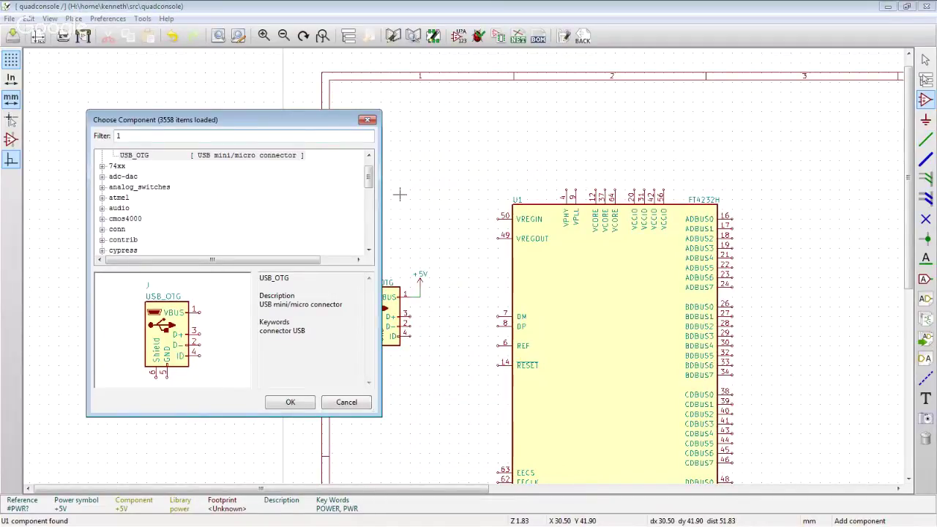
type("17")
key("BackSpace")
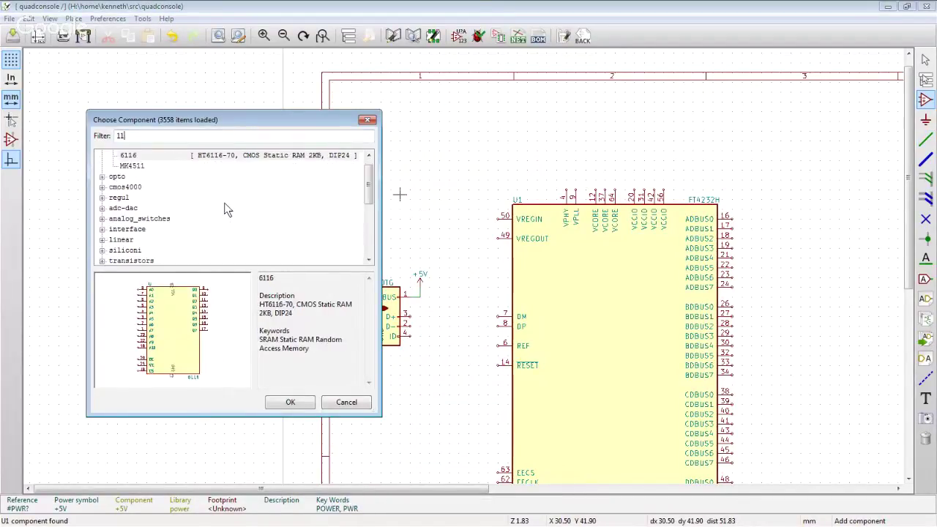
type("17")
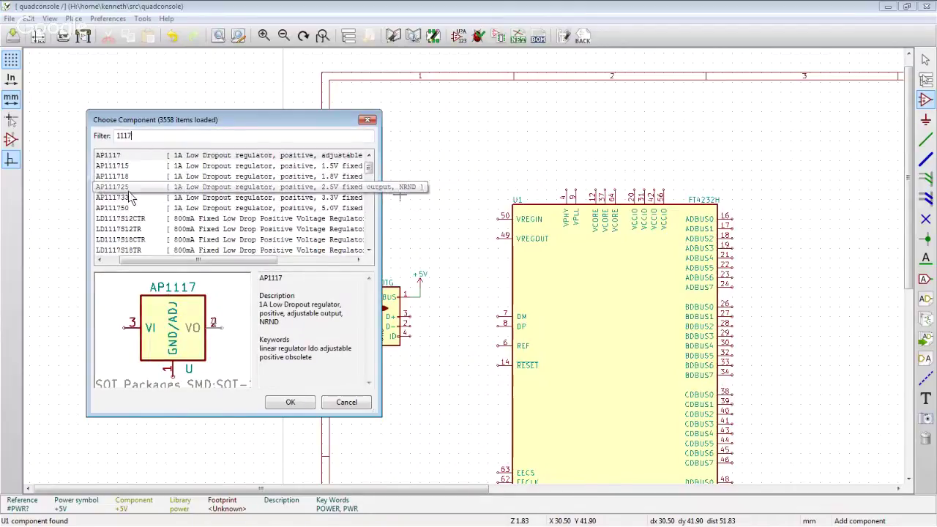
left_click(192, 197)
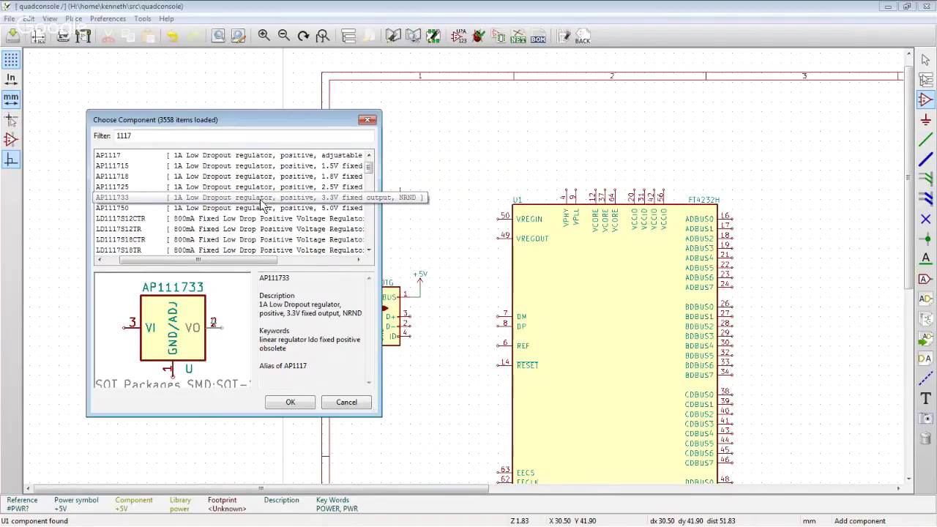
left_click(261, 200)
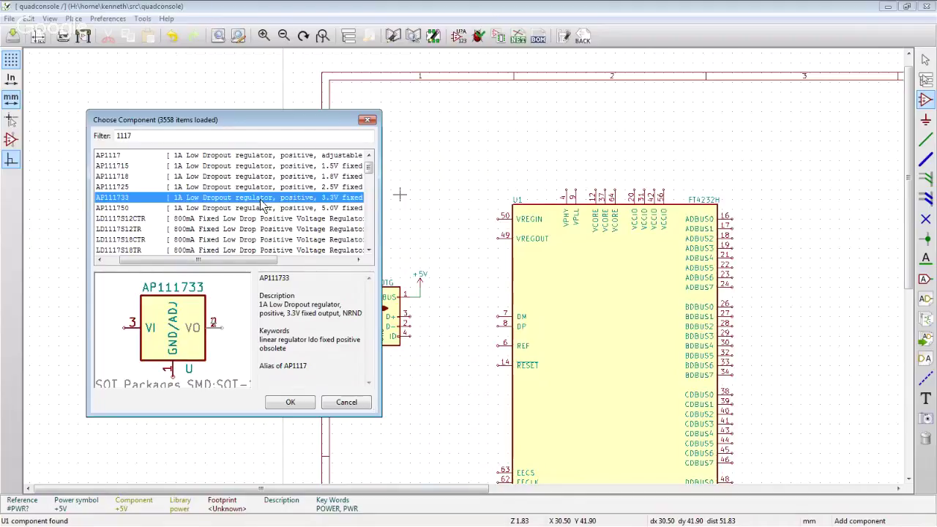
left_click(285, 402)
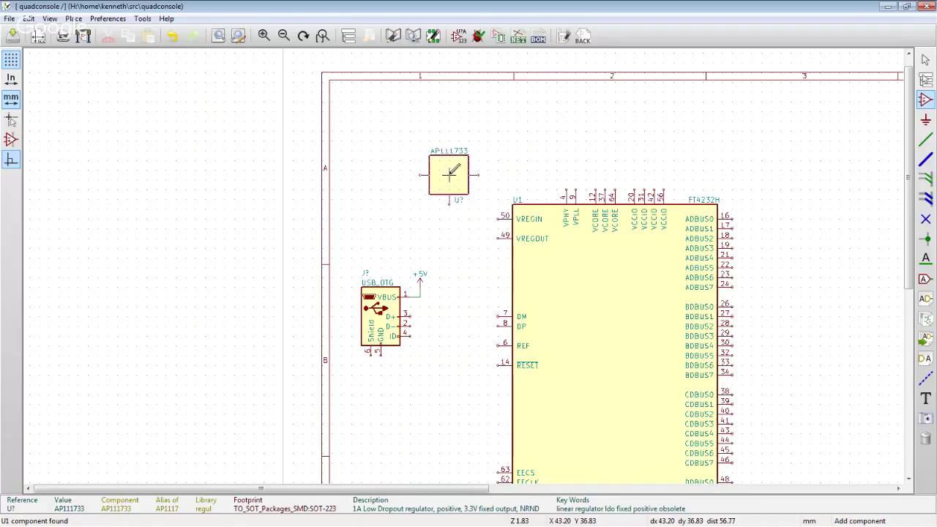
left_click(448, 174)
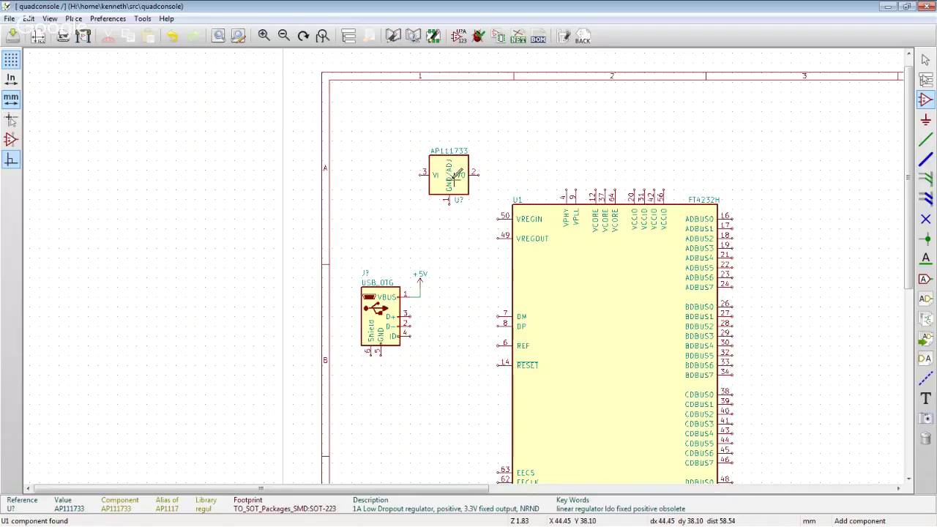
left_click_drag(455, 175, 427, 159)
left_click(427, 160)
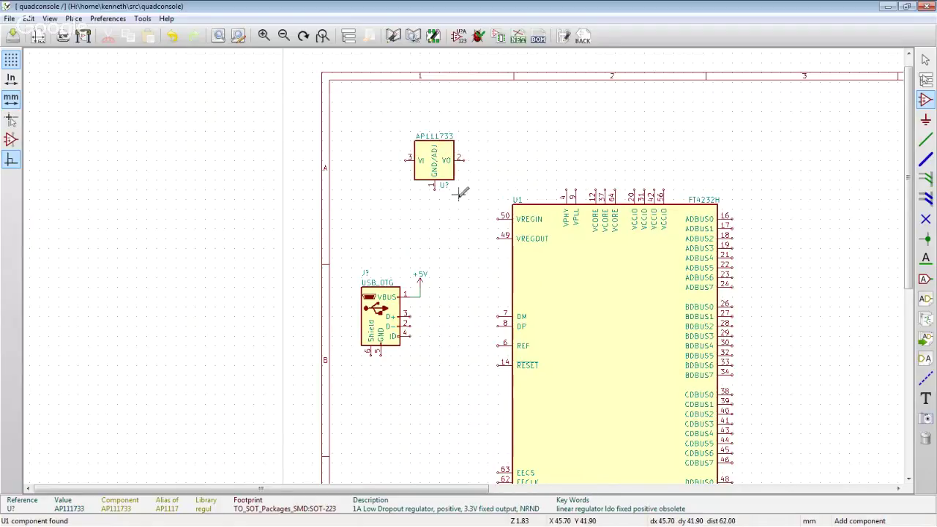
- Place another +5V power symbol beside the AP111733 regulator and wire it to the VI pin
scroll(460, 194, "down", 1)
scroll(505, 258, "up", 2)
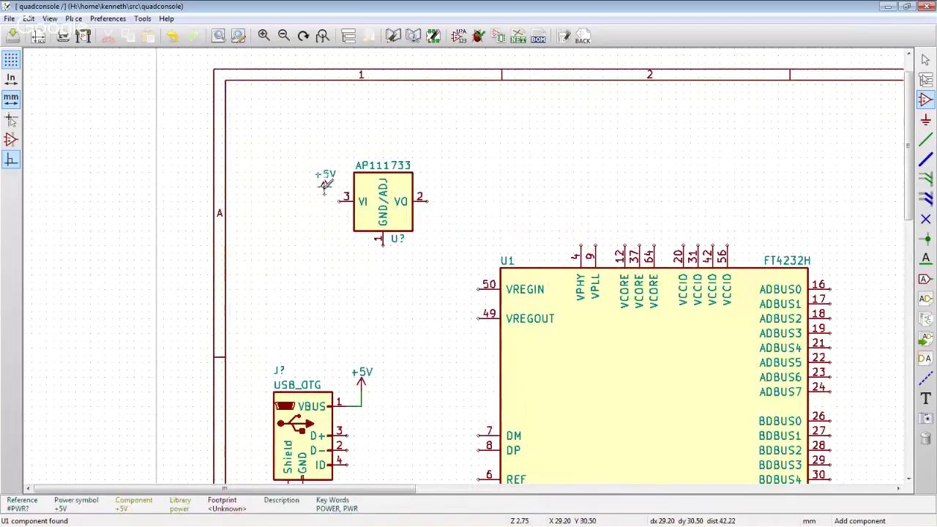
left_click(325, 186)
key("w")
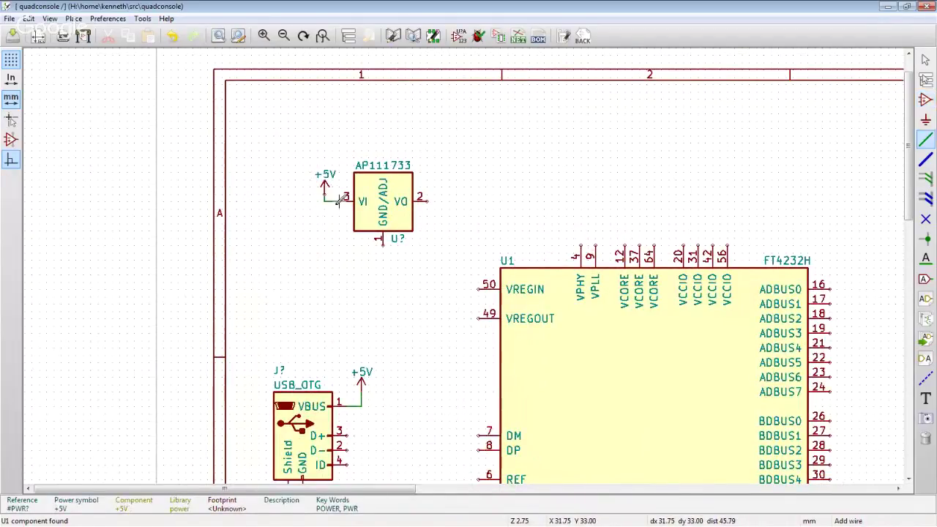
left_click(339, 200)
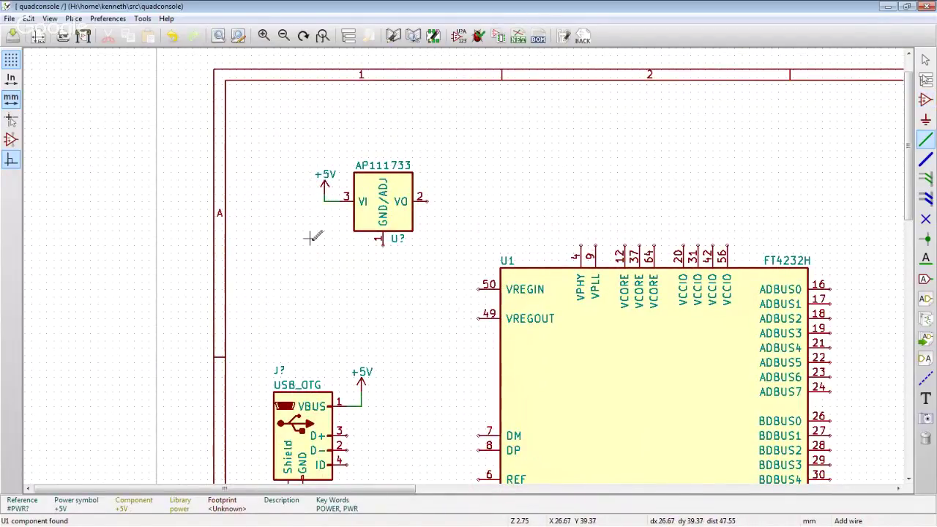
- Add an unpolarized capacitor C at the regulator's input, directly below the +5V symbol
type("ac")
left_click(116, 155)
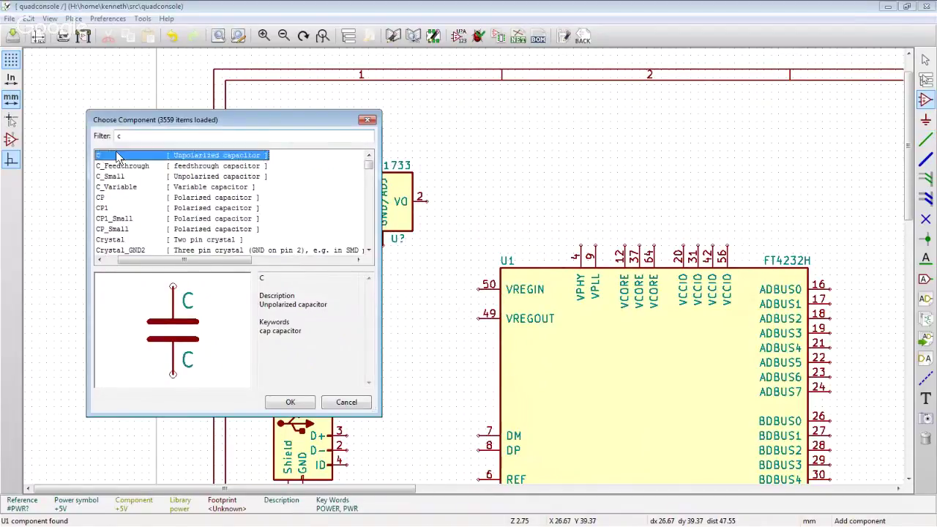
double_click(116, 155)
left_click(324, 222)
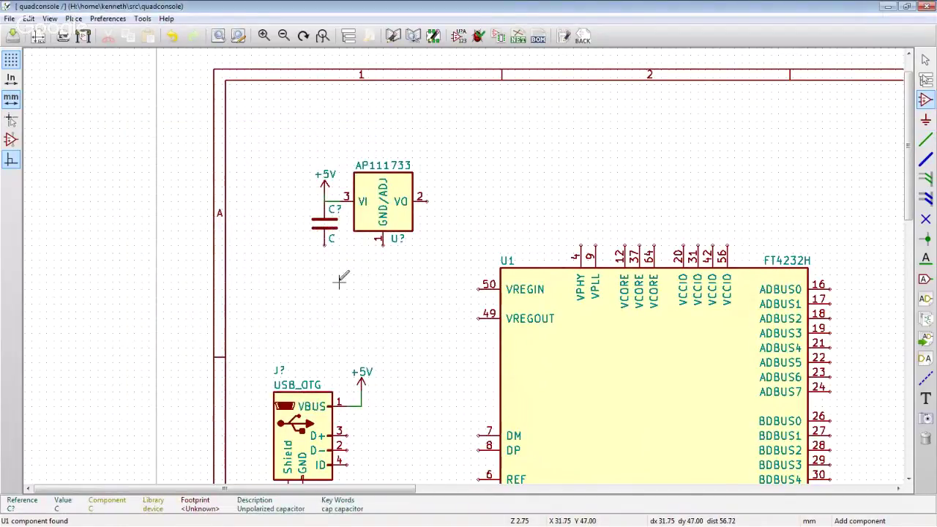
- Place a GND power symbol just below the input capacitor
key("p")
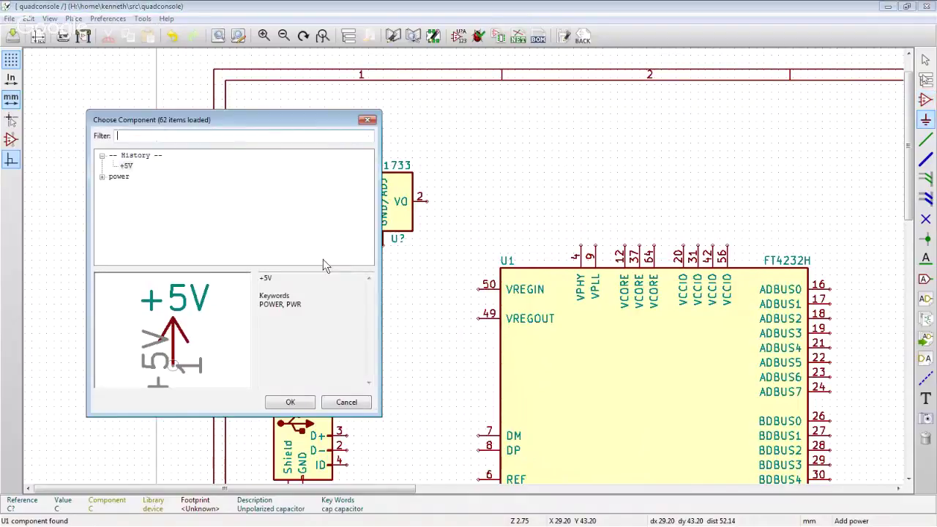
left_click(103, 176)
scroll(153, 213, "down", 4)
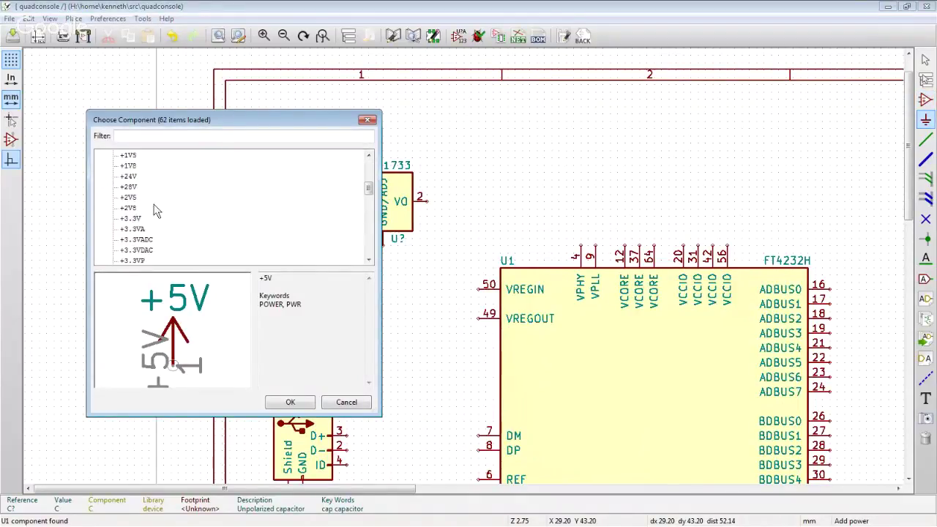
scroll(150, 212, "down", 3)
scroll(150, 213, "down", 2)
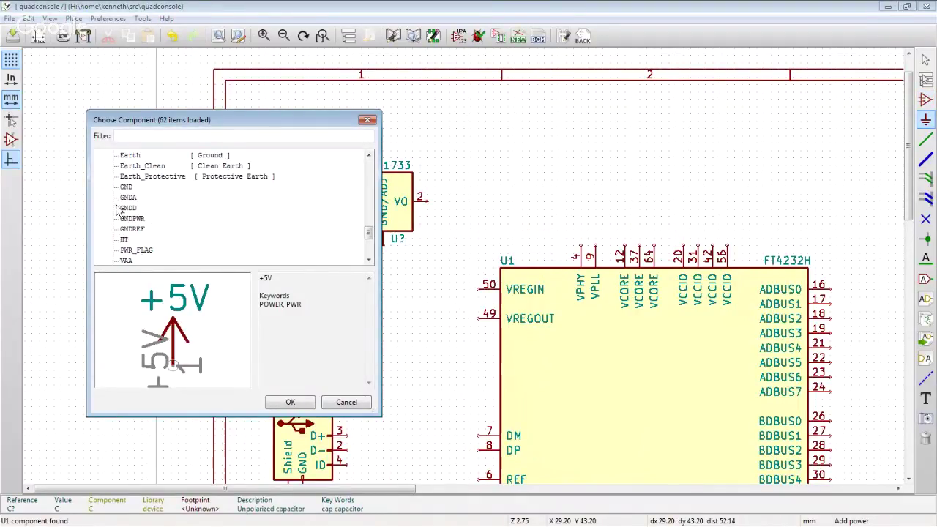
left_click(125, 188)
left_click(290, 402)
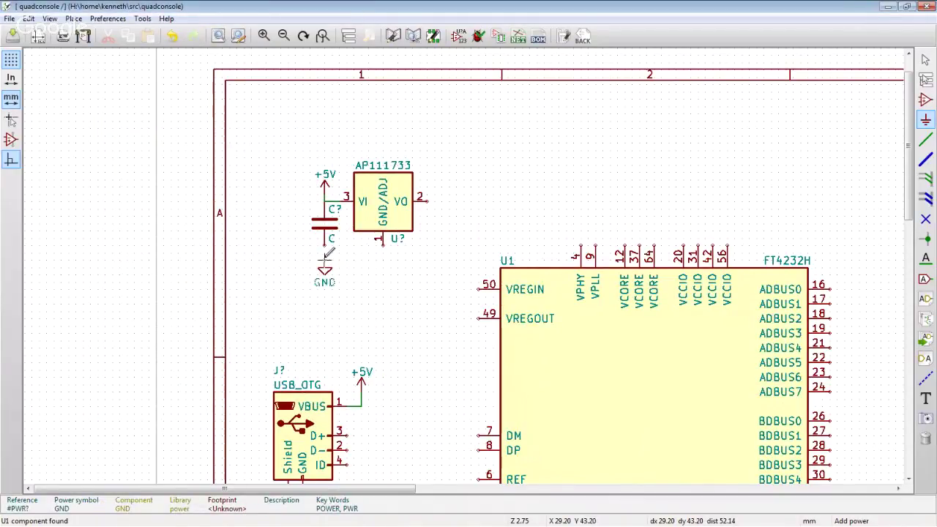
- Place another GND power symbol below the USB_OTG connector's GND pin
scroll(327, 321, "down", 3)
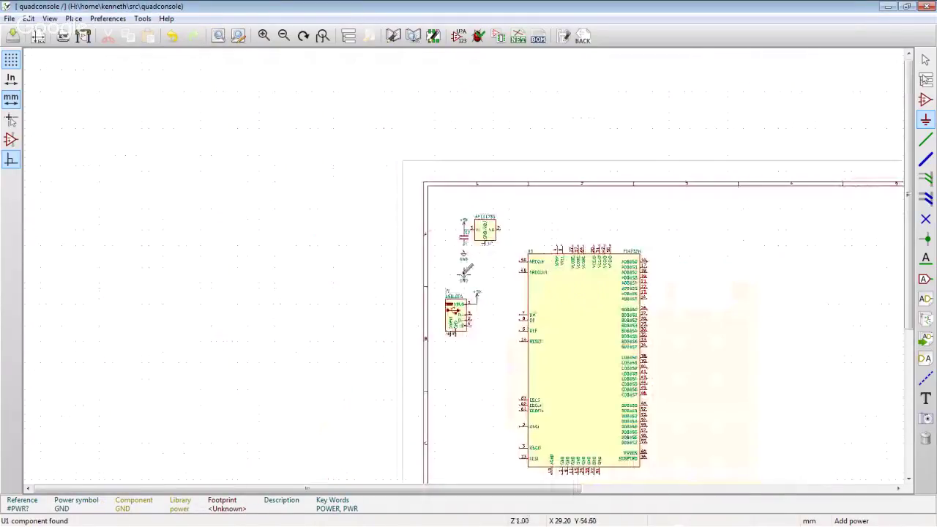
scroll(465, 273, "up", 2)
scroll(466, 265, "up", 2)
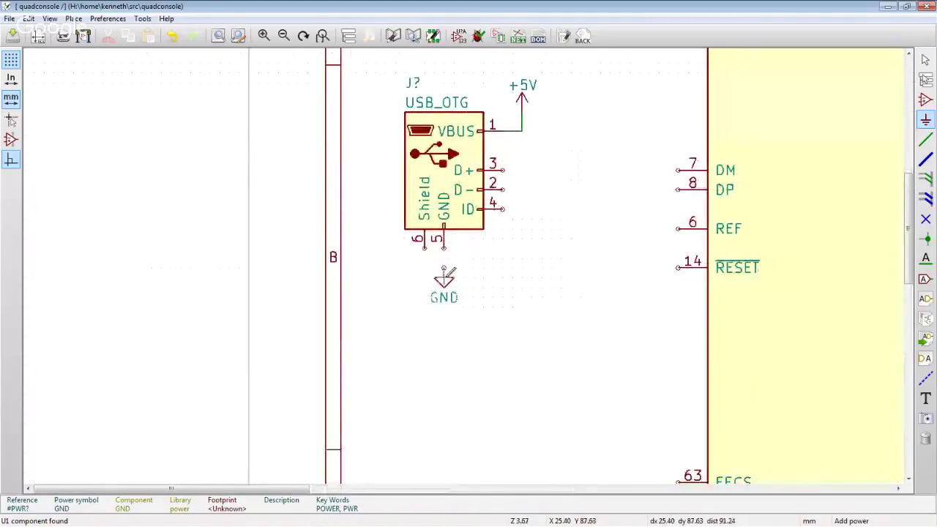
left_click(443, 272)
- Wire the regulator's GND/ADJ pin to the lower end of the input capacitor and down to the GND symbol
scroll(472, 247, "down", 2)
scroll(469, 257, "up", 3)
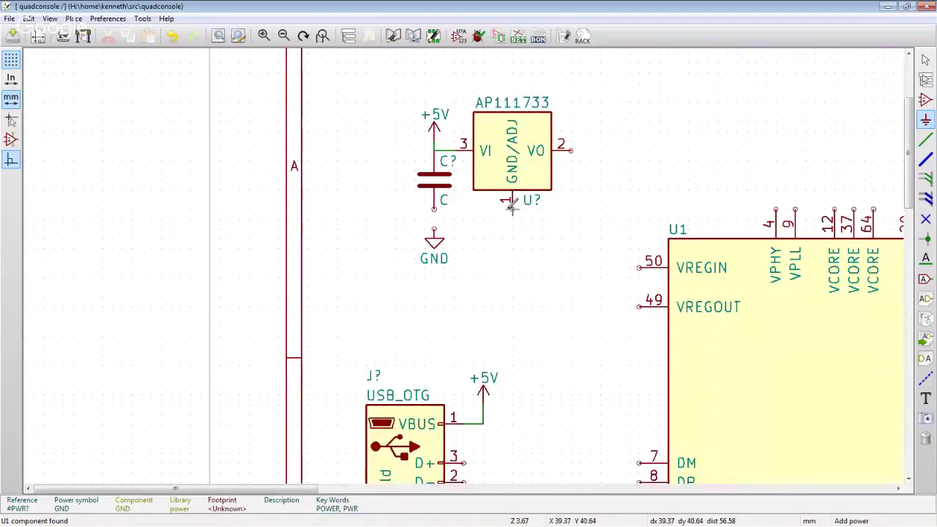
key("w")
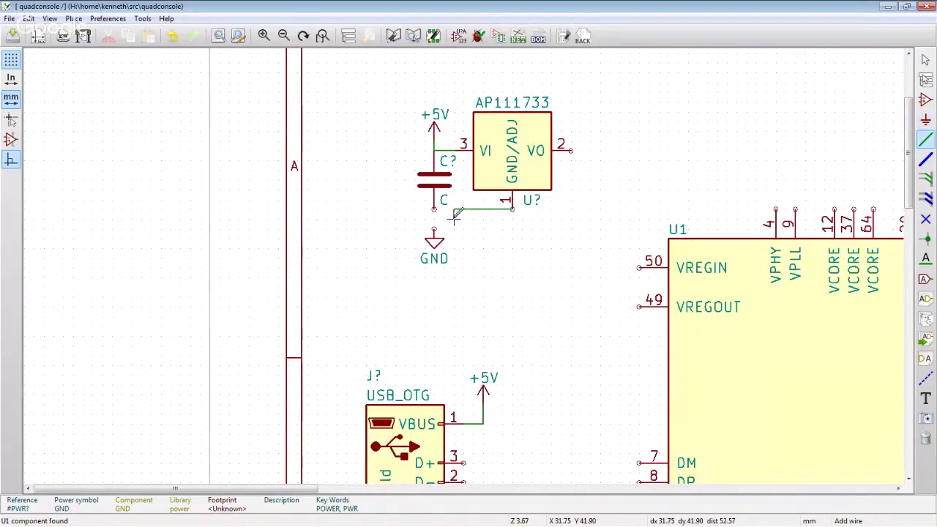
left_click(434, 209)
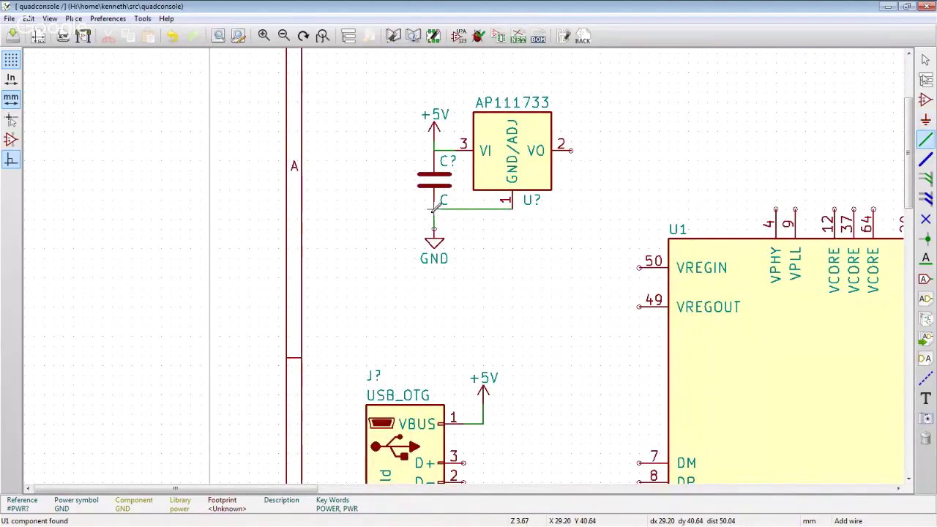
left_click(434, 238)
left_click(434, 208)
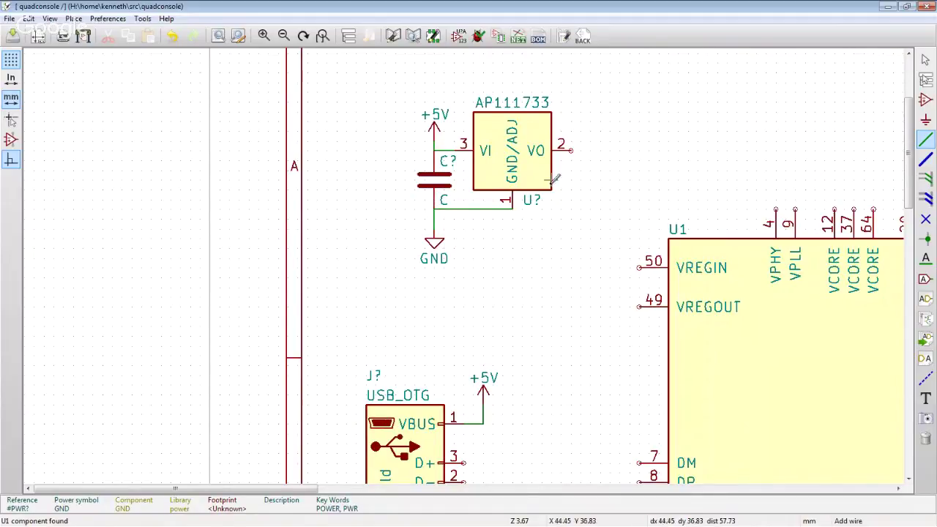
- Place a +3.3V power symbol just above and beyond the AP111733 regulator's VO pin
scroll(628, 233, "down", 1)
scroll(628, 233, "up", 2)
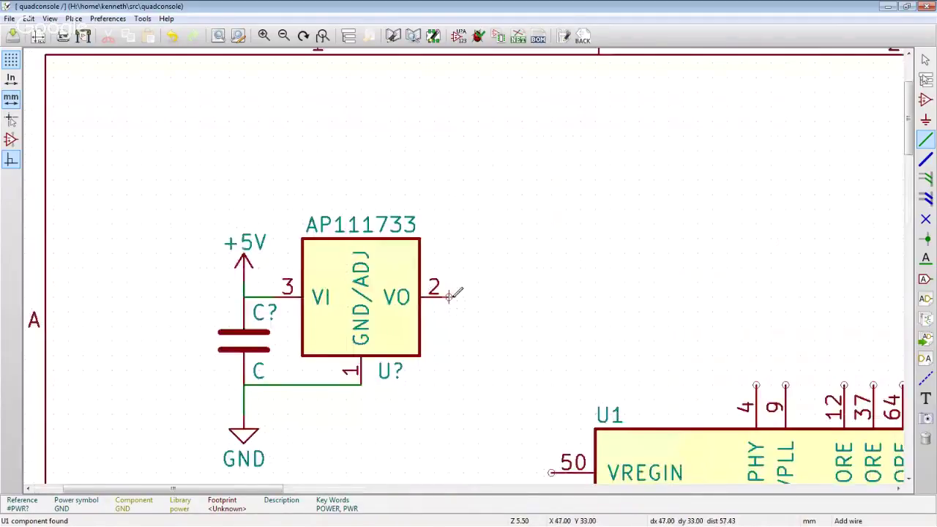
scroll(506, 297, "down", 1)
key("p")
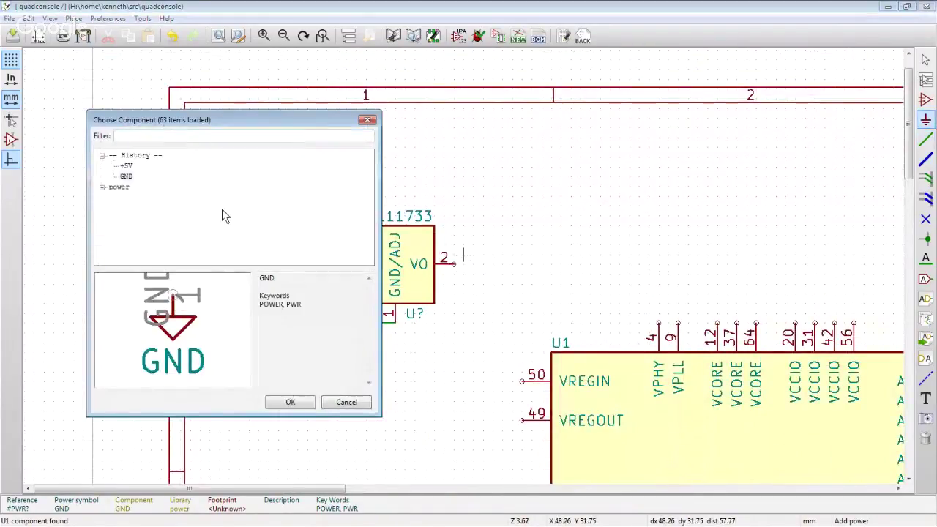
left_click(102, 189)
scroll(178, 214, "down", 5)
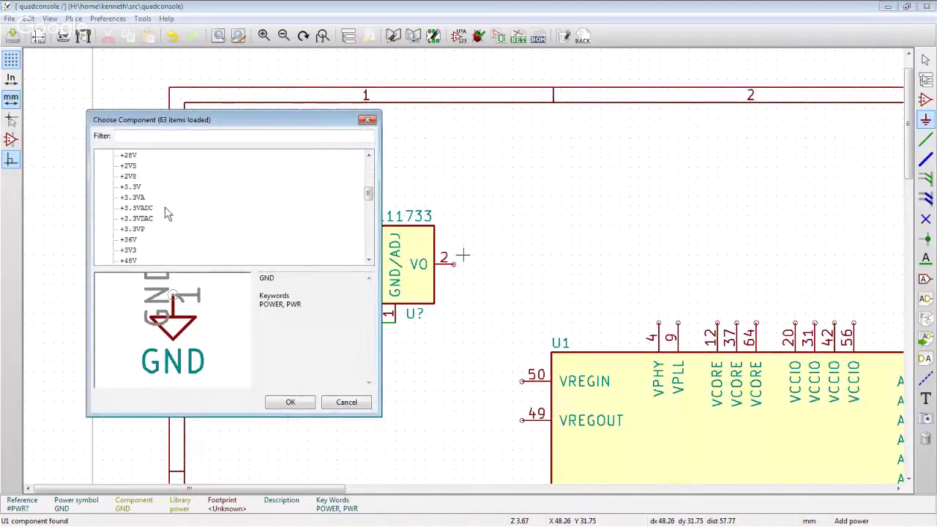
left_click(130, 187)
double_click(130, 187)
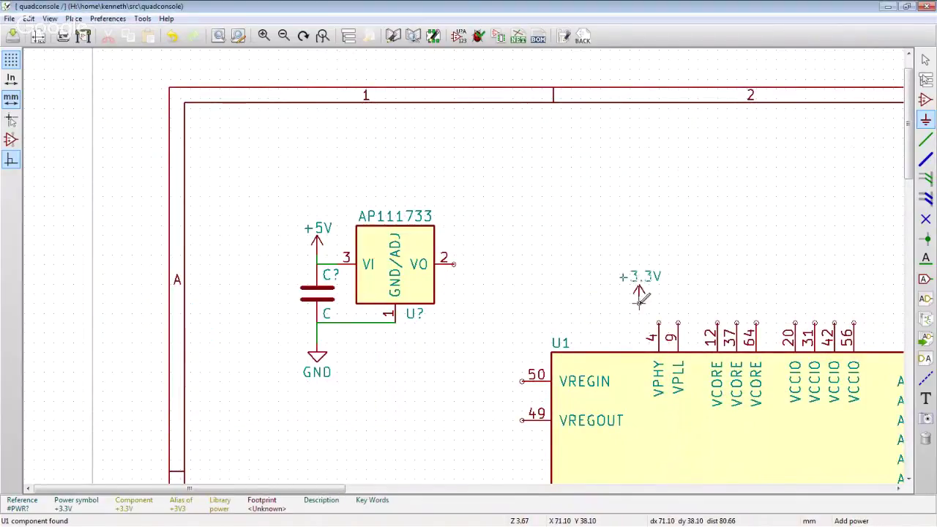
left_click(473, 248)
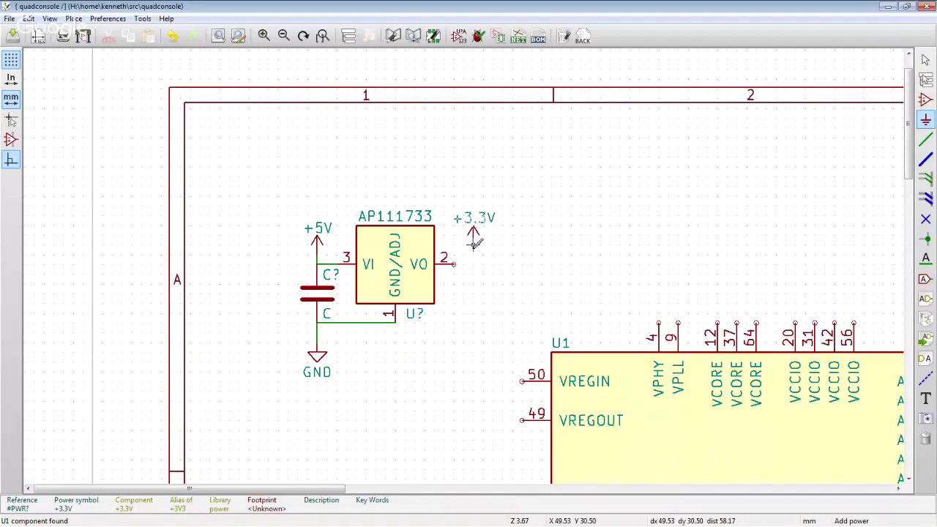
- Add an unpolarized capacitor C at the regulator's output, directly below the +3.3V symbol
key("a")
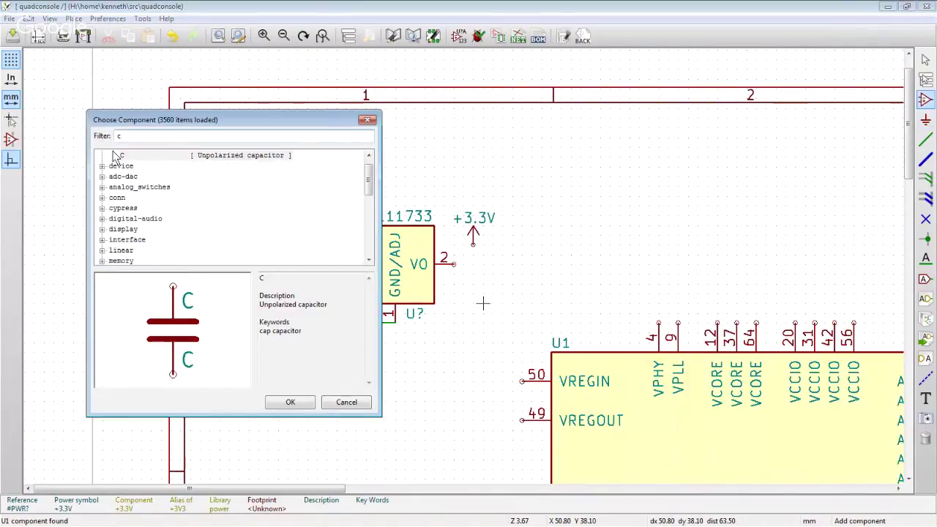
key("Return")
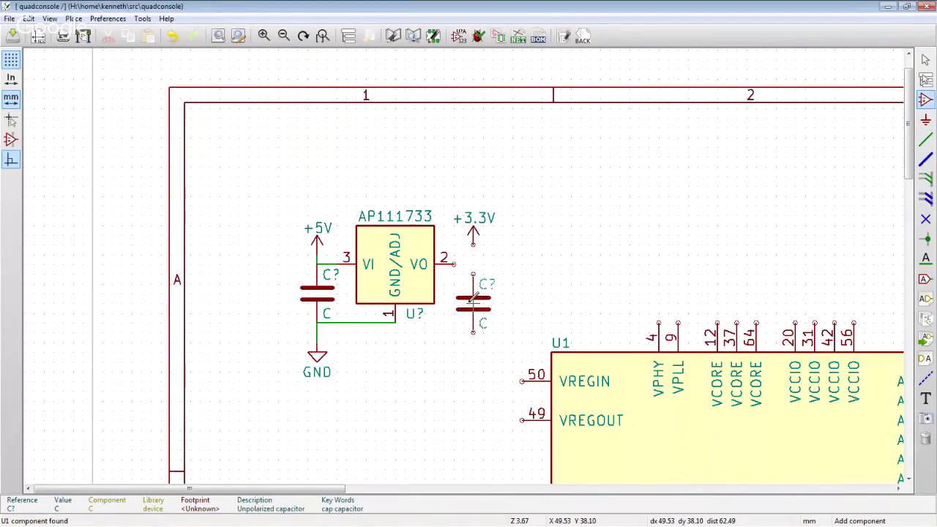
left_click(474, 300)
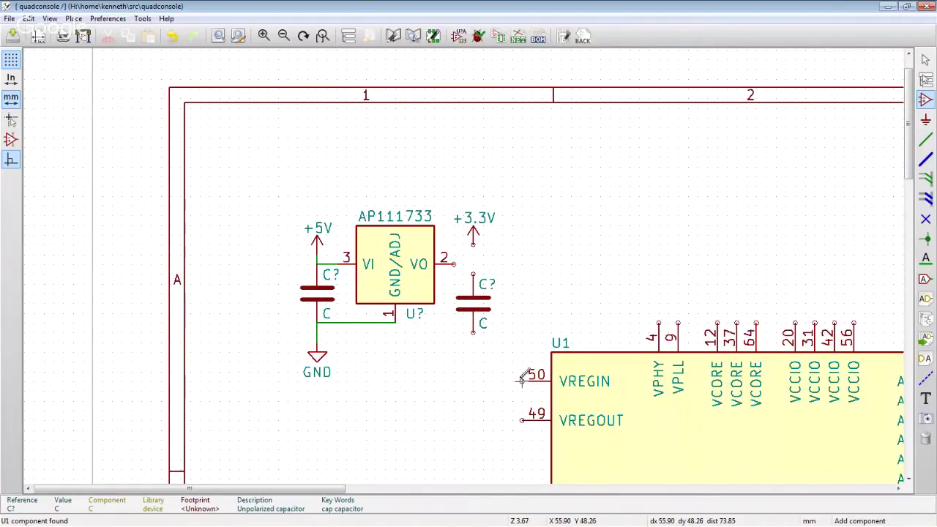
scroll(521, 380, "down", 1)
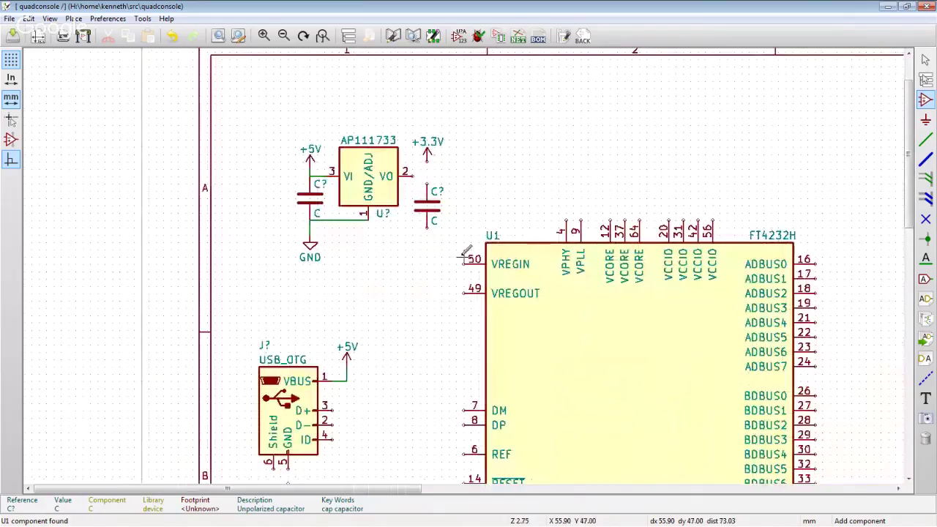
scroll(466, 254, "up", 1)
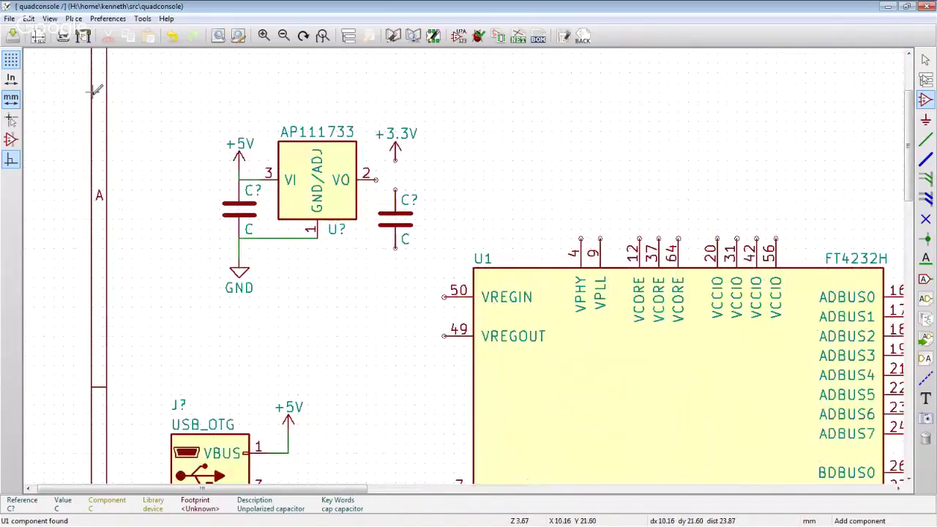
- Switch to the FT4232H datasheet in the browser and examine the USB bus powered configuration example in section 6.1
key("alt+Tab")
scroll(666, 181, "up", 5)
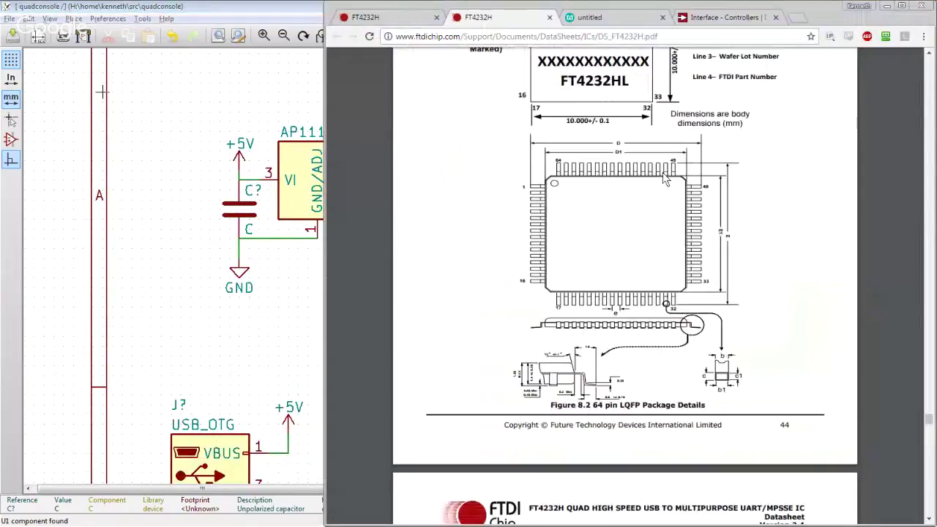
scroll(833, 329, "down", 15)
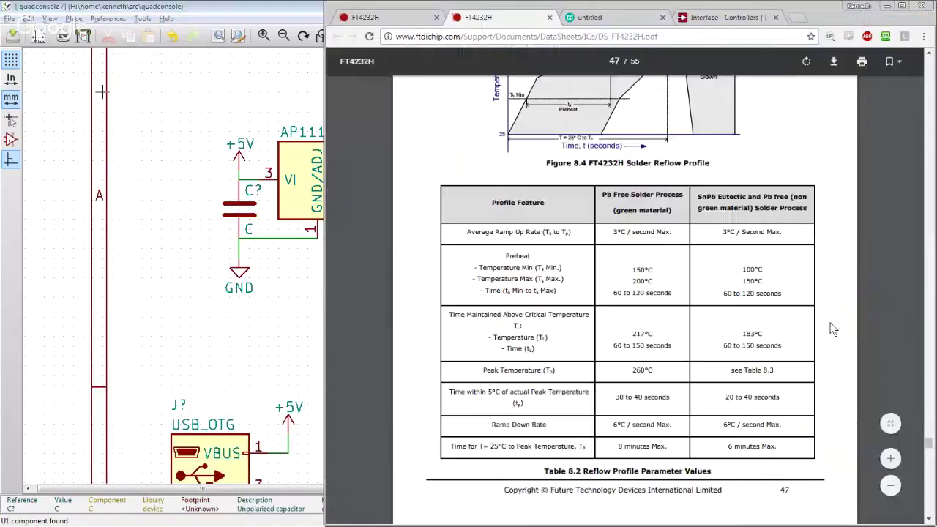
scroll(827, 329, "up", 15)
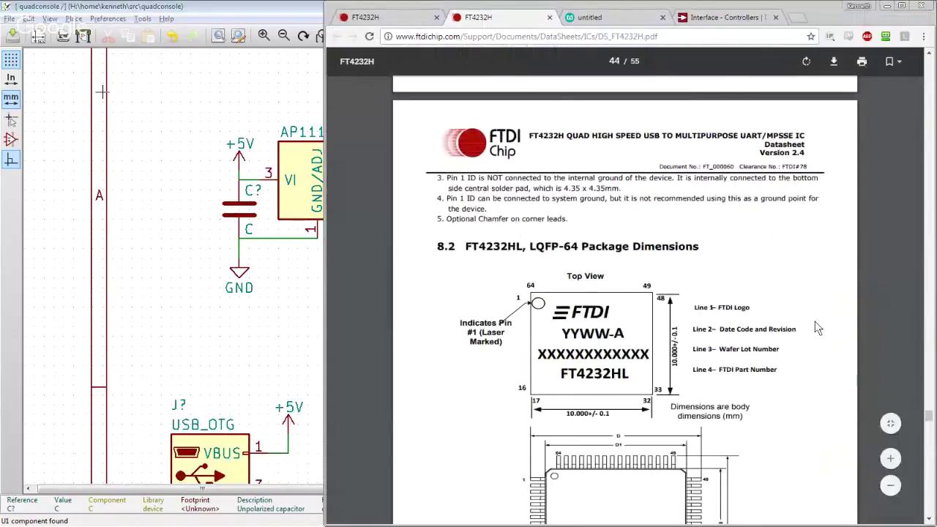
scroll(818, 328, "up", 15)
scroll(818, 329, "up", 10)
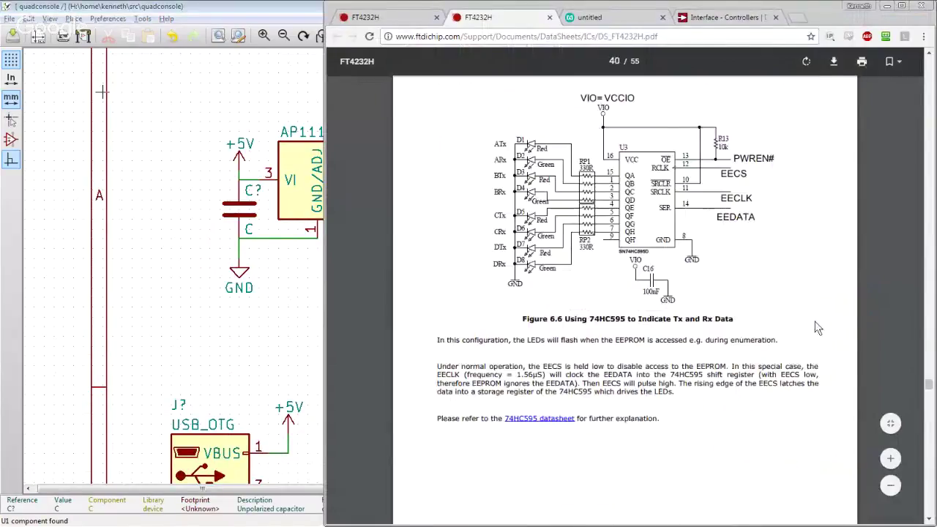
scroll(818, 329, "up", 10)
scroll(818, 329, "up", 10)
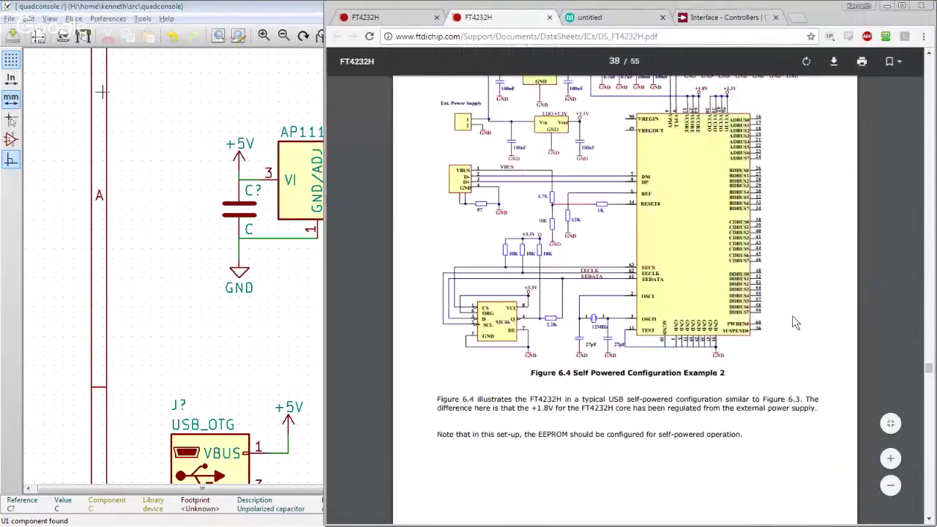
scroll(795, 322, "up", 10)
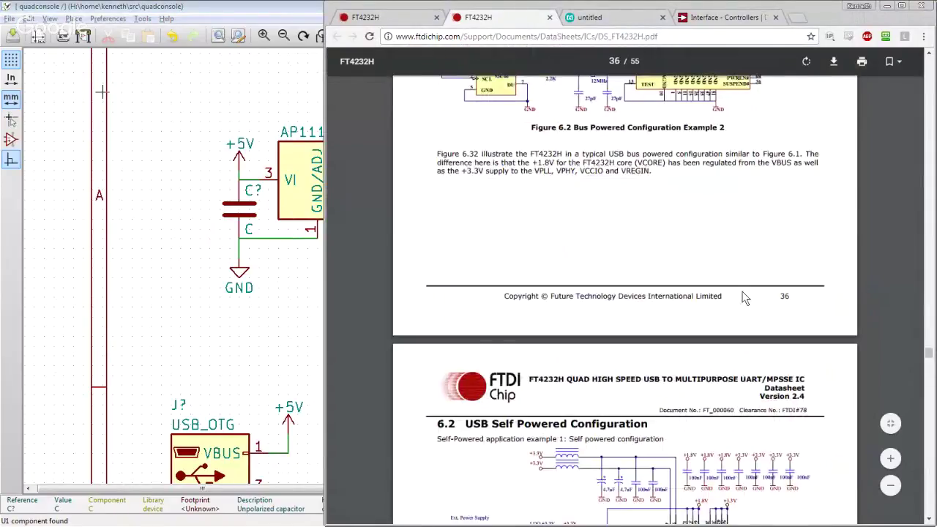
scroll(745, 297, "up", 10)
scroll(743, 296, "down", 3)
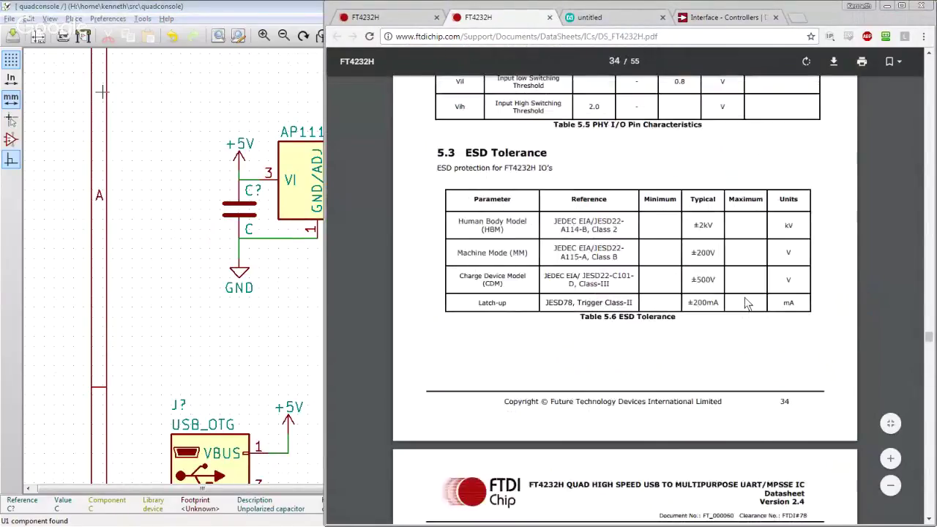
scroll(746, 304, "down", 7)
scroll(745, 304, "up", 7)
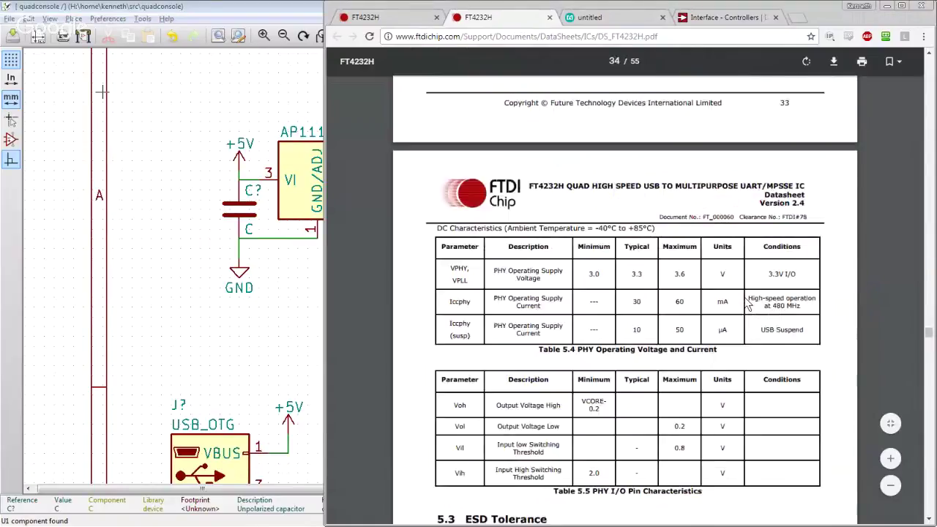
scroll(748, 306, "down", 1)
scroll(748, 306, "down", 6)
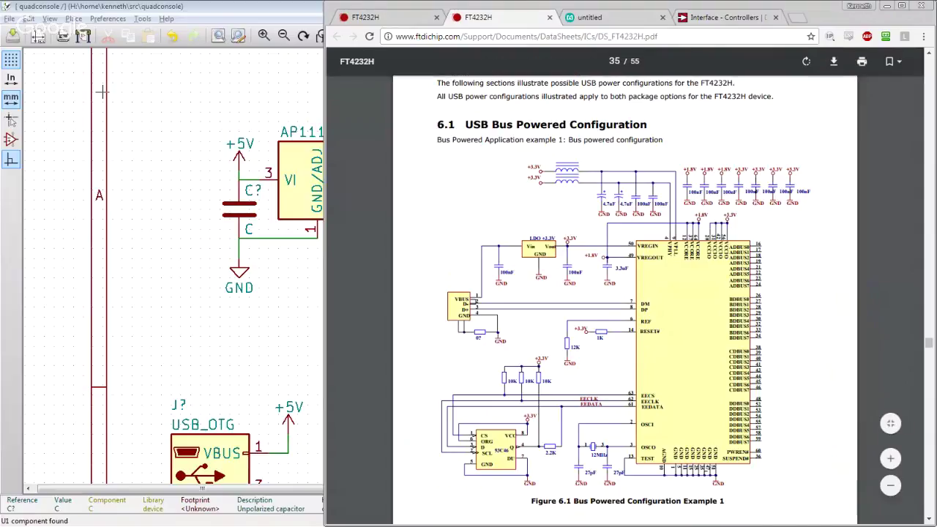
- Back in the KiCad schematic, move the whole regulator circuit block to just above the USB_OTG connector
left_click(241, 13)
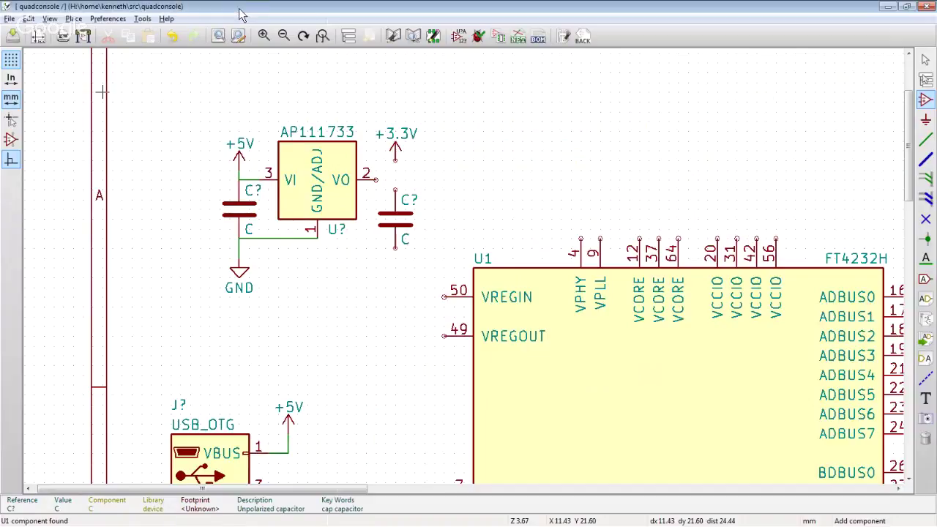
scroll(472, 199, "down", 1)
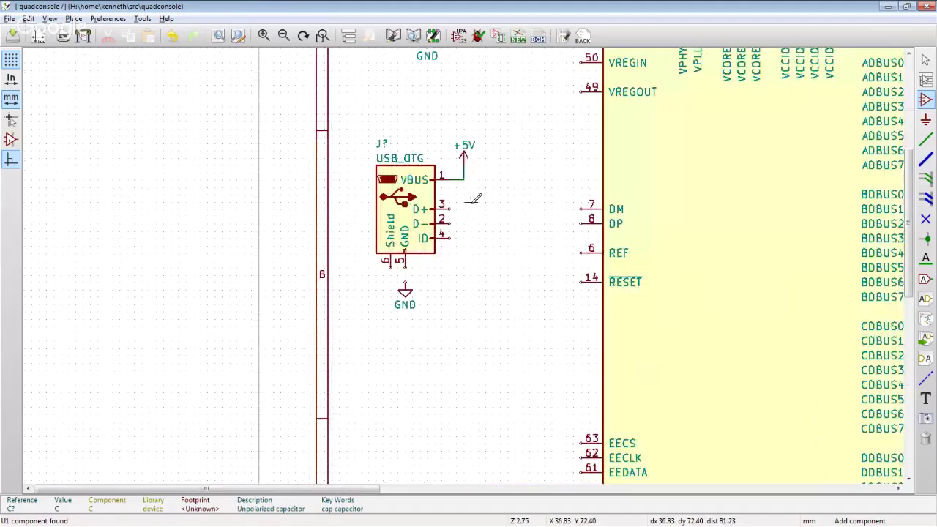
scroll(472, 200, "up", 3, "shift")
left_click_drag(383, 122, 566, 289)
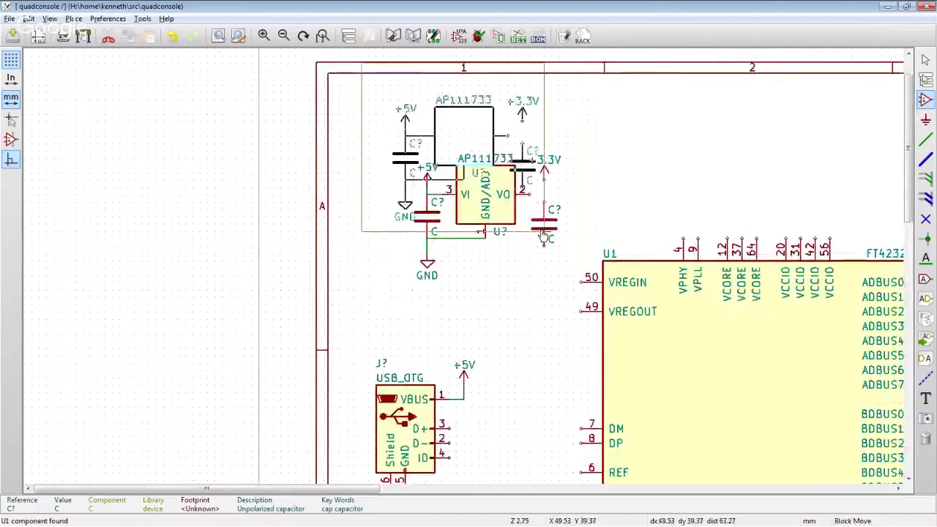
left_click(516, 362)
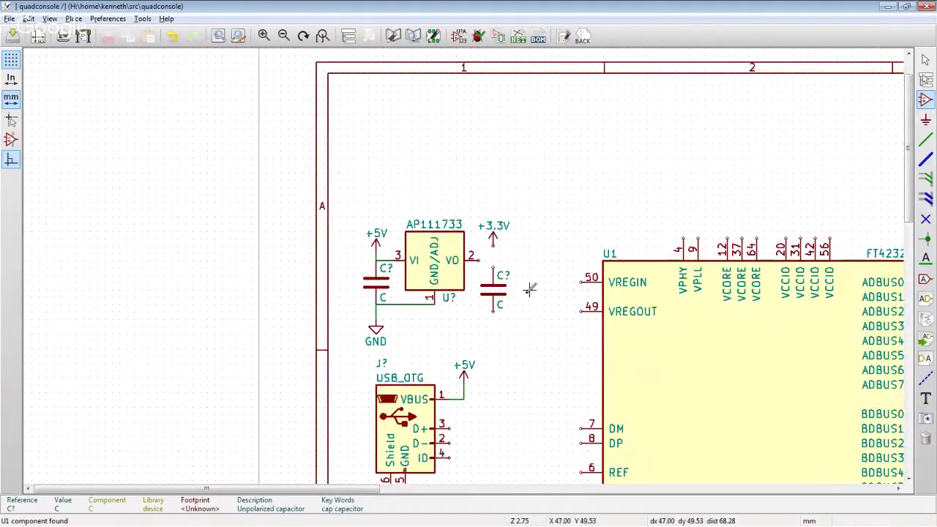
- Check the datasheet's example circuit, and copy the regulator's GND symbol to just below the output capacitor
key("alt+Tab")
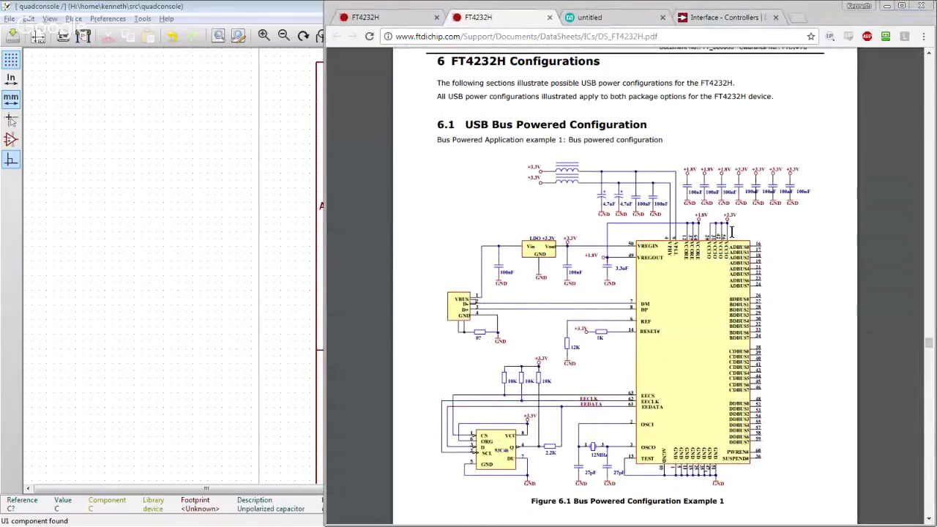
key("ctrl+2")
key("alt+Tab")
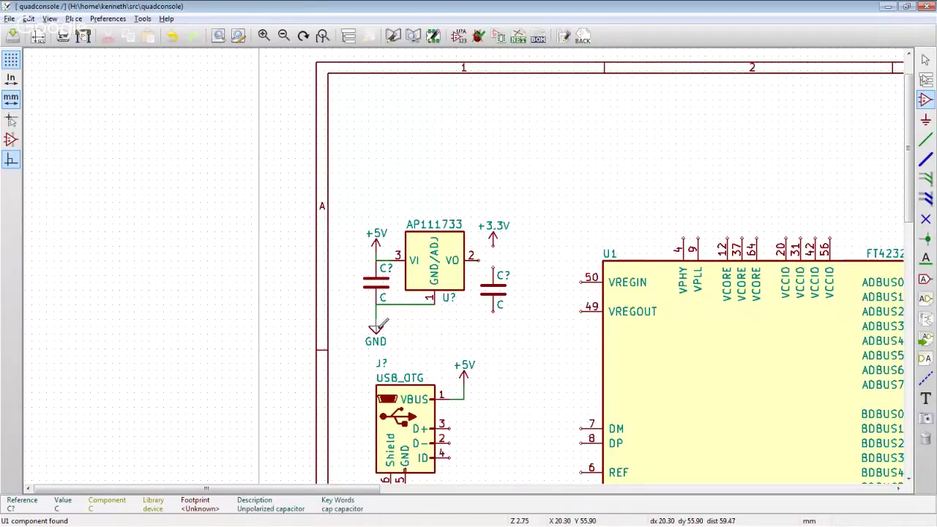
key("c")
left_click(495, 320)
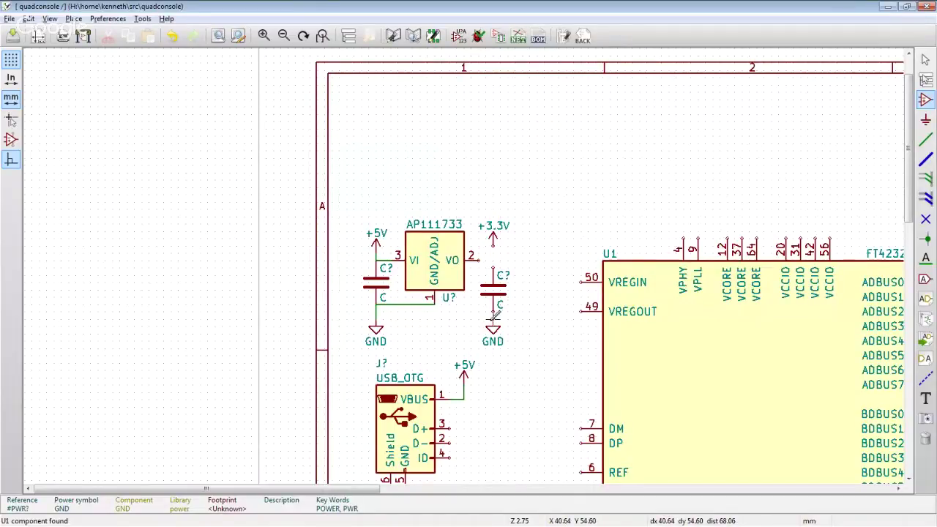
- Wire the regulator's VO pin, output capacitor, +3.3V and GND symbols together, and connect the 3.3V node to U1's VREGIN pin 50
key("w")
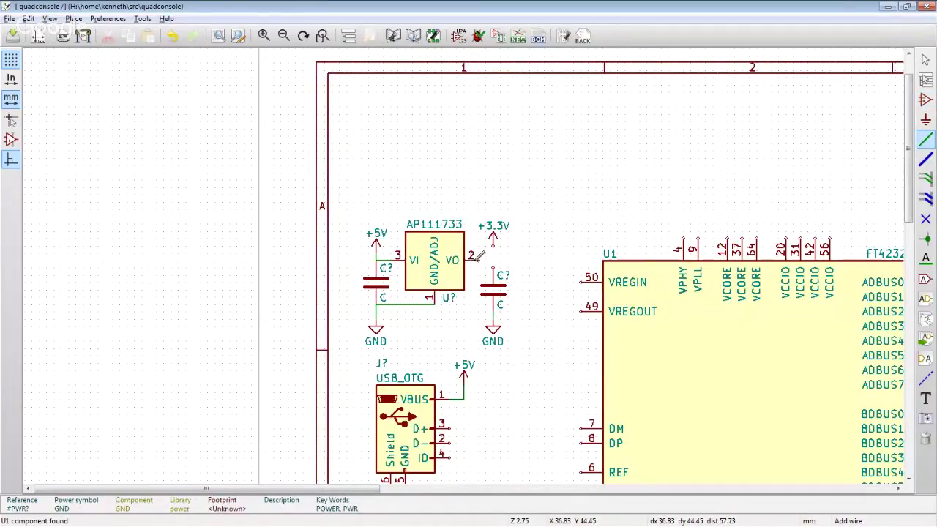
left_click(493, 245)
left_click(492, 245)
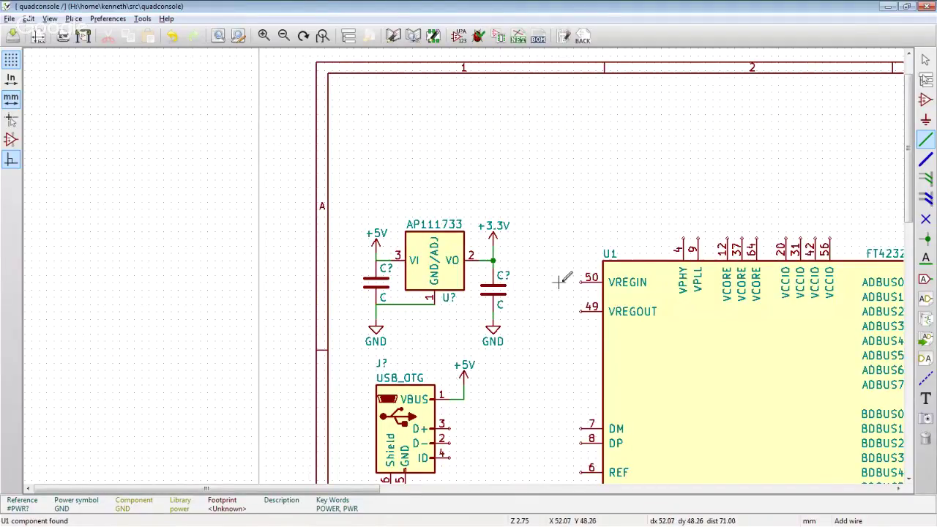
left_click(493, 261)
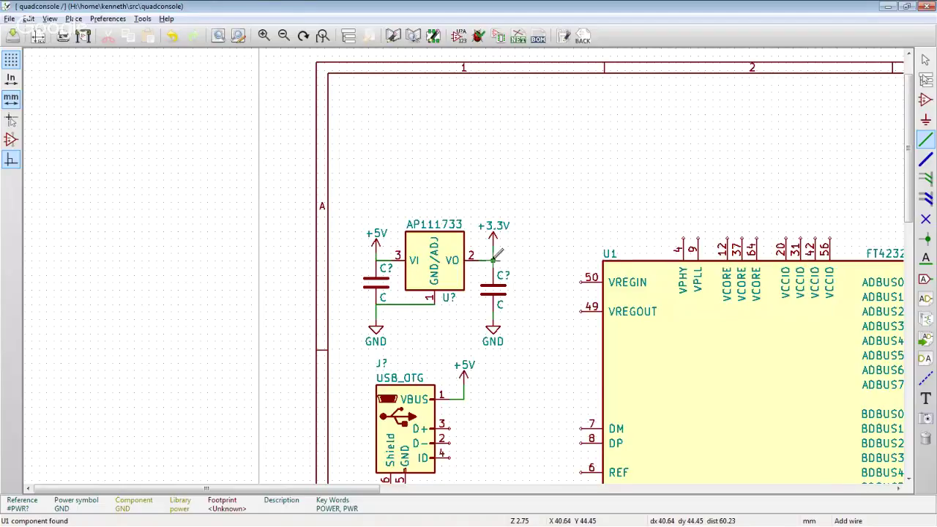
left_click(582, 282)
- Check the supply pins in the datasheet's example circuit, and copy the +3.3V symbol to above U1's VCCIO pin 20
key("alt+Tab")
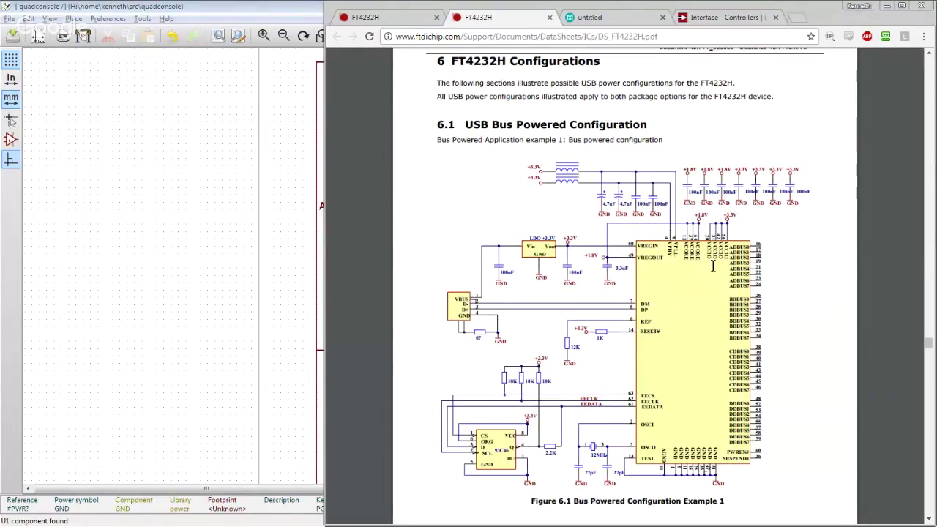
key("alt+Tab")
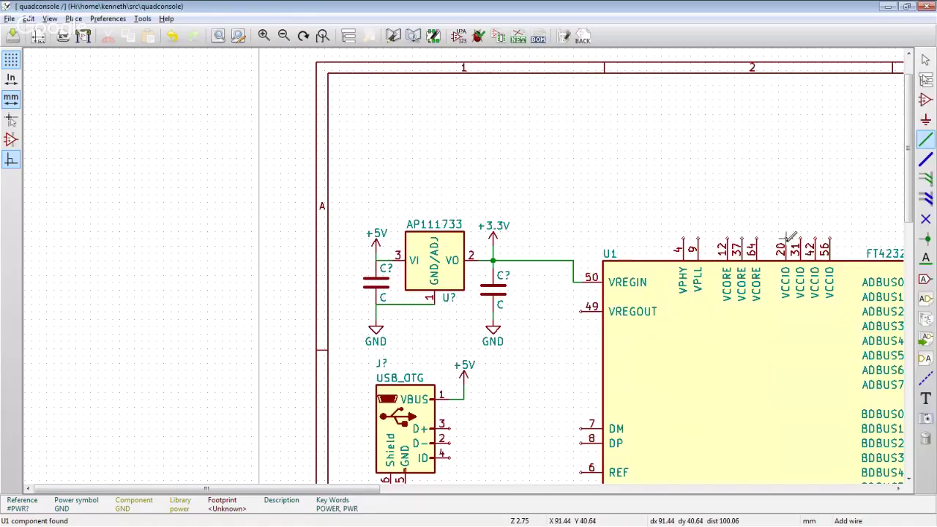
key("c")
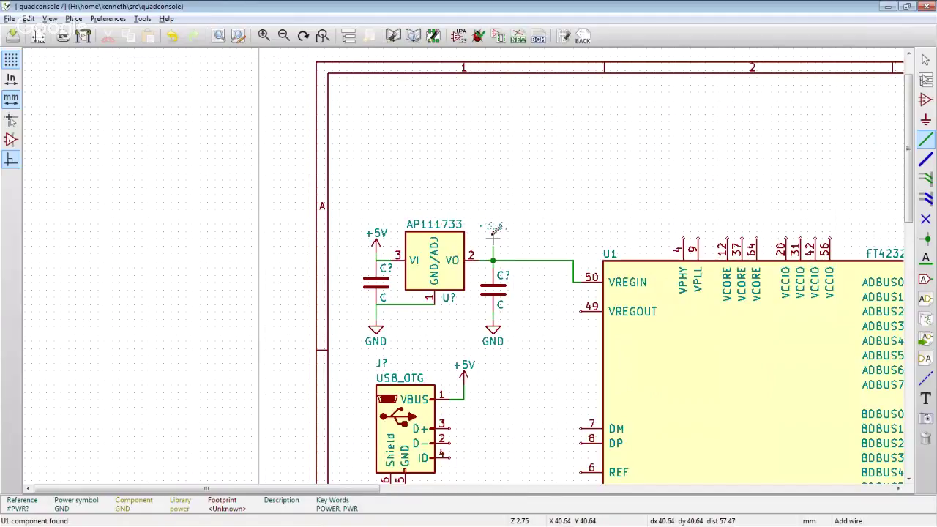
left_click(786, 213)
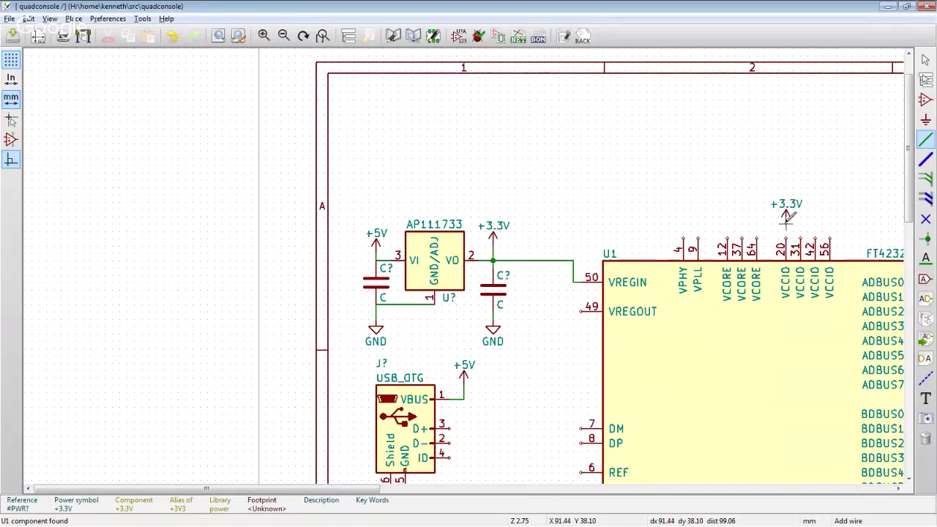
- Wire U1's VCCIO pins 20, 31, 42 and 56 together to the +3.3V symbol above them
left_click(785, 230)
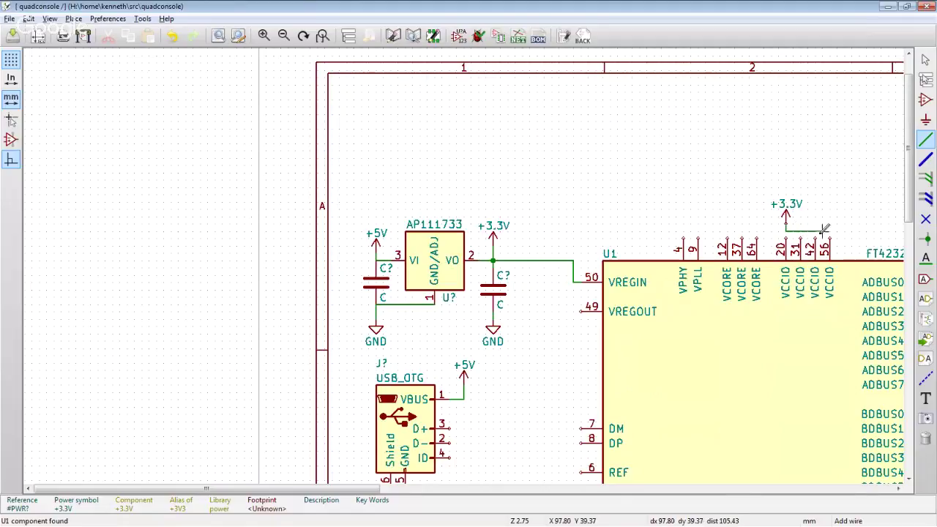
double_click(830, 238)
left_click(814, 239)
double_click(815, 231)
left_click(800, 239)
double_click(800, 232)
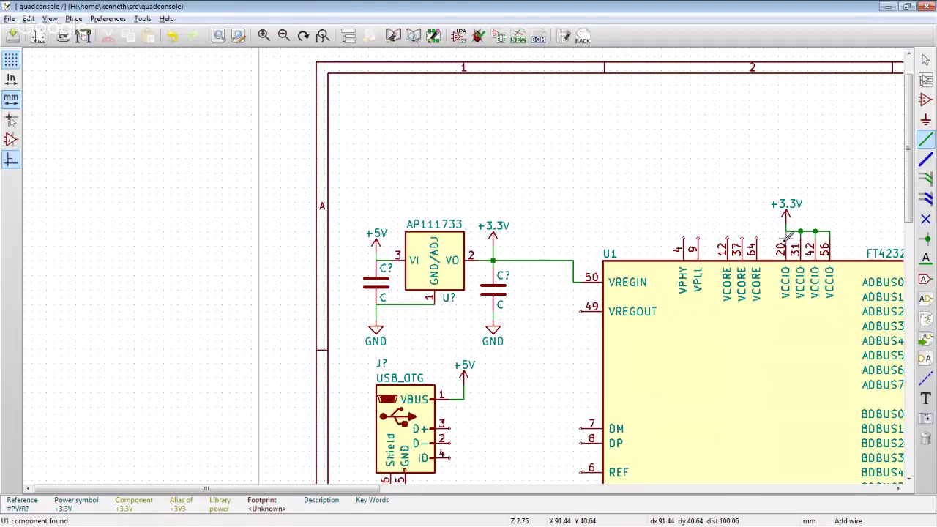
left_click(785, 238)
double_click(786, 231)
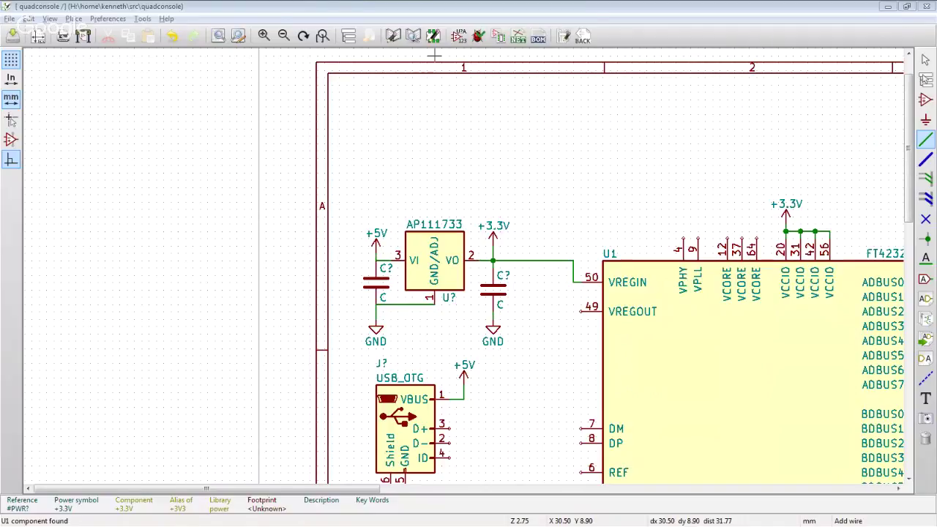
- Check the datasheet's bus-powered example circuit, and wire U1's VCORE pins 12, 37 and 64 to VREGOUT pin 49
key("alt+Tab")
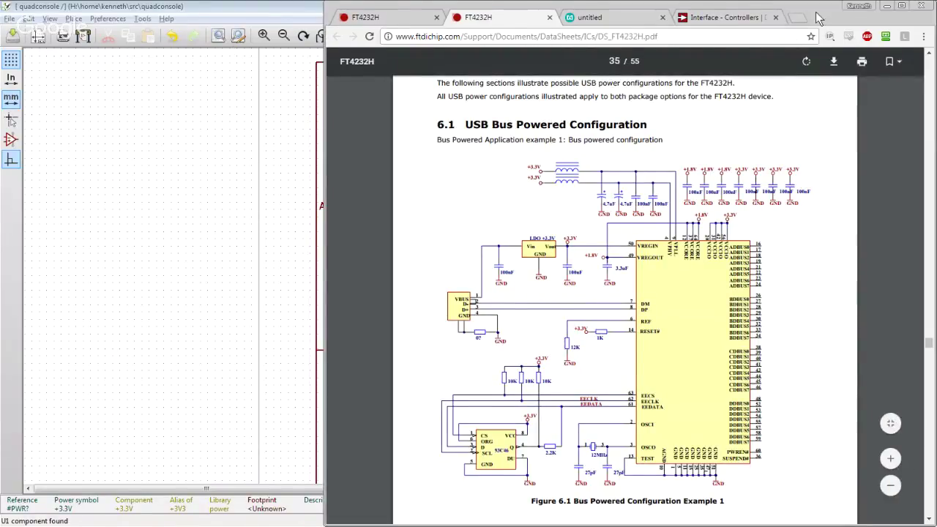
left_click_drag(815, 11, 863, 6)
key("alt+Tab")
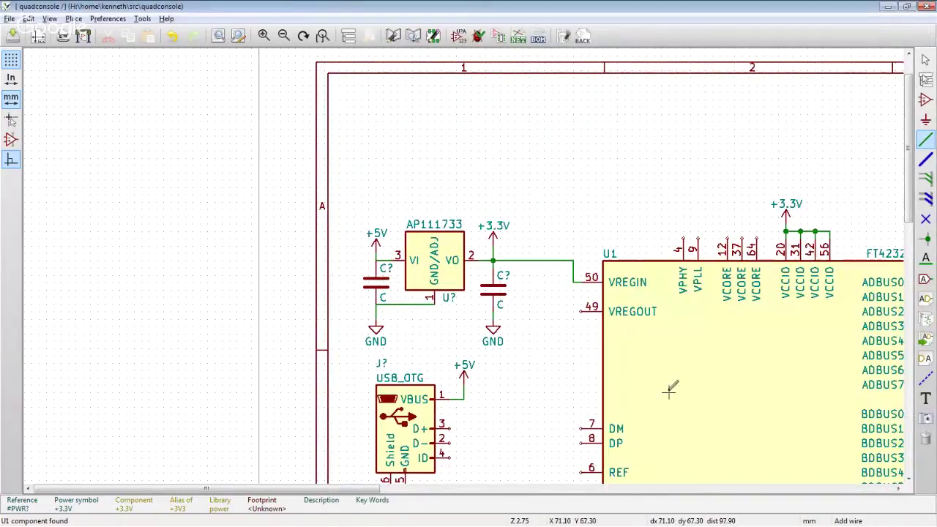
middle_click_drag(700, 227, 561, 342)
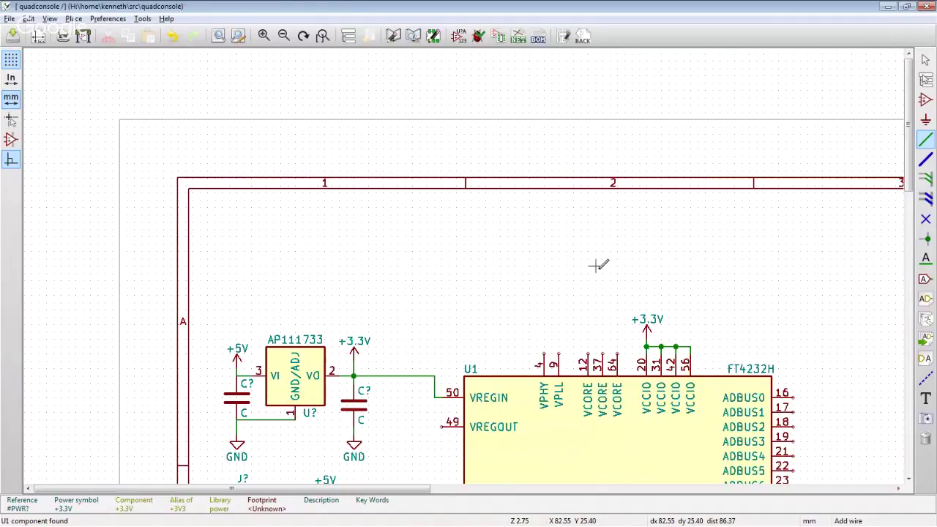
left_click(613, 351)
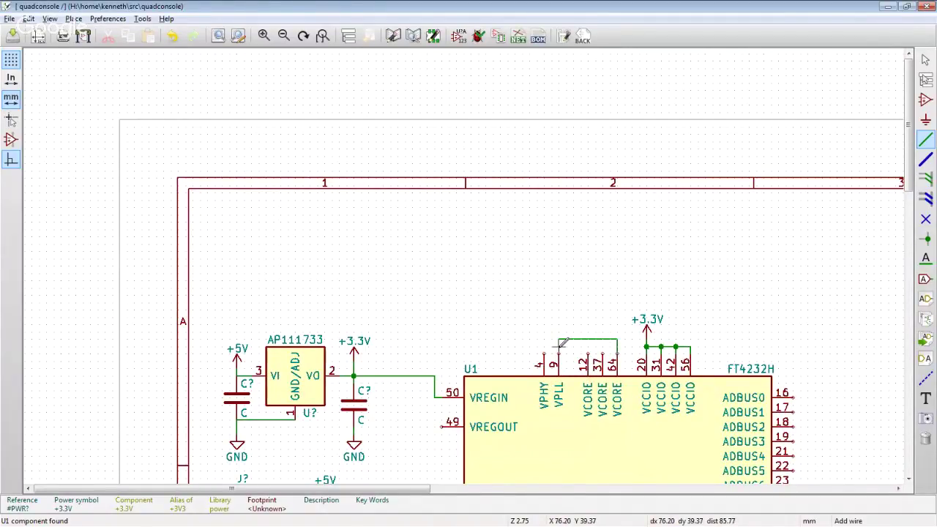
left_click(427, 339)
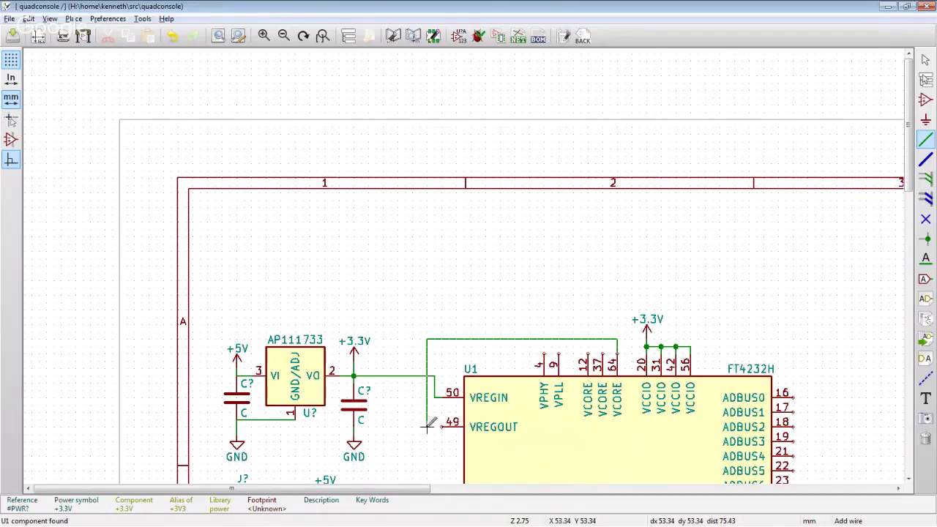
left_click(442, 423)
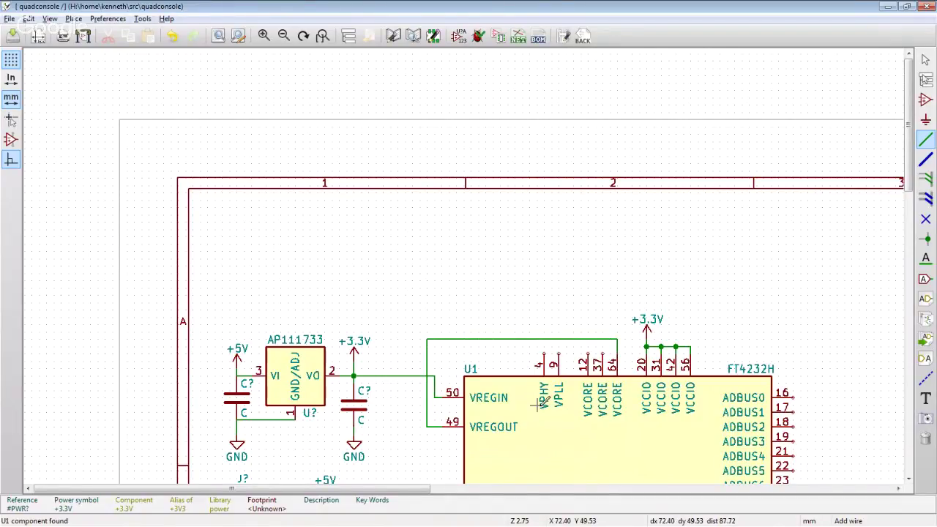
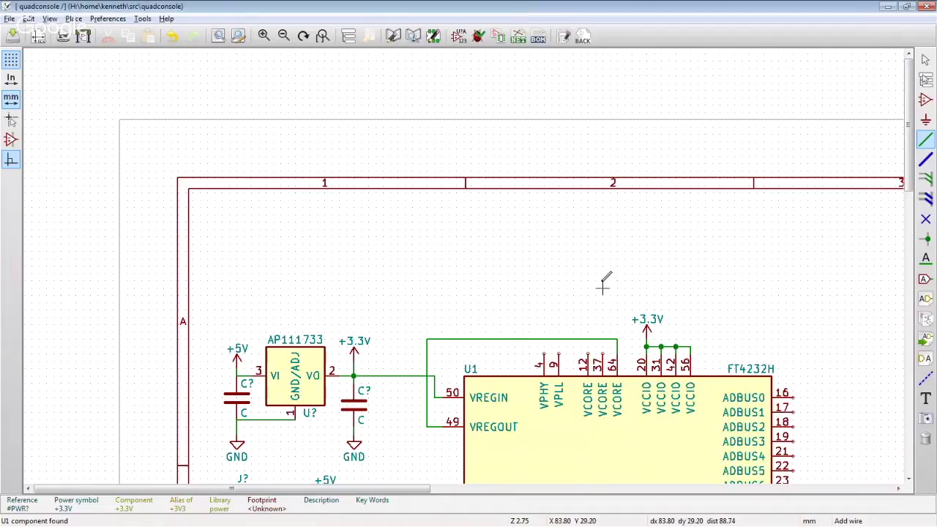
left_click(603, 338)
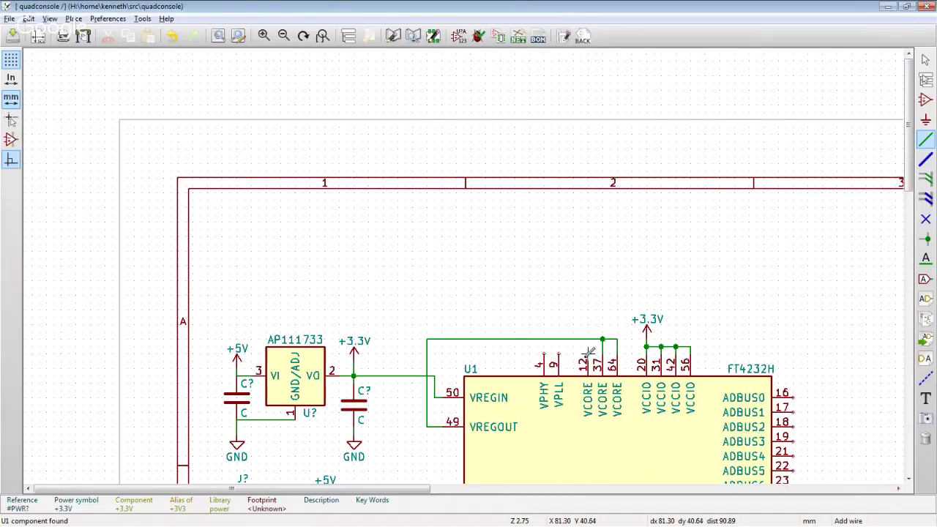
left_click(587, 353)
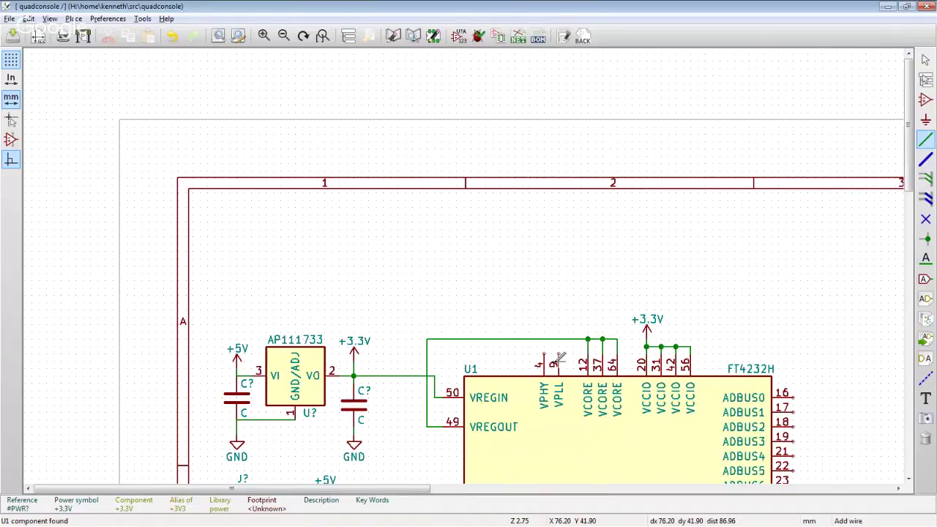
- Place an unpolarized capacitor C above the VREGOUT wire, slightly left of U1's VPHY pin 4
scroll(512, 308, "down", 2)
scroll(364, 138, "up", 2)
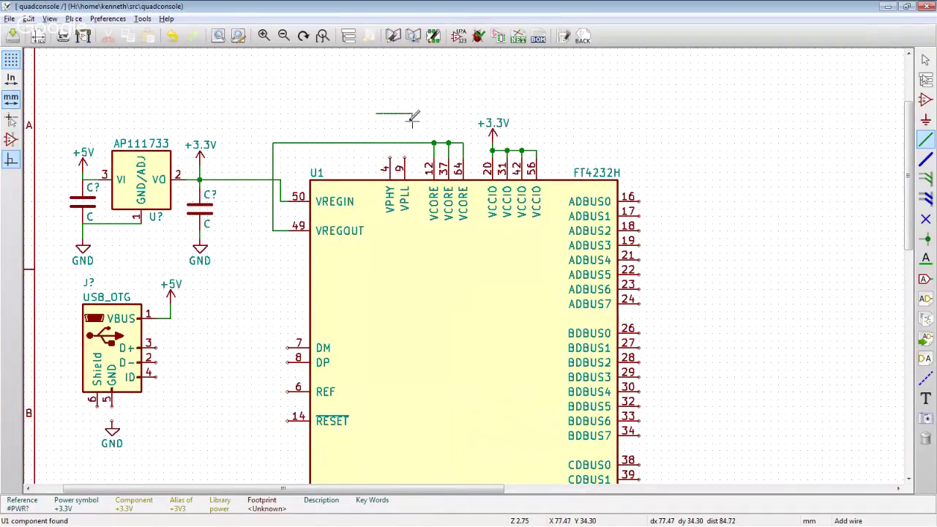
scroll(397, 136, "down", 1)
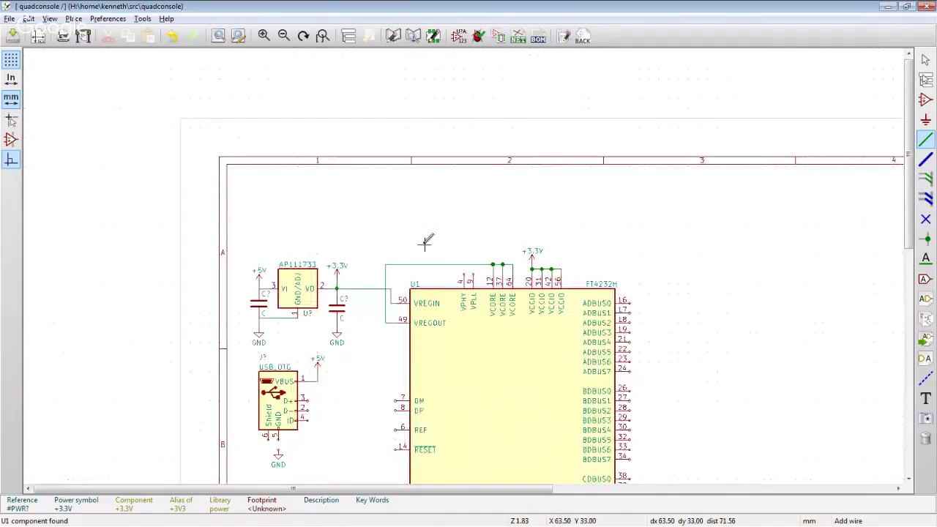
scroll(424, 243, "up", 1)
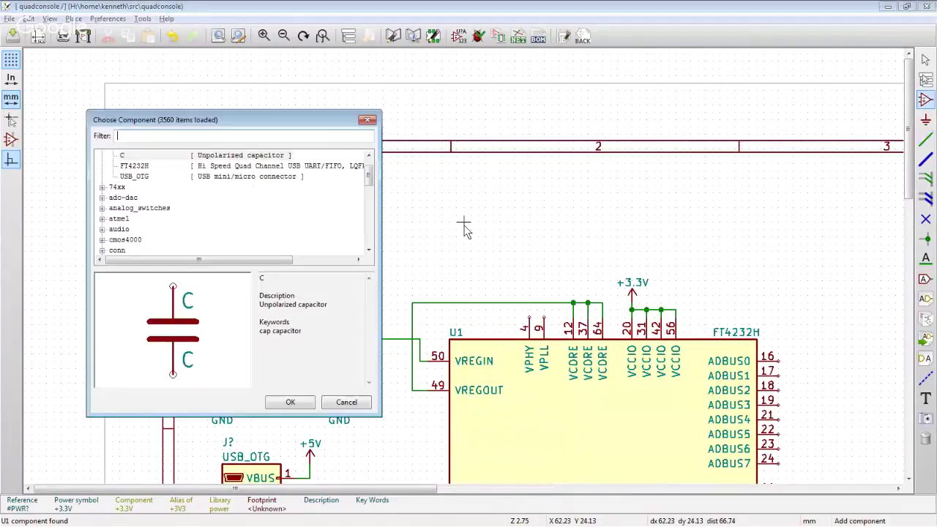
key("a")
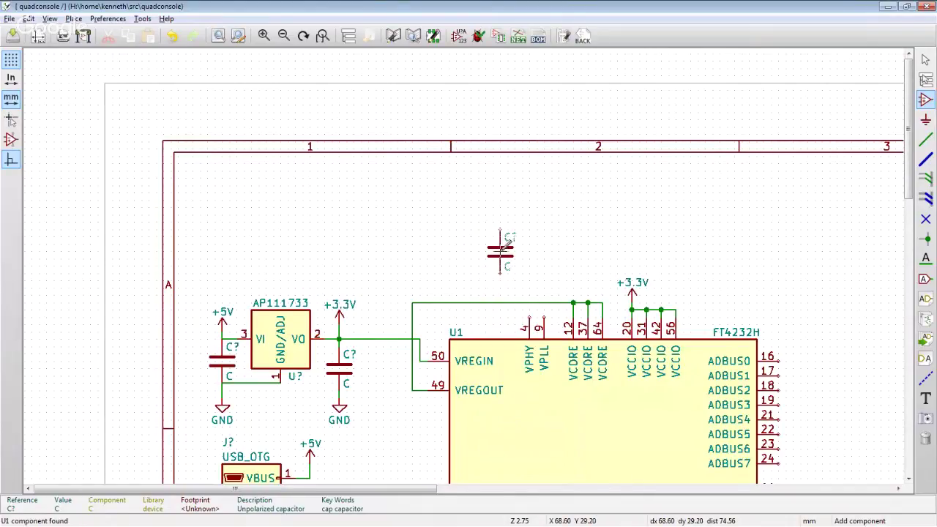
left_click(508, 250)
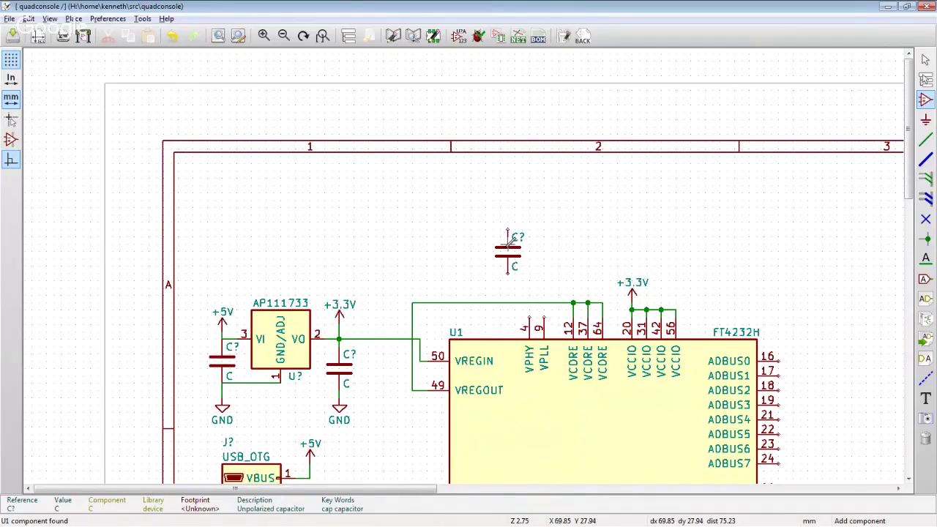
key("m")
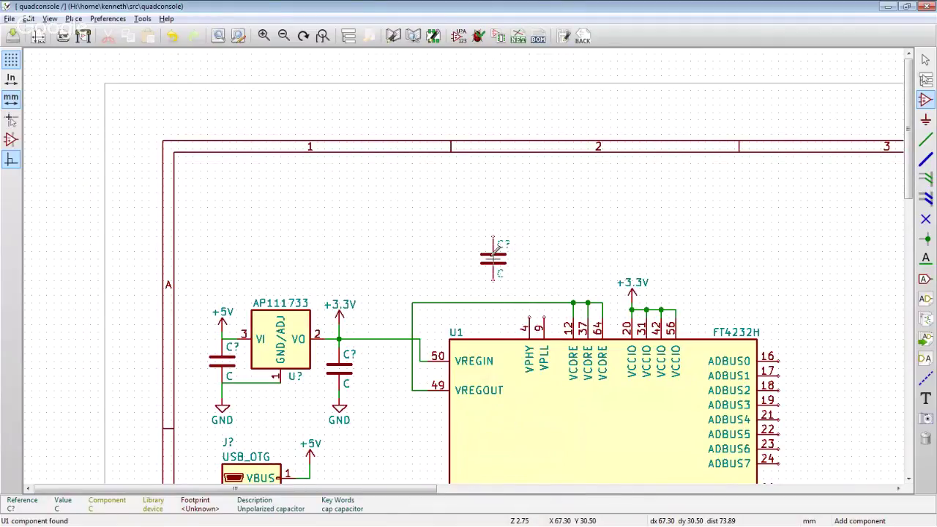
left_click(496, 252)
- Copy the new capacitor three times to the left, forming an evenly spaced row of four
key("c")
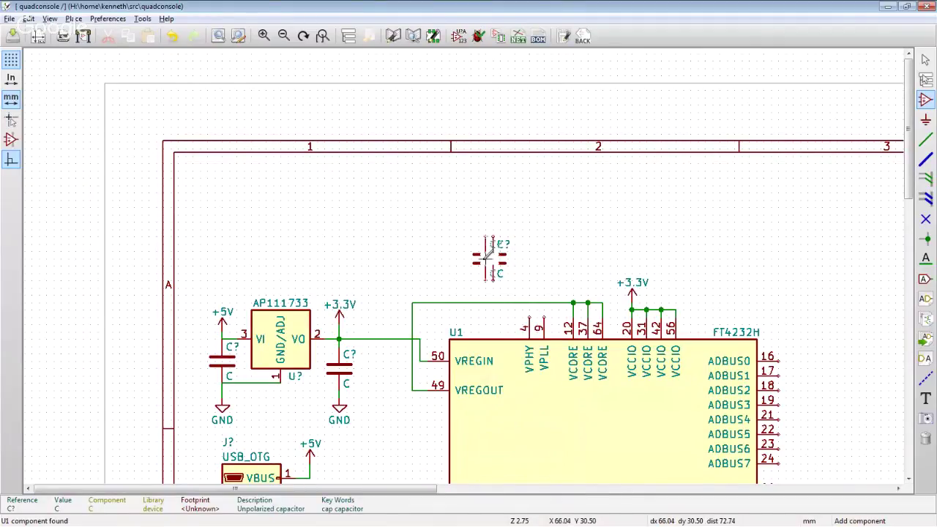
left_click(465, 254)
key("c")
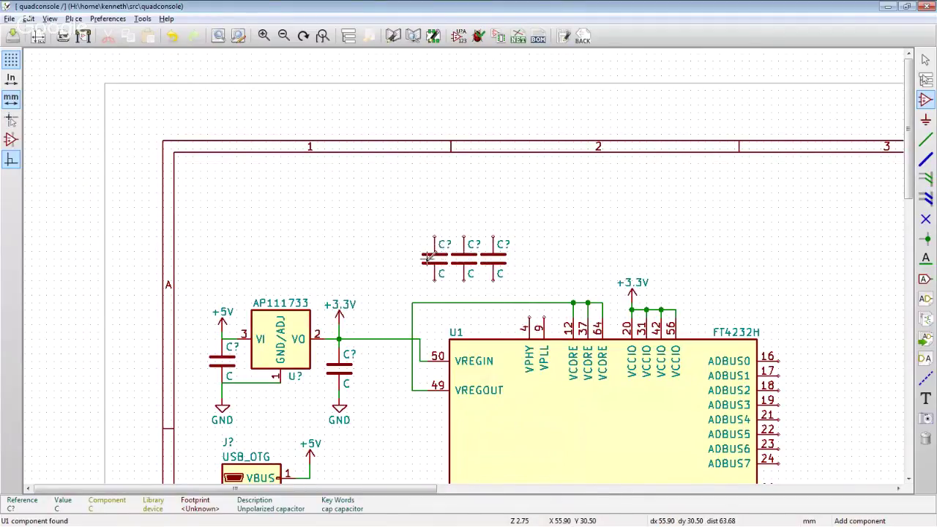
left_click(437, 254)
key("c")
left_click(412, 254)
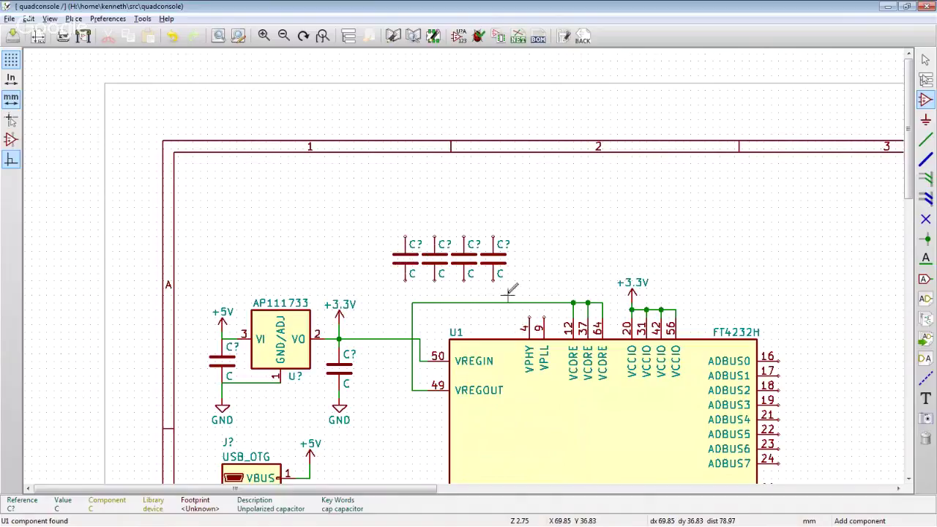
- Place a Ferrite_Bead_Small component, rotated to horizontal, just above and left of the capacitor row
left_click(361, 247)
type("F")
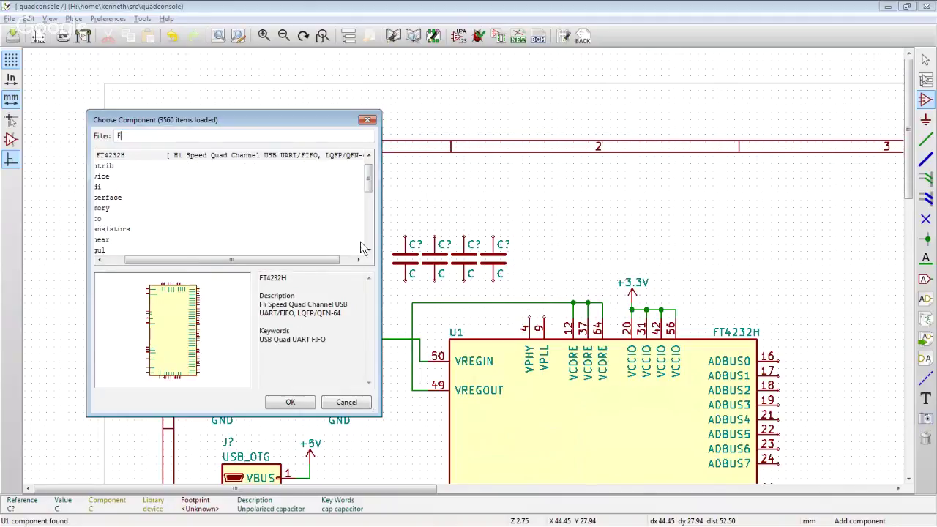
type("er")
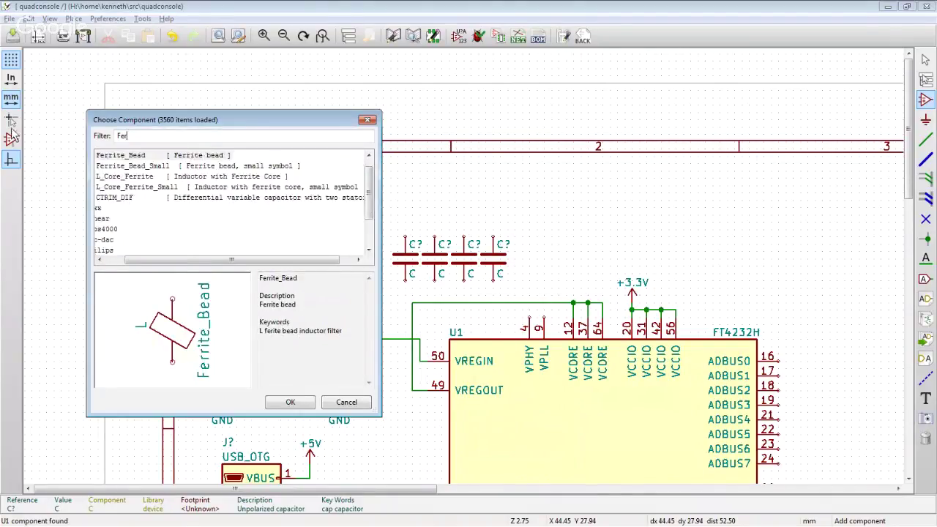
left_click(131, 166)
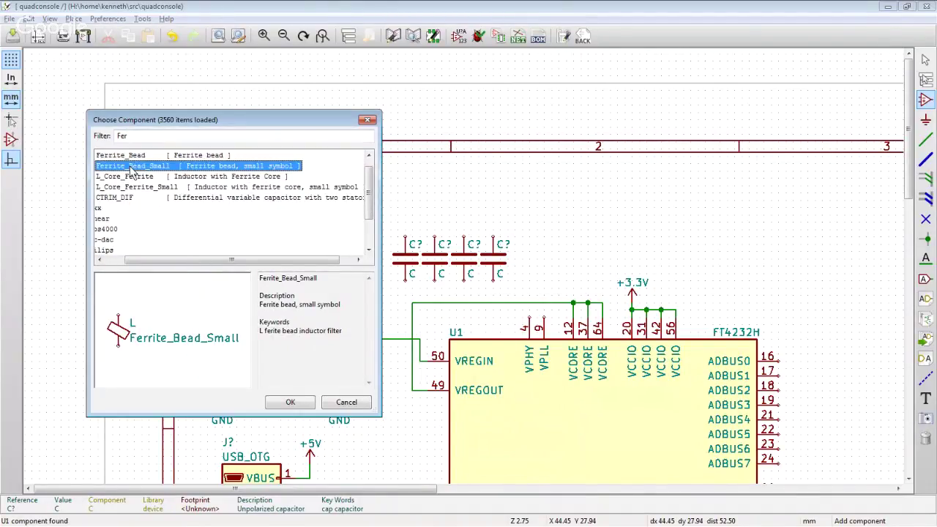
double_click(132, 166)
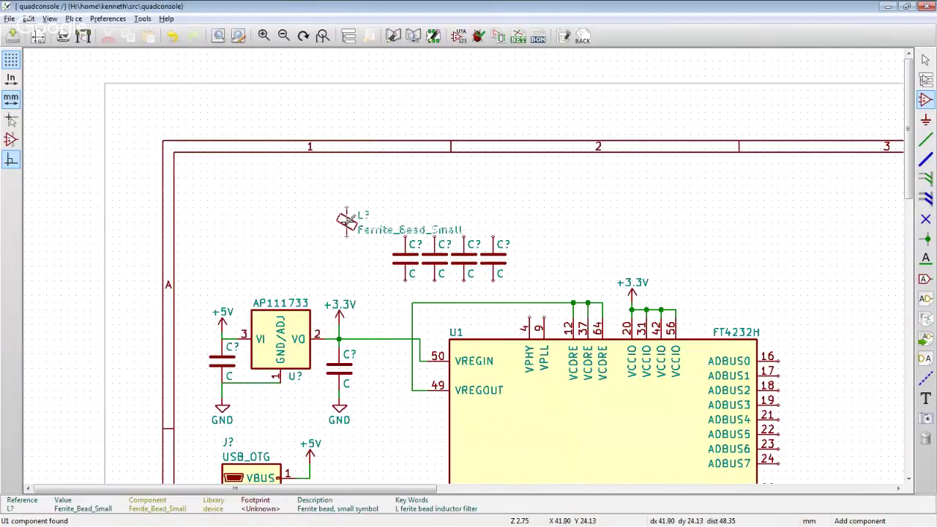
key("r")
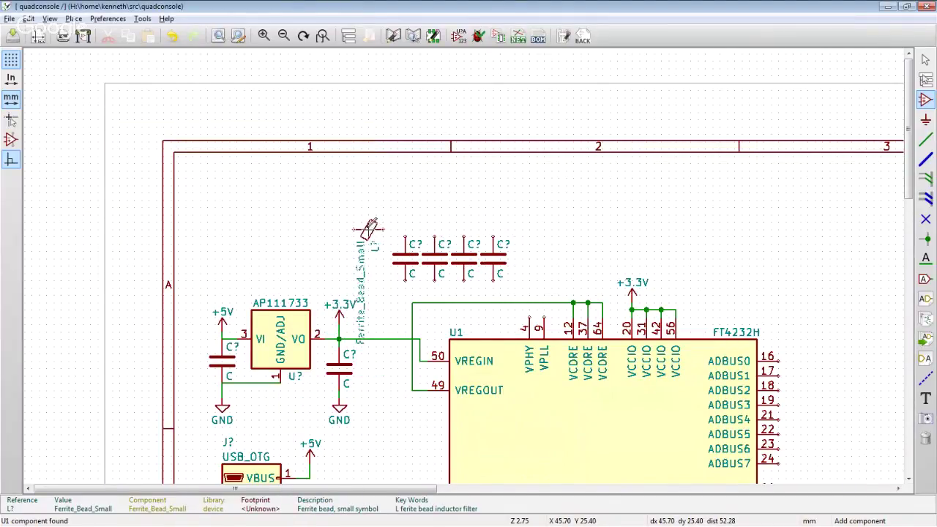
left_click(370, 220)
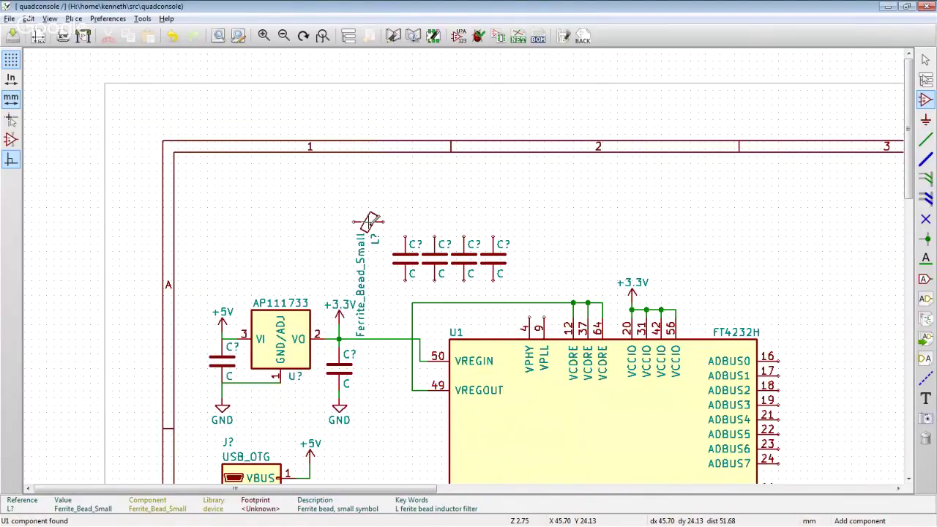
- Set the ferrite bead's value to 100ohm
double_click(370, 220)
left_click(463, 149)
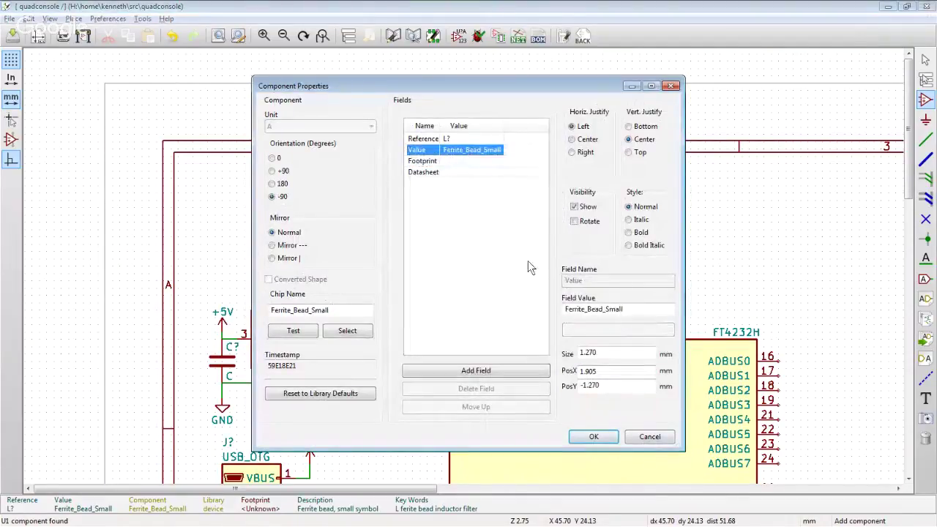
left_click(642, 306)
type("100")
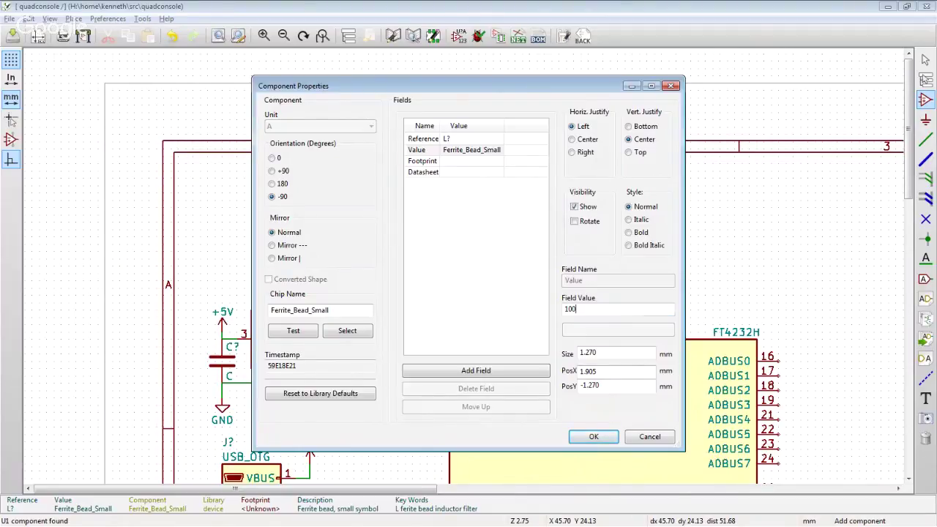
type("ohm")
key("Return")
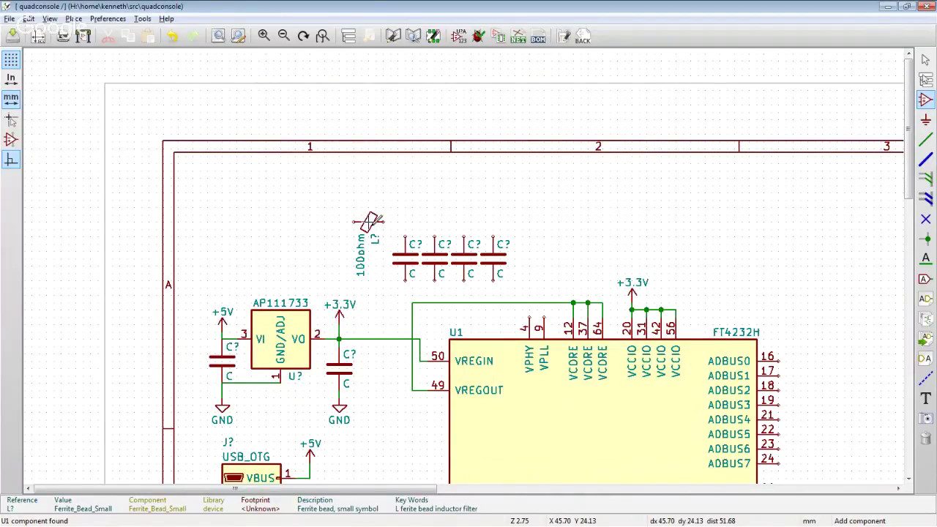
- Change the ferrite bead's value to L
double_click(370, 220)
left_click(607, 306)
key("Delete")
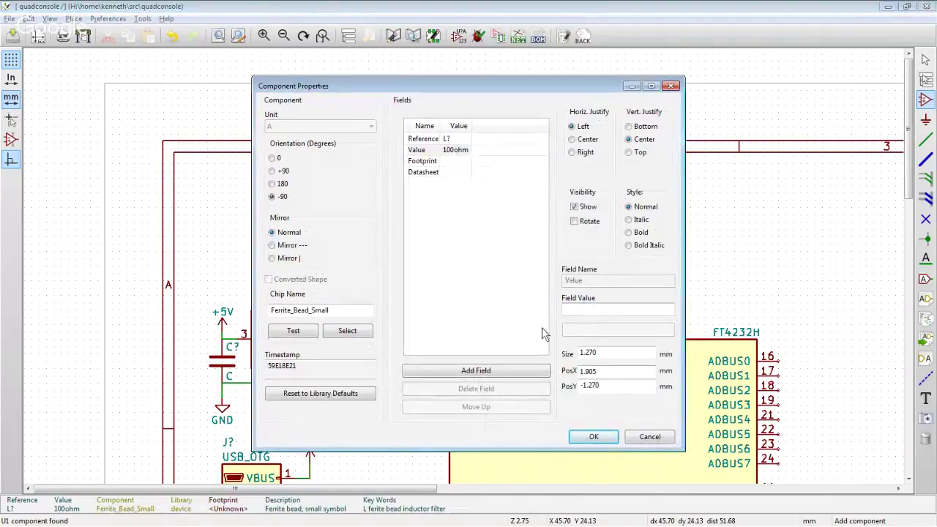
left_click(589, 436)
left_click(514, 311)
left_click(599, 442)
left_click(562, 307)
key("Return")
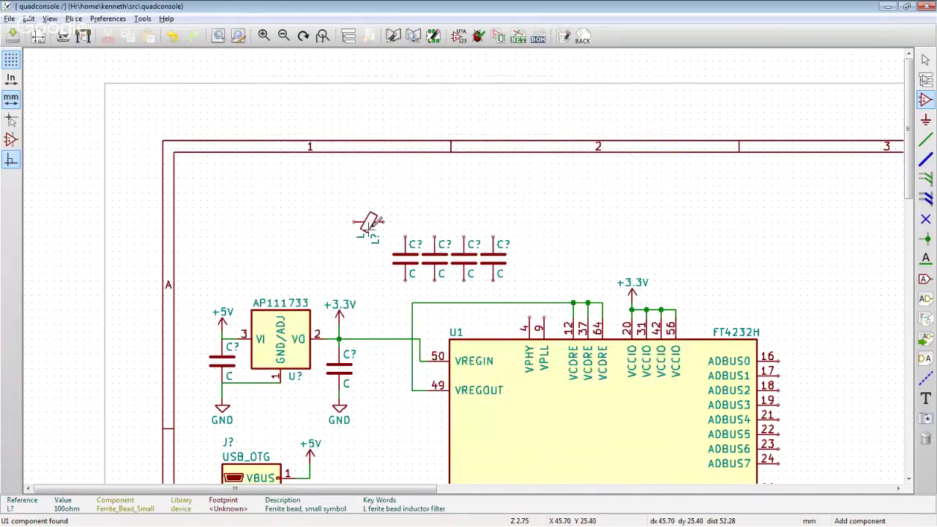
- Copy the ferrite bead to directly above the original, and save the schematic
left_click(368, 224)
key("c")
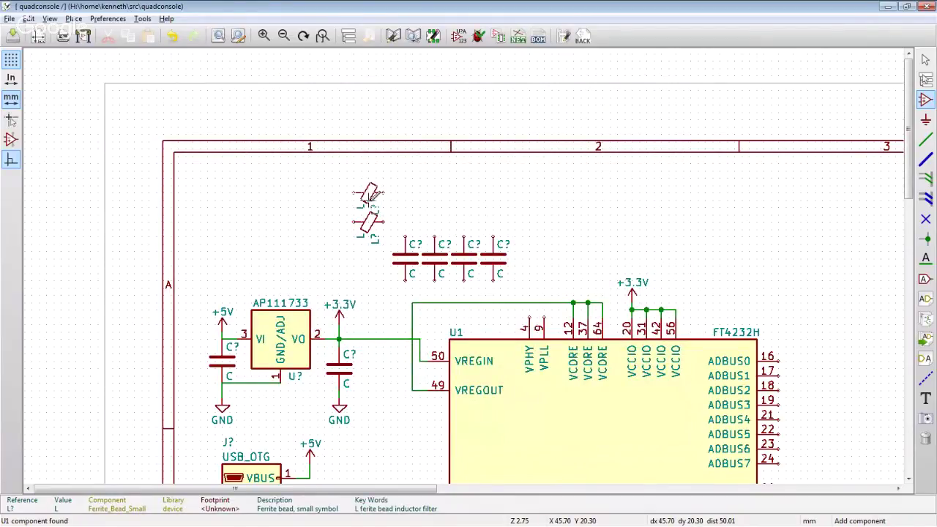
left_click(371, 195)
key("ctrl+s")
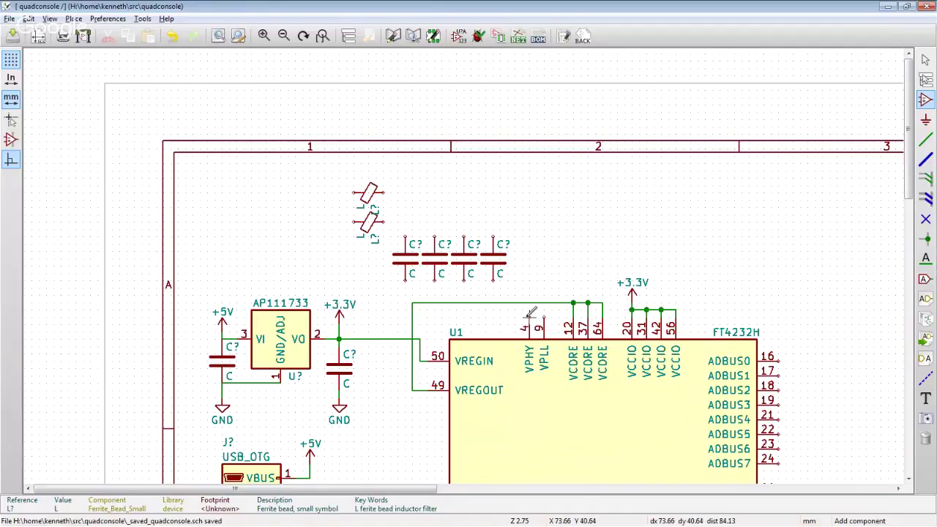
- Wire the lower ferrite bead to the VPHY pin and connect the first two capacitors of the row to that wire
key("w")
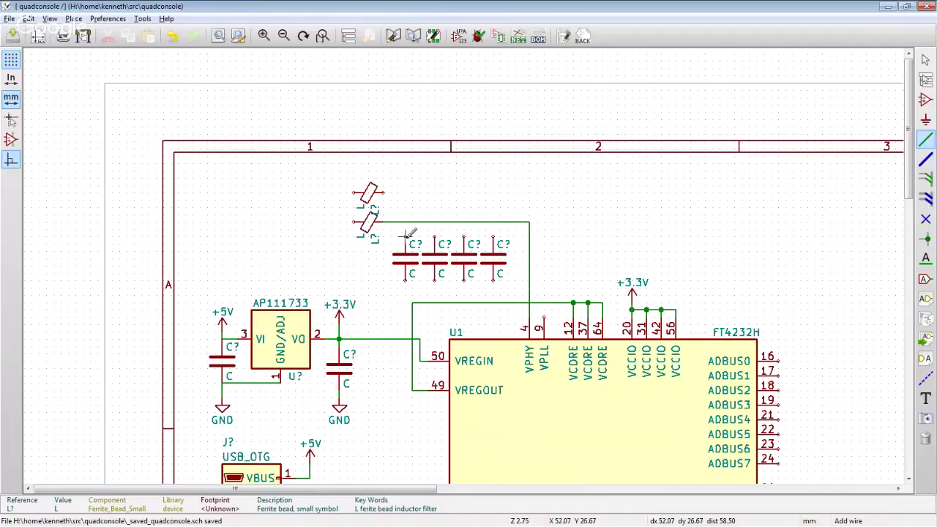
left_click(405, 222)
left_click(434, 235)
left_click(434, 222)
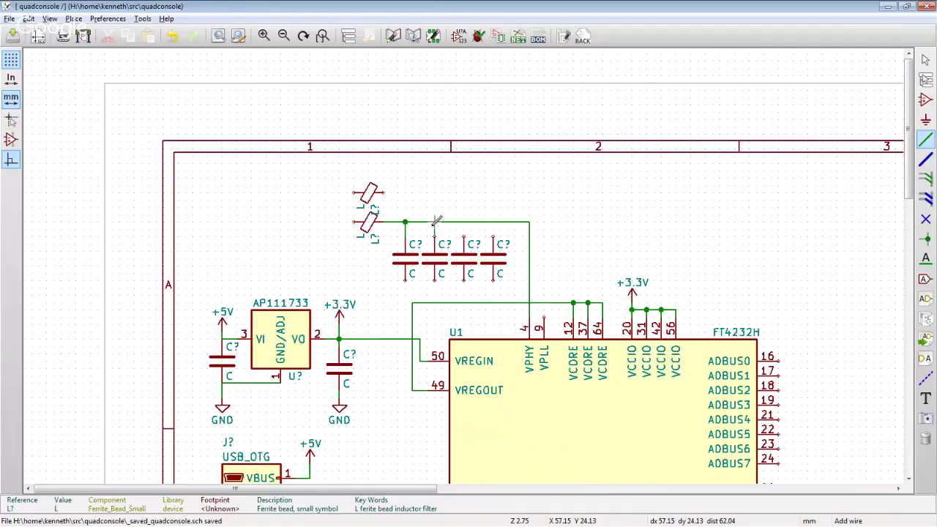
- Wire the upper ferrite bead to the VPLL pin and connect the last two capacitors of the row to that wire
left_click(382, 192)
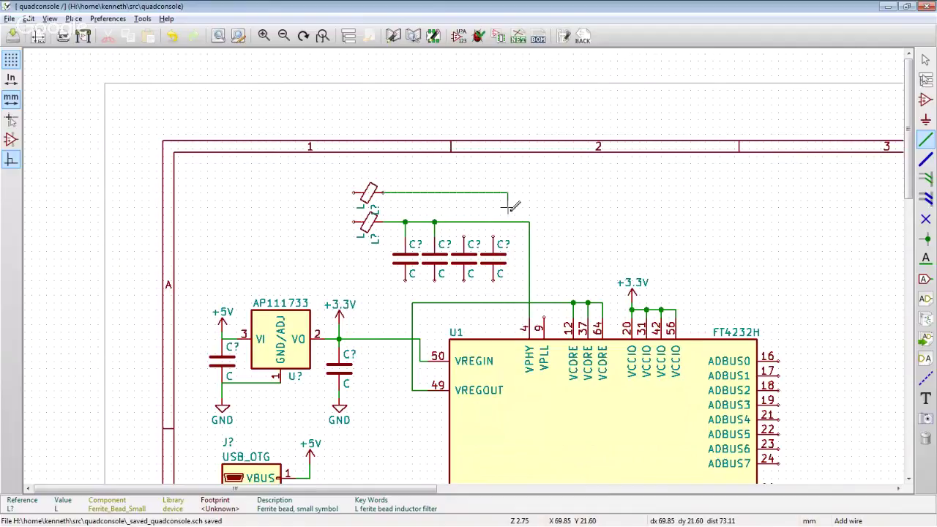
left_click(544, 318)
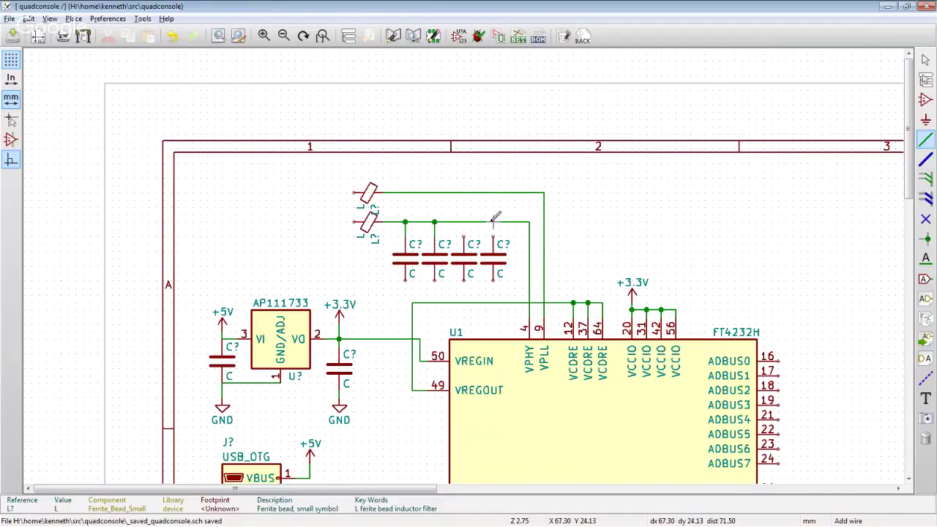
left_click(463, 236)
left_click(464, 193)
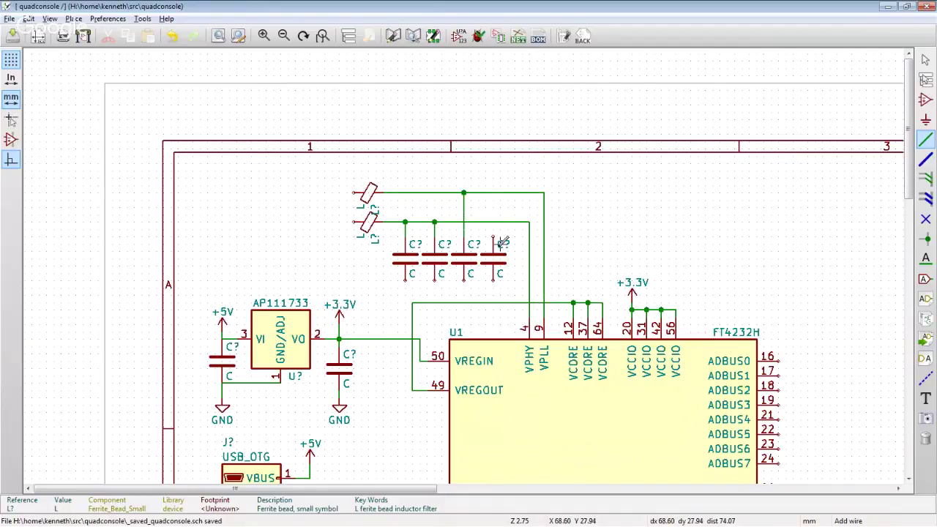
left_click(493, 237)
left_click(492, 192)
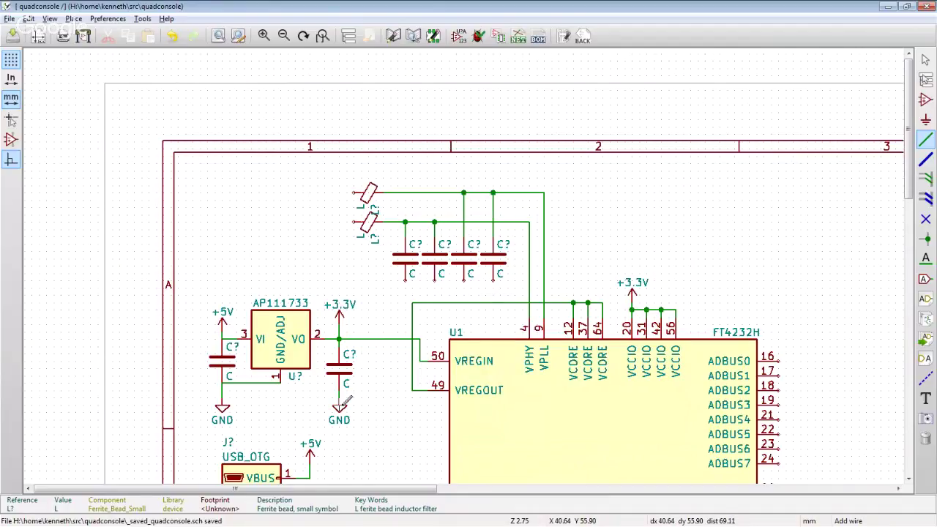
- Copy the GND symbol from under the regulator's output capacitor to just below and left of the four-capacitor row
key("v")
key("Escape")
key("m")
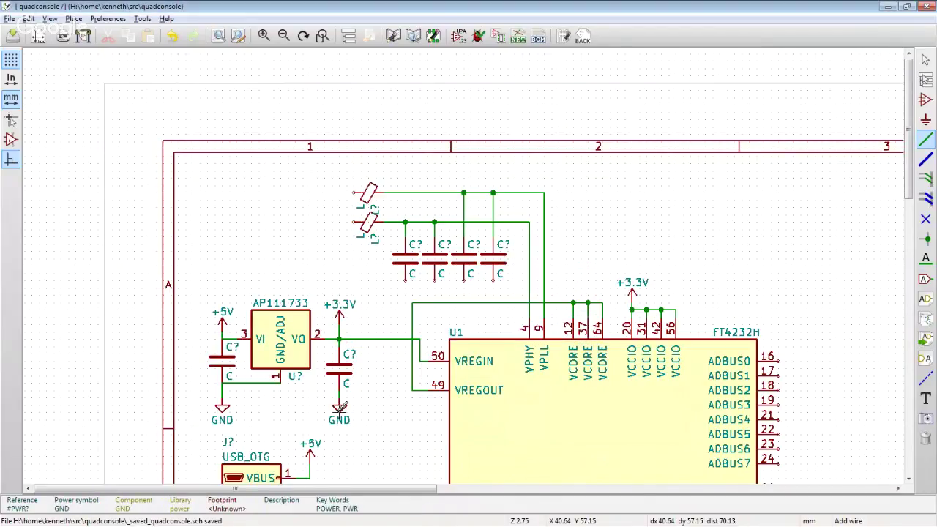
left_click(339, 412)
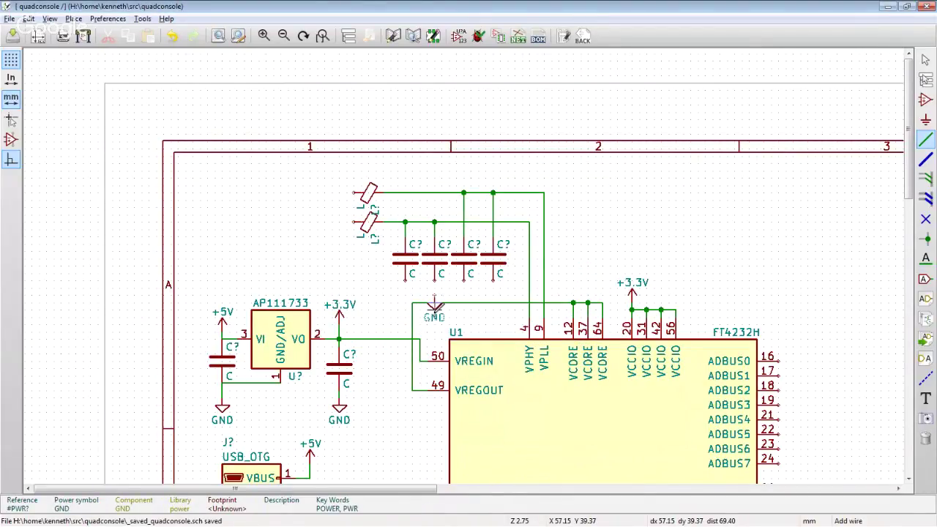
left_click(392, 292)
- Wire the lower ends of all four filter capacitors together to the new GND symbol
left_click(391, 295)
left_click(494, 279)
left_click(463, 279)
left_click(463, 287)
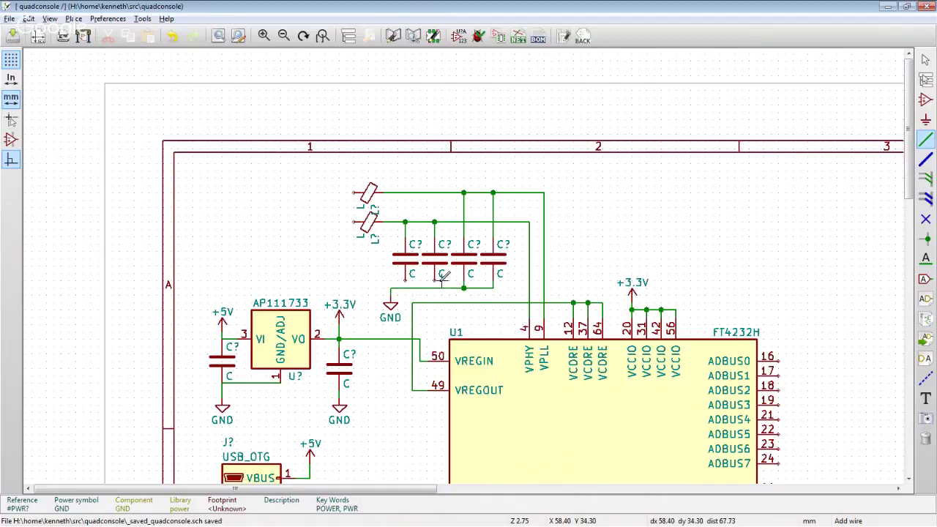
left_click(434, 279)
left_click(434, 288)
left_click(404, 279)
left_click(405, 287)
- Copy the regulator's +3.3V symbol to above and left of the ferrite beads and wire it to both beads' left ends
left_click(338, 307)
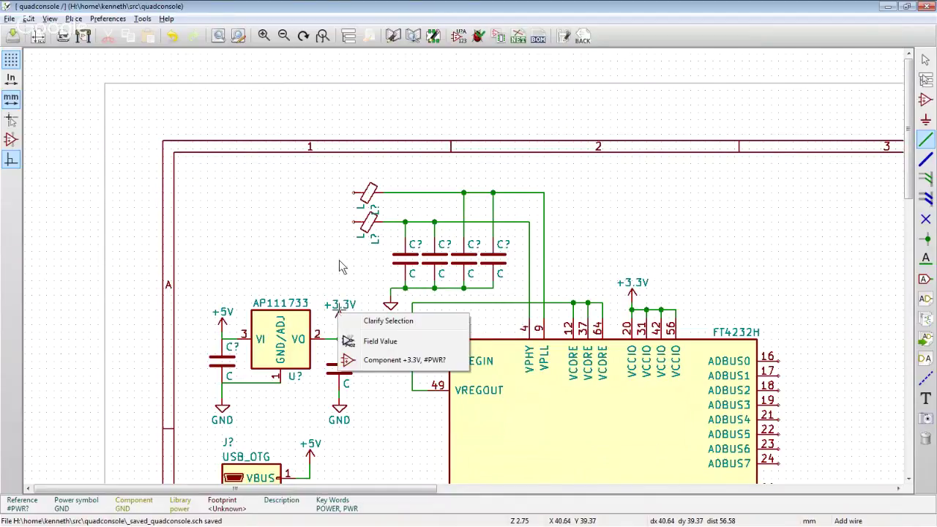
left_click(395, 359)
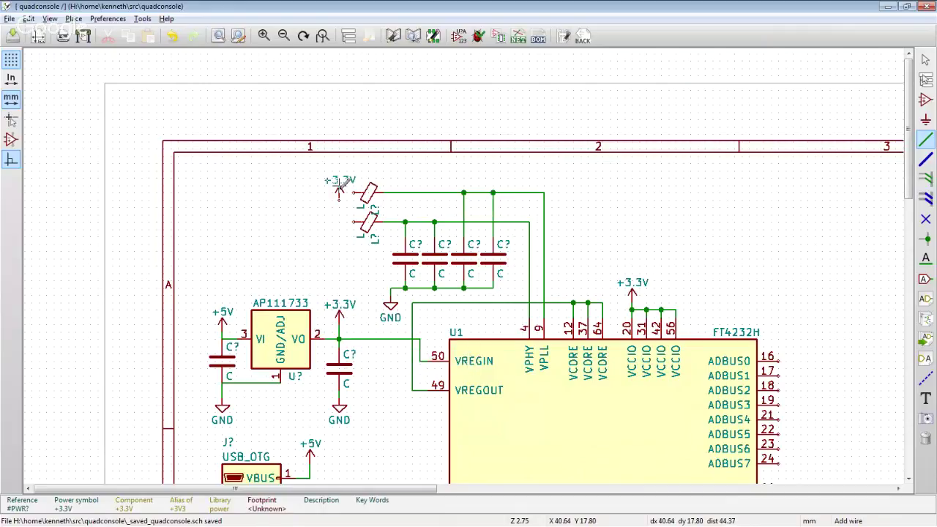
left_click(339, 171)
left_click(339, 184)
left_click(354, 192)
left_click(355, 221)
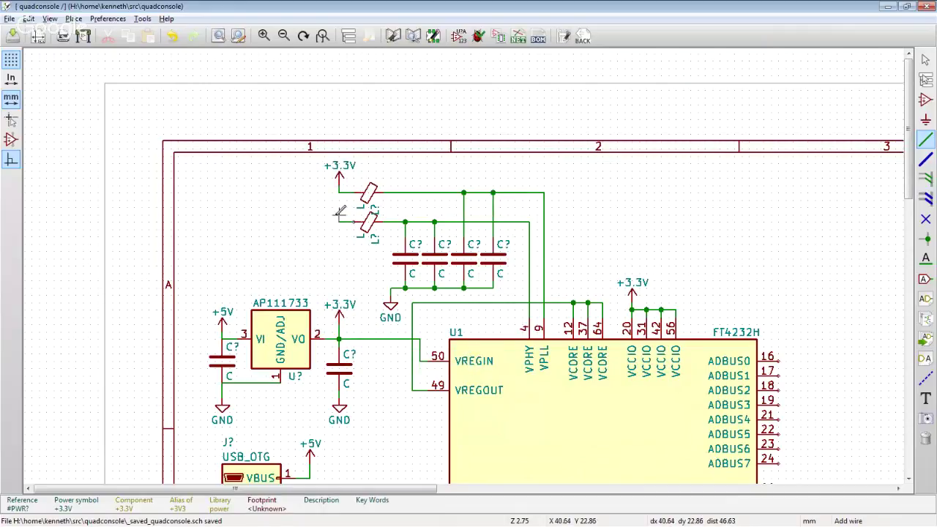
left_click(339, 192)
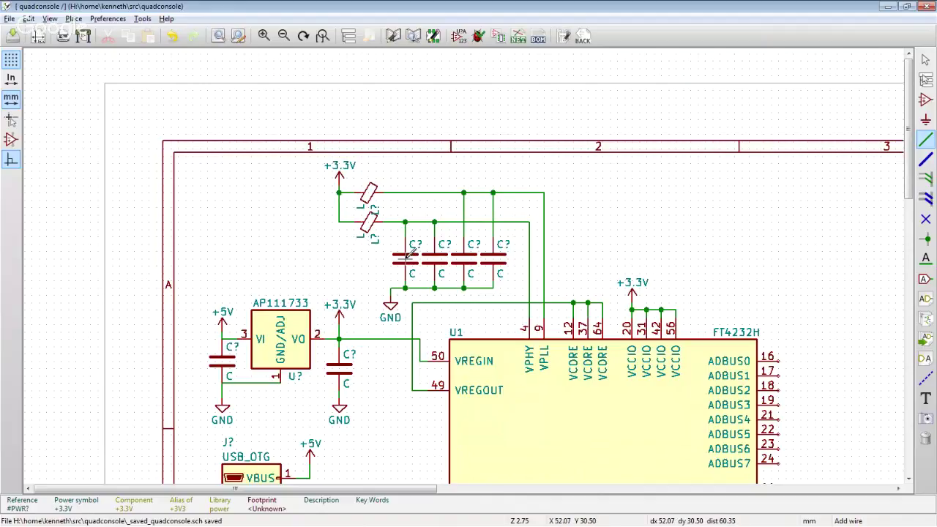
- Set the value of the first capacitor in the row to 4.7u
key("e")
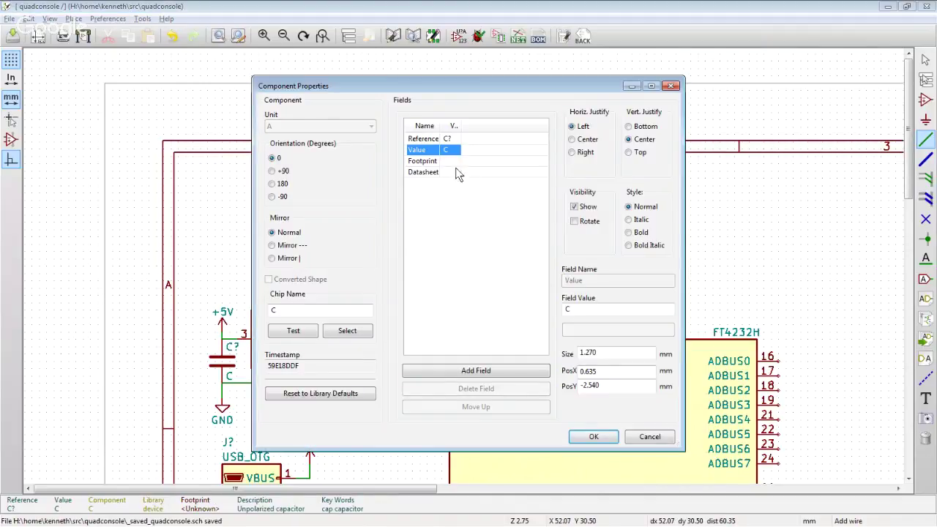
left_click_drag(457, 85, 673, 99)
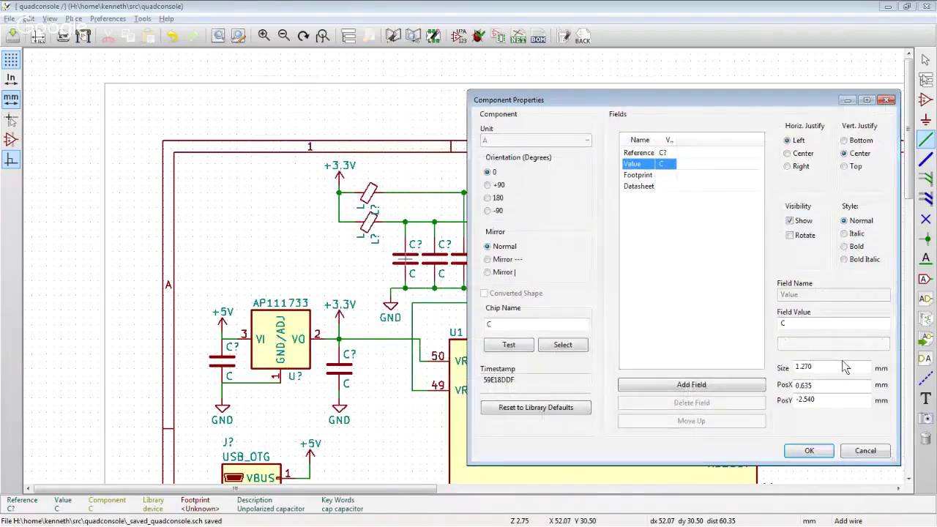
key("Tab")
type("4.")
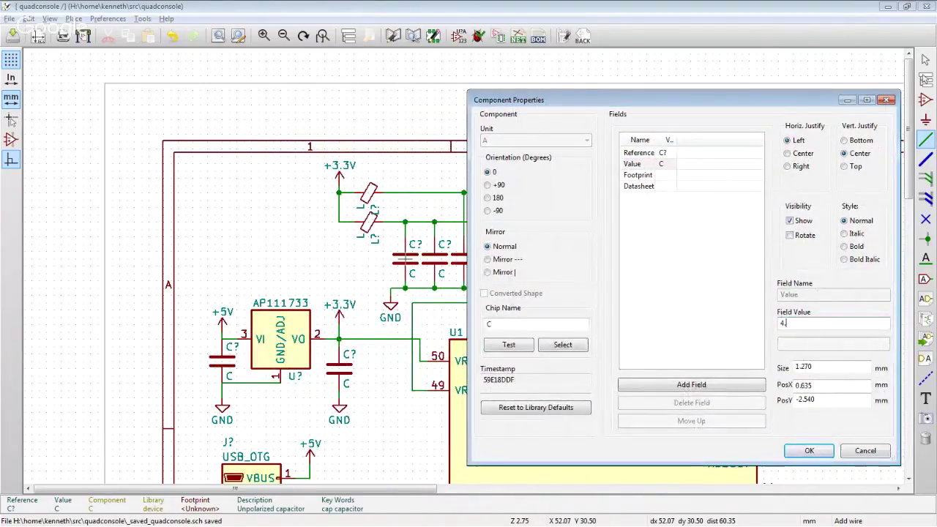
type("7u")
key("Return")
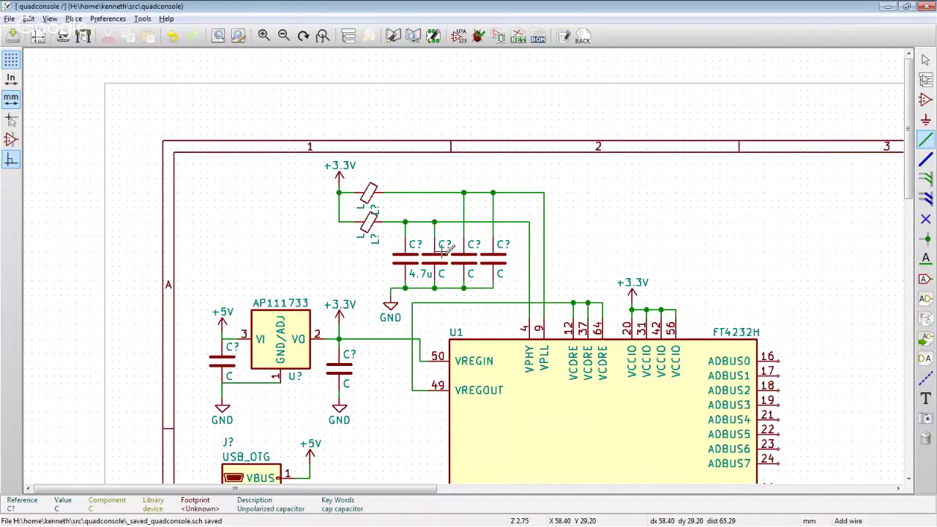
- Set the value of the second capacitor in the row to 100n
double_click(437, 256)
left_click(811, 324)
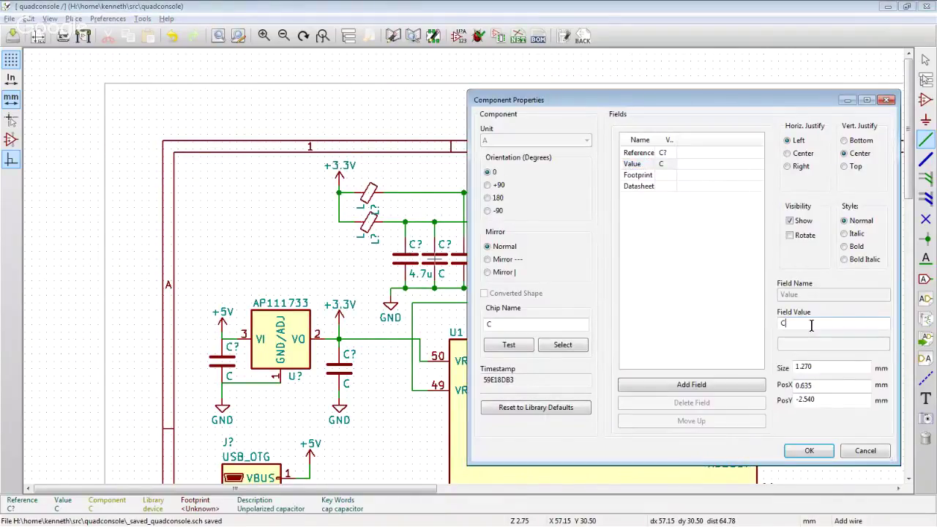
double_click(811, 324)
type("100m")
key("Return")
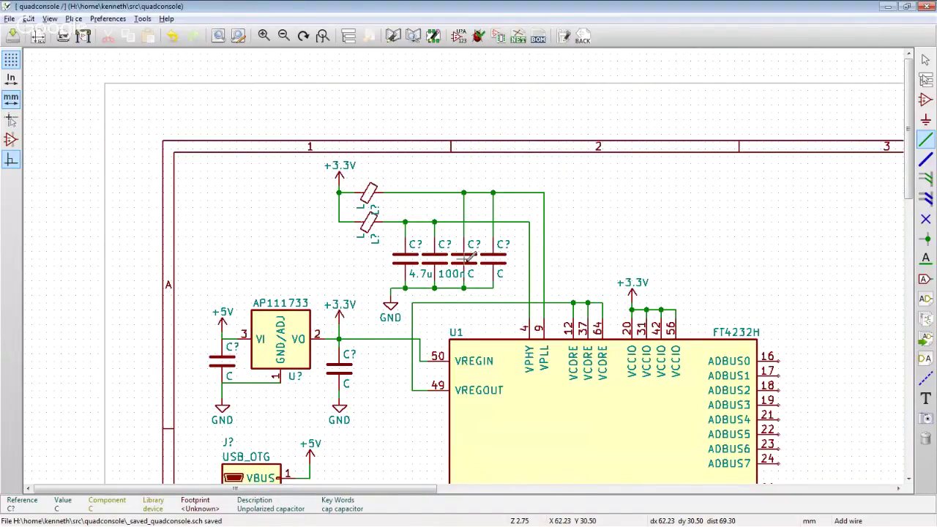
- Set the third capacitor's value to 4.7u and the fourth capacitor's value to 100n
double_click(469, 257)
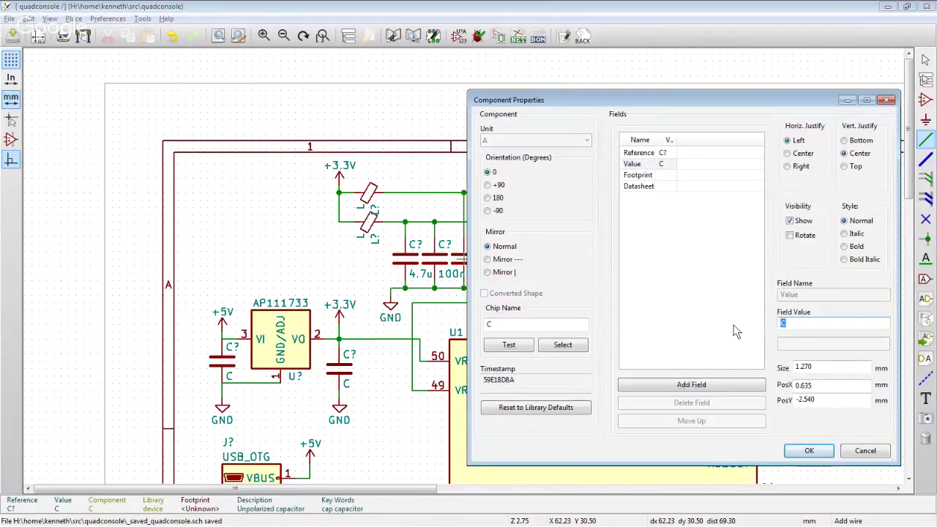
type("4.7u")
key("Return")
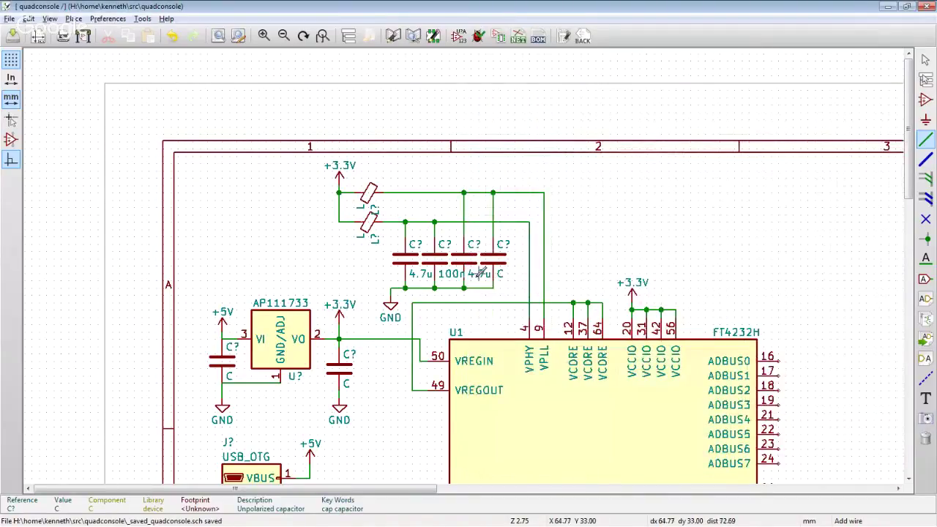
double_click(500, 254)
type("10")
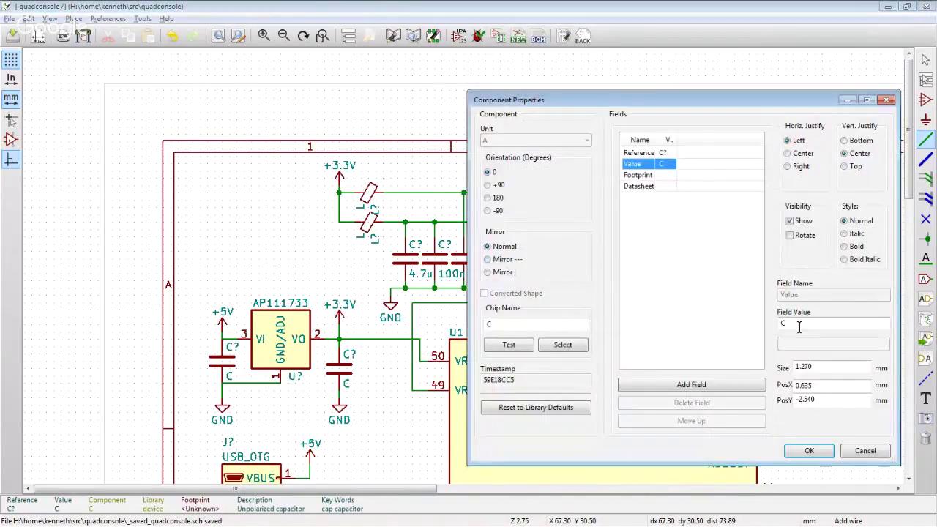
type("0n")
key("Return")
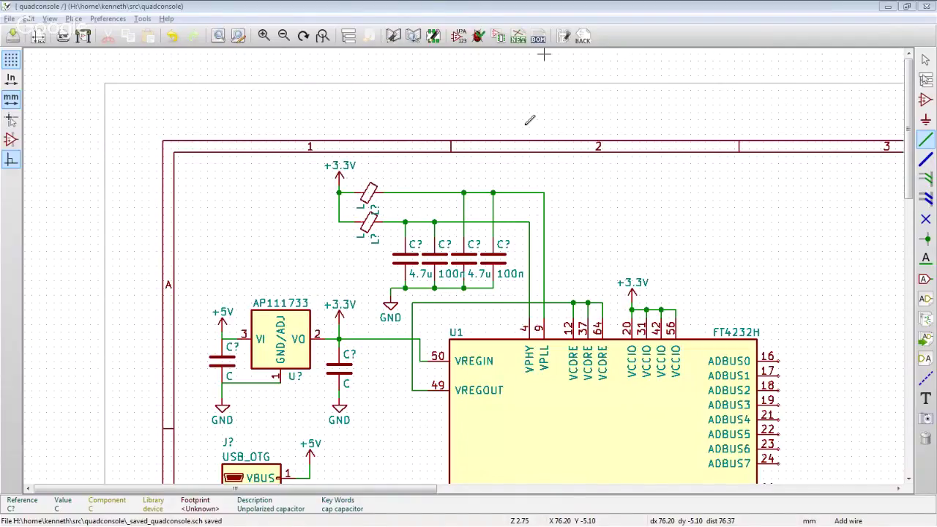
- Wire the FT4232H's DP pin to the D+ pin of the USB_OTG connector
scroll(342, 330, "down", 1)
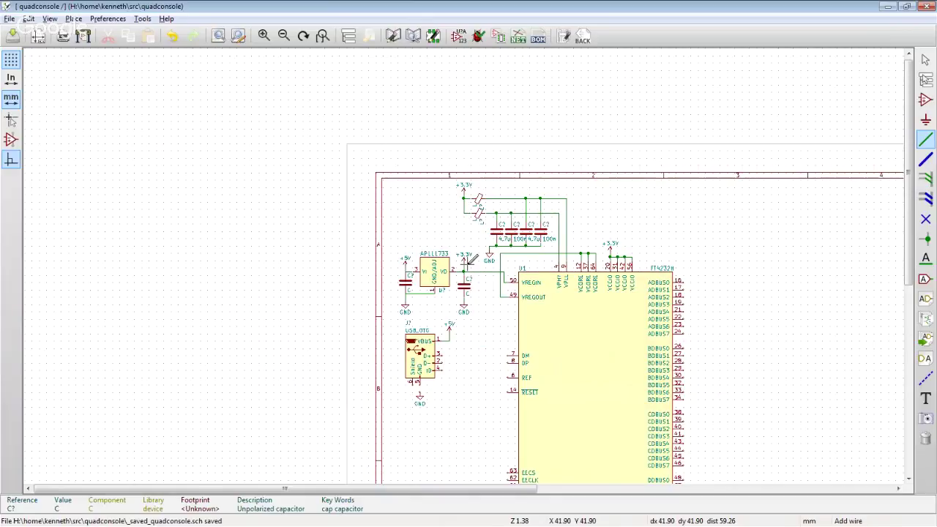
scroll(493, 371, "up", 2)
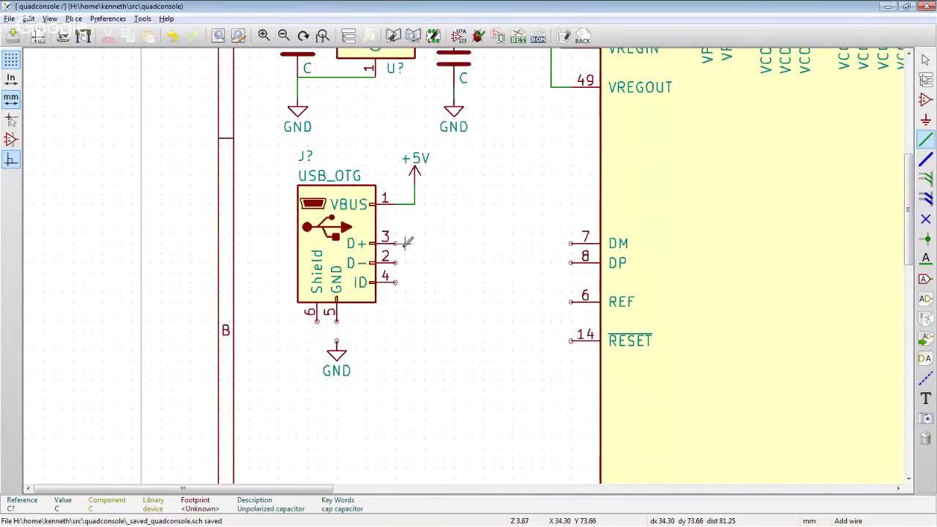
left_click(570, 262)
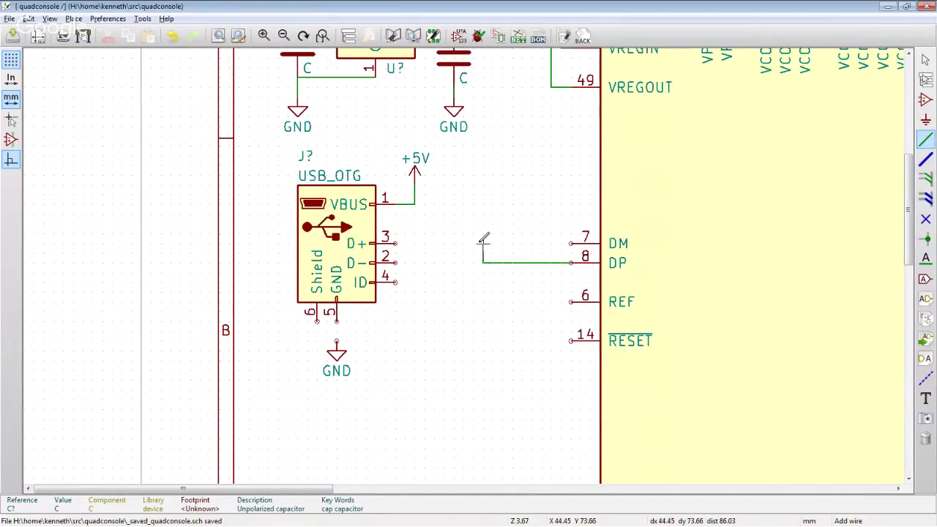
left_click(454, 243)
left_click(395, 243)
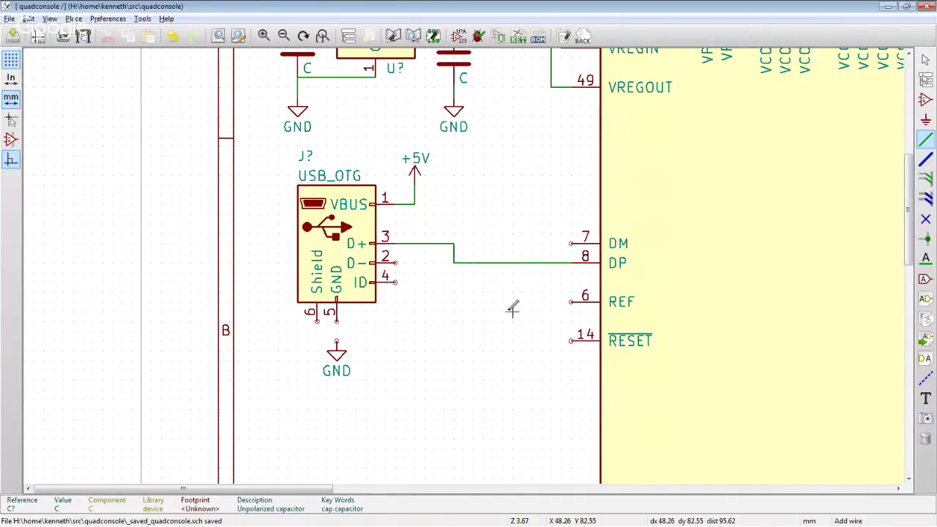
- Wire the USB connector's D- pin to the FT4232H's DM pin, stepping across the D+ wire
left_click(395, 262)
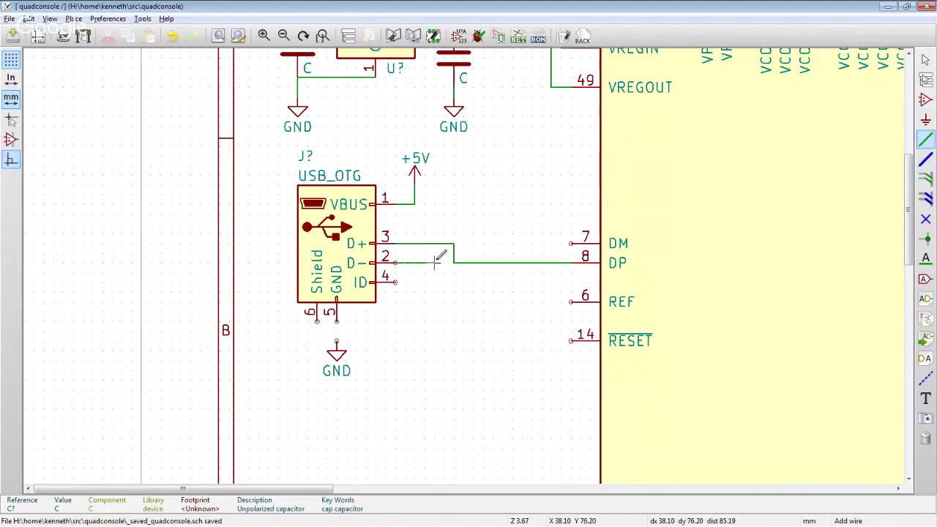
left_click(434, 254)
left_click(473, 243)
left_click(570, 243)
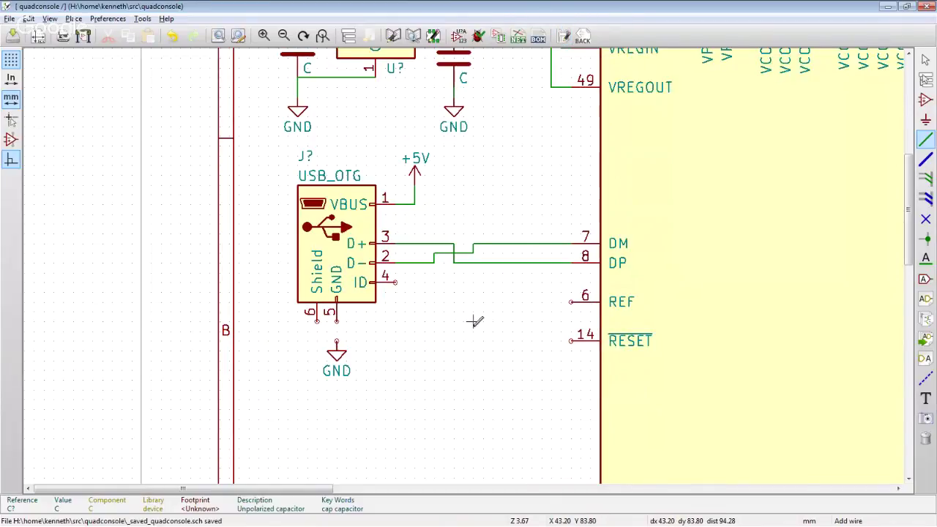
- Place a resistor R, rotated to horizontal, to the left of the REF pin and in line with it
type("a")
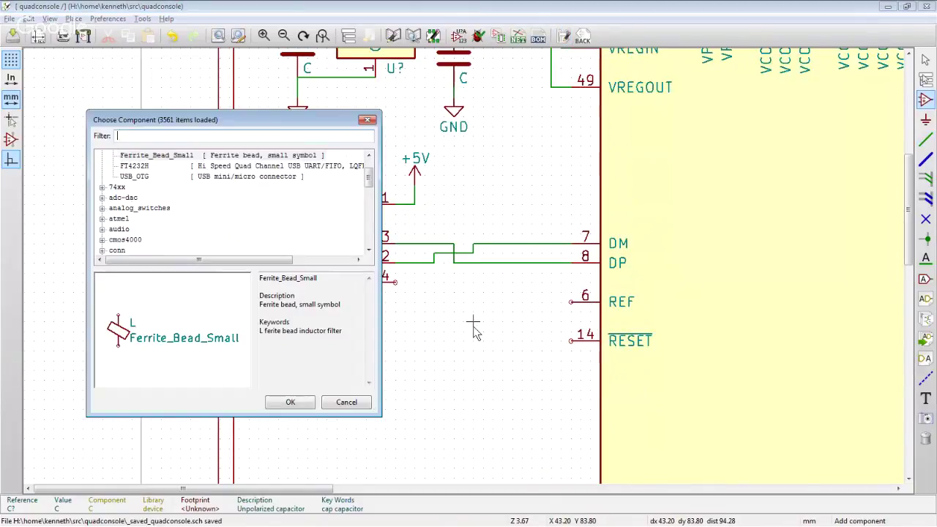
type("r")
double_click(104, 158)
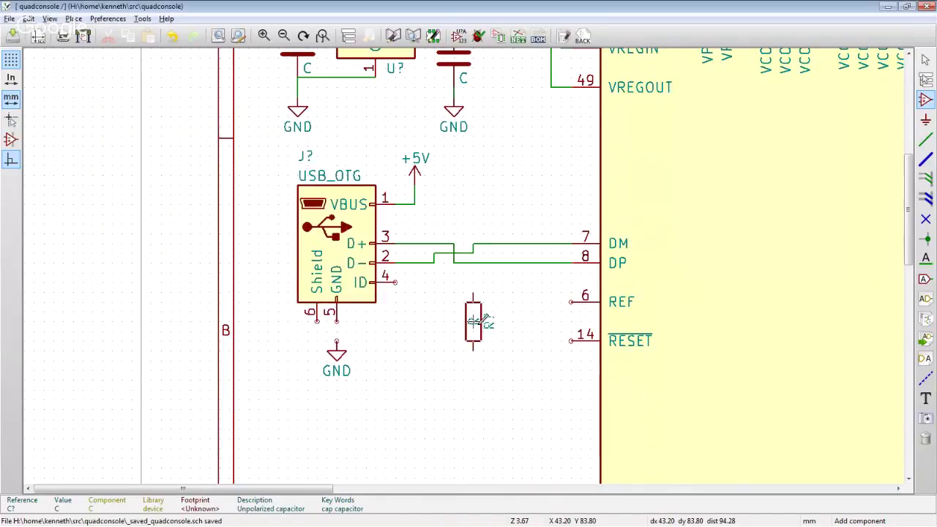
scroll(299, 180, "down", 2)
scroll(268, 195, "up", 2)
scroll(774, 334, "up", 1)
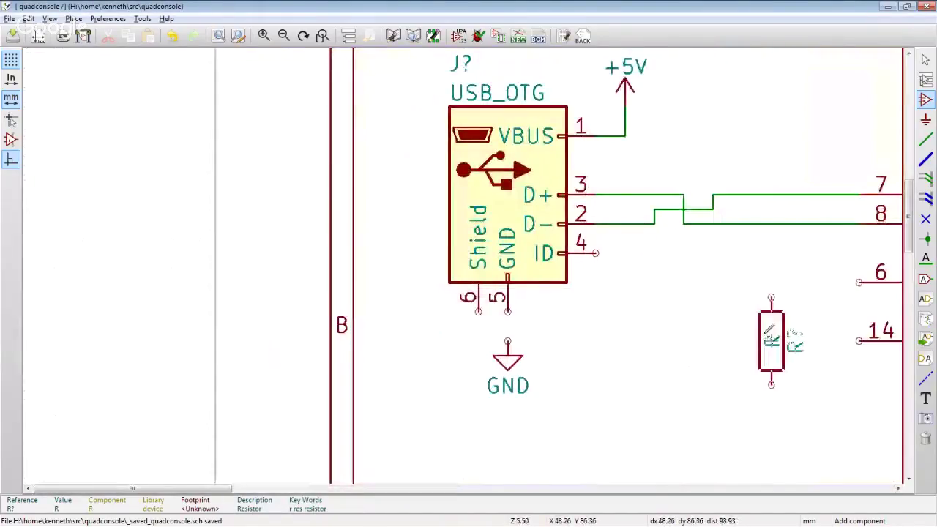
scroll(480, 261, "down", 1)
scroll(464, 278, "up", 1)
key("r")
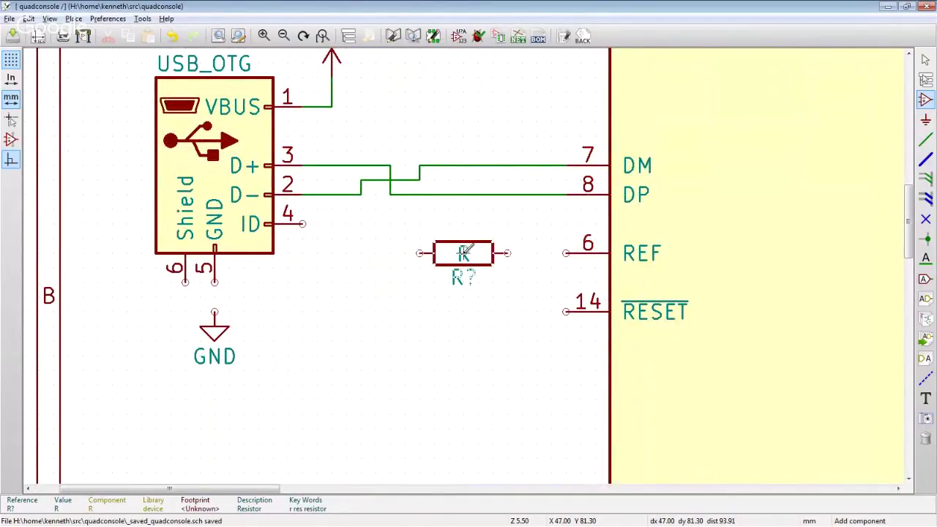
left_click(478, 251)
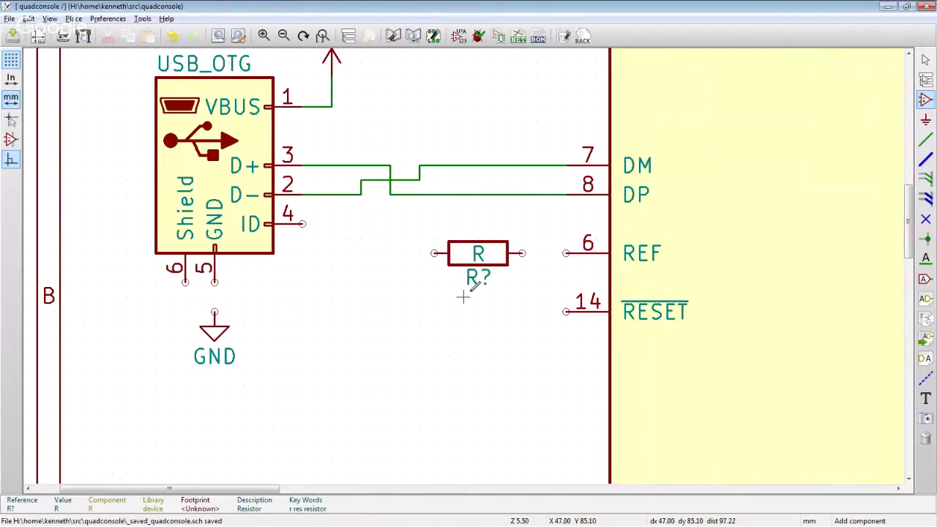
- Copy the resistor in line with the RESET pin, and place a rotated GND copy to the left of the REF resistor, pin facing it
key("c")
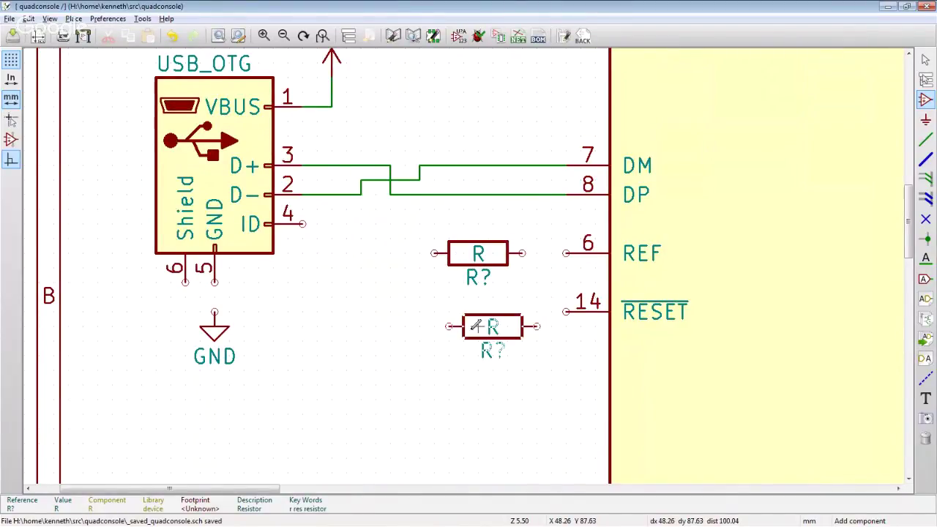
left_click(462, 311)
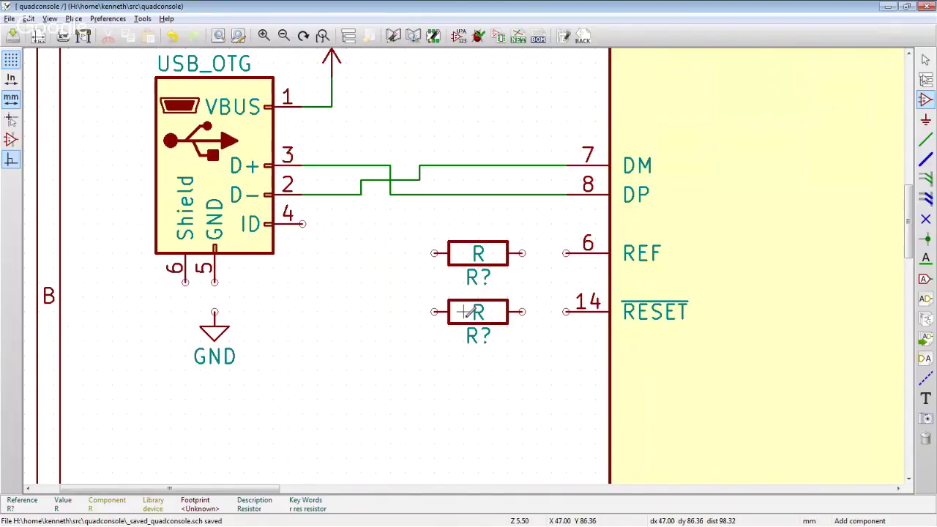
key("c")
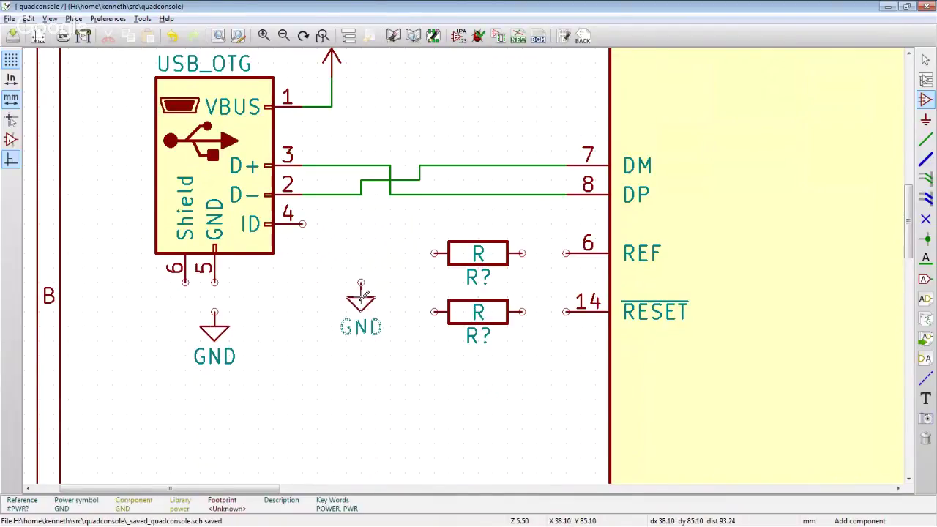
key("r")
key("r")
key("r")
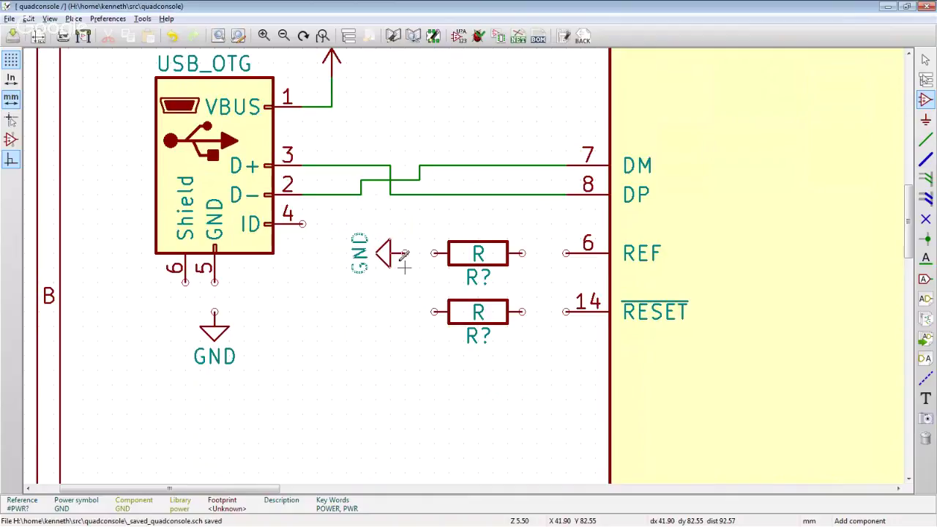
left_click(404, 253)
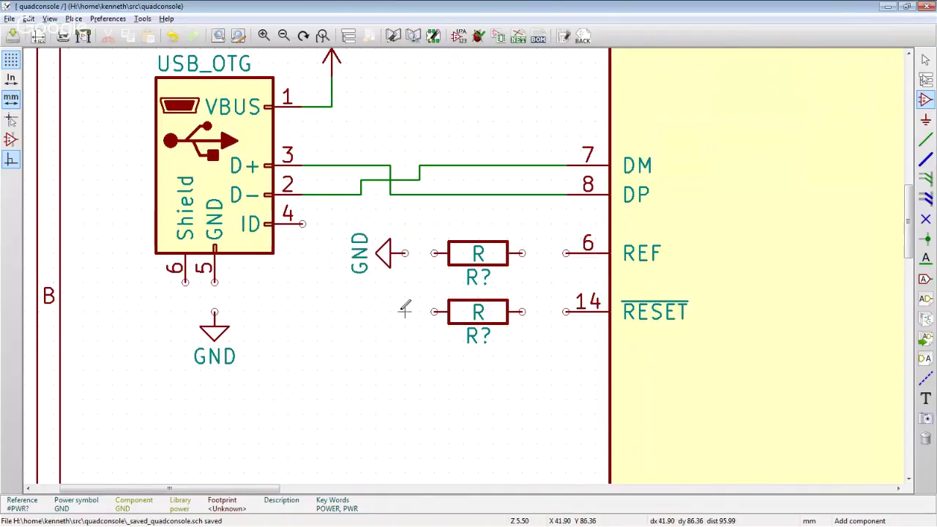
- Place a +3.3V power symbol, rotated sideways, to the left of the resistor that is in line with the RESET pin
key("p")
double_click(131, 166)
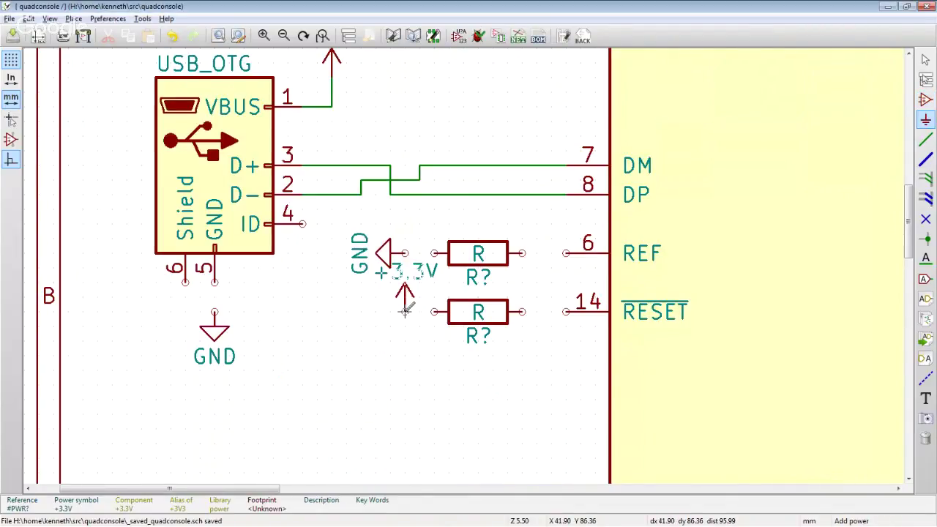
key("r")
left_click(405, 311)
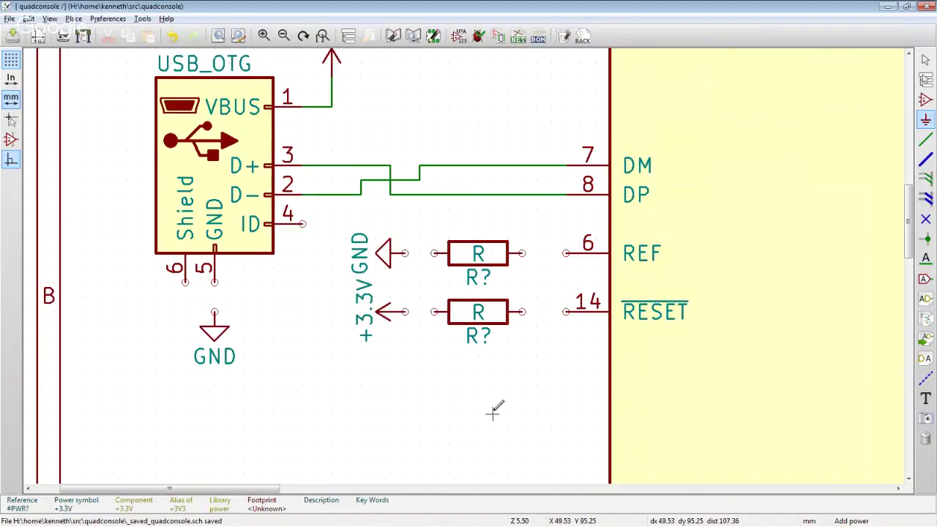
- Wire the GND symbol to the REF resistor and the +3.3V symbol to the RESET resistor
key("w")
left_click(405, 252)
left_click(434, 252)
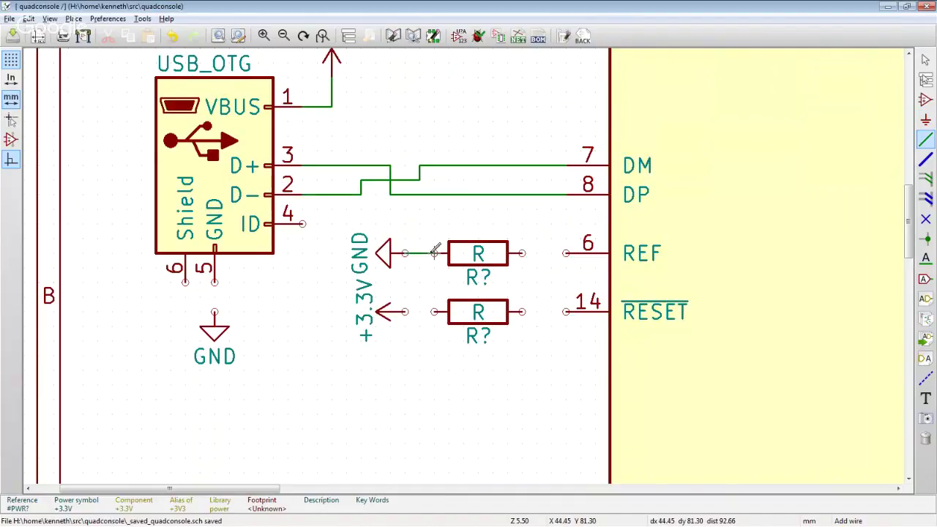
left_click(404, 311)
left_click(434, 312)
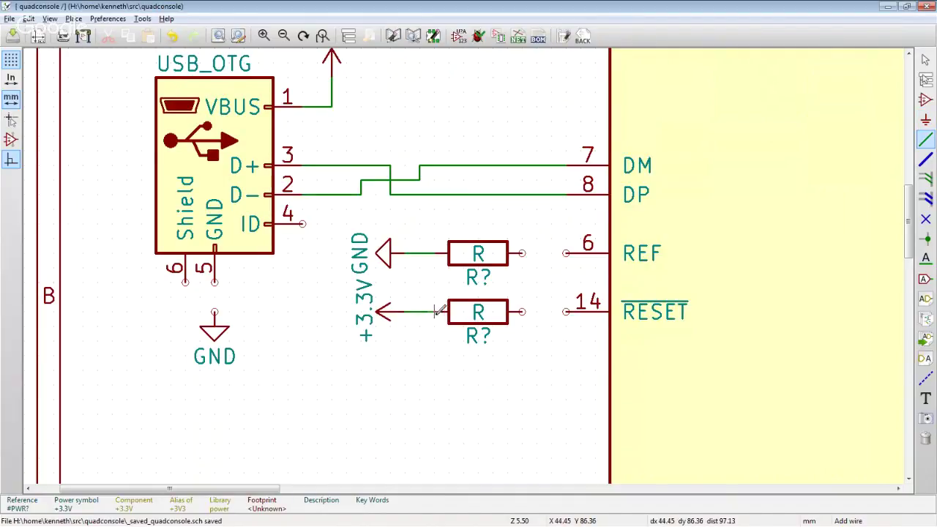
- Wire the two resistors' free ends to the FT4232H's REF and RESET pins
left_click(522, 253)
left_click(566, 252)
left_click(522, 311)
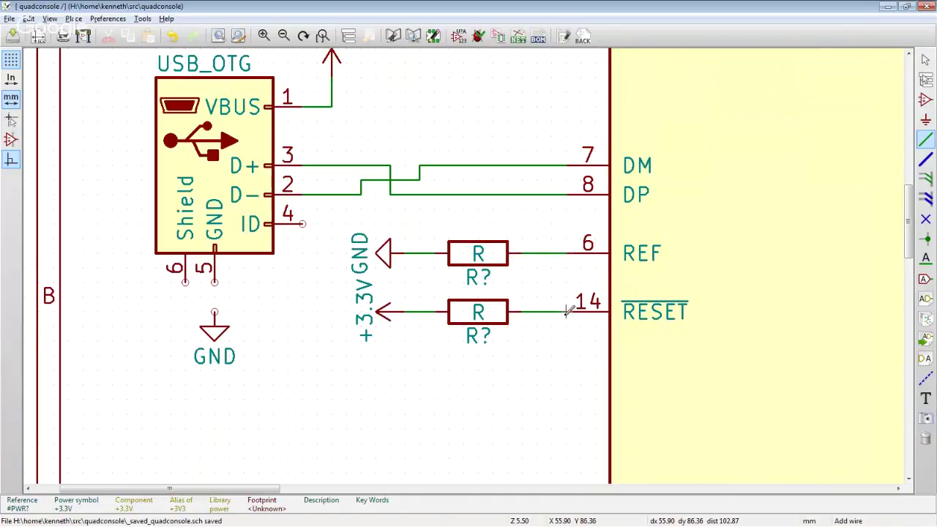
left_click(566, 311)
key("Escape")
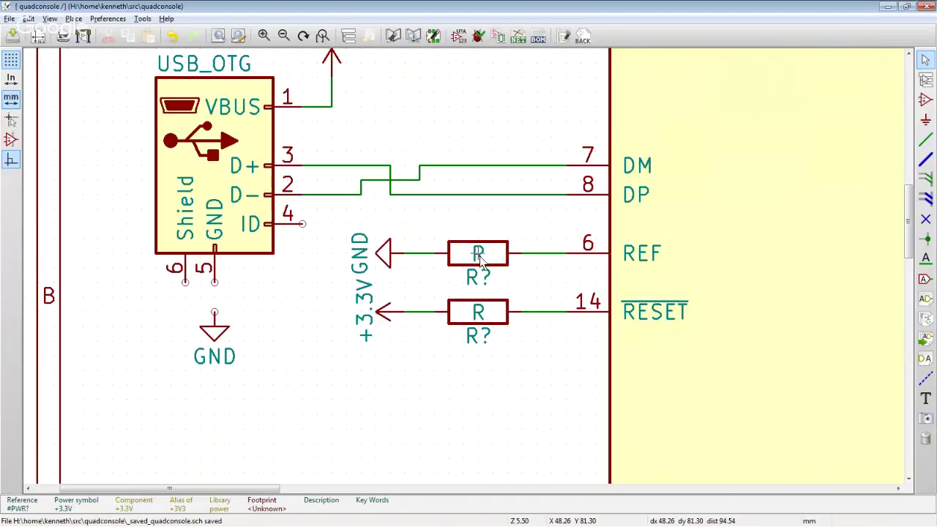
- Set the value of the resistor on the REF pin to 12k
right_click(481, 258)
left_click(512, 303)
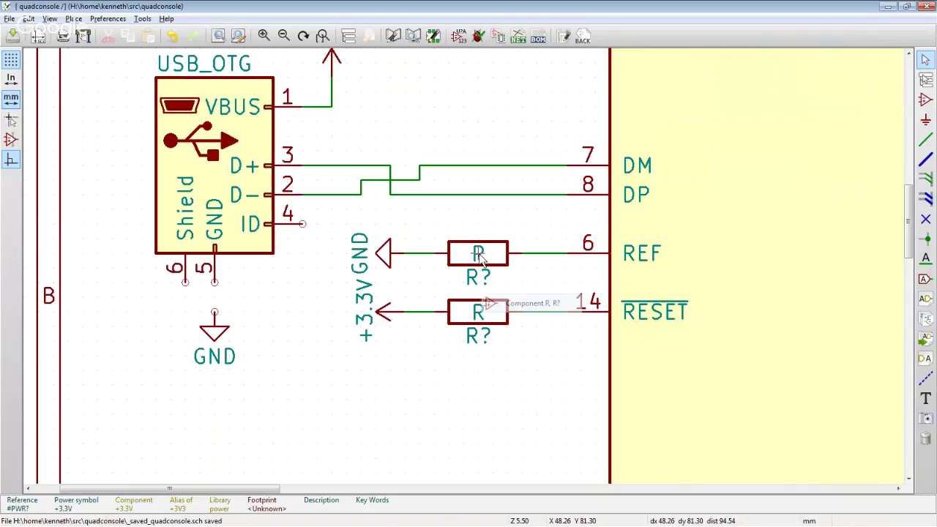
left_click(801, 325)
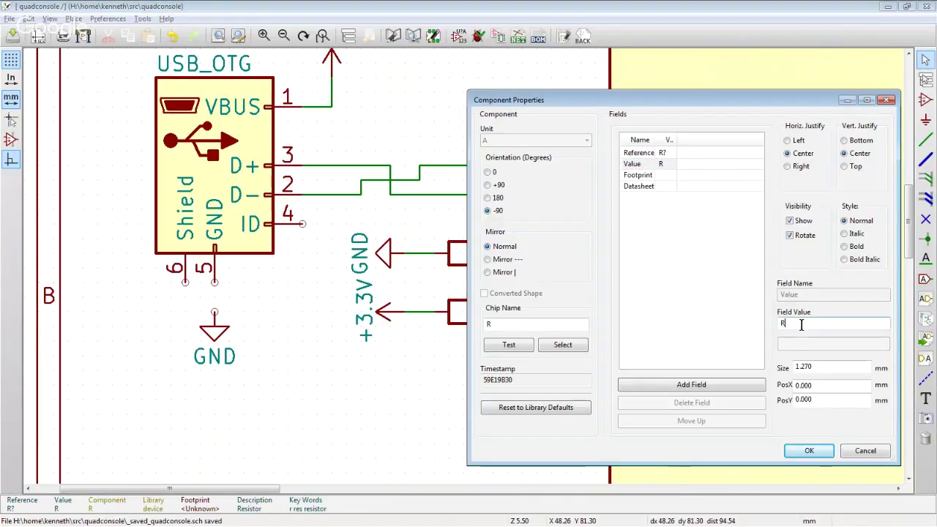
key("BackSpace")
type("12k")
key("Return")
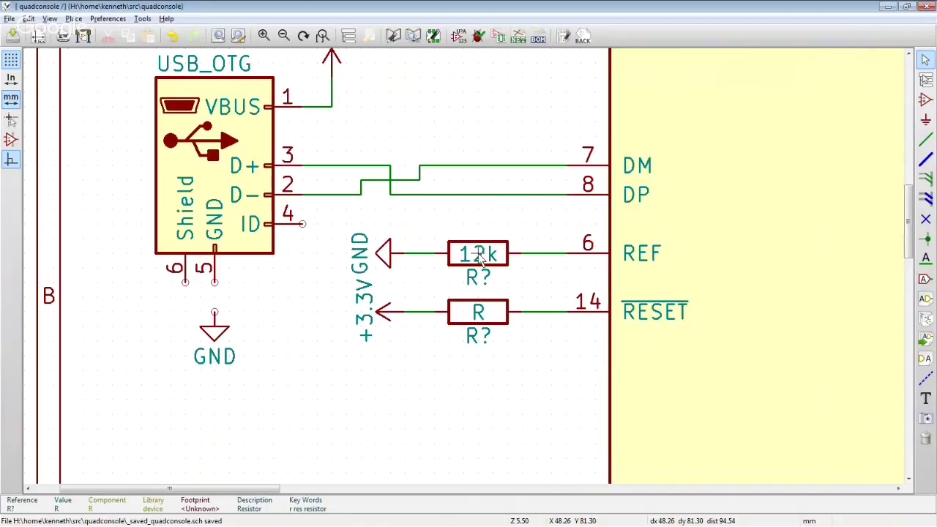
- Set the value of the resistor on the RESET pin to 1k
double_click(480, 312)
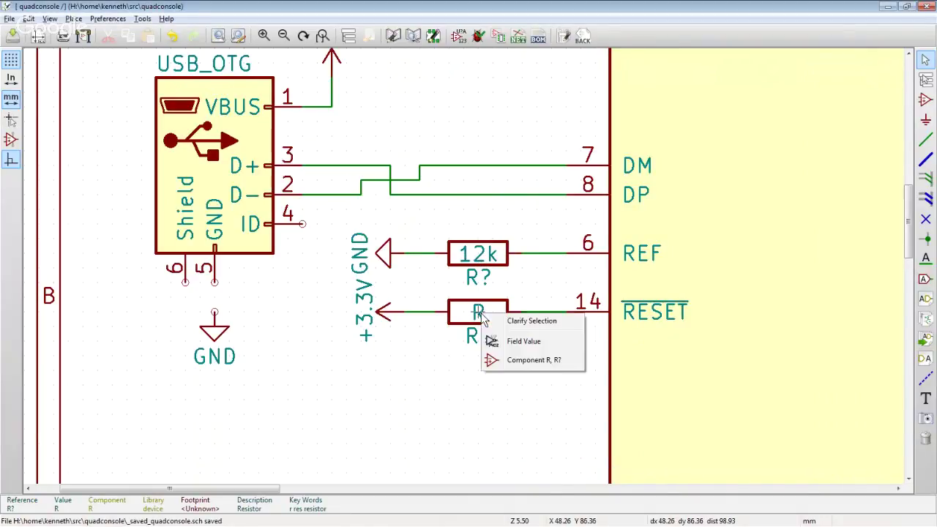
left_click(523, 360)
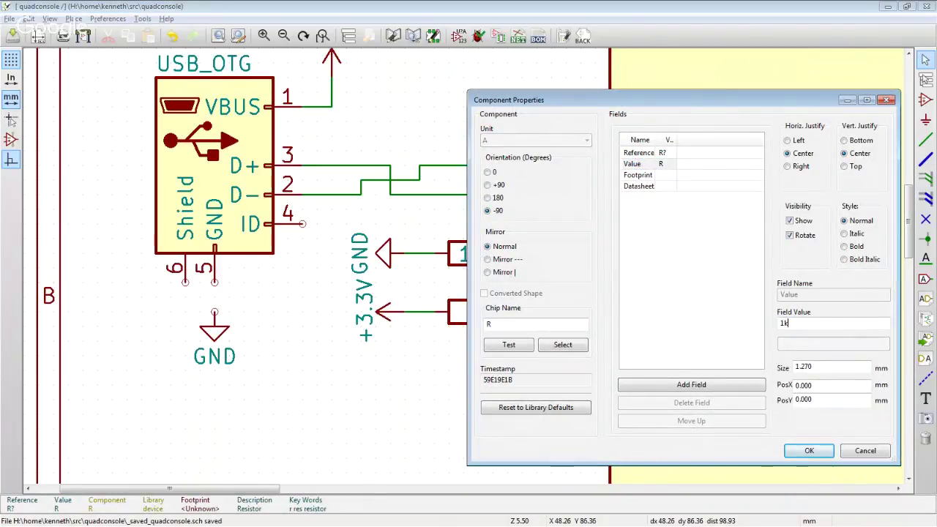
left_click(810, 450)
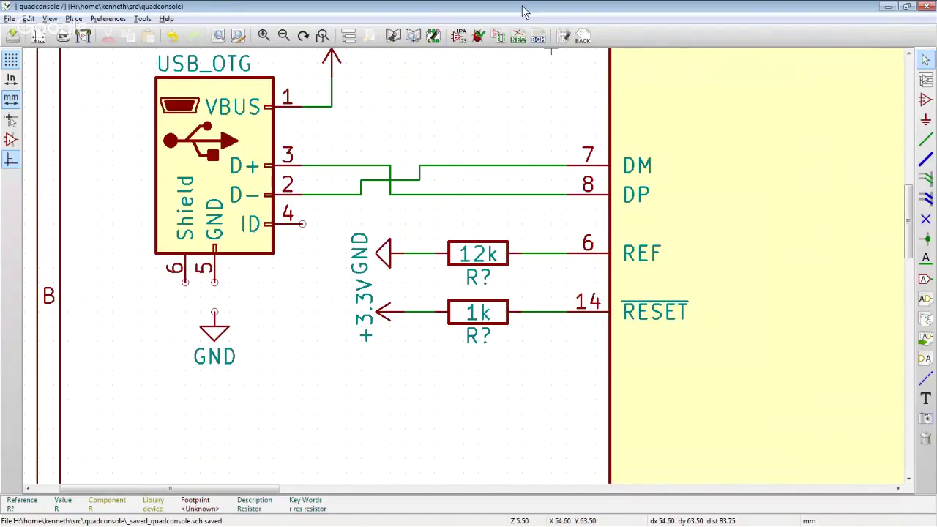
- Add the two-pin Crystal component to the left of the FT4232H's OSCI and OSCO pins
scroll(422, 117, "down", 3)
scroll(502, 244, "up", 4)
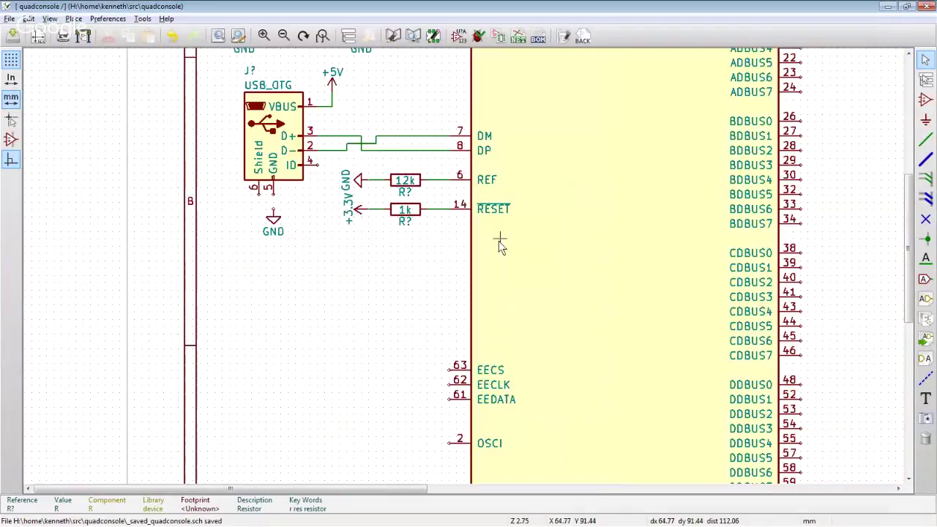
scroll(529, 255, "down", 3)
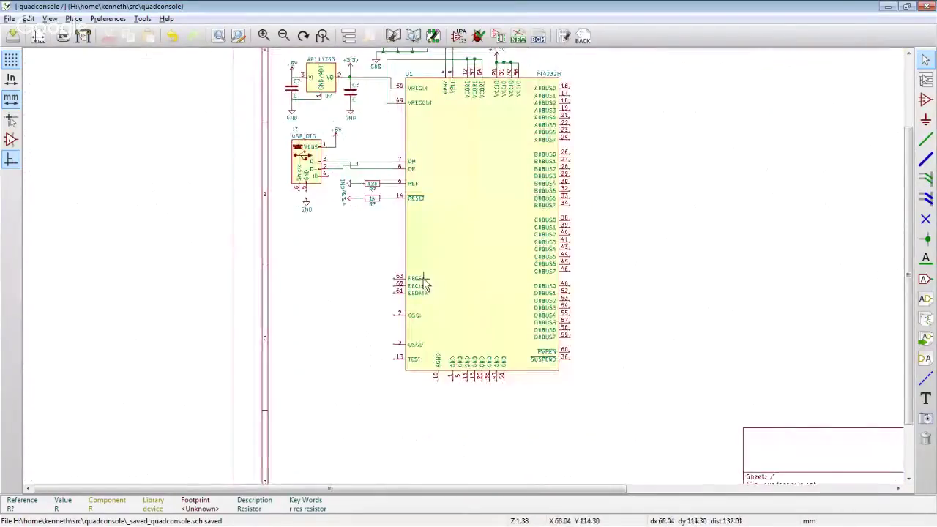
scroll(468, 251, "up", 2)
scroll(470, 251, "up", 1)
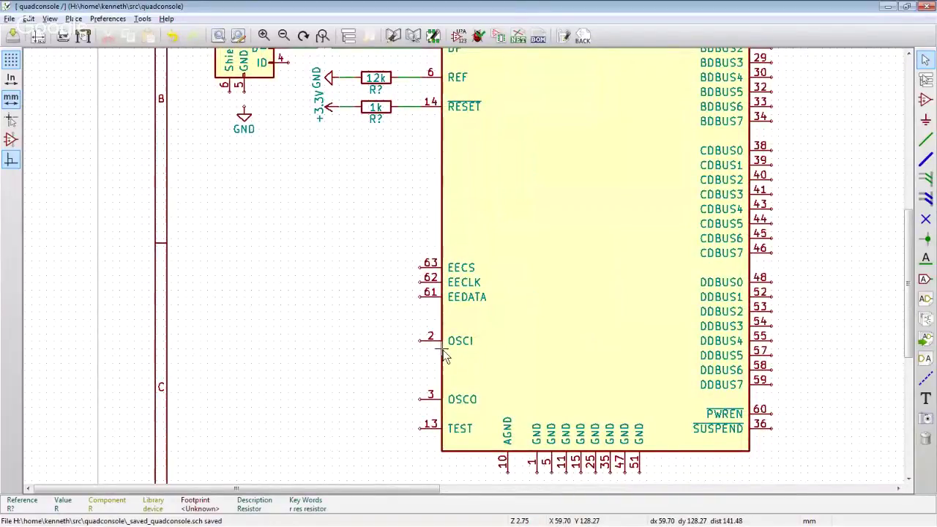
scroll(412, 371, "down", 1)
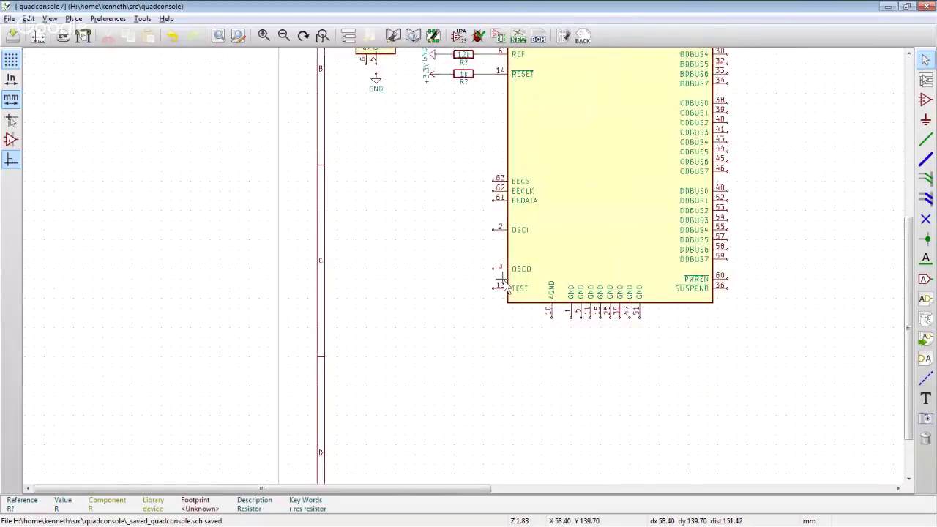
scroll(462, 266, "up", 3)
scroll(454, 253, "down", 1)
scroll(454, 248, "up", 1)
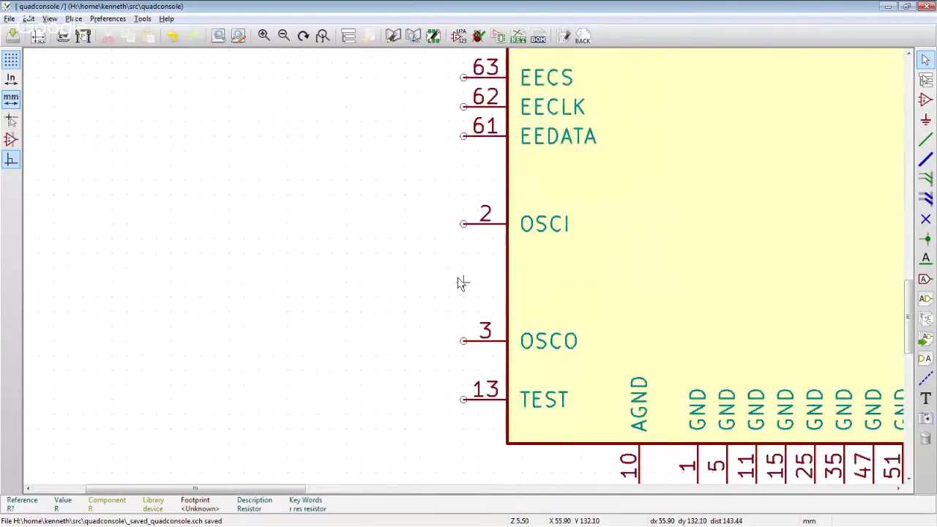
scroll(465, 286, "down", 1)
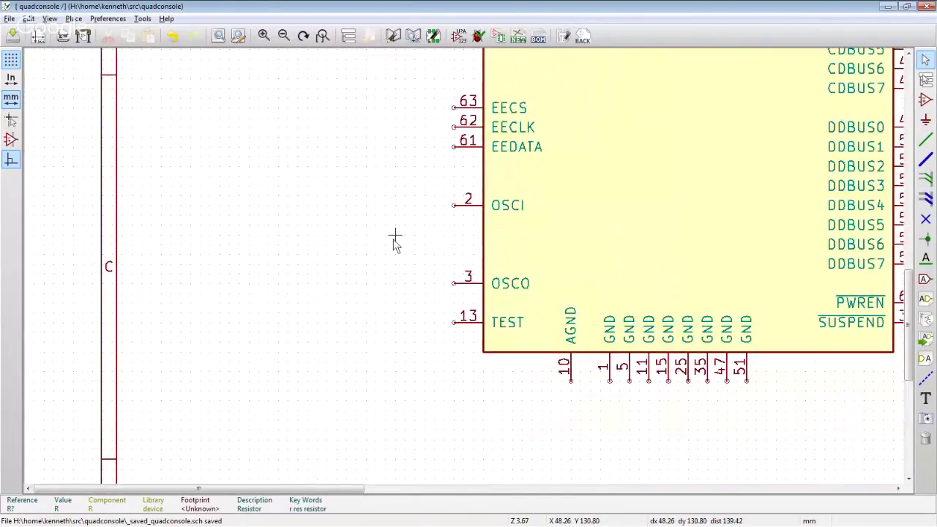
type("a")
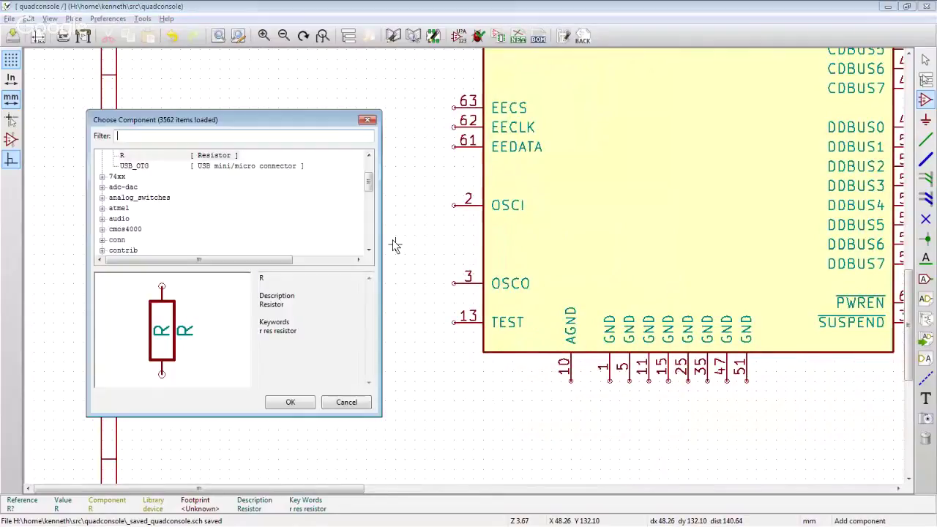
type("cry")
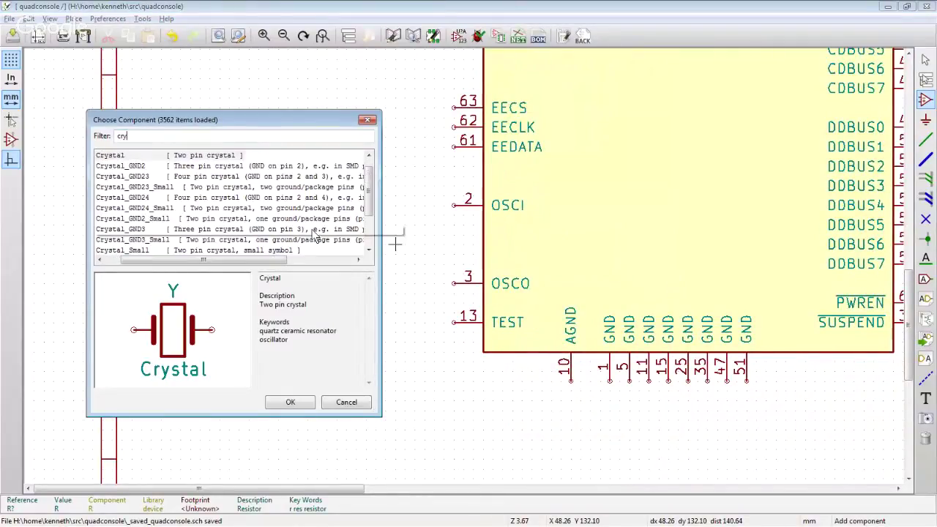
double_click(132, 156)
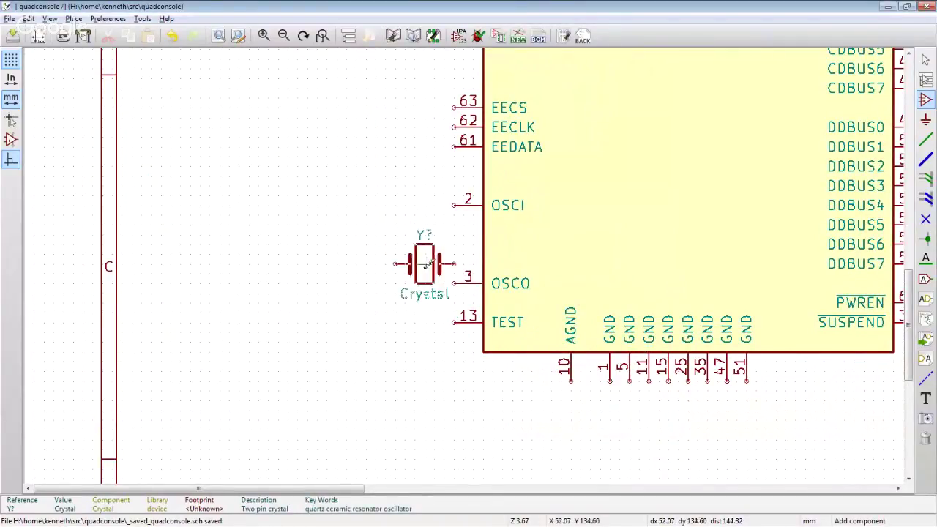
- Place the crystal vertically beside the OSCI and OSCO pins, and add a horizontal unpolarized capacitor C level with OSCI, outside the crystal
key("r")
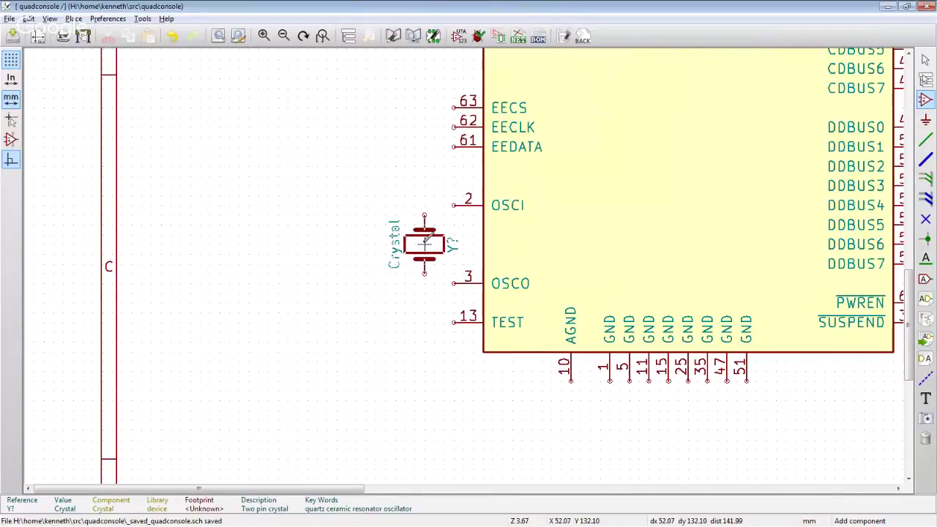
left_click(430, 238)
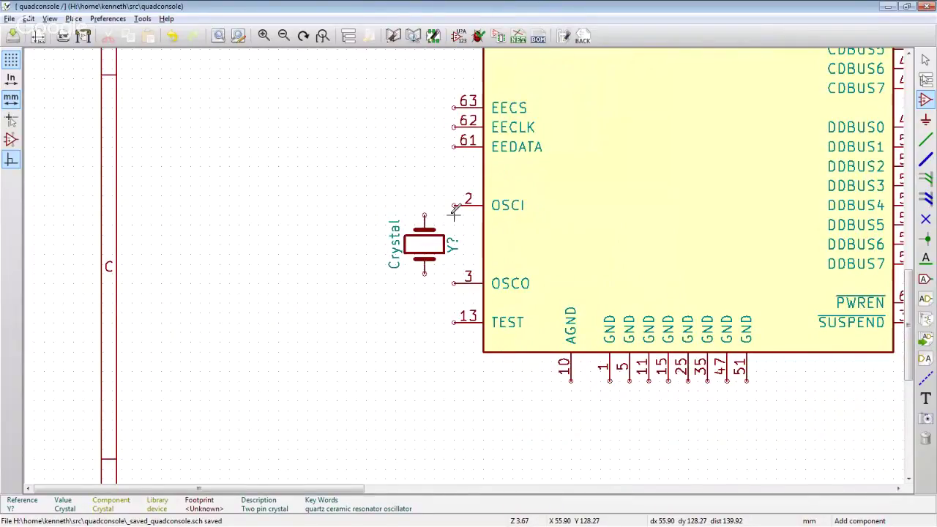
left_click(278, 282)
left_click(123, 152)
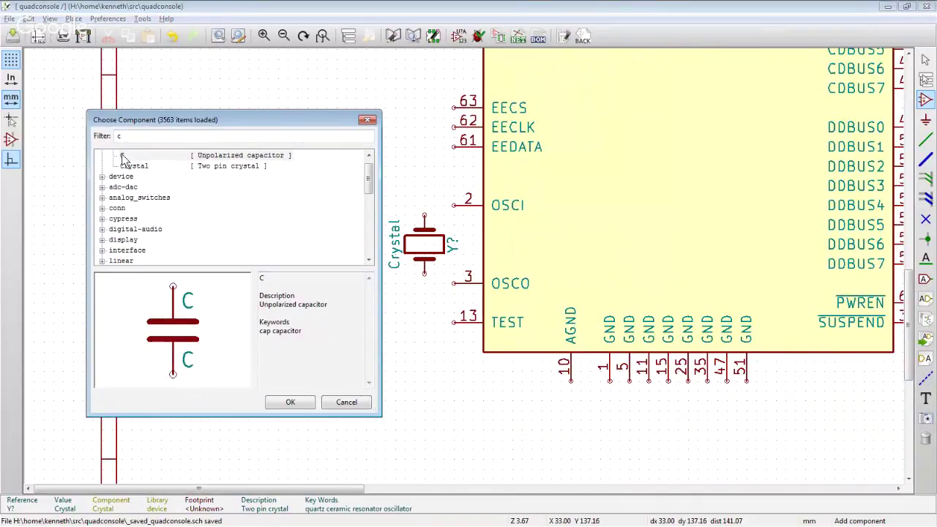
double_click(123, 154)
key("r")
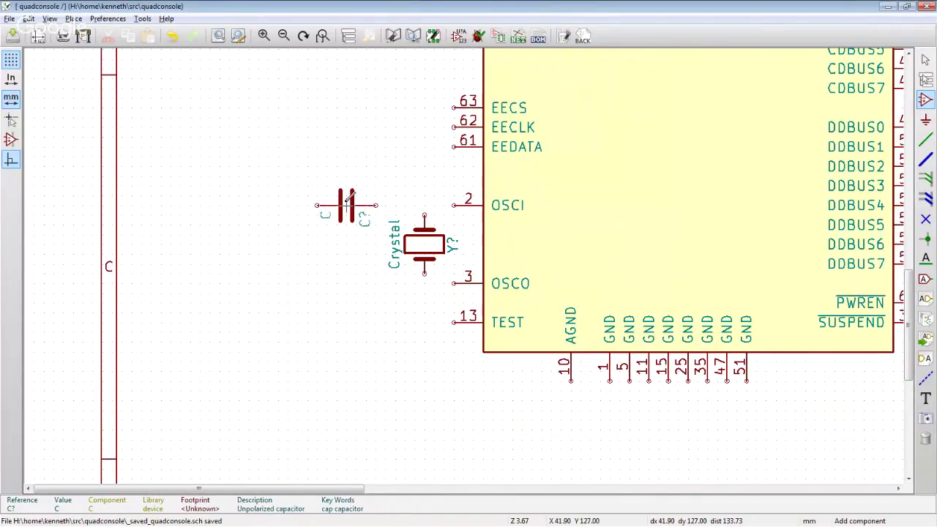
key("r")
key("r")
left_click(348, 205)
- Copy the capacitor to a position directly below, level with the OSCO pin, and set the copy's value to 27p
key("c")
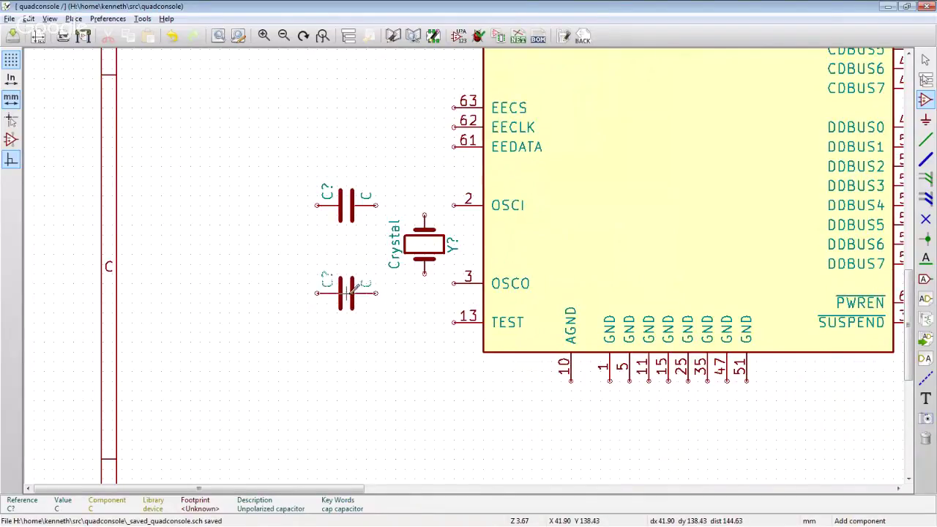
double_click(351, 287)
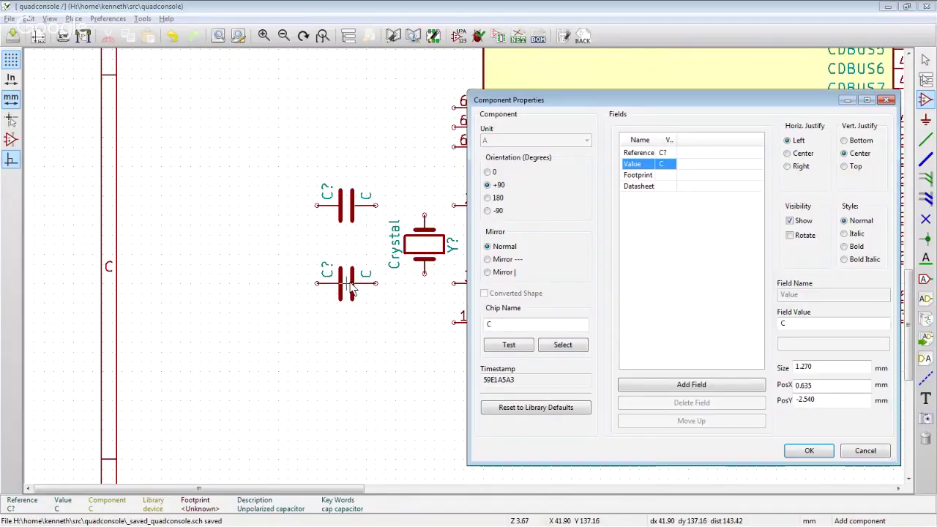
left_click(793, 323)
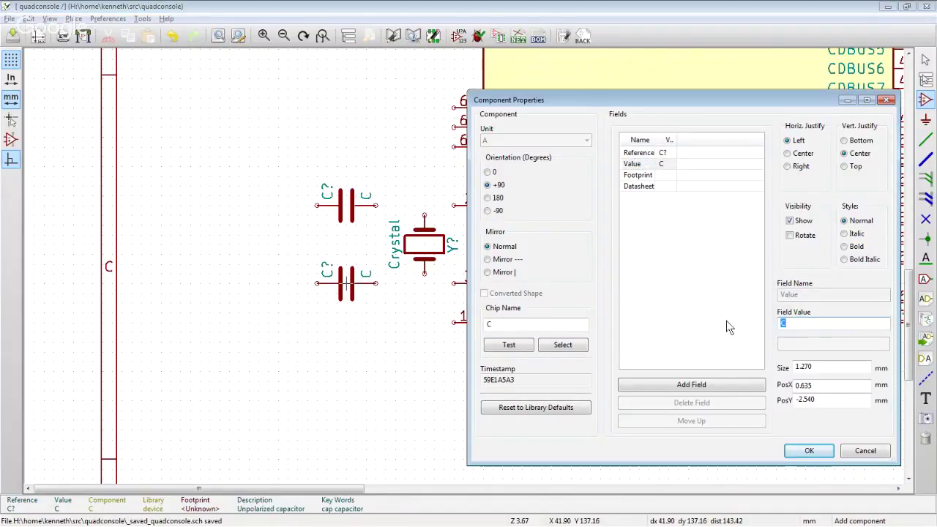
type("27p")
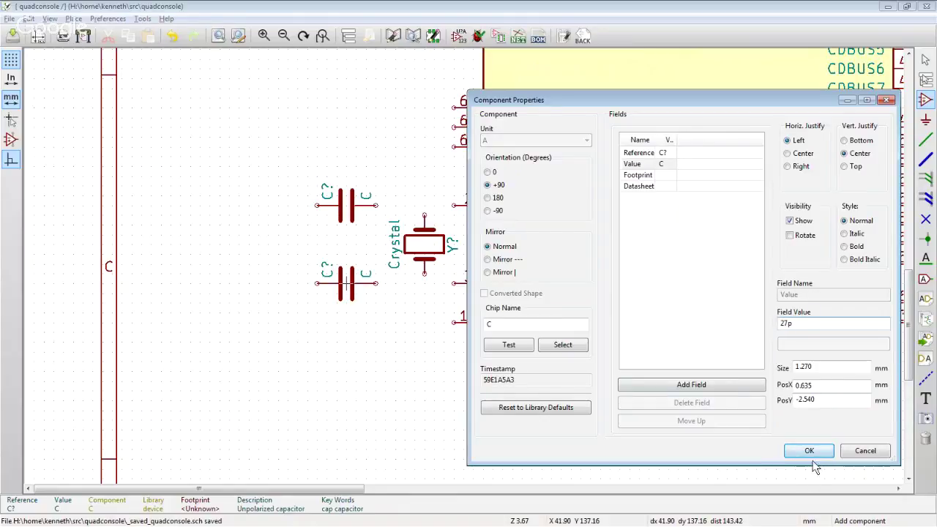
left_click(808, 450)
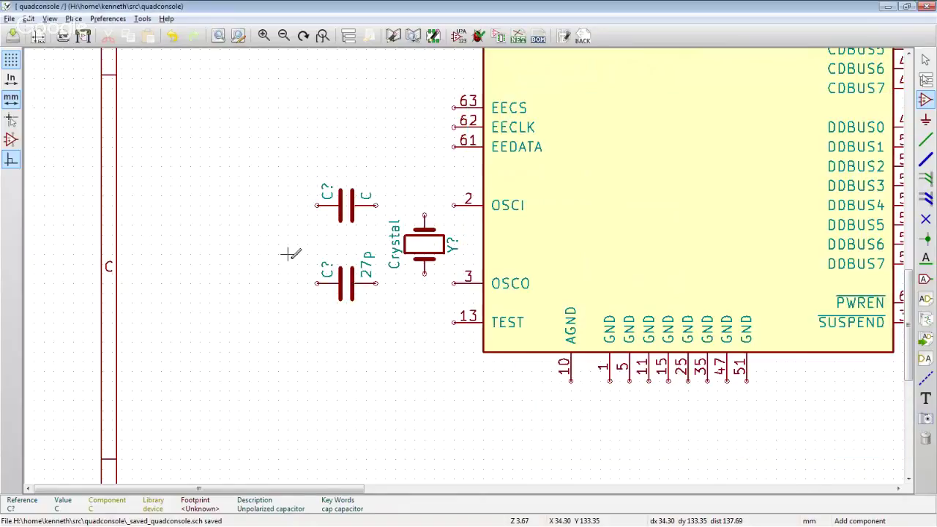
- Set the value of the capacitor level with OSCI to 27p
double_click(349, 199)
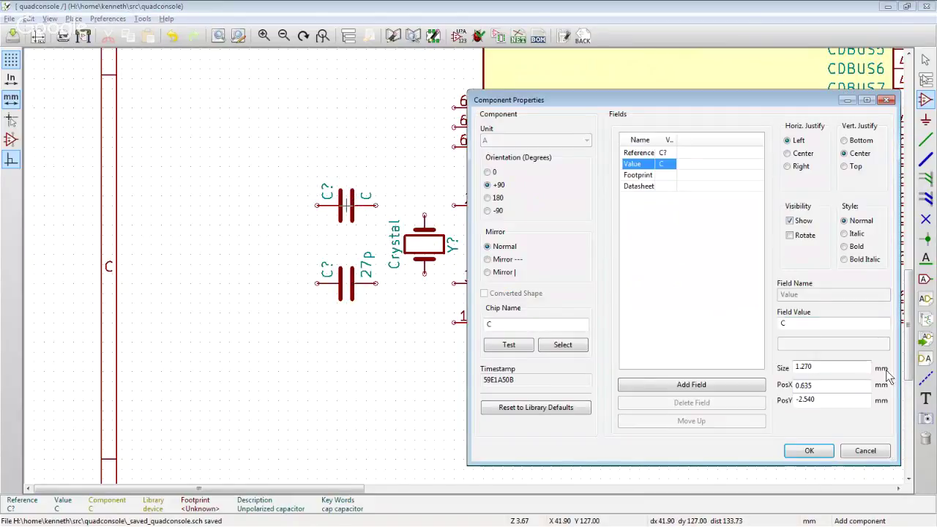
type("27p")
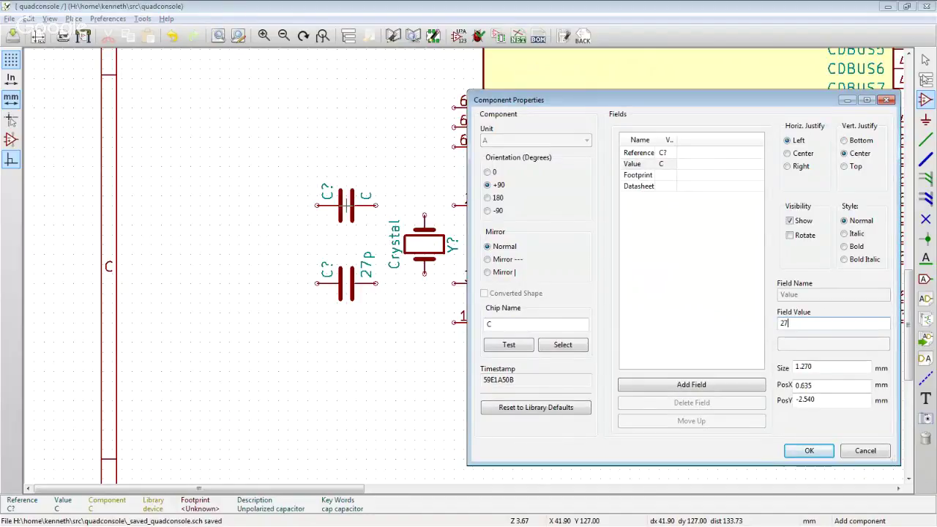
left_click(808, 450)
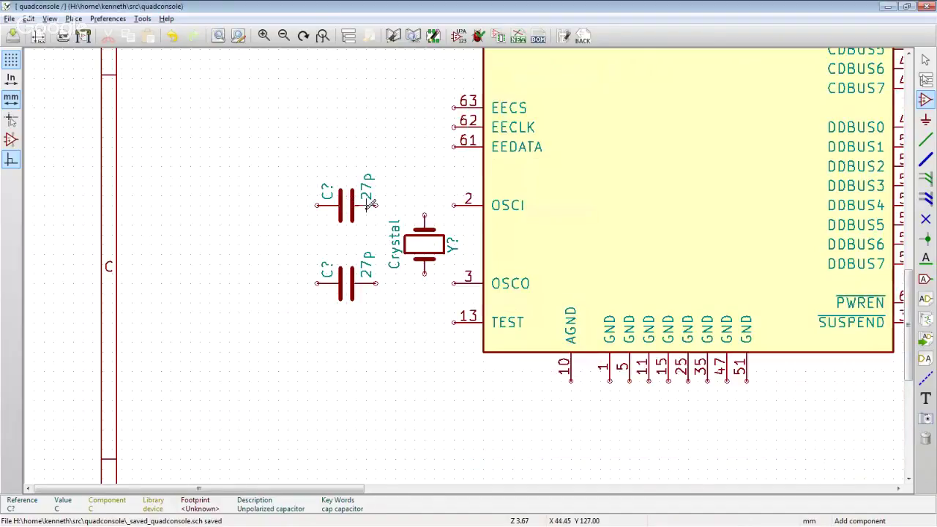
- Set the crystal's value to 12MHz
double_click(423, 235)
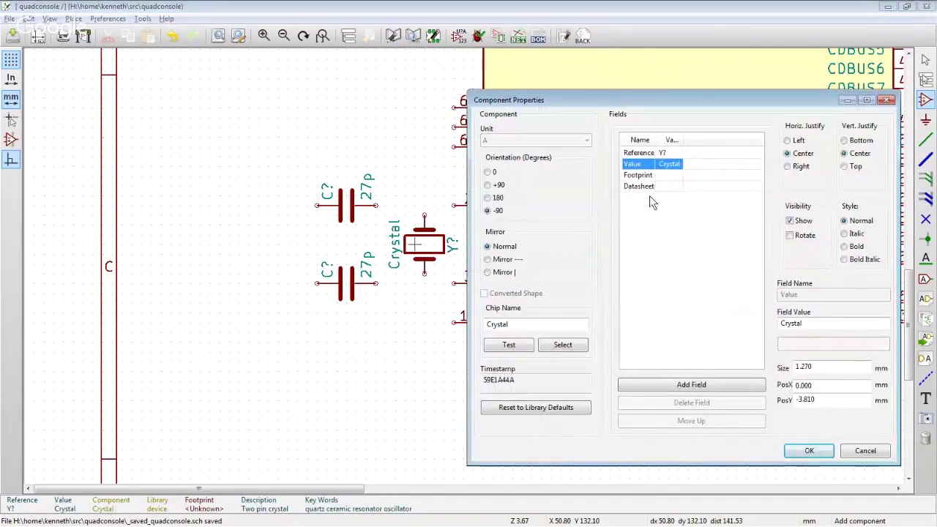
left_click(691, 308)
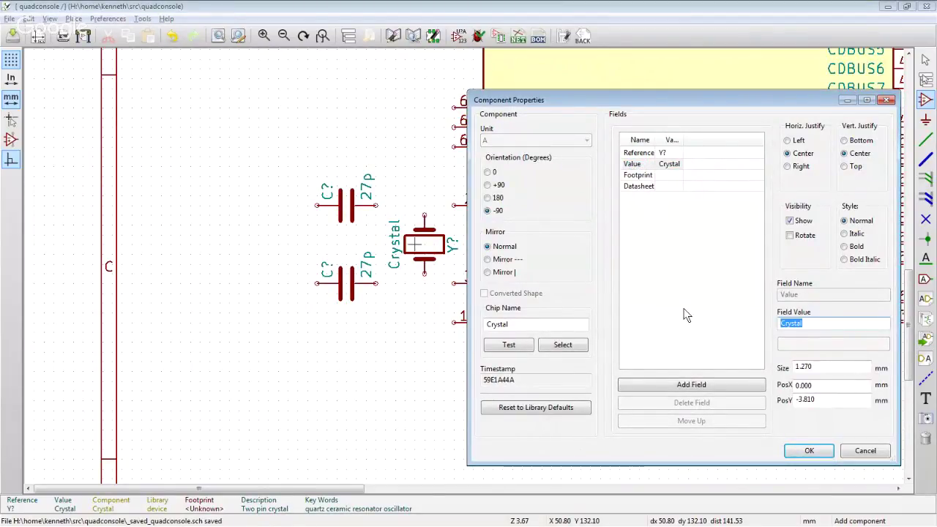
type("12MHz")
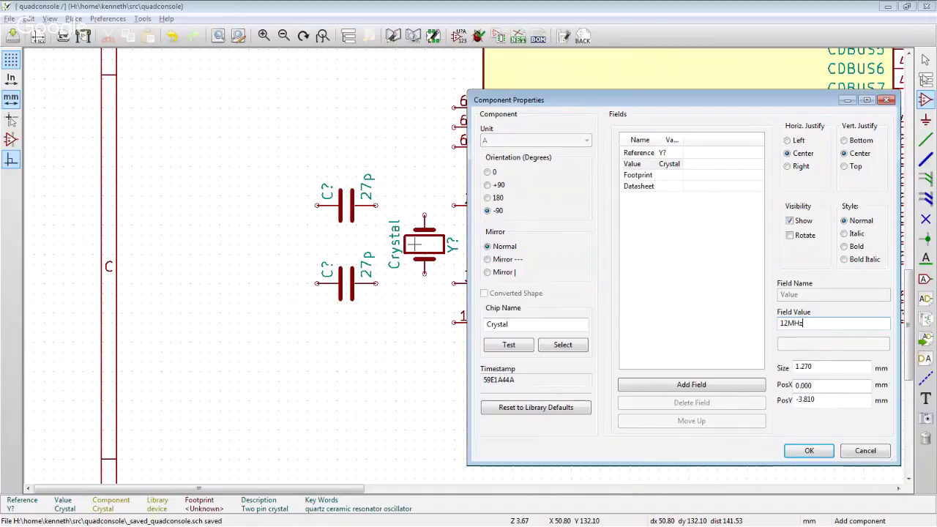
key("Return")
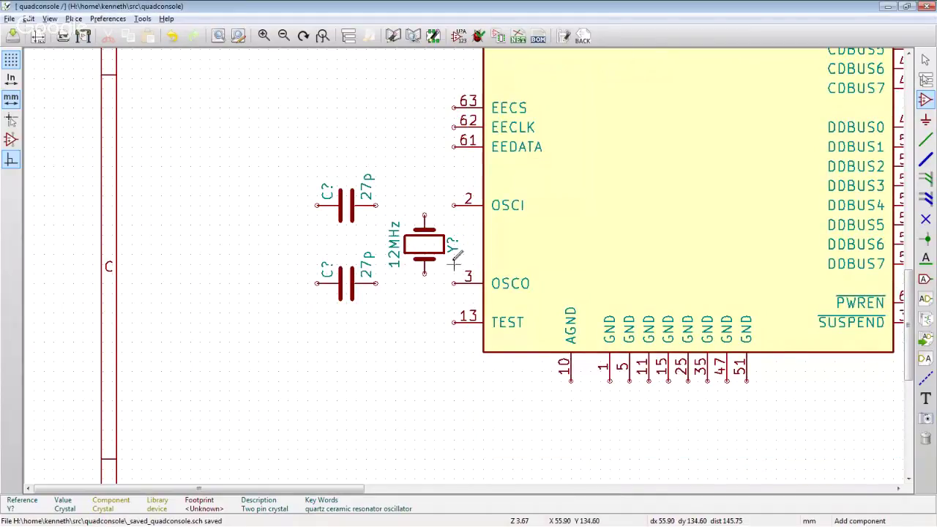
- Add a GND power symbol just below and outside the lower 27p capacitor
left_click(293, 311)
key("Escape")
key("p")
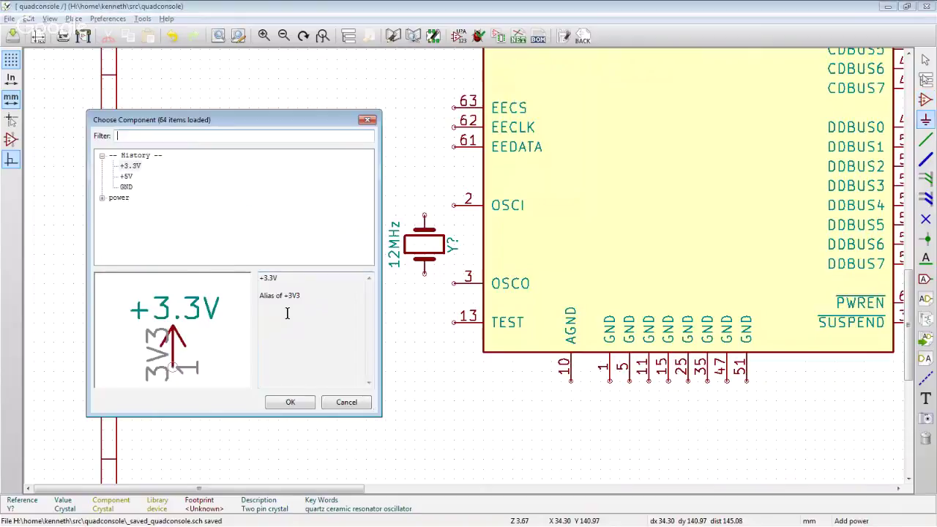
double_click(145, 186)
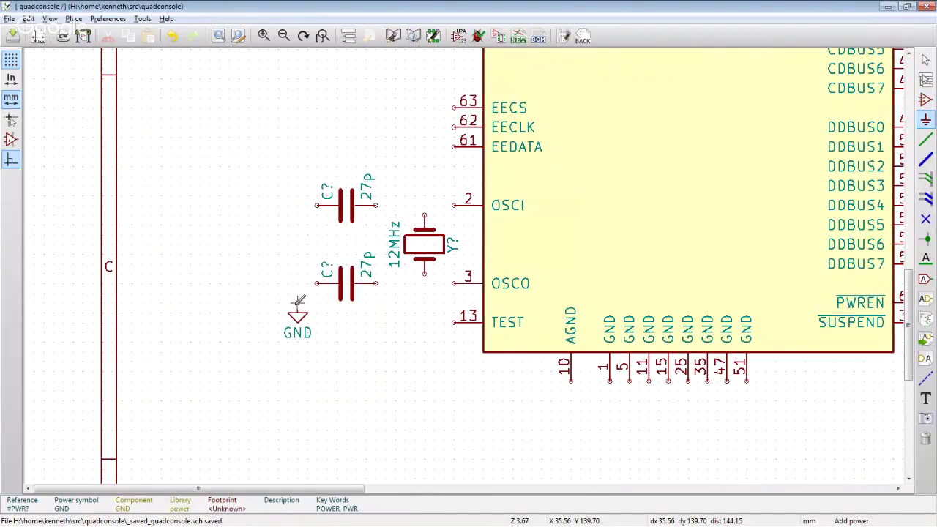
double_click(299, 300)
key("Escape")
- Wire the outer ends of both 27p capacitors to the GND symbol
key("w")
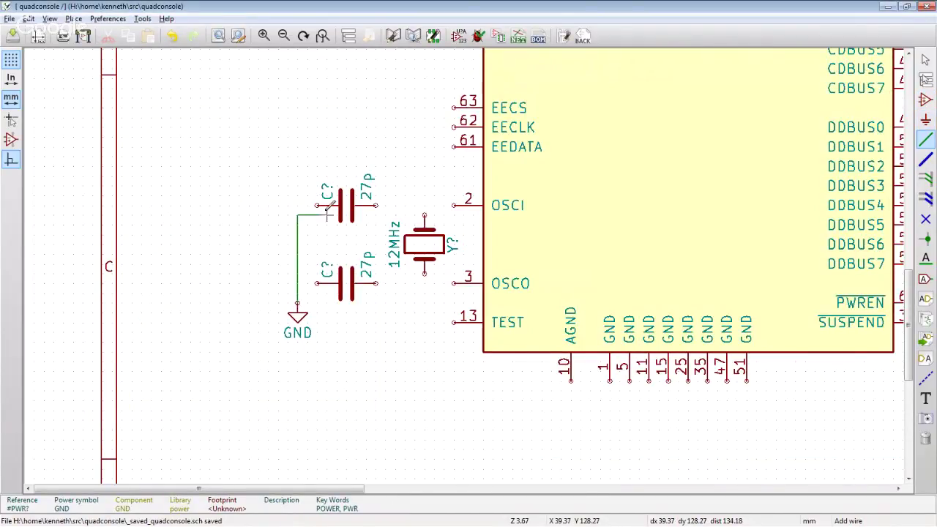
left_click(315, 205)
left_click(317, 283)
left_click(297, 283)
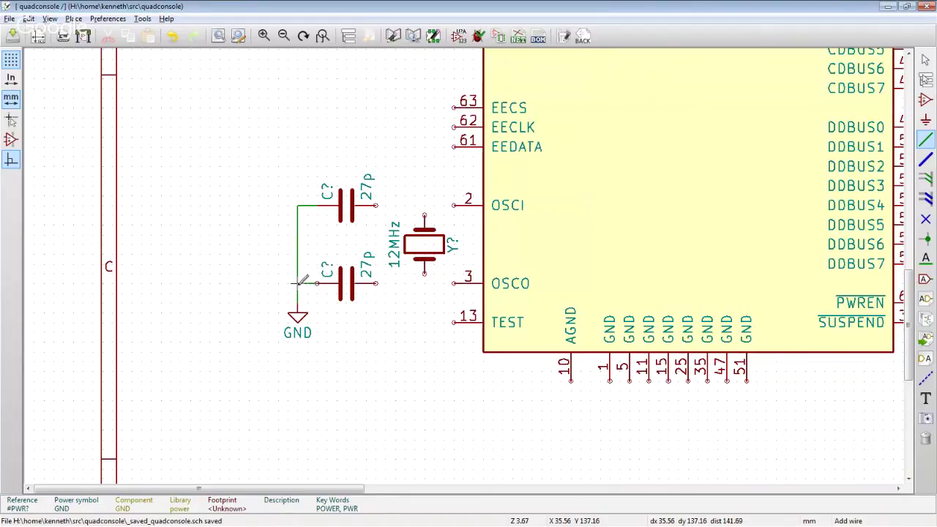
- Wire the lower capacitor's inner end to OSCO and the upper capacitor's inner end to OSCI
left_click(376, 283)
left_click(454, 283)
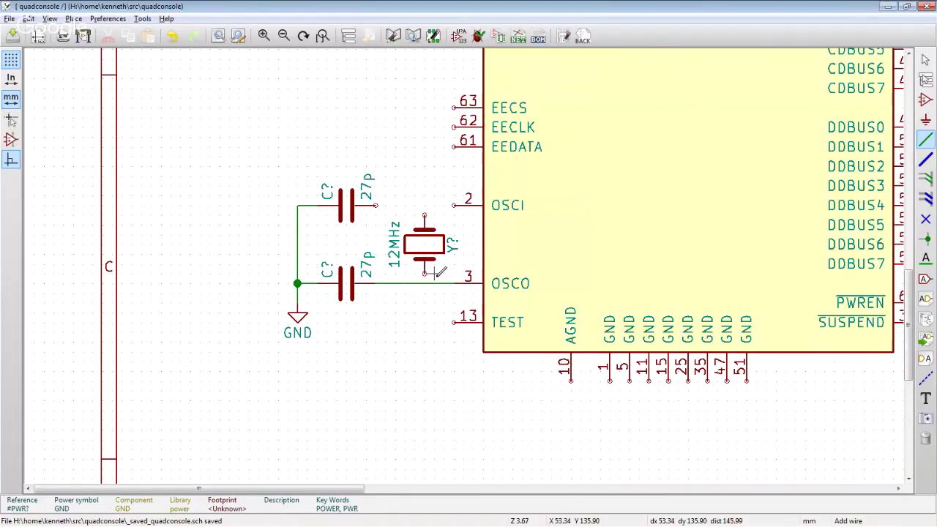
left_click(376, 206)
left_click(453, 206)
- Connect the crystal's two pins to the OSCI and OSCO wires
left_click(424, 215)
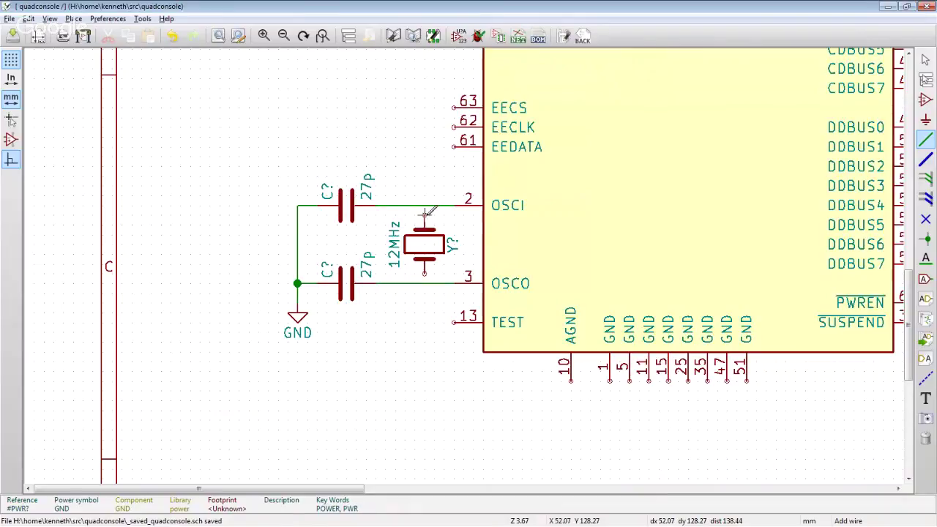
left_click(424, 206)
left_click(424, 271)
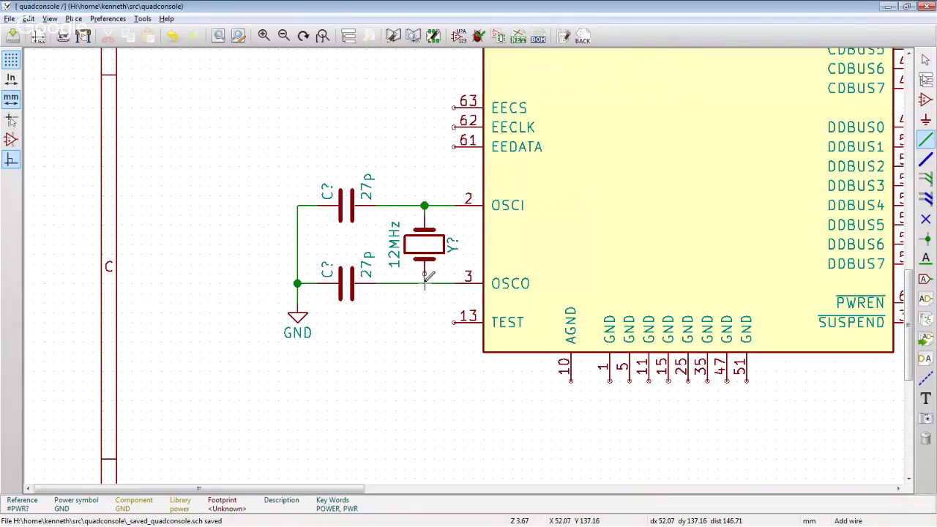
left_click(425, 284)
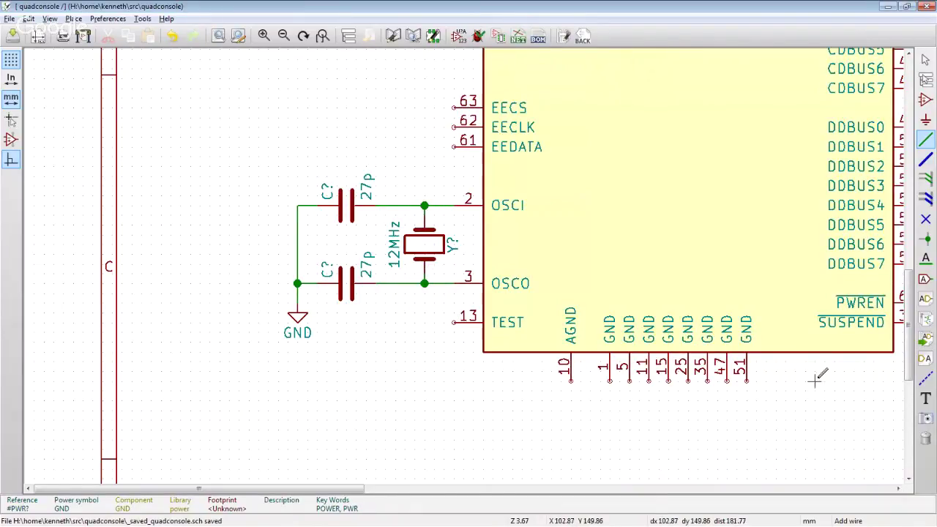
- Add a GND power symbol below the chip's AGND pin 10
key("p")
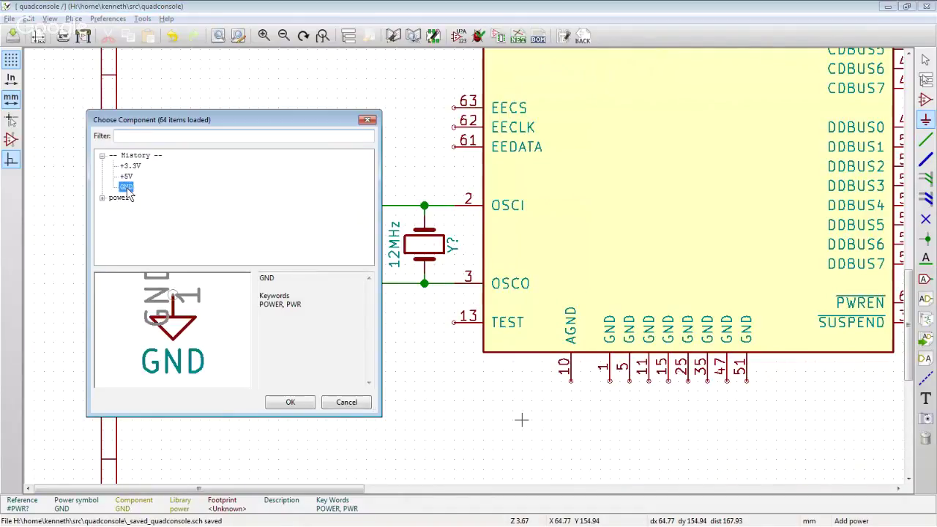
key("Return")
left_click(395, 159)
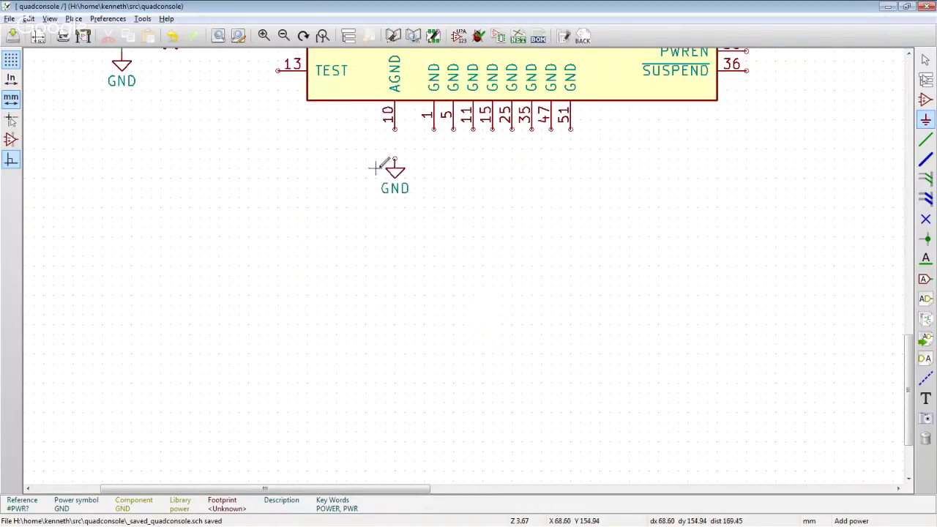
left_click(277, 69)
key("Escape")
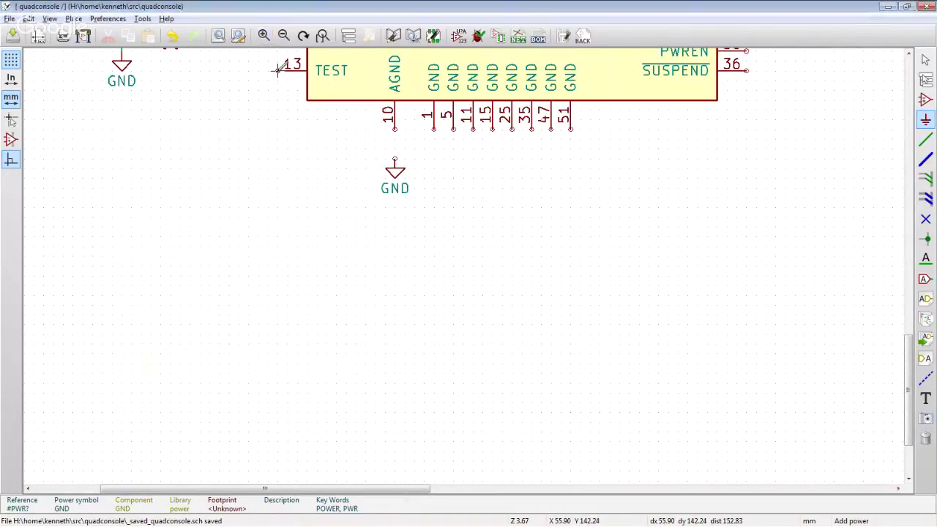
- Wire TEST pin 13 to GND pin 51 beneath the chip, and join AGND pin 10 and the GND symbol to this wire
key("w")
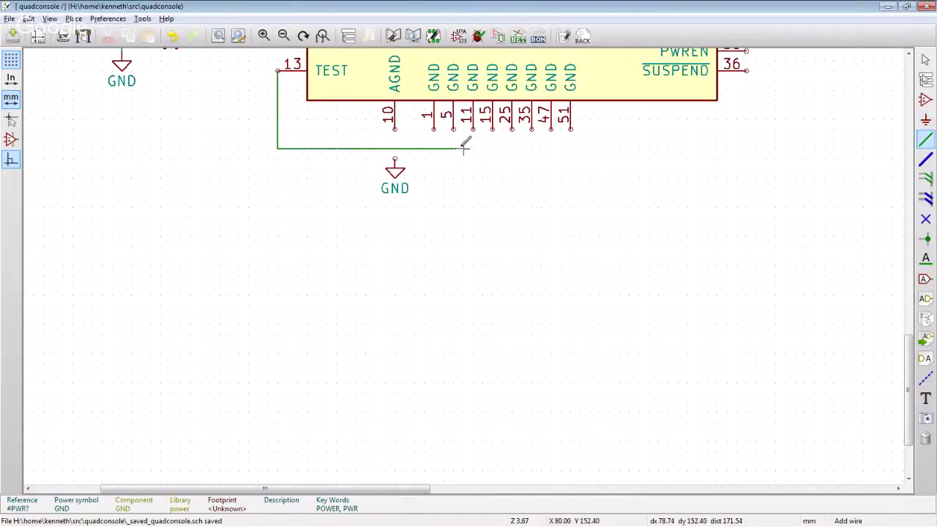
left_click(570, 130)
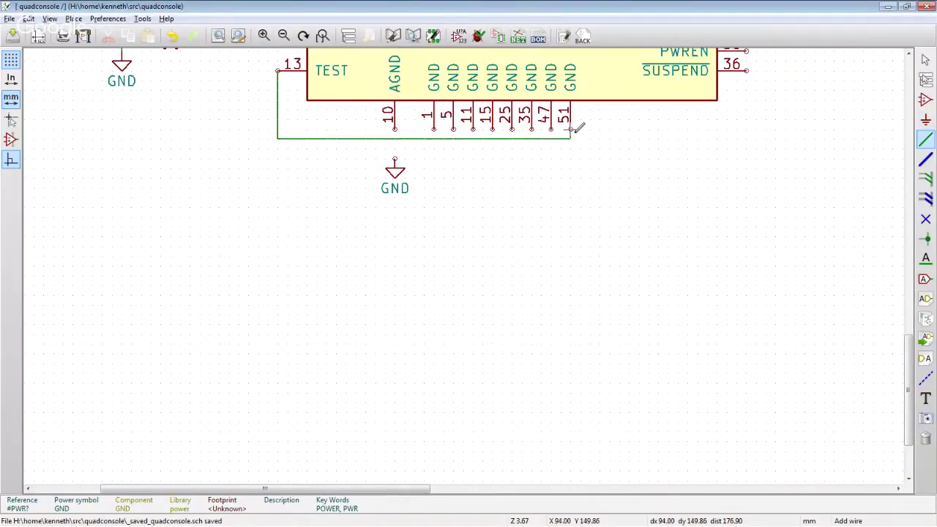
left_click(395, 159)
left_click(394, 130)
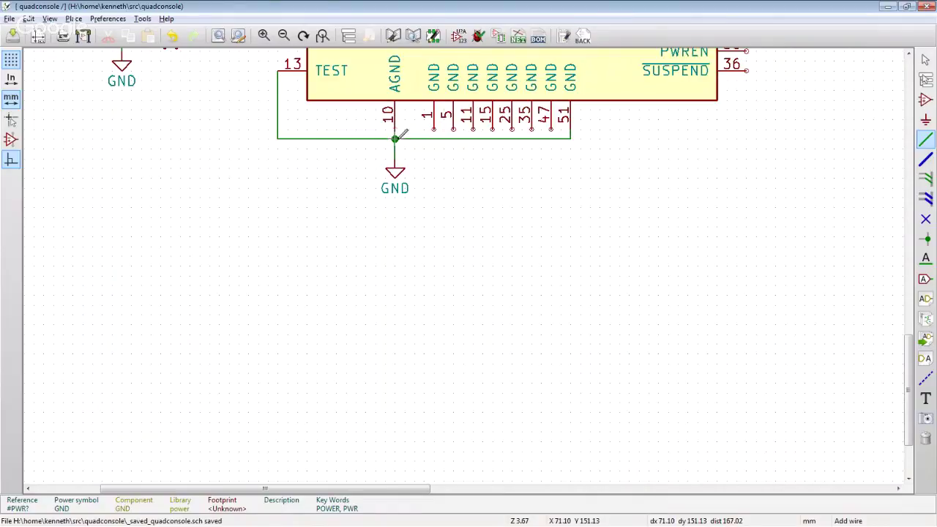
- Connect the chip's GND pins 1, 5, 11, 15, 25, 35 and 47 to the ground wire beneath them
left_click(434, 138)
left_click(433, 130)
left_click(453, 130)
left_click(453, 138)
left_click(472, 130)
left_click(472, 138)
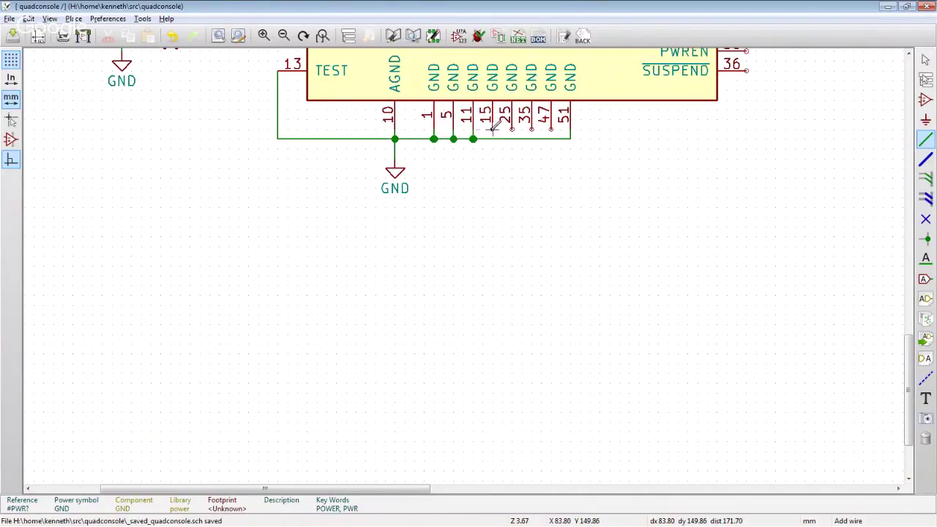
left_click(492, 131)
left_click(492, 139)
left_click(510, 131)
left_click(511, 138)
left_click(531, 131)
left_click(531, 139)
left_click(551, 130)
left_click(551, 138)
- Look over the schematic, and switch to the FT4232H datasheet in the browser to examine the Figure 4.1 RS232 Configuration circuit
scroll(534, 242, "down", 1)
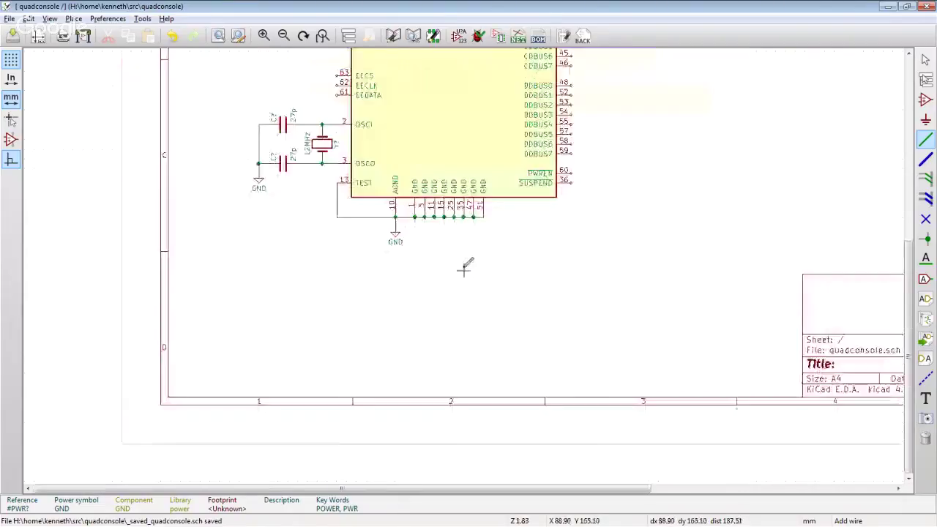
scroll(464, 270, "down", 1)
scroll(464, 270, "up", 1)
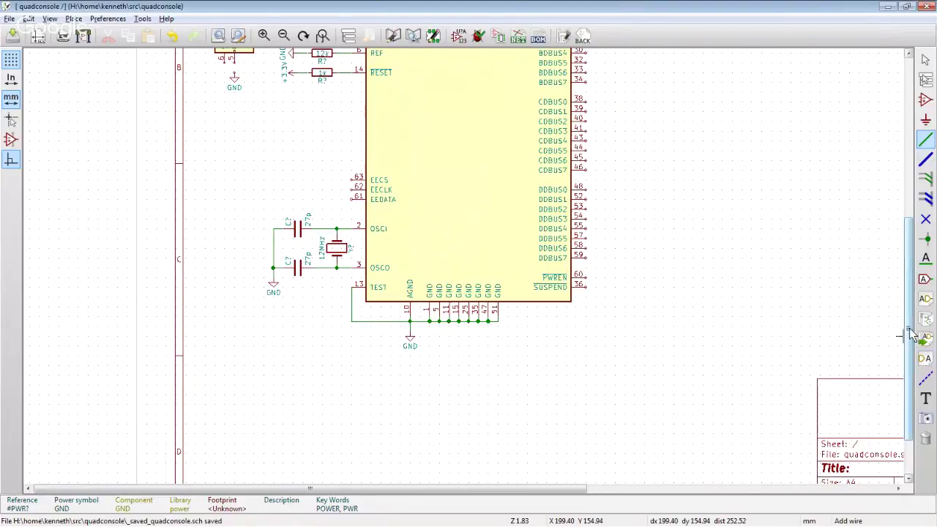
left_click_drag(905, 334, 908, 256)
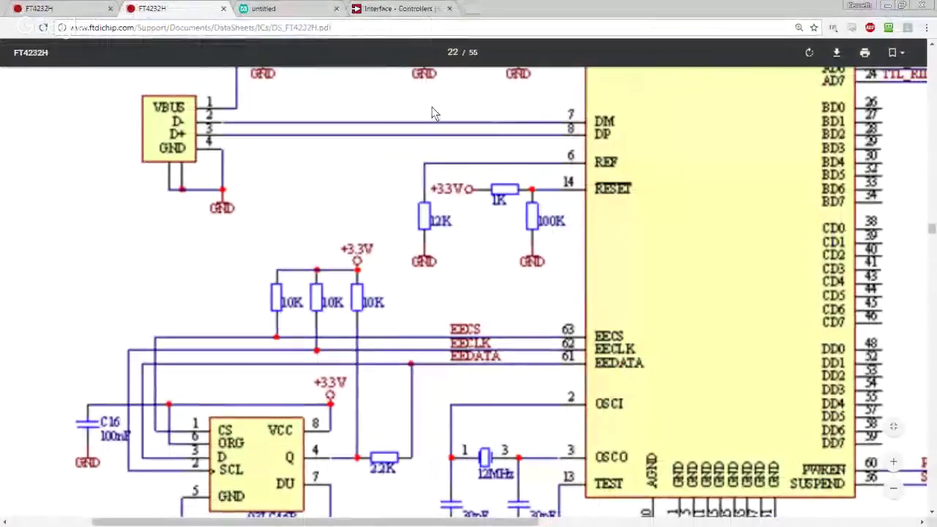
scroll(453, 235, "down", 2, "ctrl")
scroll(476, 286, "up", 3)
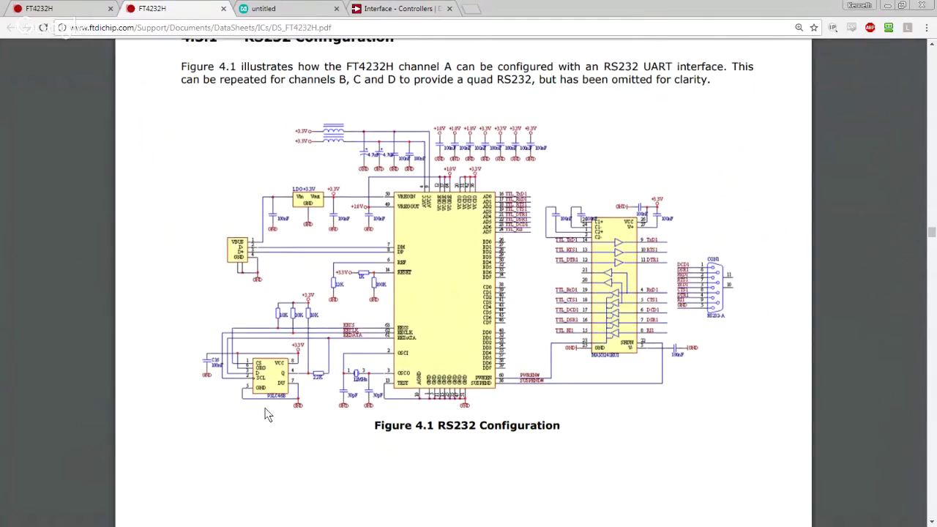
- Go back through the FT4232H datasheet to Table 3.11, the EEPROM Interface Group for the 56-pin package
scroll(263, 415, "up", 1)
scroll(278, 409, "up", 5)
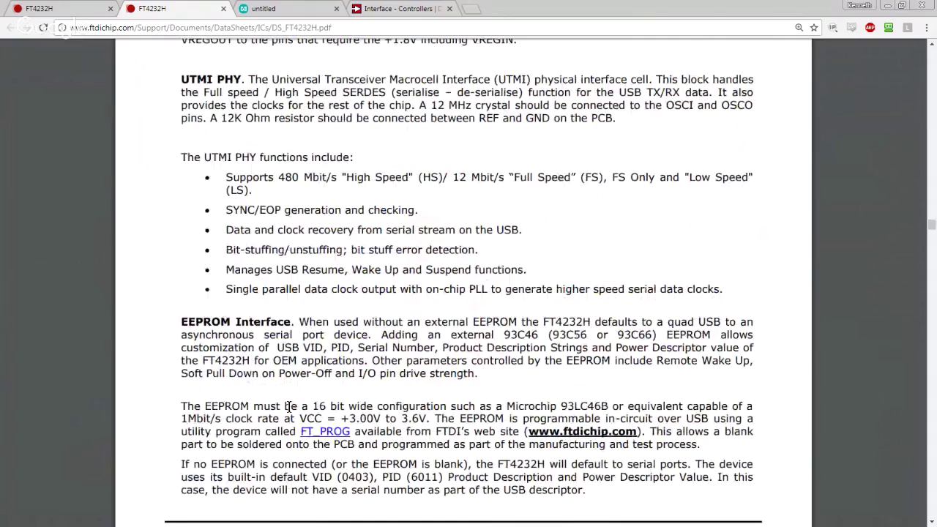
scroll(288, 406, "up", 5)
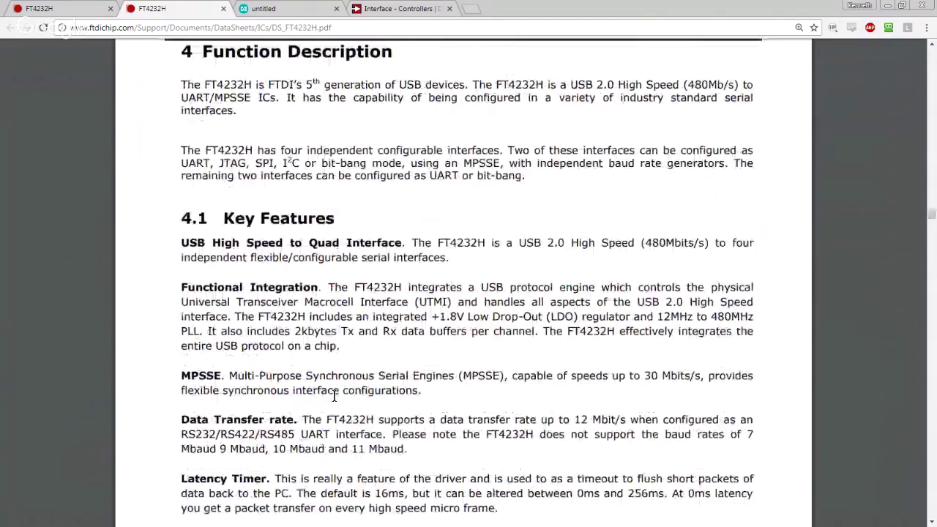
scroll(337, 395, "up", 5)
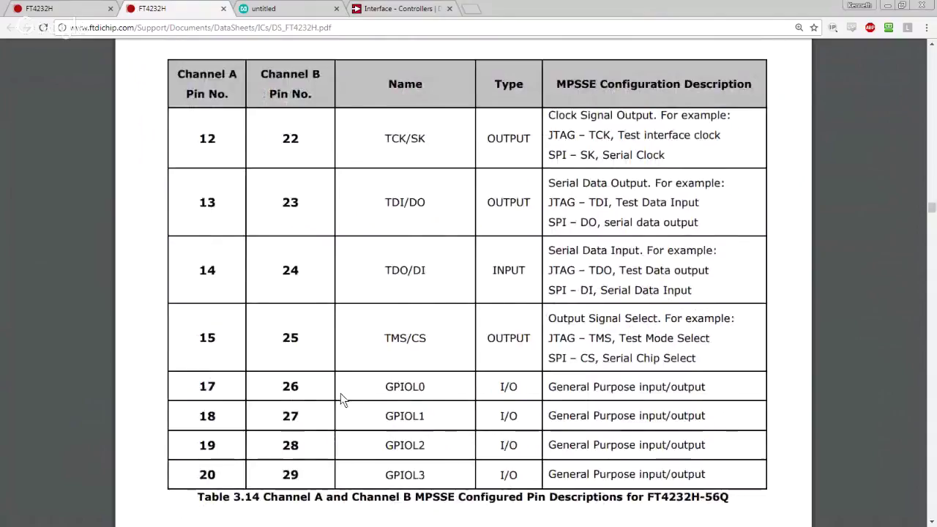
scroll(341, 395, "up", 6)
scroll(361, 383, "down", 3, "ctrl")
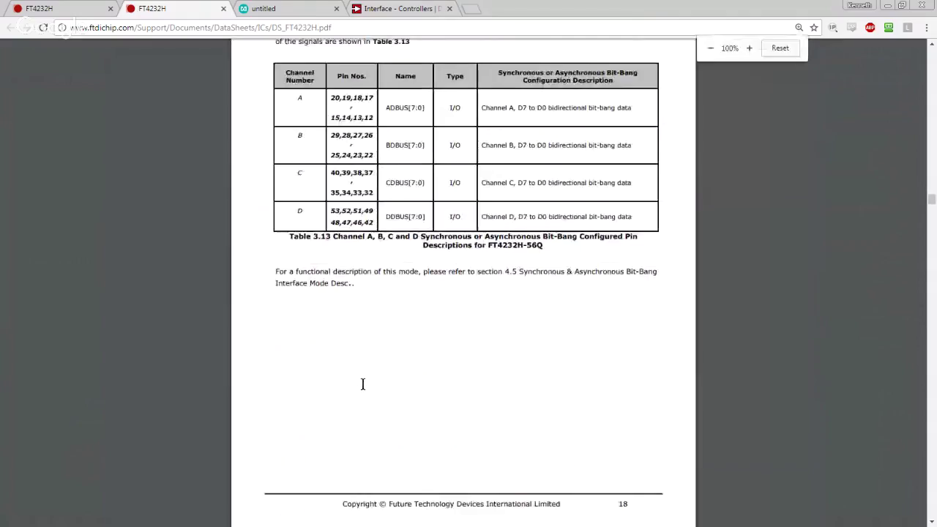
scroll(363, 384, "up", 5)
scroll(360, 383, "up", 8)
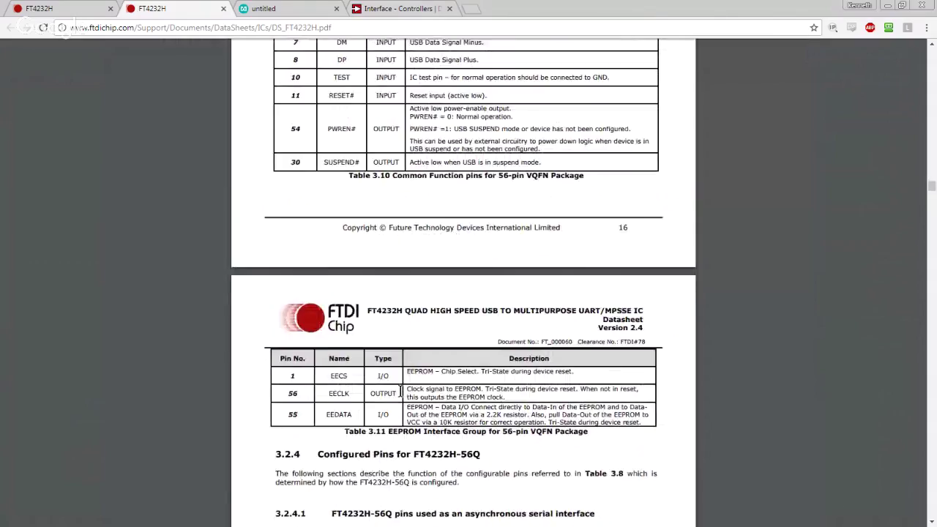
scroll(400, 393, "down", 2)
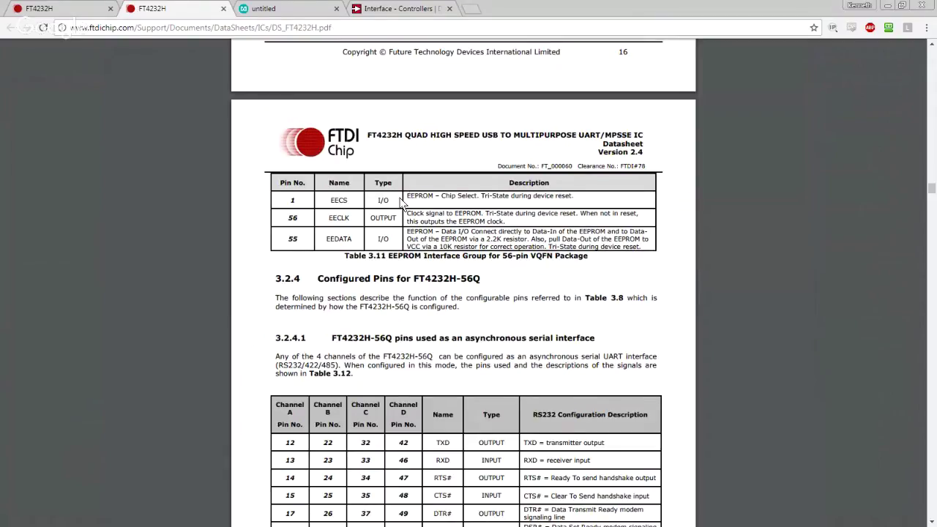
- Read the EECS, EECLK and EEDATA pin descriptions in Table 3.11, including how EEDATA connects to the EEPROM
left_click_drag(440, 196, 569, 188)
left_click(523, 231)
left_click_drag(411, 214, 516, 233)
left_click(435, 213)
left_click_drag(433, 214, 504, 222)
left_click_drag(410, 231, 547, 239)
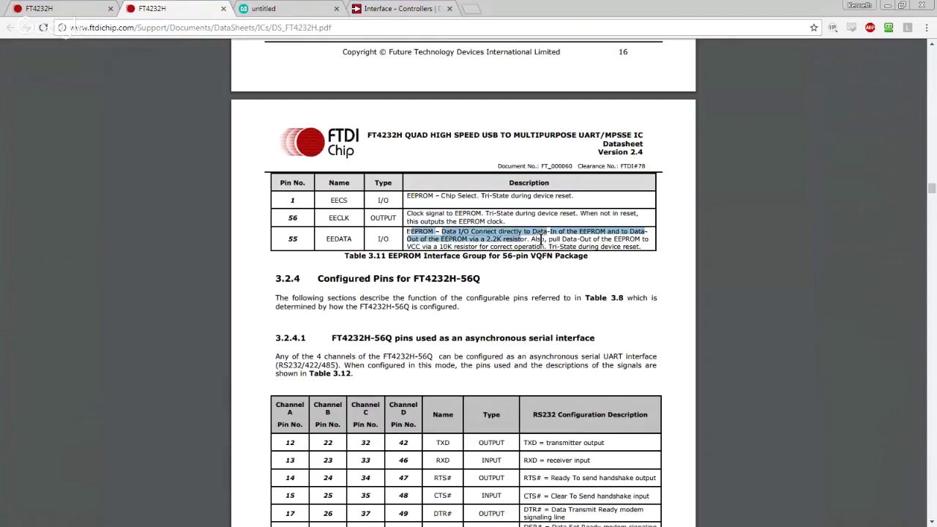
left_click(556, 287)
scroll(554, 285, "up", 1)
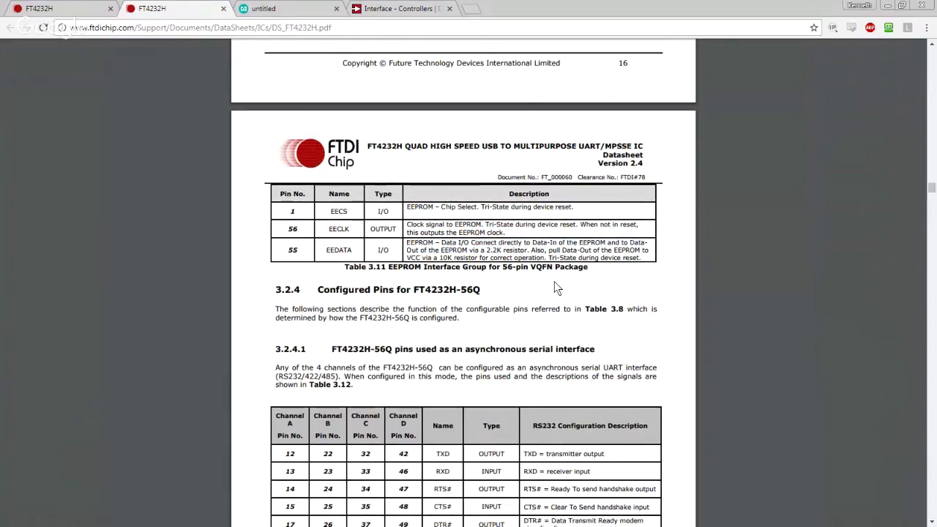
- Find the datasheet's table of contents and open section 7, EEPROM Configuration
scroll(554, 281, "up", 6)
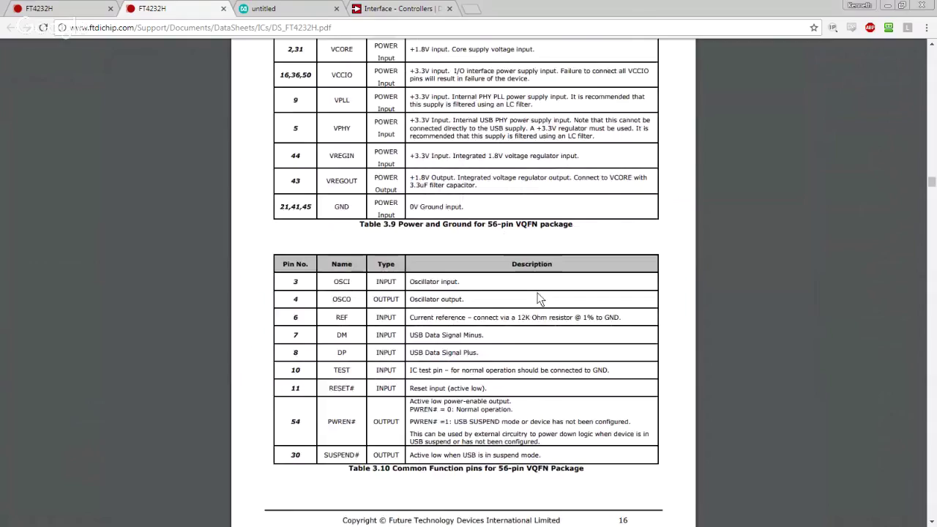
scroll(546, 290, "up", 18)
scroll(547, 288, "up", 5)
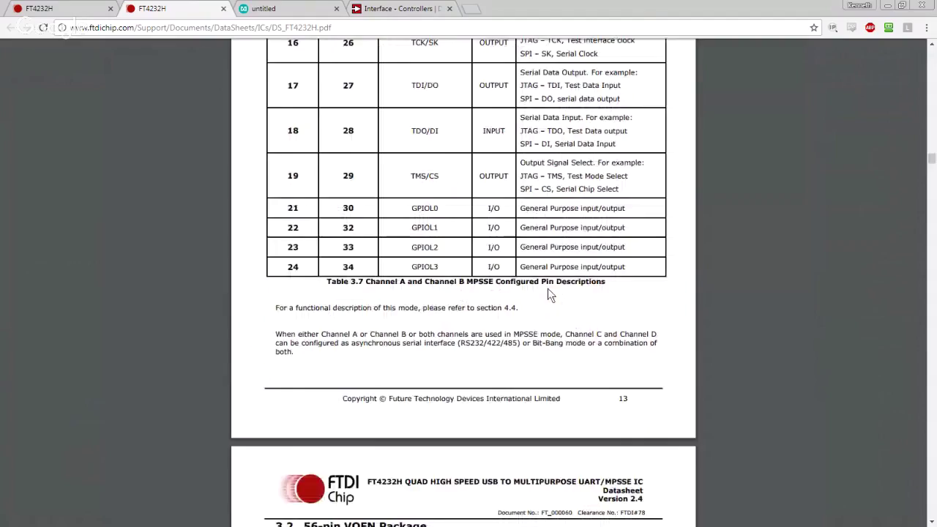
scroll(548, 288, "up", 6)
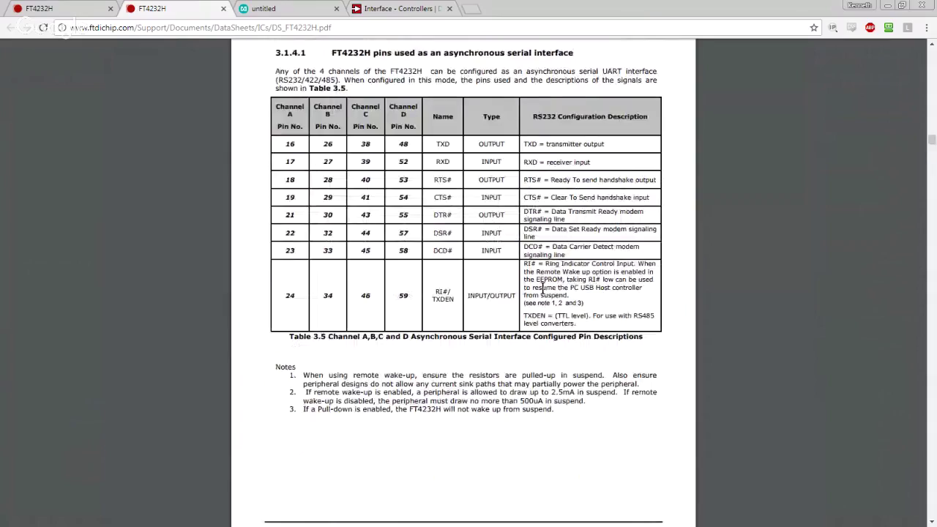
scroll(546, 290, "up", 20)
scroll(548, 292, "up", 13)
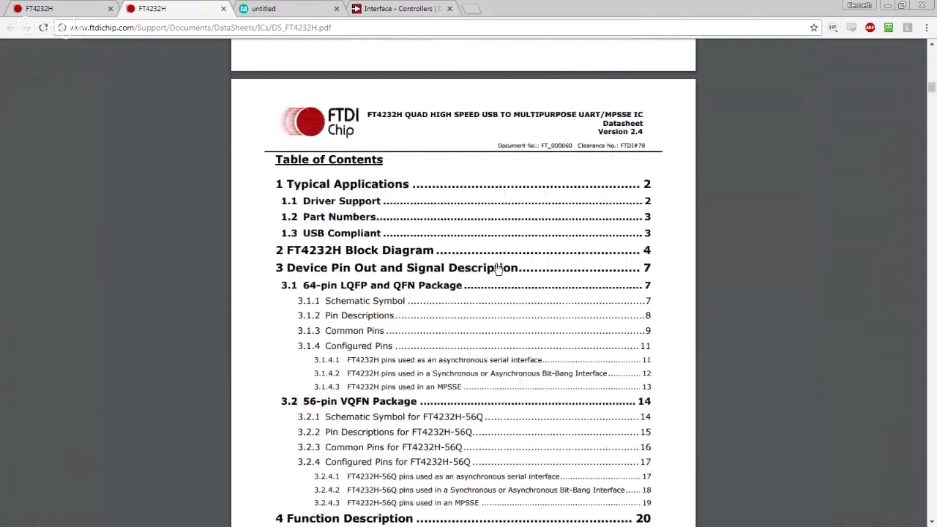
scroll(259, 230, "down", 3)
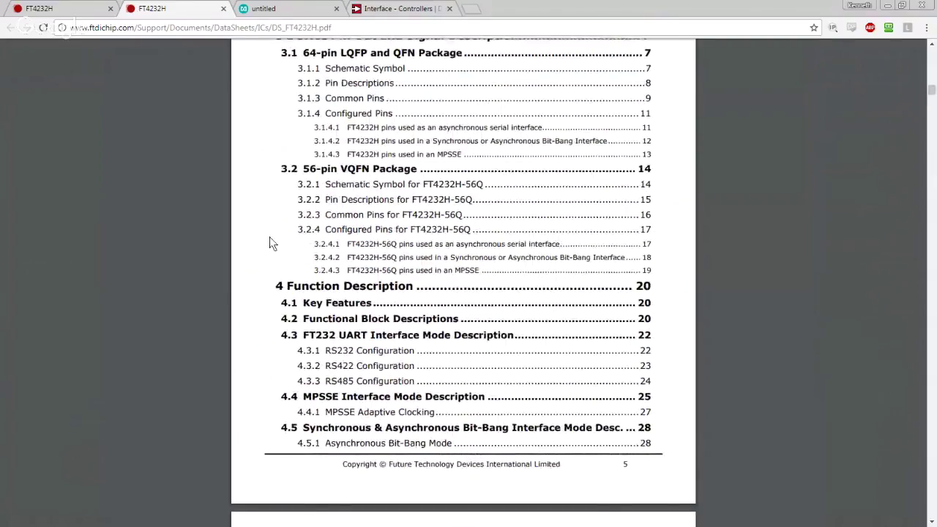
scroll(257, 249, "down", 1)
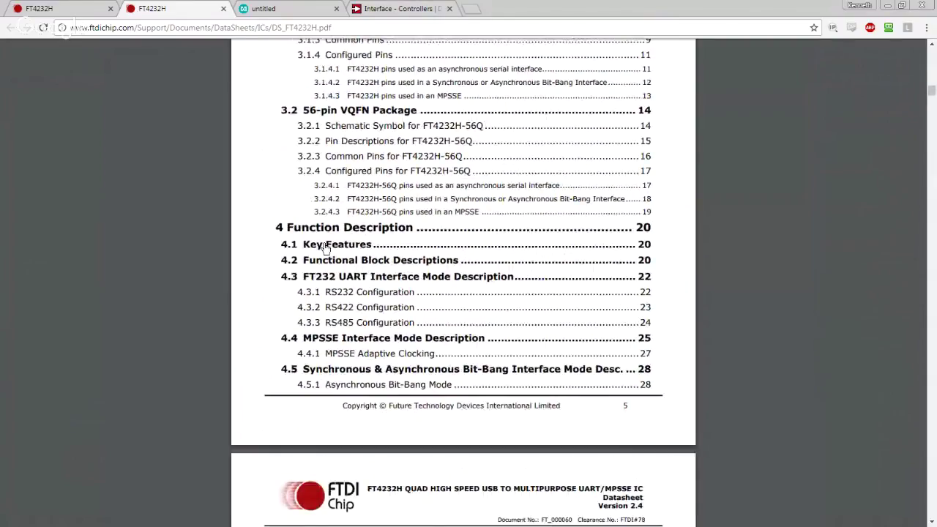
scroll(267, 272, "down", 1)
scroll(263, 267, "down", 2)
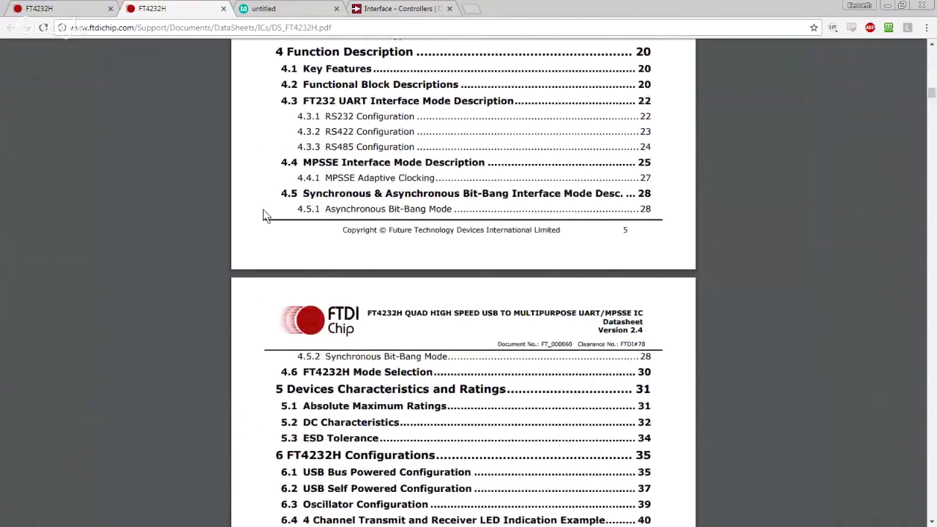
scroll(266, 216, "down", 2)
scroll(266, 216, "down", 2)
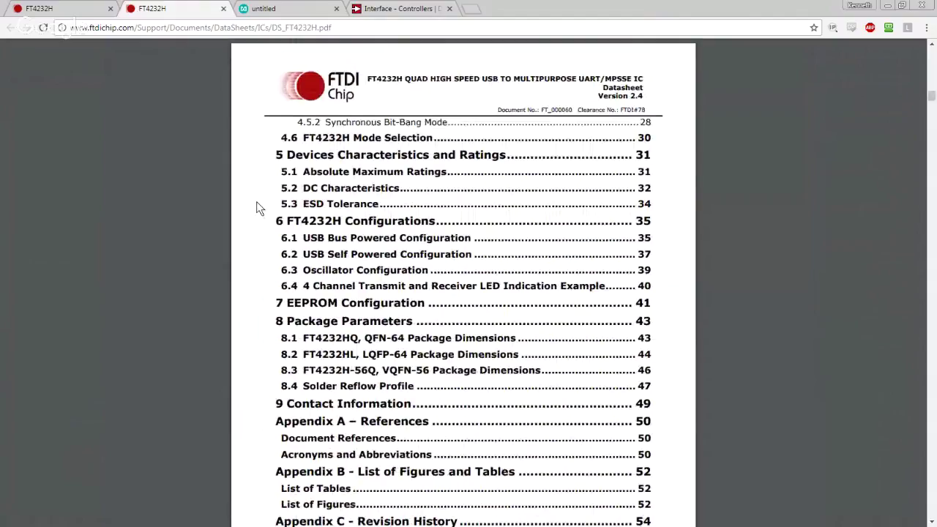
scroll(424, 81, "down", 1)
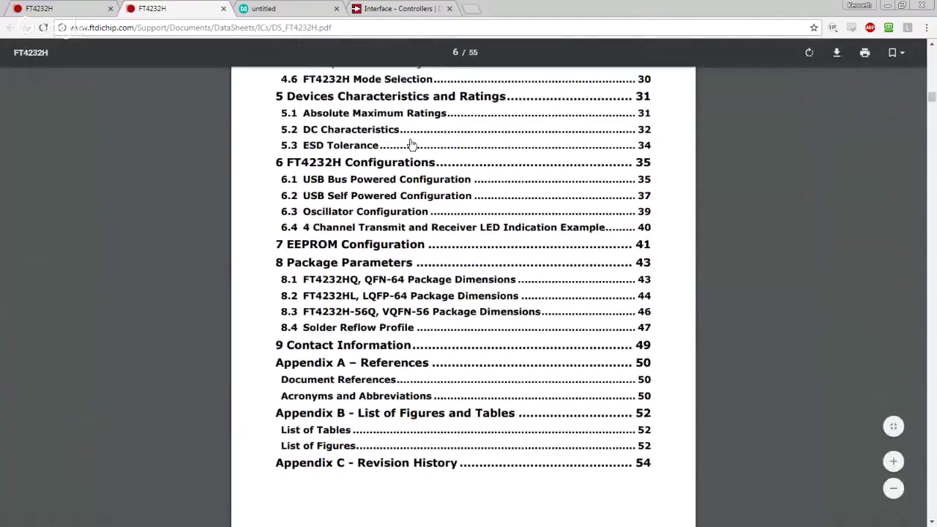
left_click(373, 245)
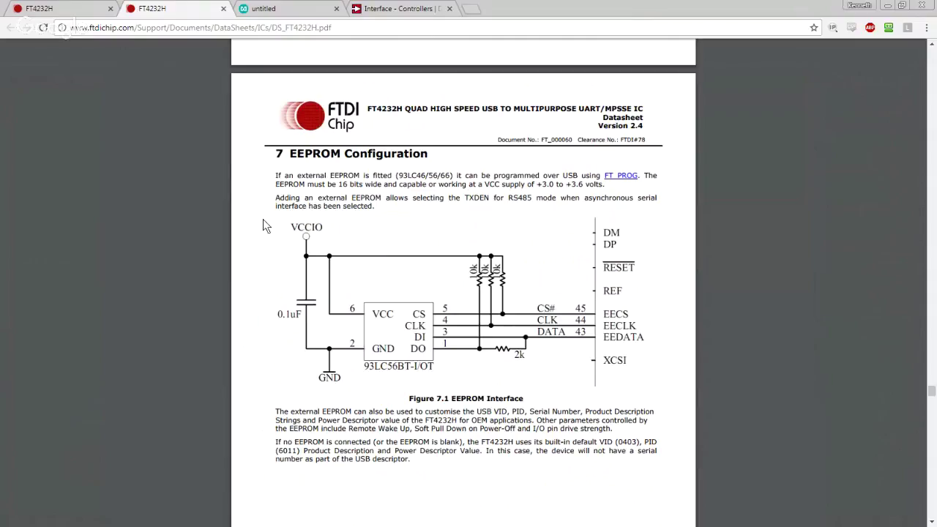
- Examine the Figure 7.1 EEPROM Interface circuit and read the paragraph on running the chip without an EEPROM
scroll(266, 302, "down", 2)
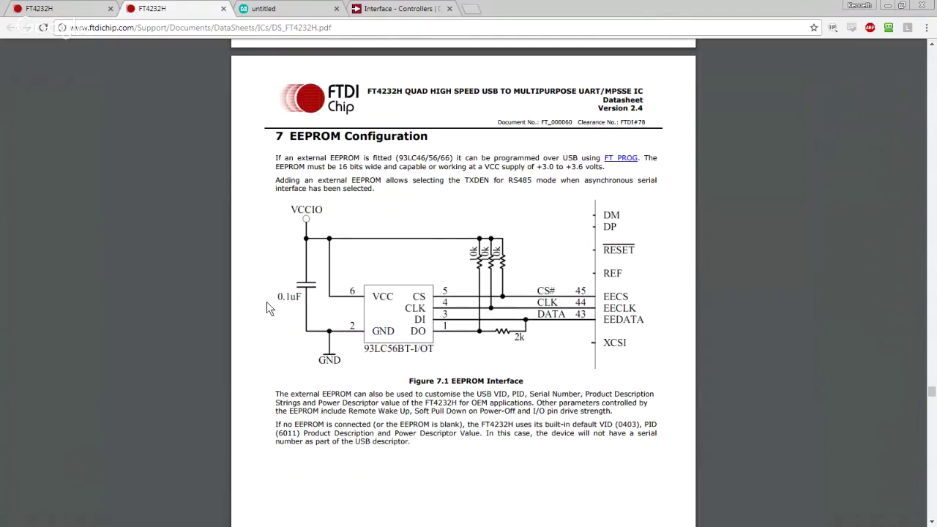
scroll(265, 308, "down", 1)
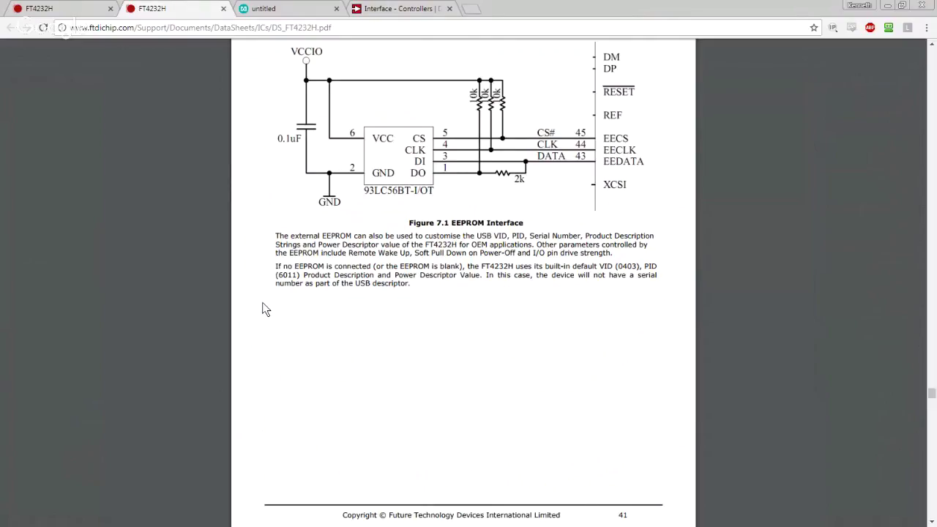
scroll(275, 310, "down", 3)
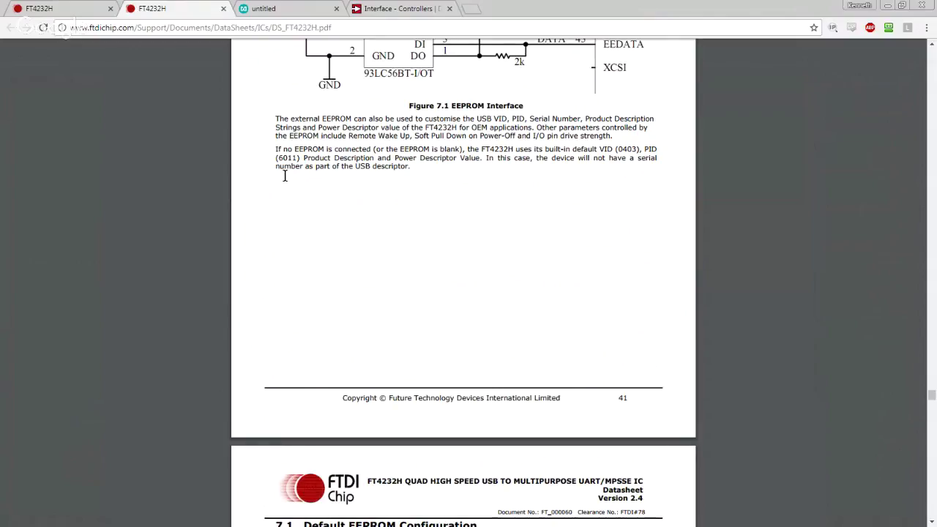
left_click_drag(276, 149, 445, 180)
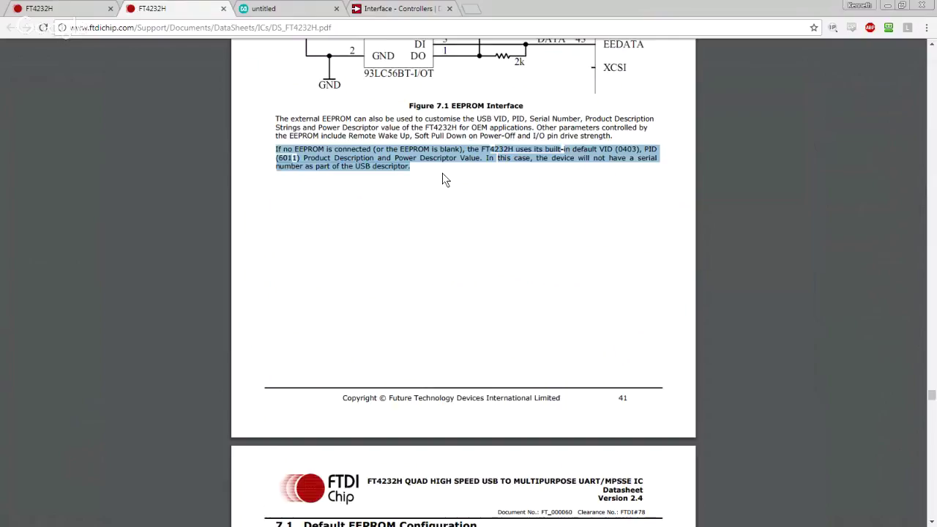
left_click(382, 239)
scroll(446, 235, "down", 2)
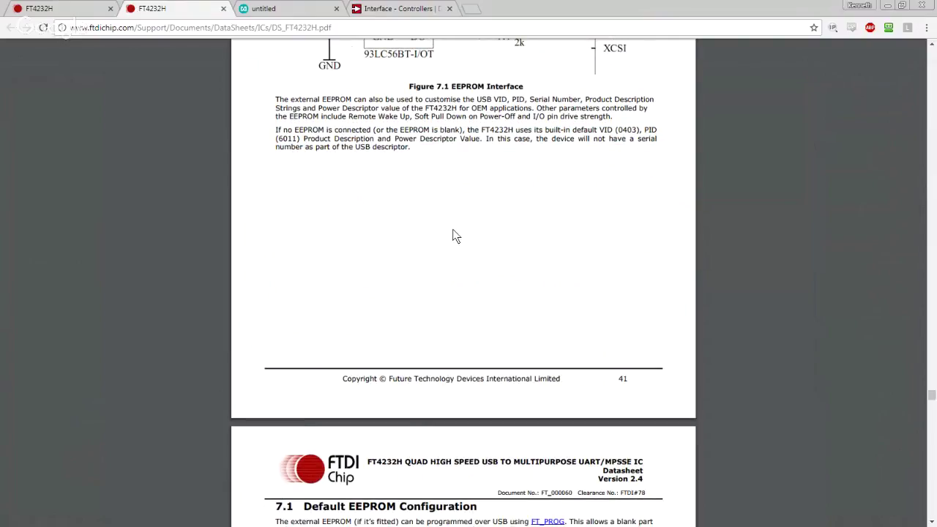
- Browse the datasheet's package, reference and RS422 pages, and examine the asynchronous serial pin assignments for channels A to D in Table 3.12
scroll(570, 152, "down", 20)
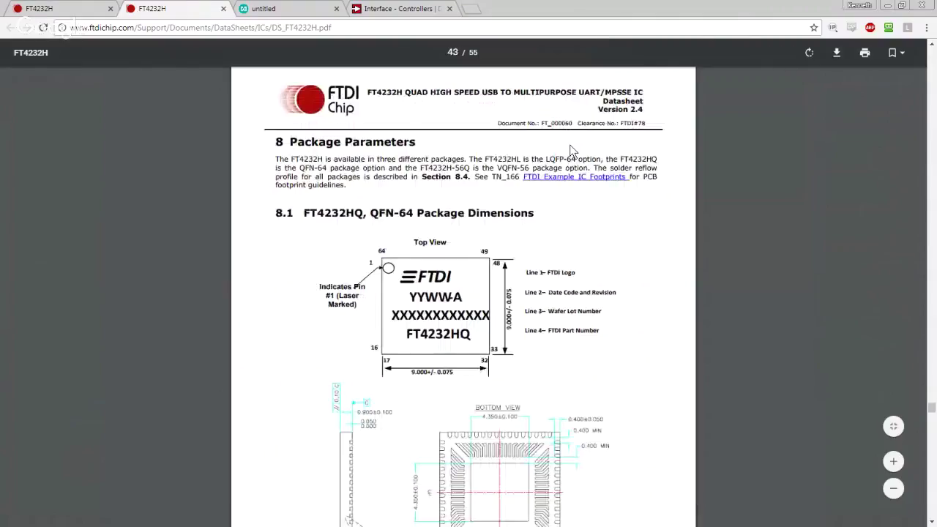
scroll(588, 159, "down", 15)
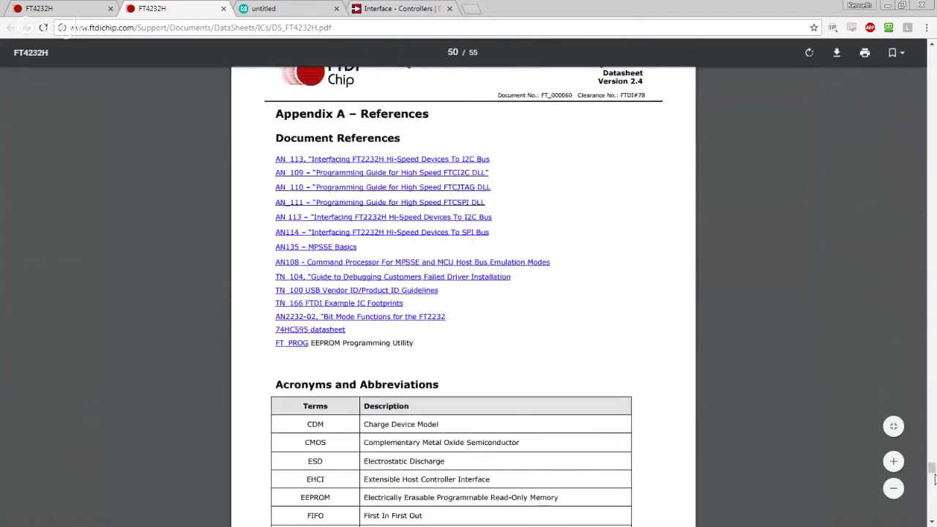
left_click_drag(932, 469, 930, 248)
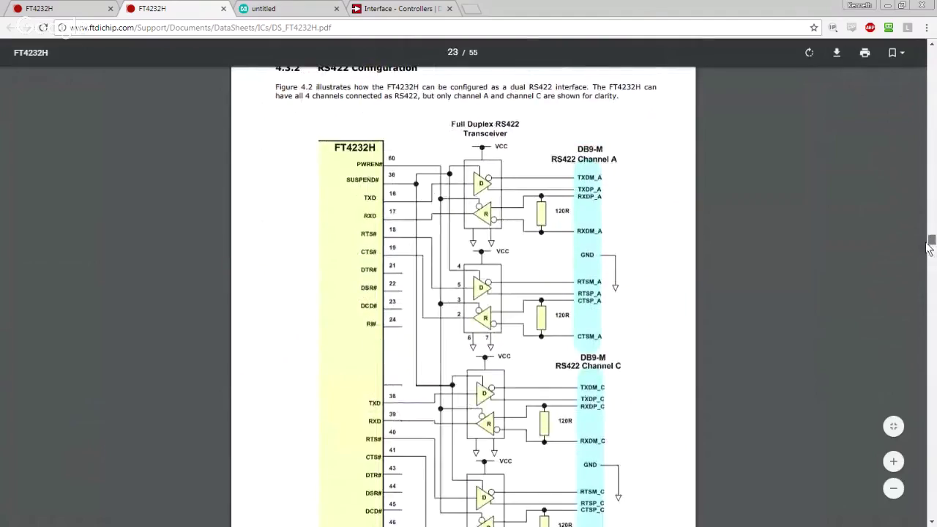
scroll(585, 256, "down", 3)
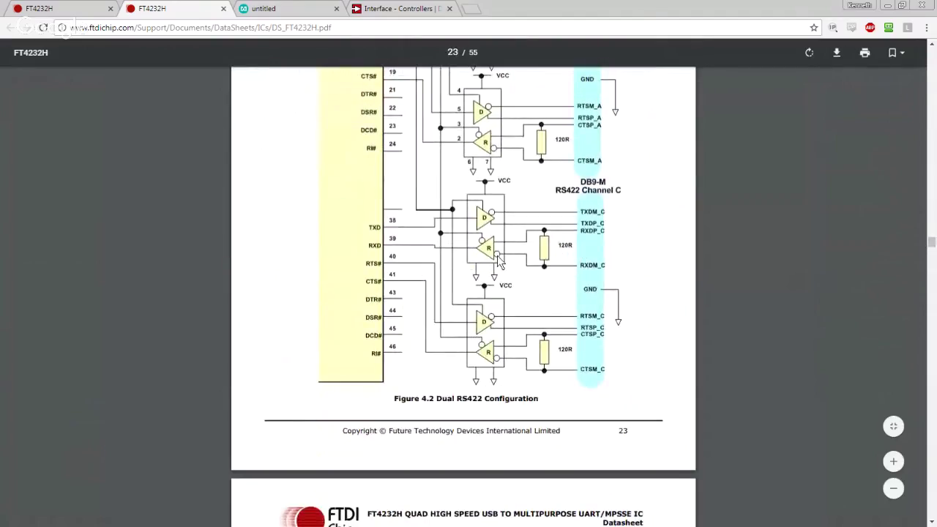
scroll(437, 261, "up", 5)
scroll(443, 267, "up", 20)
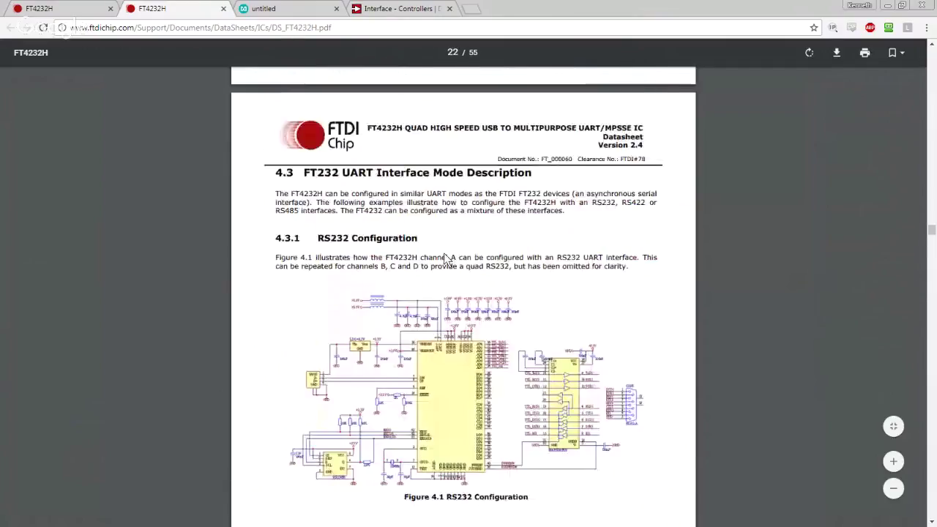
scroll(444, 261, "down", 12)
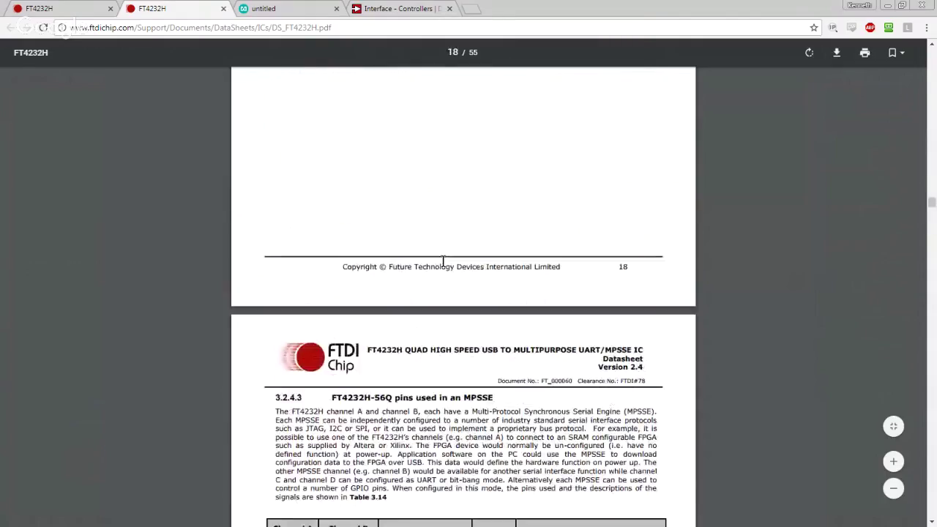
scroll(443, 262, "up", 10)
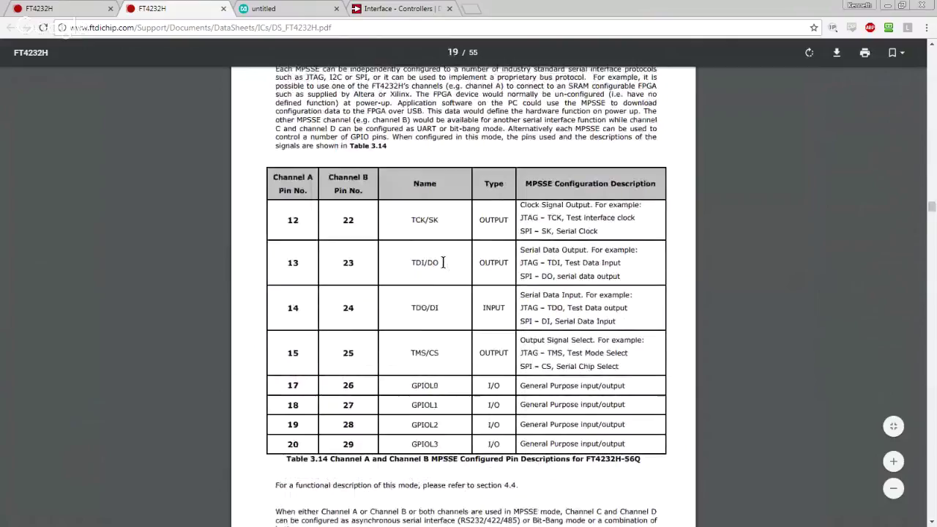
scroll(442, 262, "up", 6)
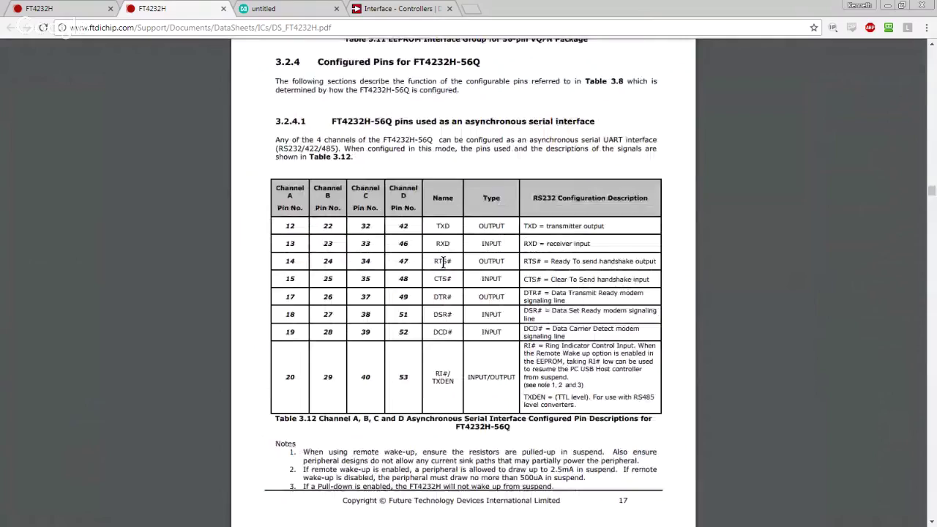
scroll(255, 210, "down", 1)
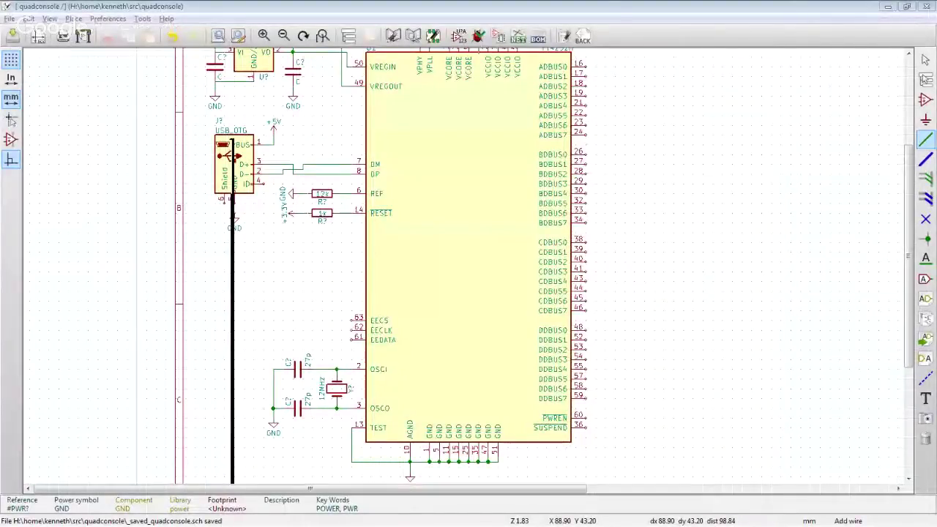
- Switch back to the quadconsole schematic and look over the chip's unconnected ADBUS, BDBUS, CDBUS and DDBUS pins
scroll(615, 144, "up", 1)
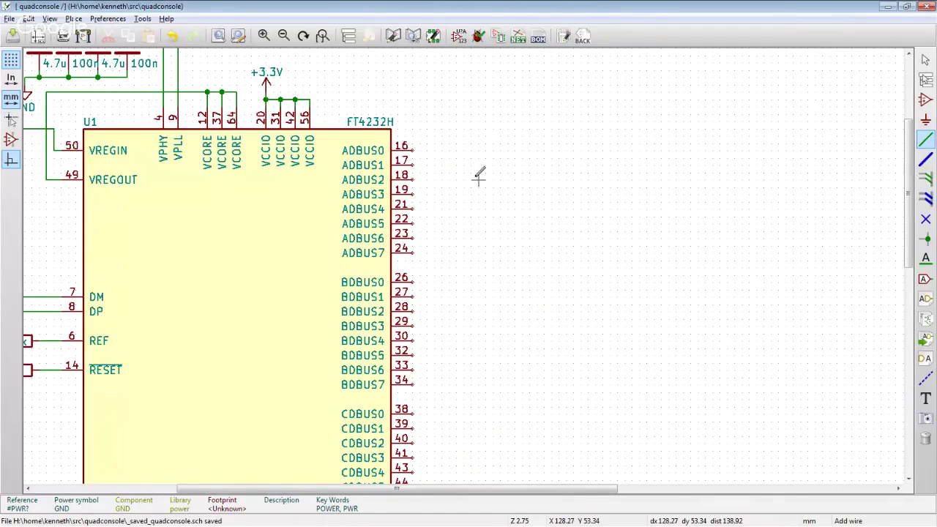
scroll(458, 278, "down", 2)
scroll(454, 283, "up", 2)
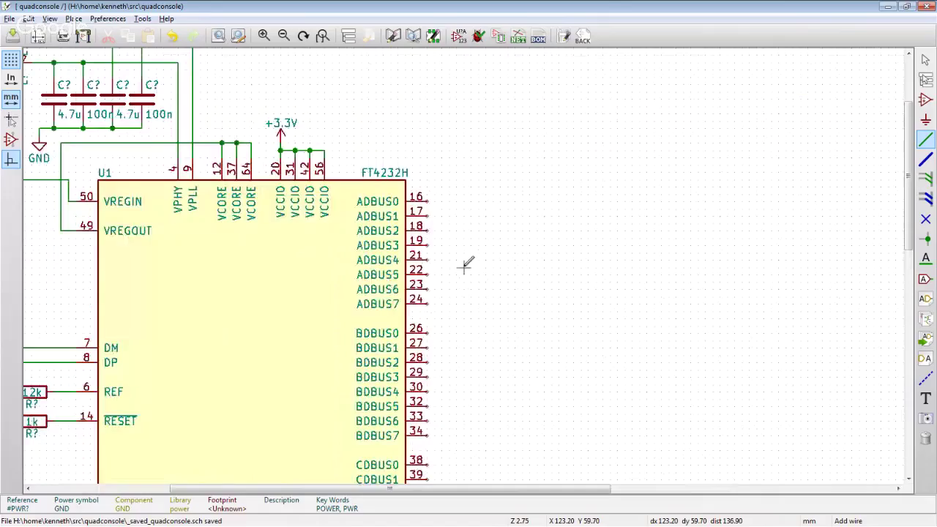
scroll(466, 262, "down", 1)
scroll(468, 256, "up", 1)
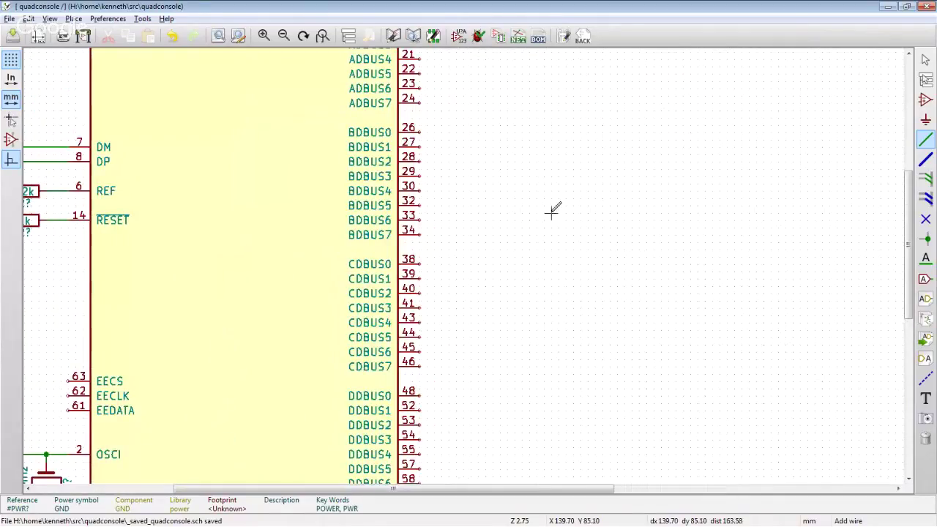
- Review the datasheet's pin function table for channels A to D and the FT4232H-56Q schematic symbol, then return to the schematic
scroll(554, 210, "down", 1)
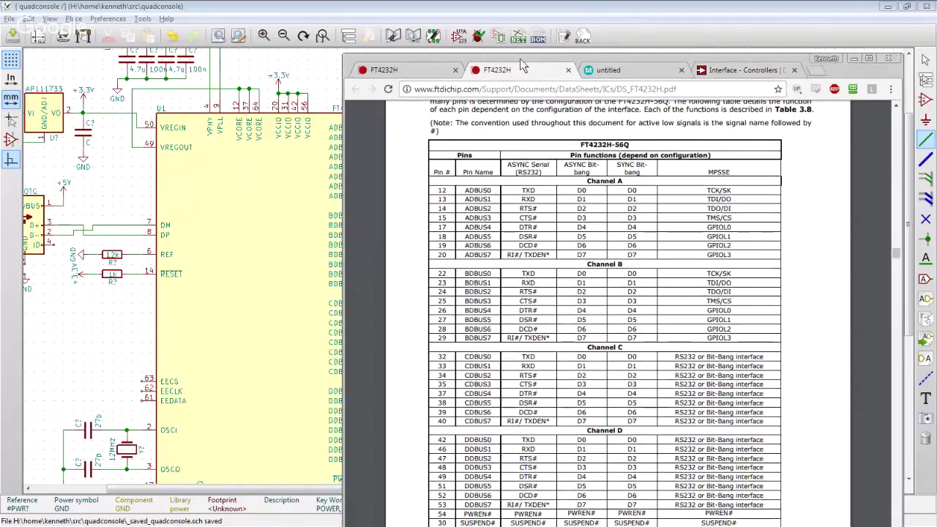
left_click_drag(522, 68, 522, 29)
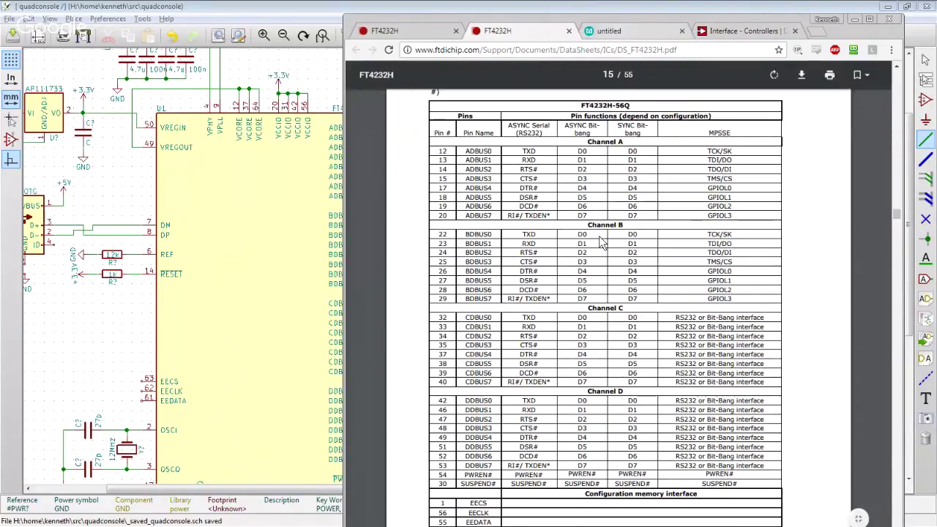
scroll(586, 234, "up", 2)
scroll(584, 232, "up", 10)
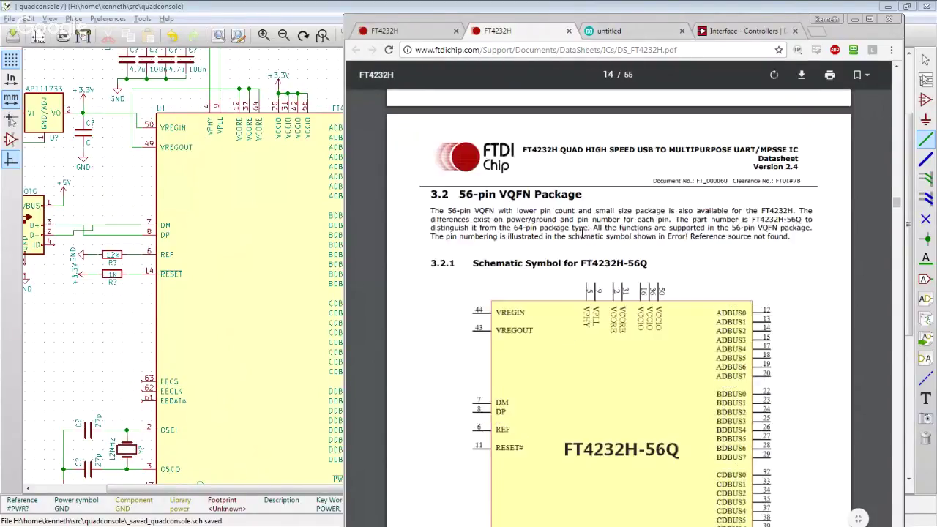
scroll(590, 242, "down", 3)
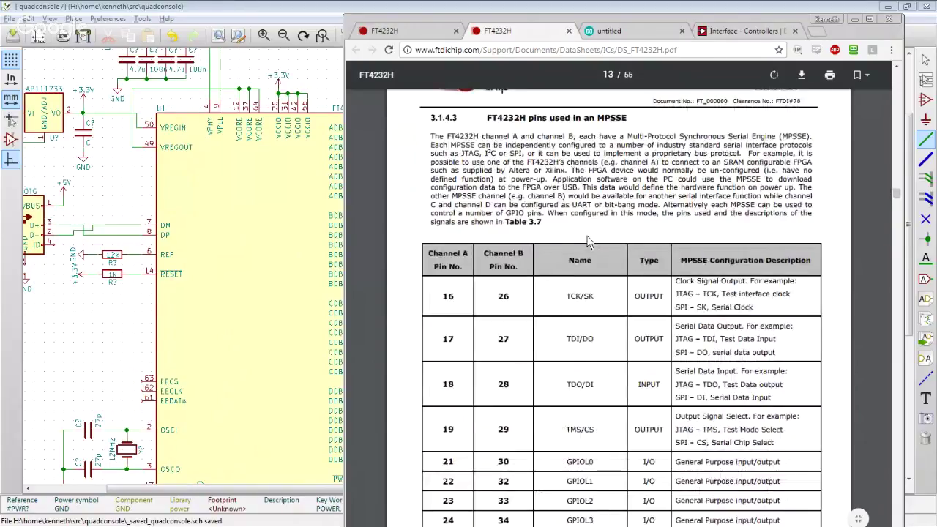
scroll(583, 236, "down", 5)
scroll(582, 234, "down", 5)
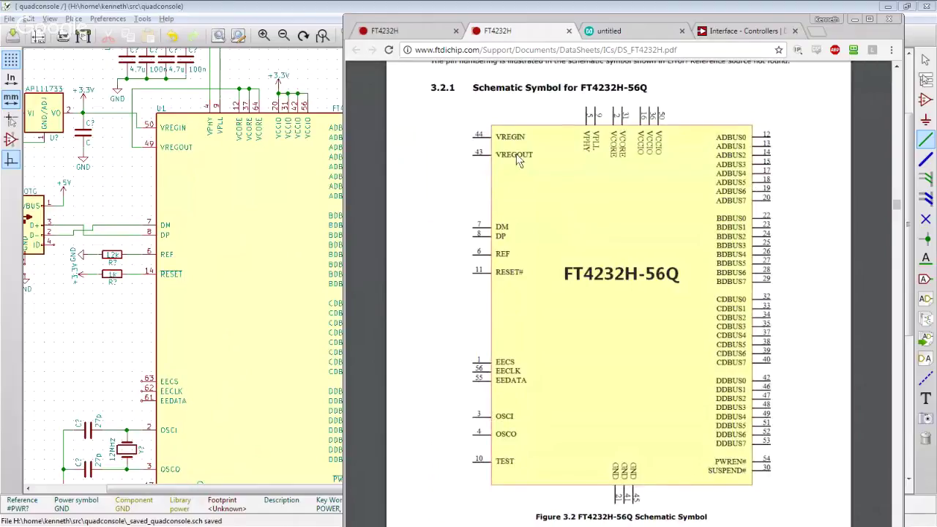
key("super+Down")
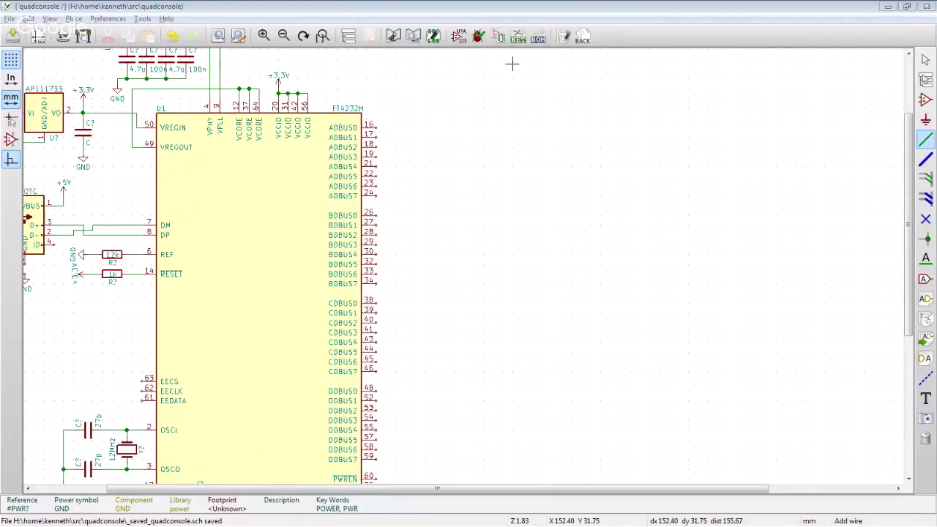
left_click(430, 175)
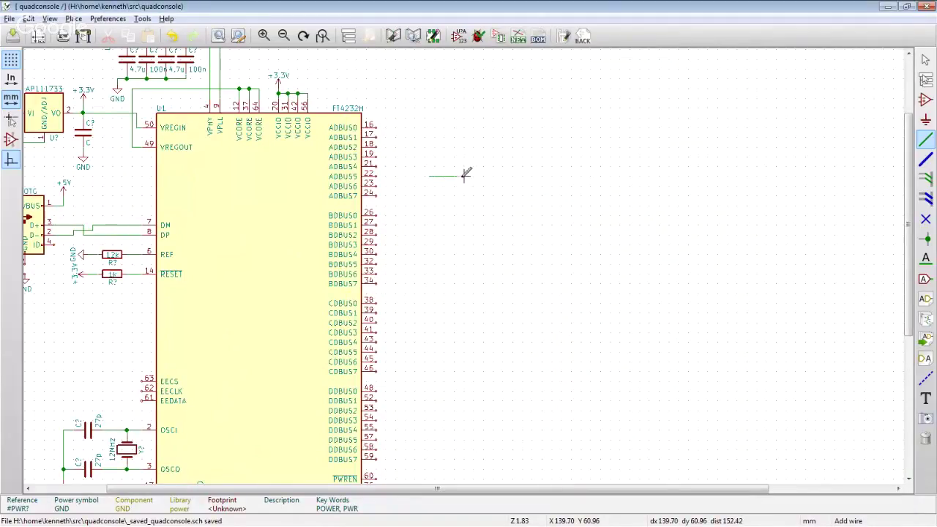
scroll(465, 175, "down", 3)
scroll(468, 259, "up", 3)
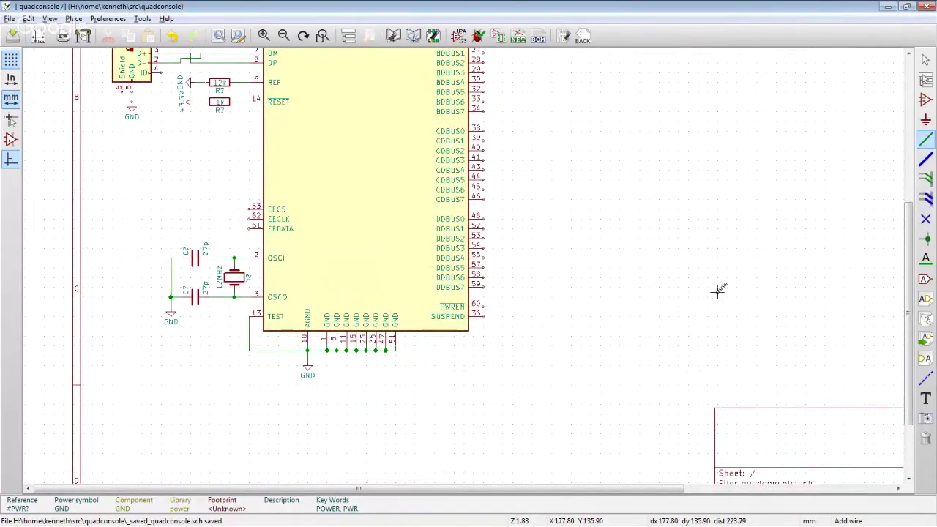
- Place a global label S1_TXD_TTL beside the ADBUS0 pin, rotated so its connection end faces the chip
left_click_drag(914, 280, 925, 215)
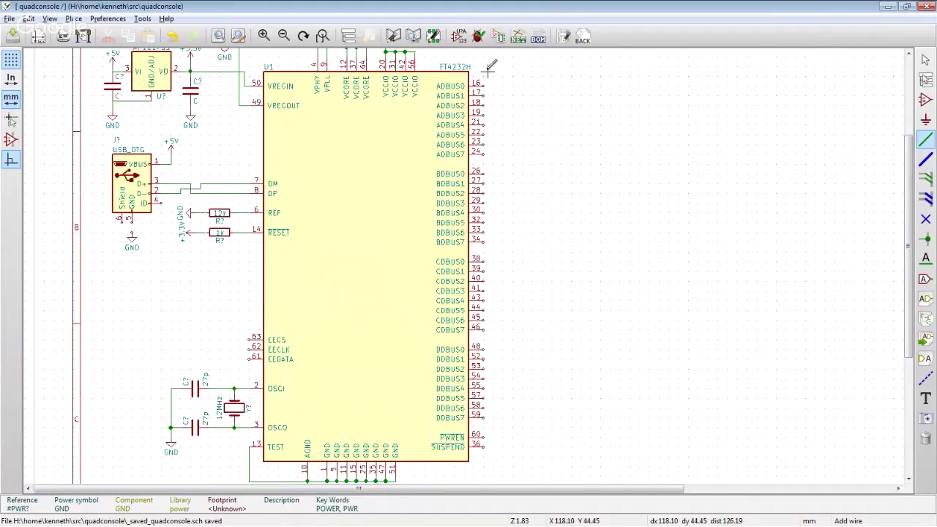
left_click(925, 279)
left_click(502, 87)
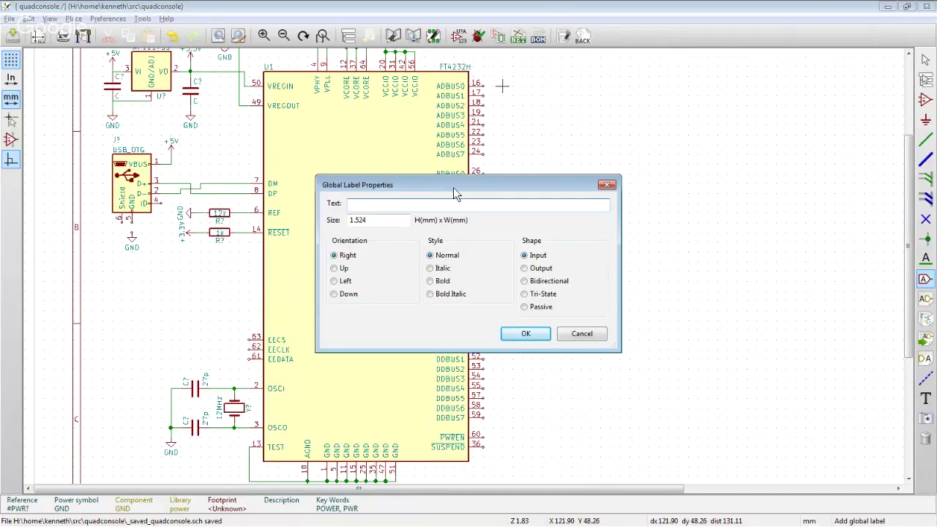
type("S1_TXD_TTL")
left_click(521, 334)
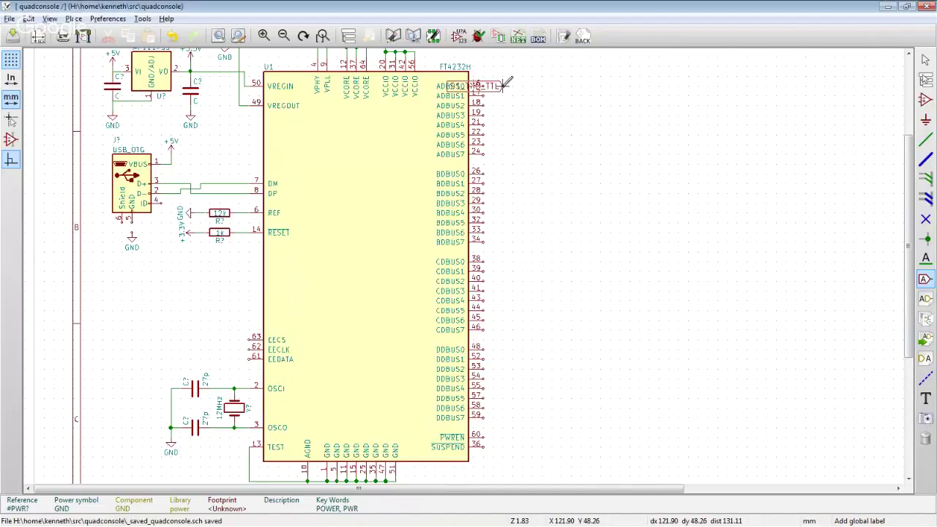
key("r")
key("r")
left_click(505, 85)
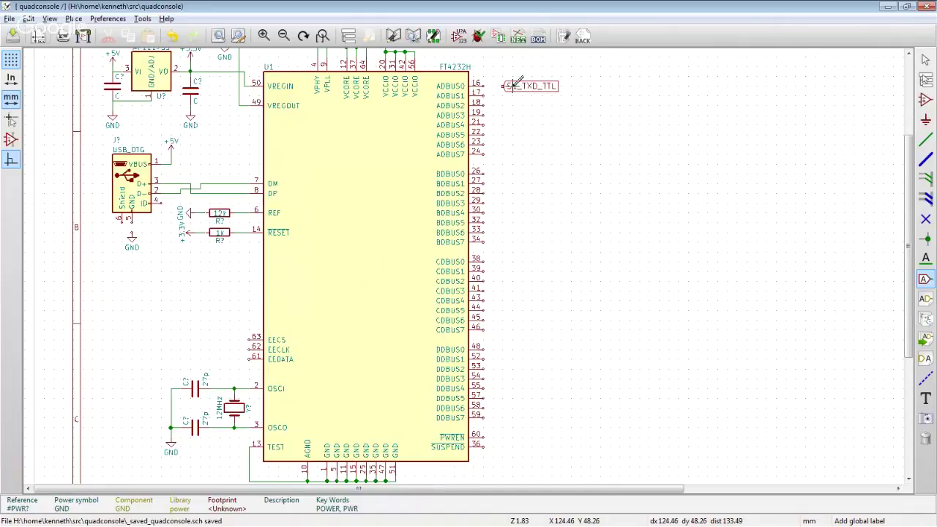
- Set the text size of the S1_TXD_TTL label to 1.2 mm
double_click(516, 85)
left_click(387, 220)
left_click_drag(386, 219, 331, 223)
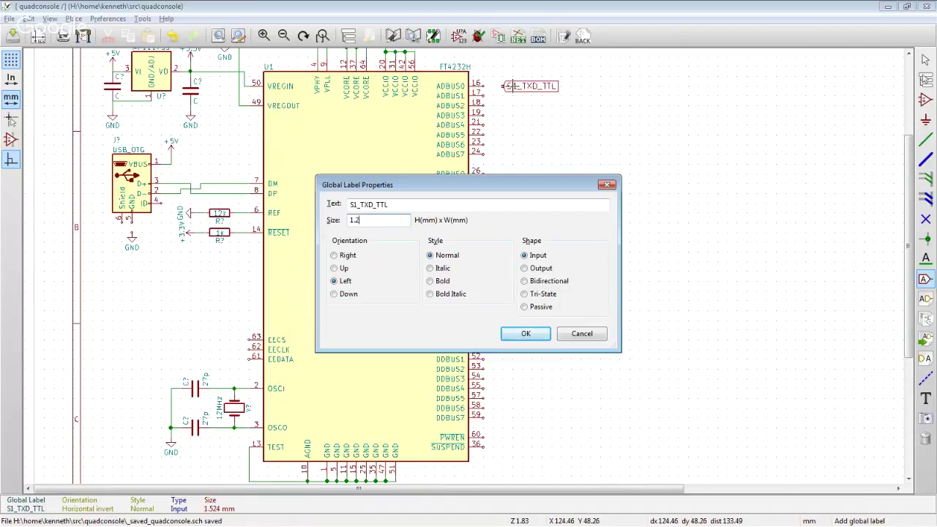
key("Return")
- Copy the S1_TXD_TTL label beside the ADBUS1 pin and rename the copy S1_RXD_TTL
scroll(513, 111, "up", 2)
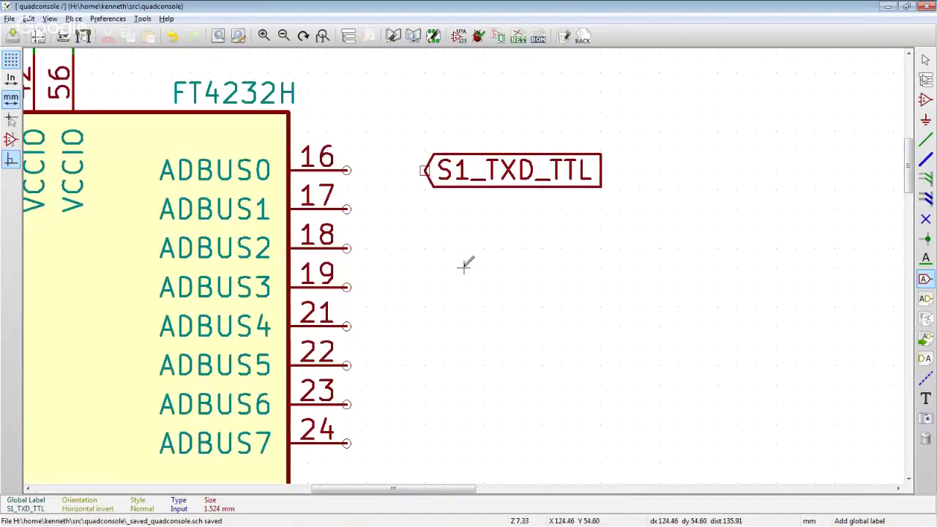
key("c")
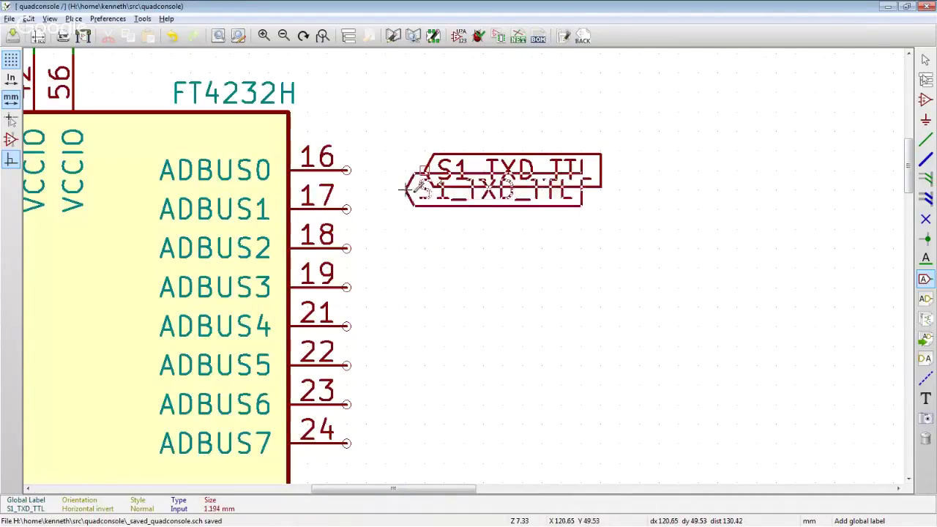
left_click(425, 210)
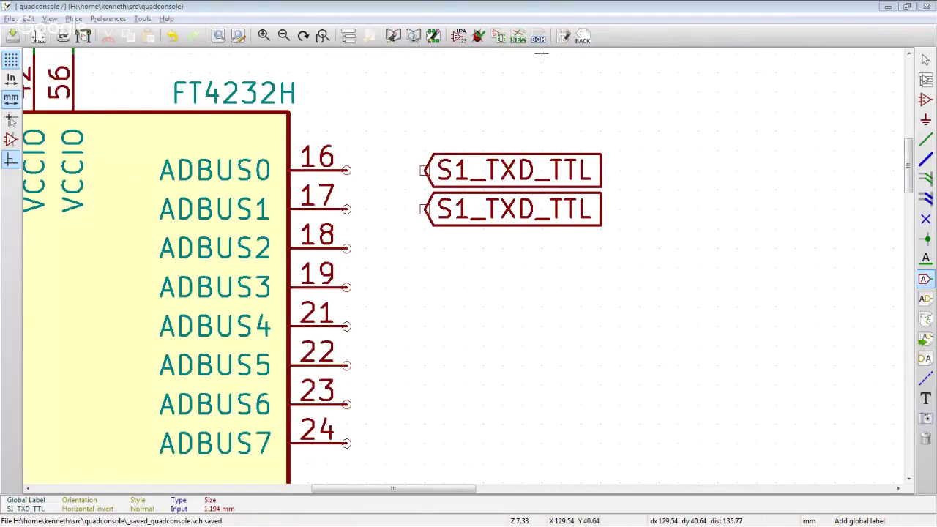
left_click(506, 17)
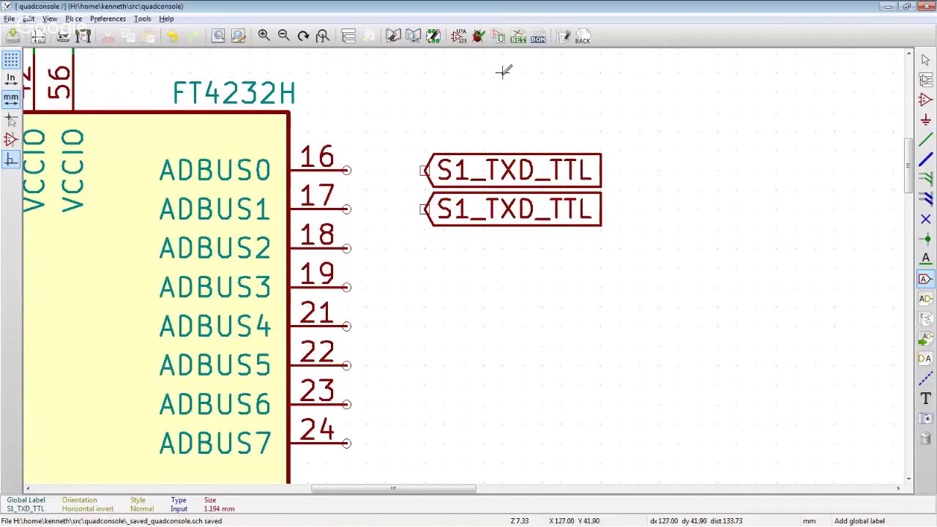
double_click(445, 204)
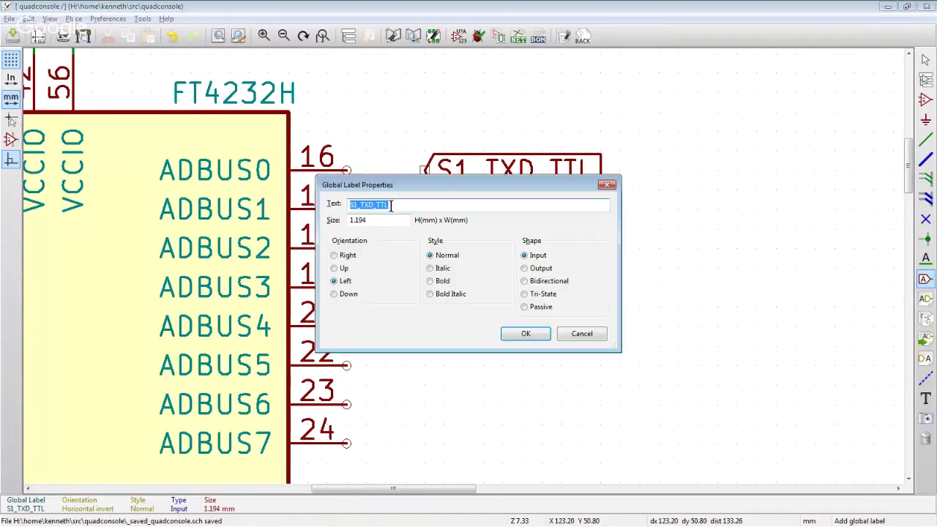
left_click(362, 204)
key("BackSpace")
type("R")
key("Return")
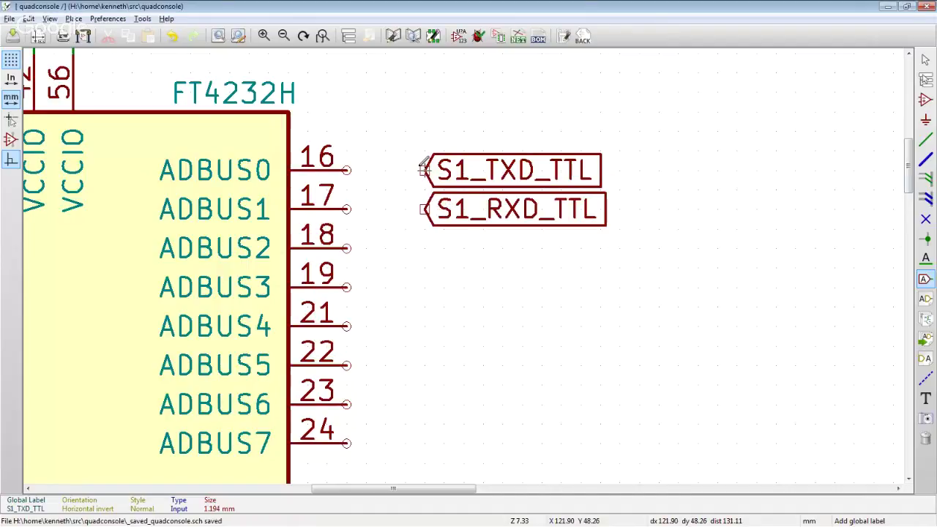
- Move the S1_TXD_TTL and S1_RXD_TTL labels together closer to the ADBUS0 and ADBUS1 pins
left_click_drag(406, 131, 665, 292)
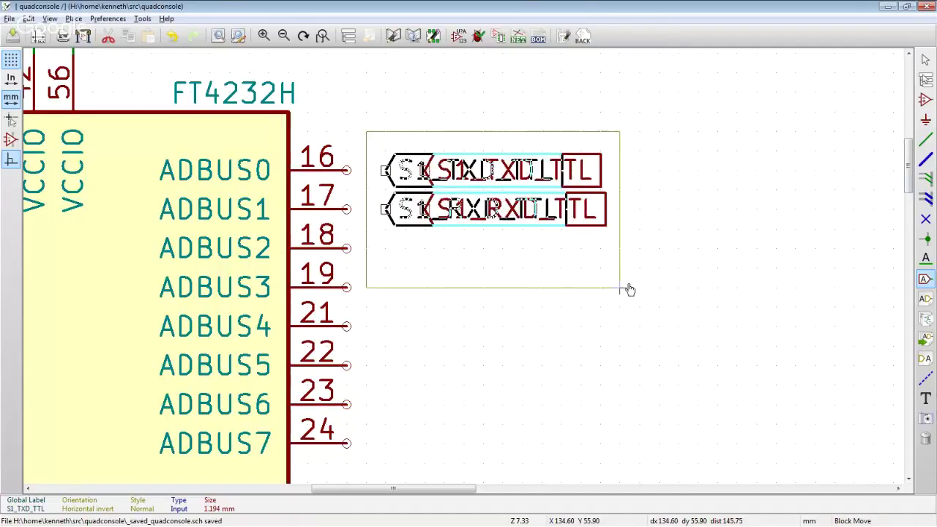
left_click(630, 287)
scroll(590, 230, "down", 3)
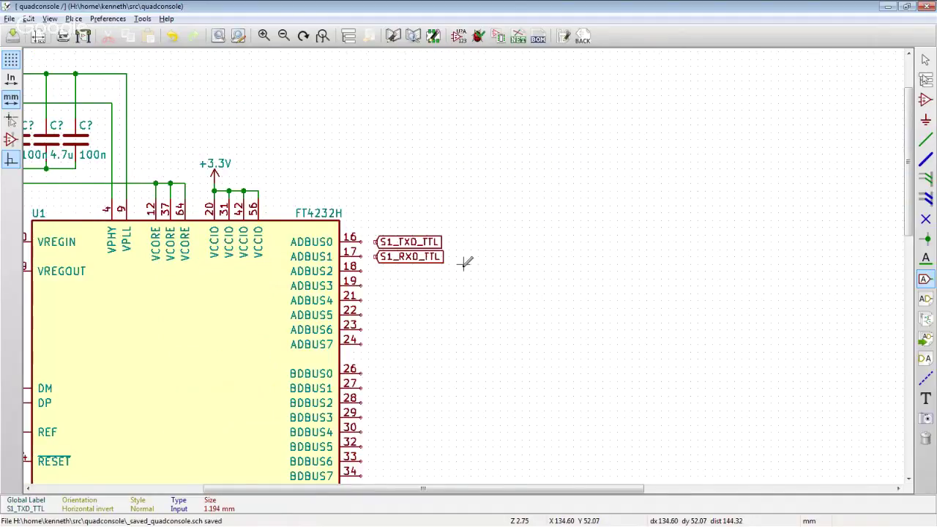
scroll(464, 263, "up", 1)
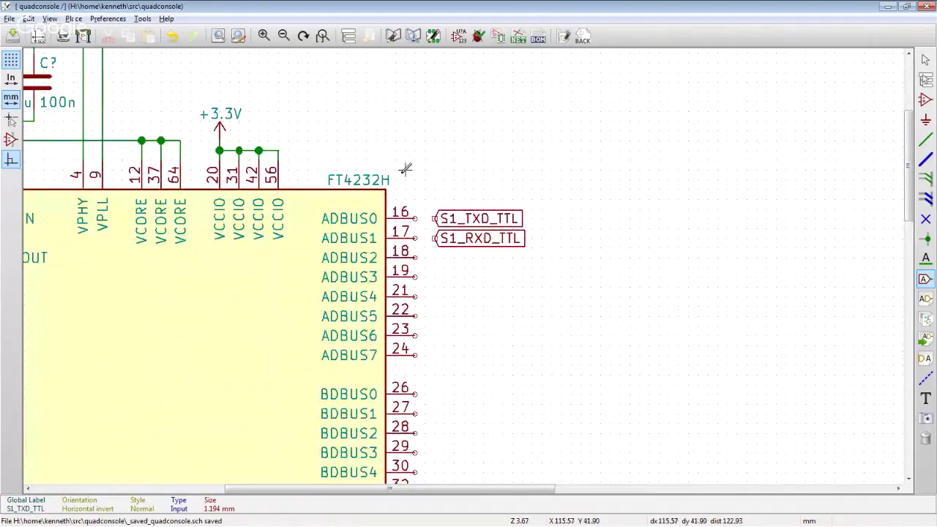
- Move the two labels down beside BDBUS0 and BDBUS1, and return them beside ADBUS0 and ADBUS1
left_click_drag(424, 189, 554, 281)
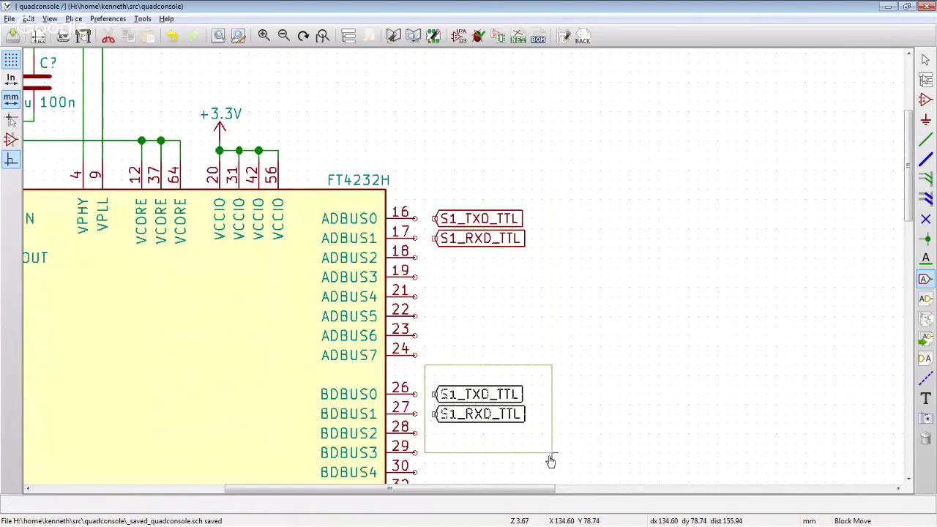
left_click(551, 461)
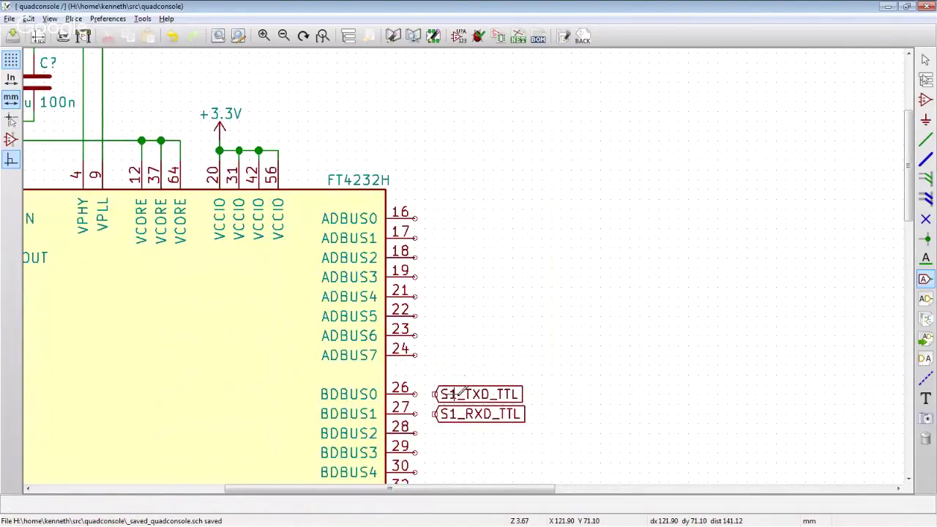
left_click_drag(429, 371, 537, 439)
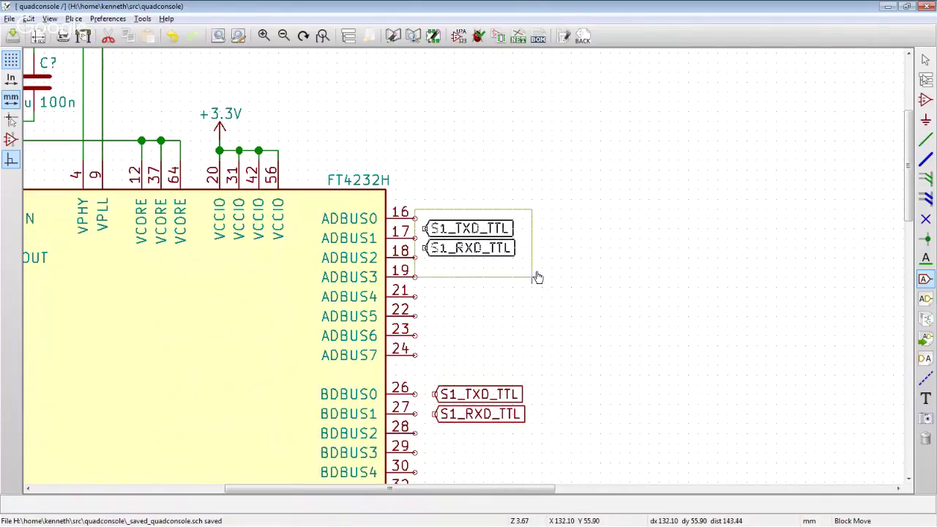
left_click(537, 278)
- Place copies of the S1_TXD_TTL label beside the BDBUS0 and BDBUS1 pins
scroll(483, 265, "down", 1)
scroll(471, 262, "up", 2)
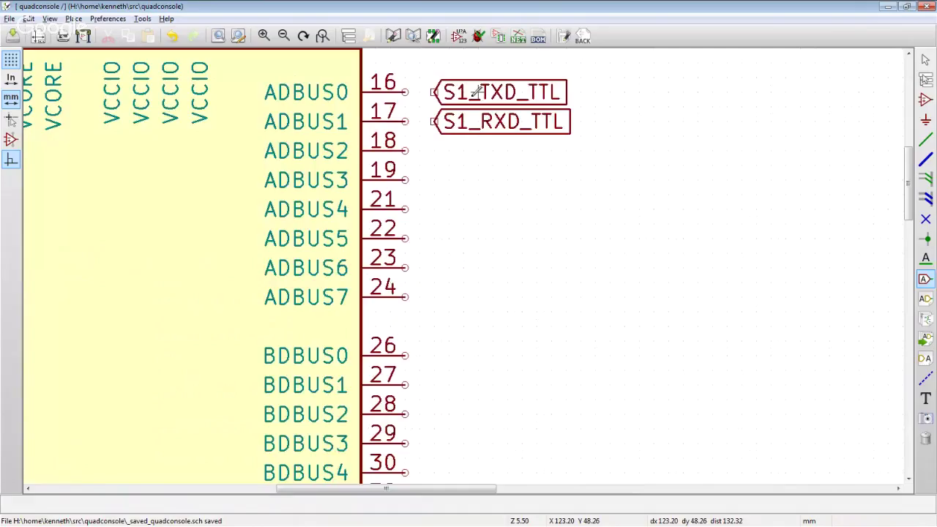
key("c")
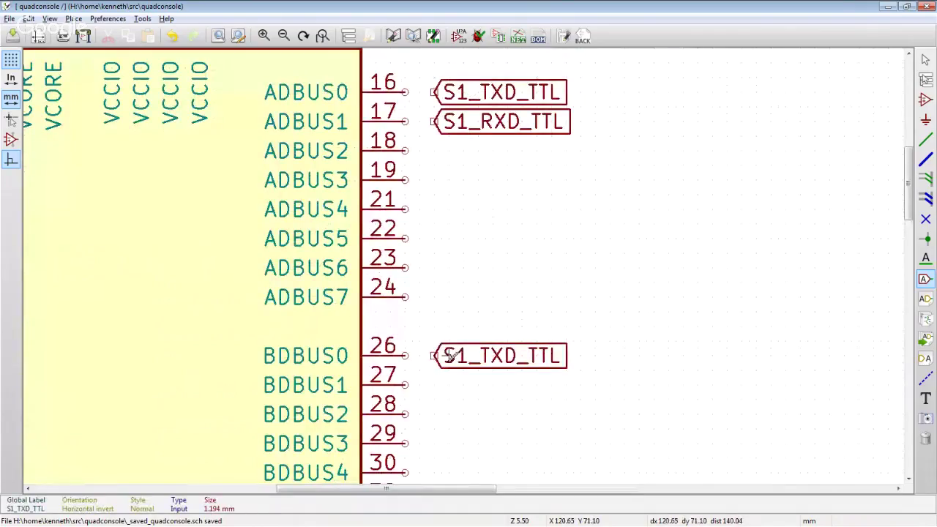
left_click(448, 385)
- Place copies of the S1_TXD_TTL label beside the CDBUS0 and CDBUS1 pins
scroll(450, 385, "down", 3)
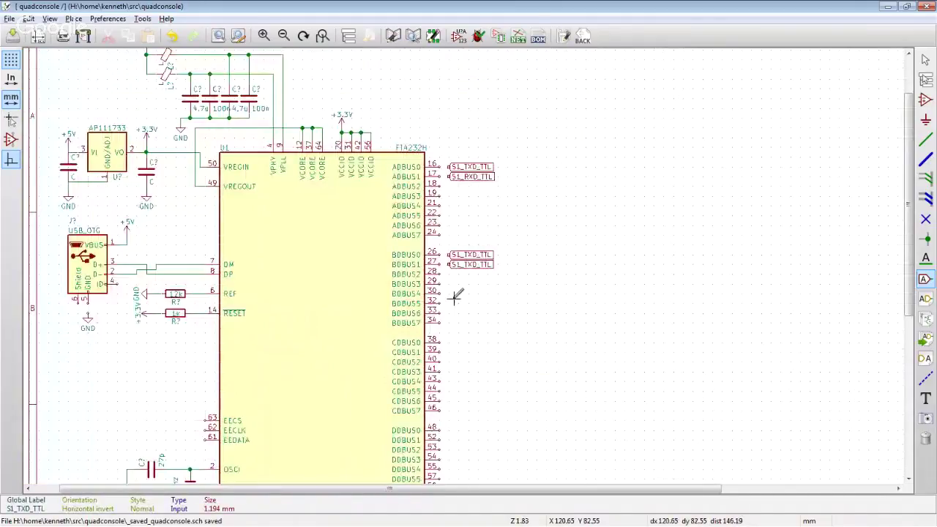
scroll(455, 295, "up", 1)
key("c")
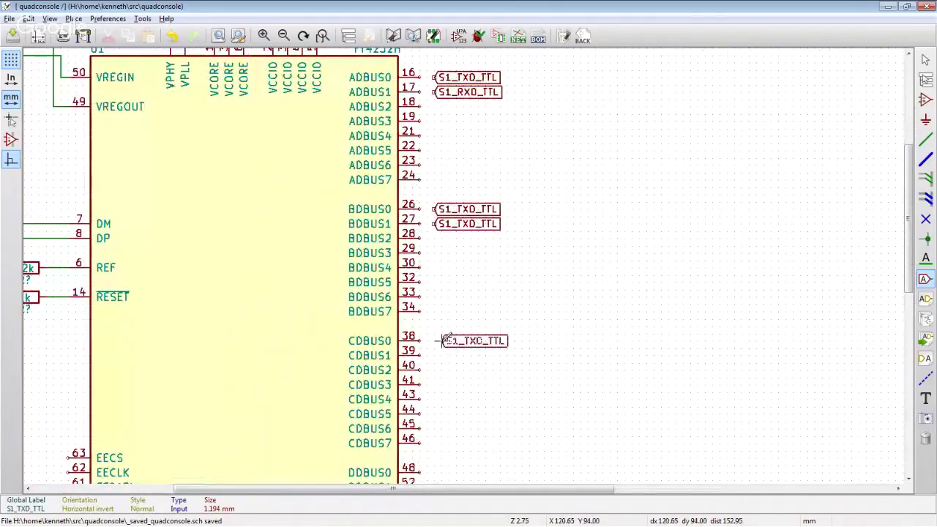
left_click(436, 340)
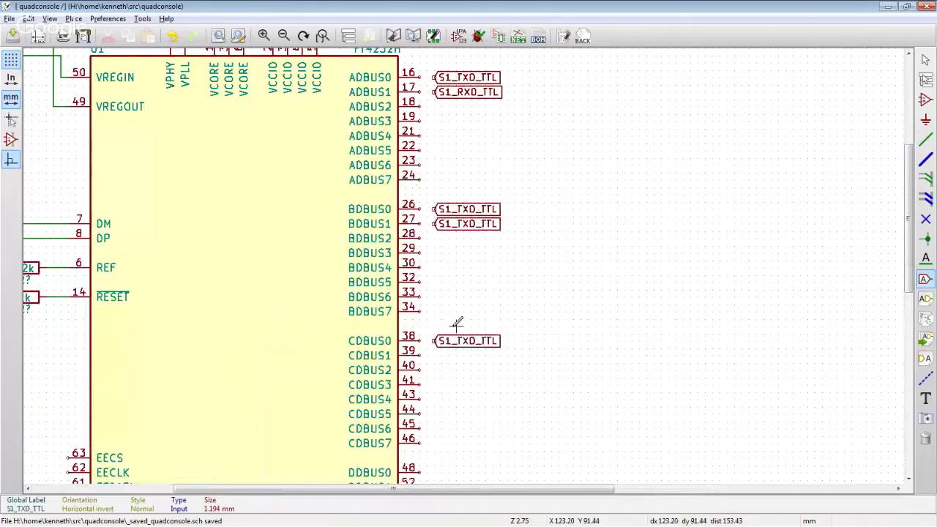
key("c")
left_click(435, 355)
- Place copies of the S1_TXD_TTL label beside the DDBUS0 and DDBUS1 pins
scroll(453, 366, "down", 2)
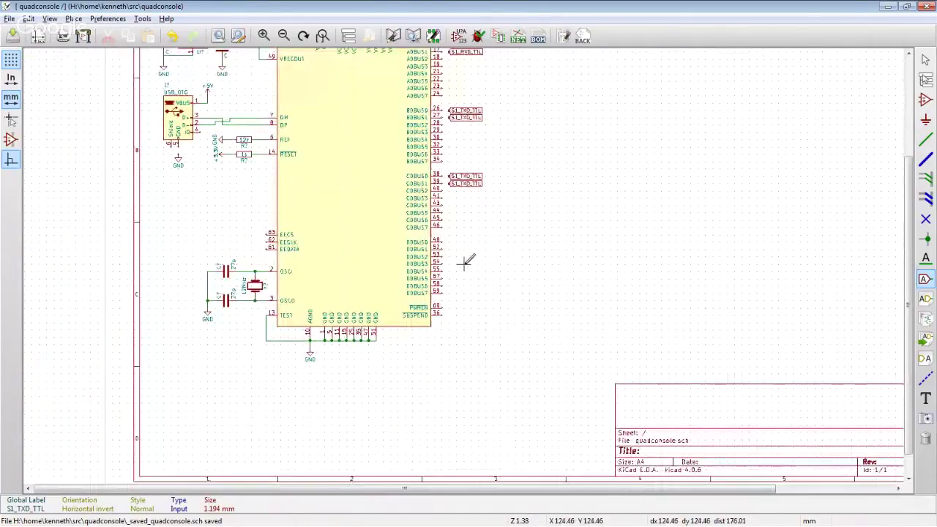
scroll(466, 262, "up", 2)
scroll(477, 318, "down", 1)
scroll(481, 349, "up", 1)
key("c")
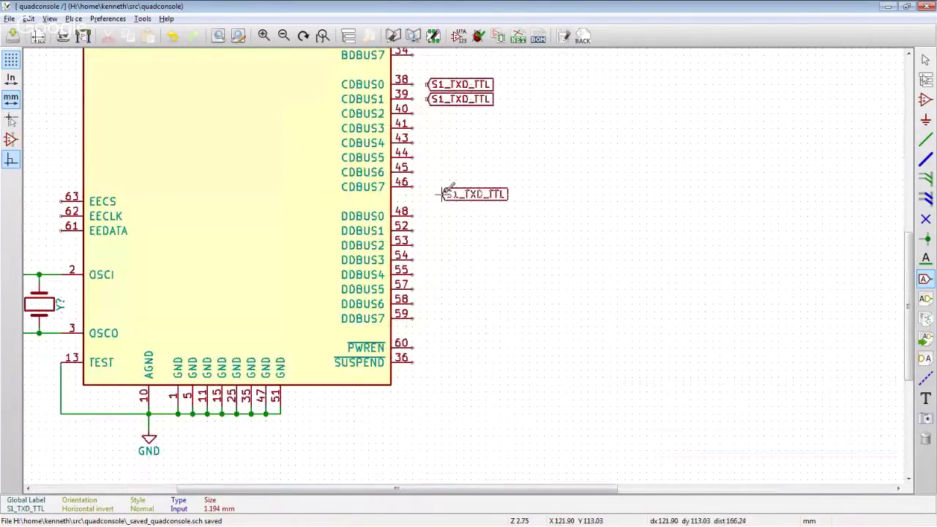
left_click(428, 216)
key("c")
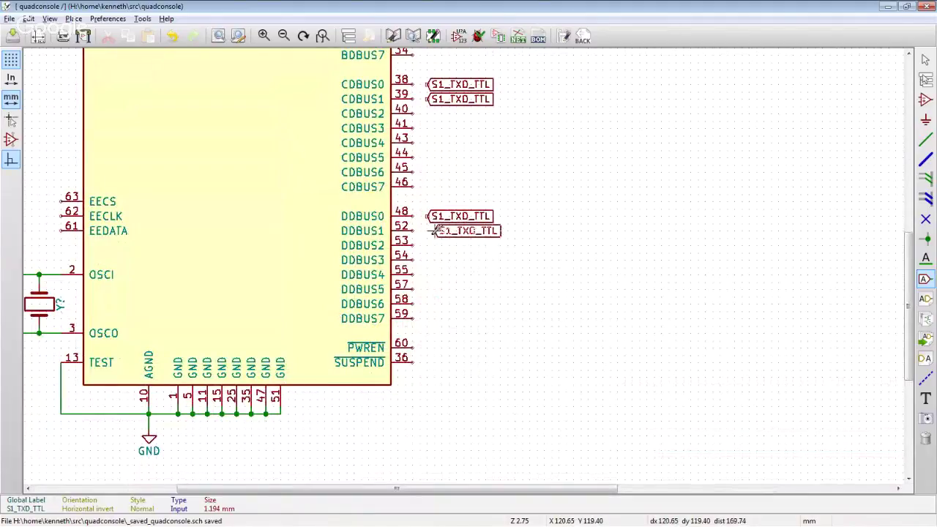
left_click(428, 230)
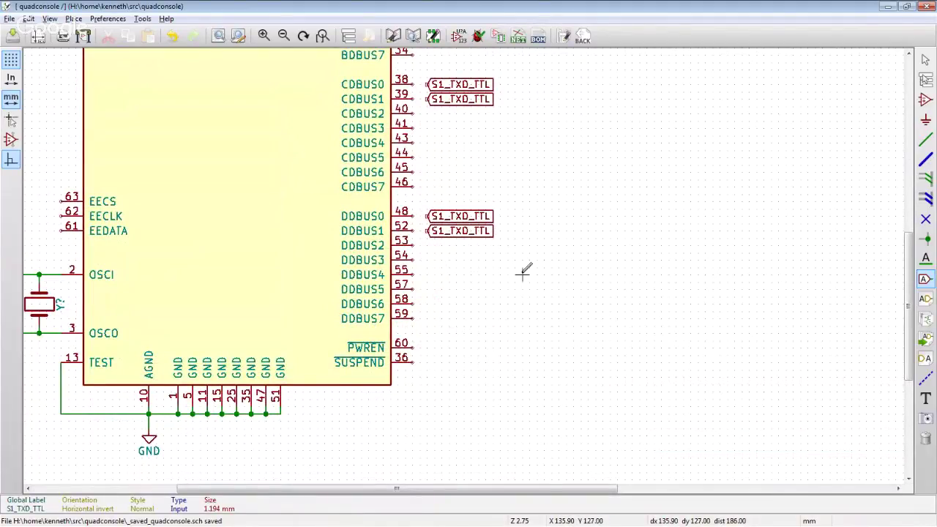
scroll(453, 255, "up", 1)
scroll(453, 255, "down", 4)
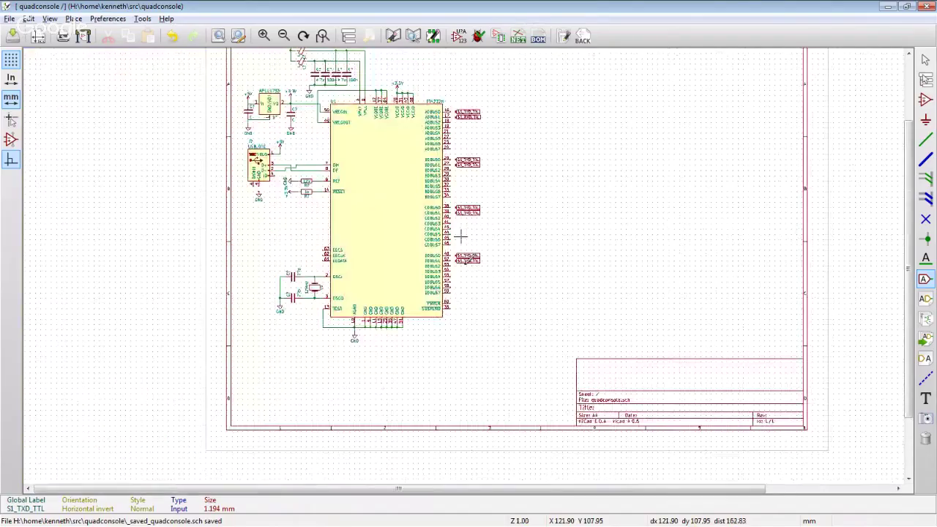
- Rename the global label beside the BDBUS0 pin to S2_TXD_TTL
scroll(461, 236, "up", 4)
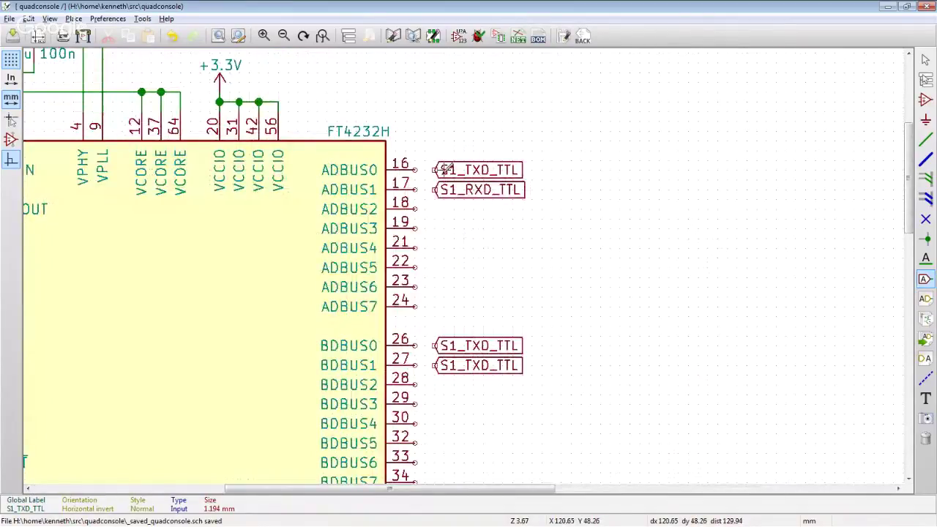
scroll(457, 208, "down", 4)
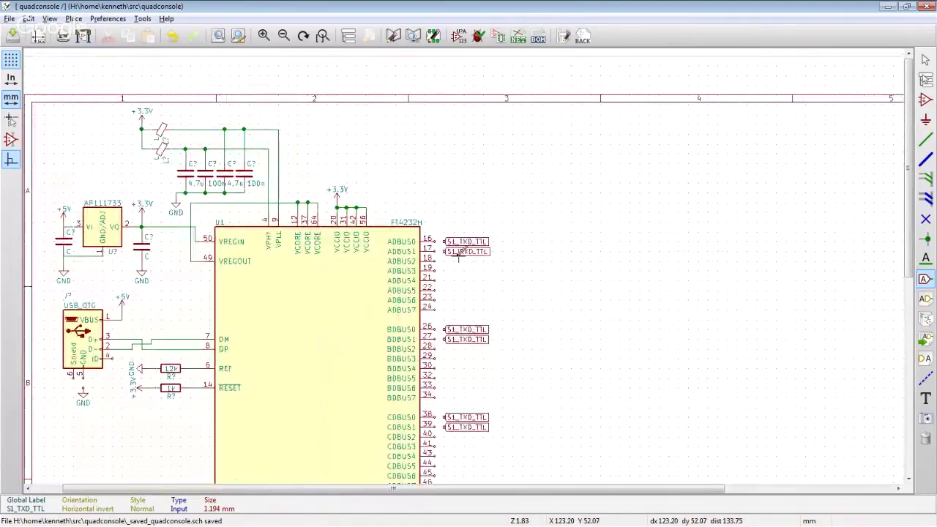
scroll(464, 256, "up", 3)
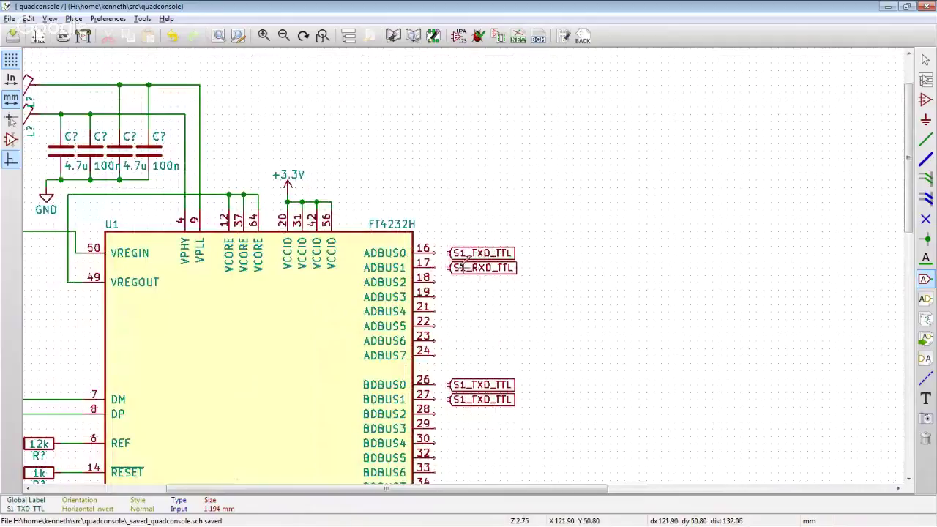
scroll(473, 428, "up", 2)
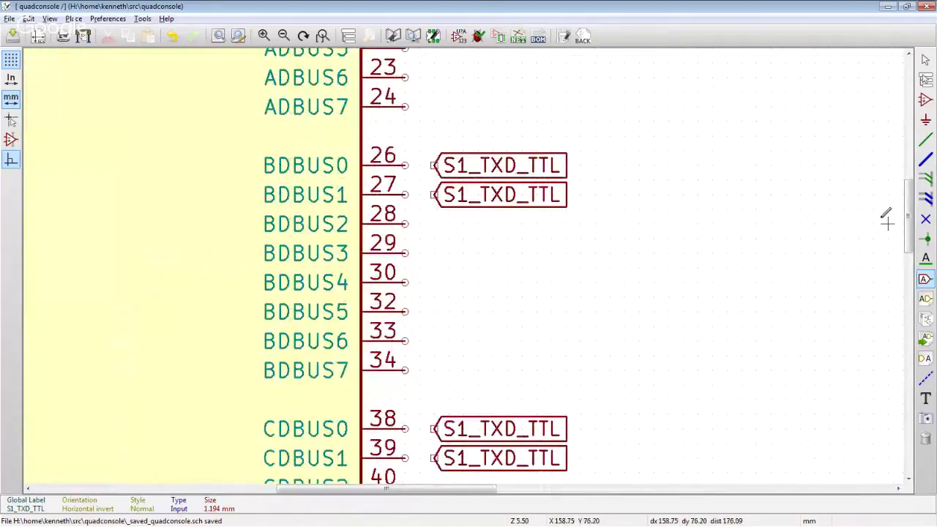
left_click_drag(905, 198, 906, 161)
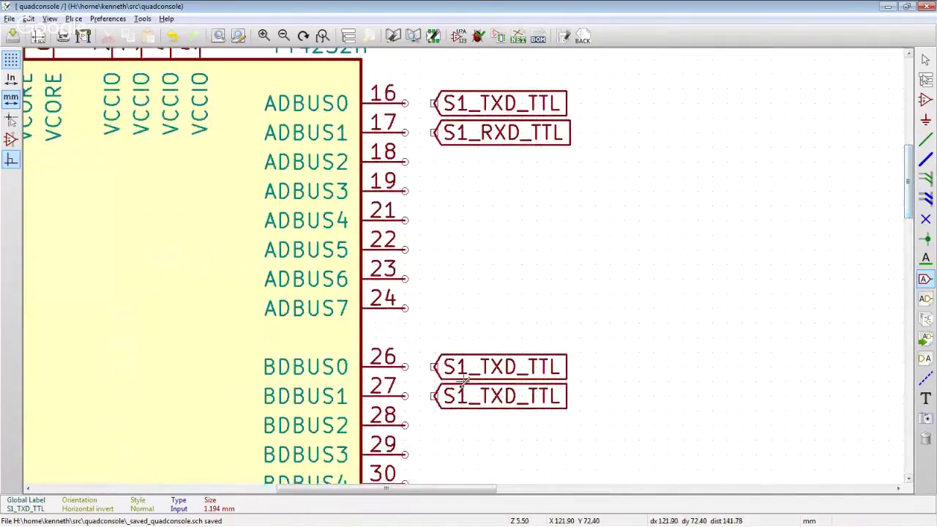
double_click(495, 366)
left_click(357, 205)
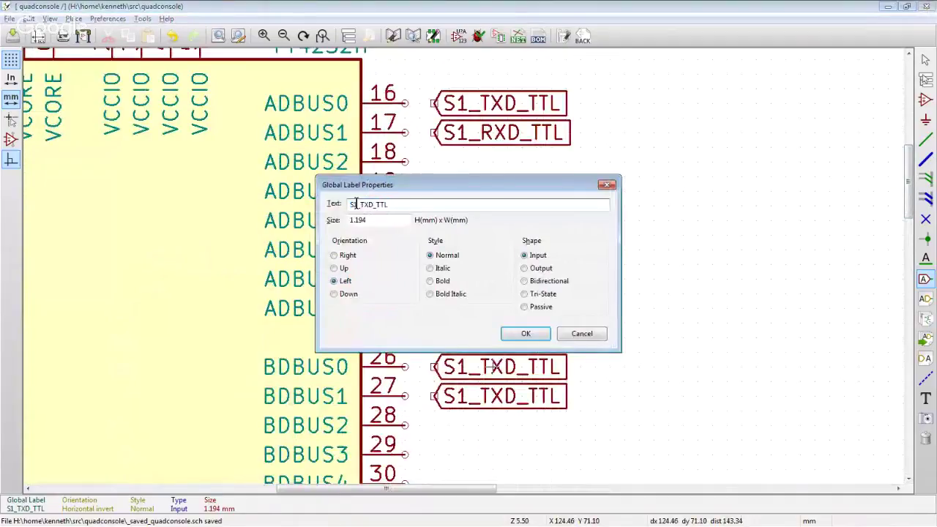
key("BackSpace")
type("2")
key("Return")
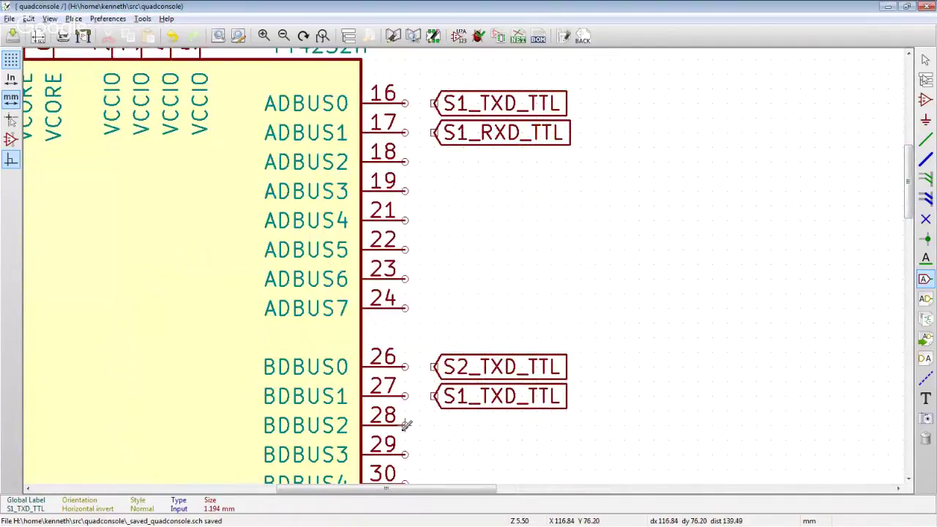
- Rename the global label beside the BDBUS1 pin to S2_RXD_TTL
double_click(494, 396)
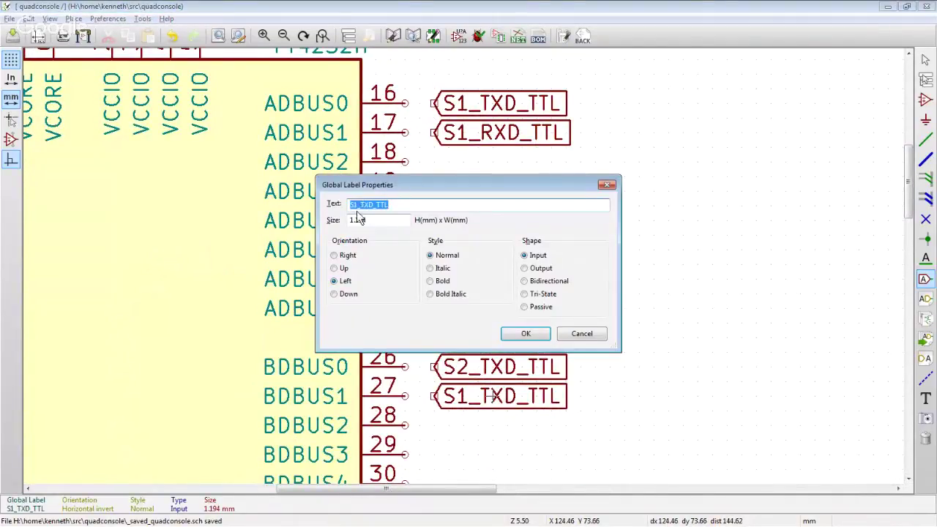
left_click(354, 205)
key("BackSpace")
type("2")
key("Right")
key("Delete")
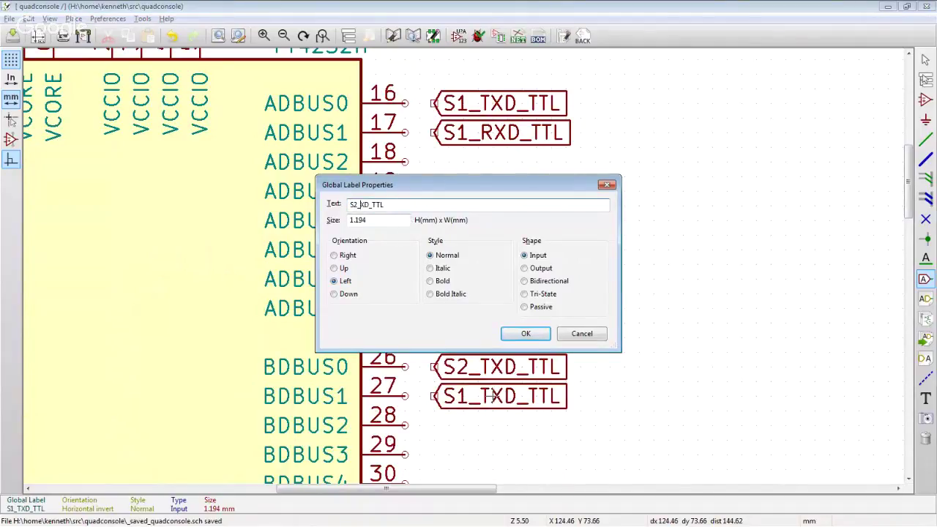
type("R")
key("Return")
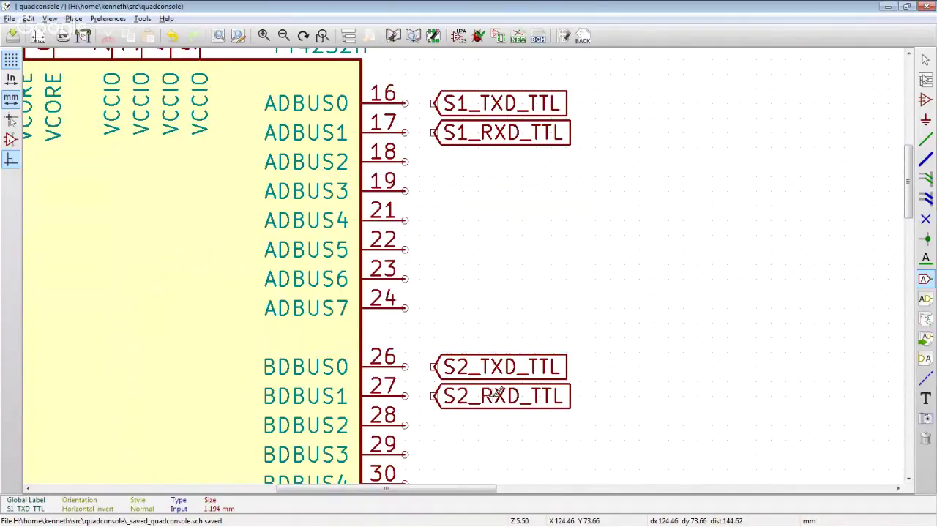
- Rename the global label beside the CDBUS0 pin to S3_TXD_TTL
scroll(498, 396, "down", 1)
scroll(505, 415, "down", 3)
scroll(465, 265, "up", 1)
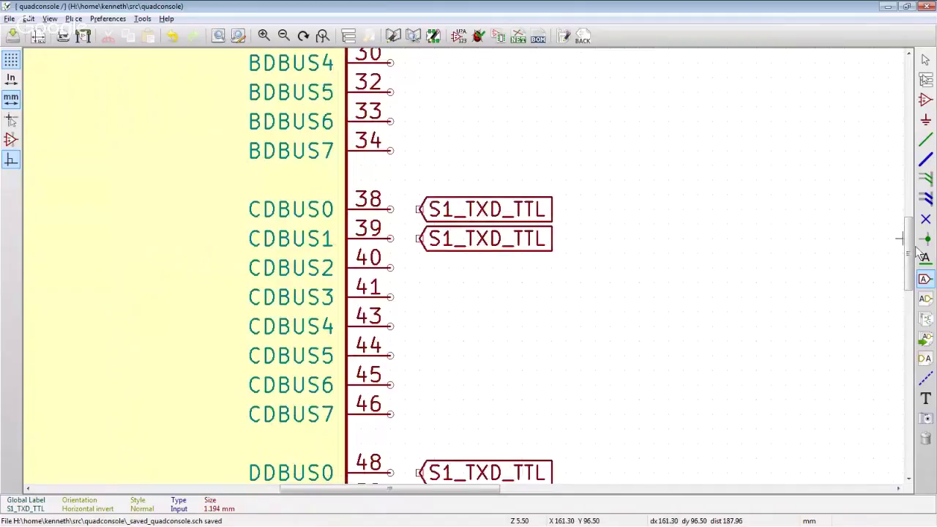
scroll(910, 235, "up", 3)
scroll(909, 234, "down", 1)
scroll(910, 234, "down", 1)
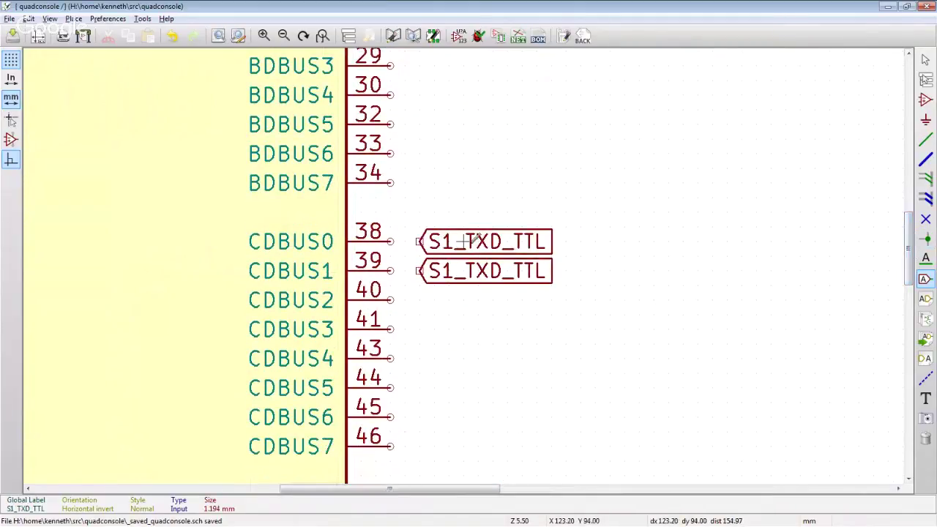
double_click(461, 240)
left_click(357, 204)
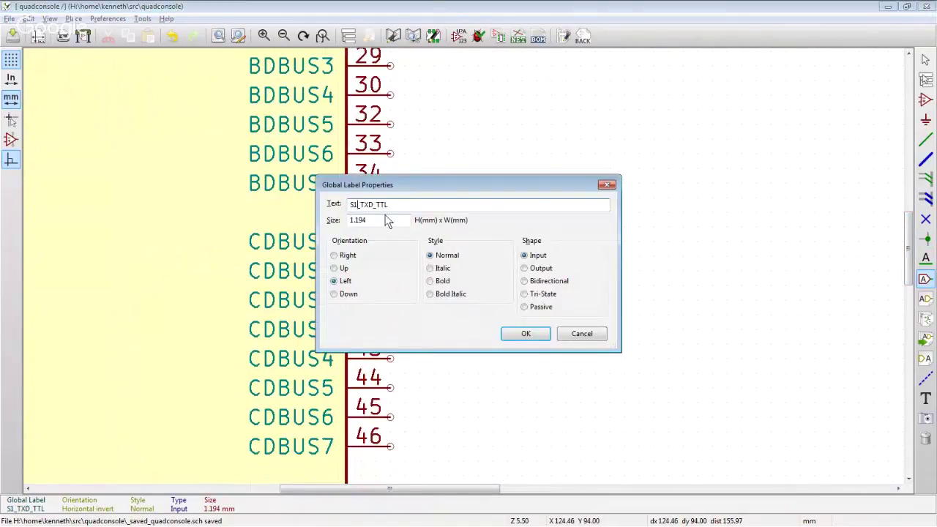
key("BackSpace")
type("3")
key("Return")
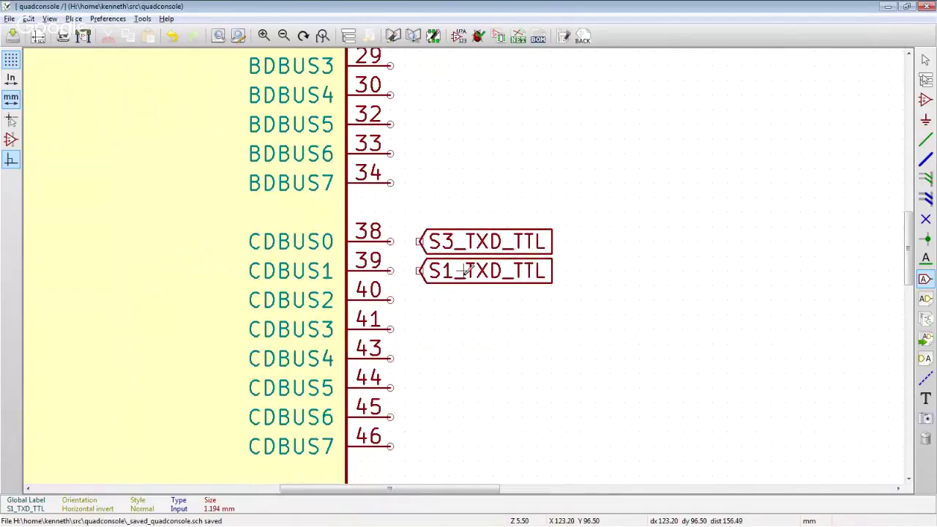
- Rename the global label beside the CDBUS1 pin to S3_RXD_TTL
double_click(465, 270)
left_click(358, 204)
key("BackSpace")
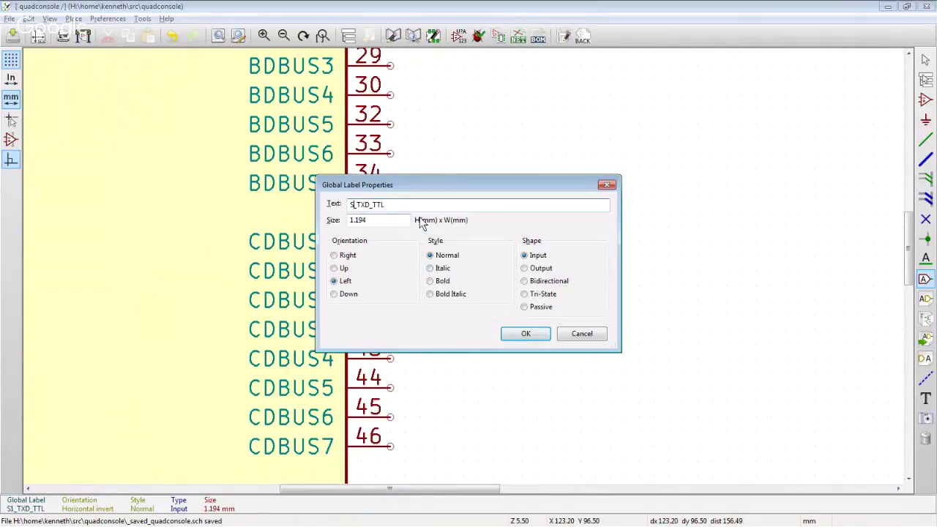
type("3")
key("Delete")
type("R")
key("Return")
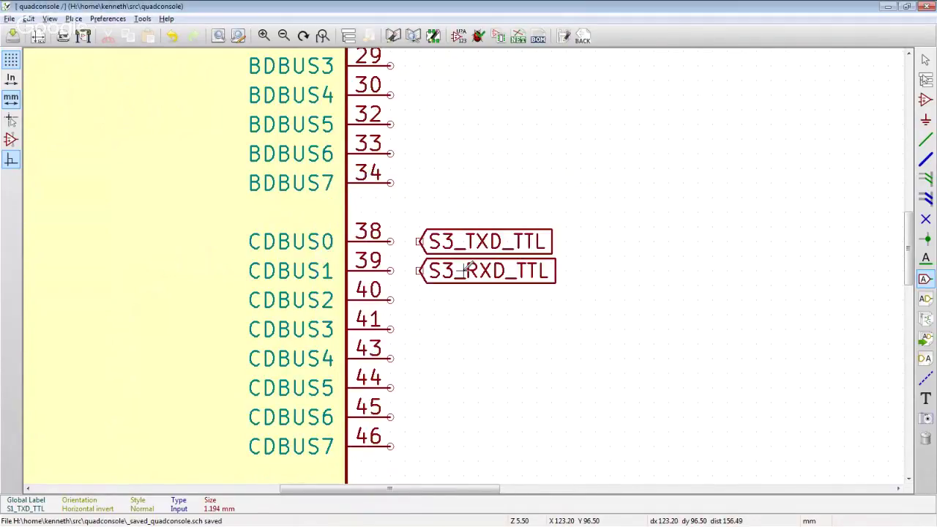
- Rename the global label beside the DDBUS0 pin to S4_TXD_TTL
left_click_drag(907, 241, 908, 284)
double_click(478, 253)
left_click(354, 205)
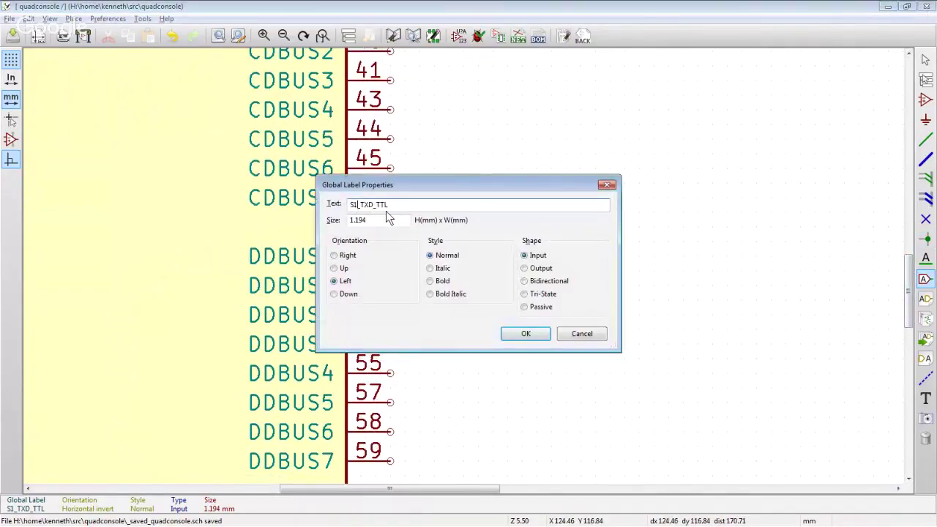
key("BackSpace")
type("4")
key("Return")
- Rename the global label beside the DDBUS1 pin to S4_RXD_TTL
double_click(446, 286)
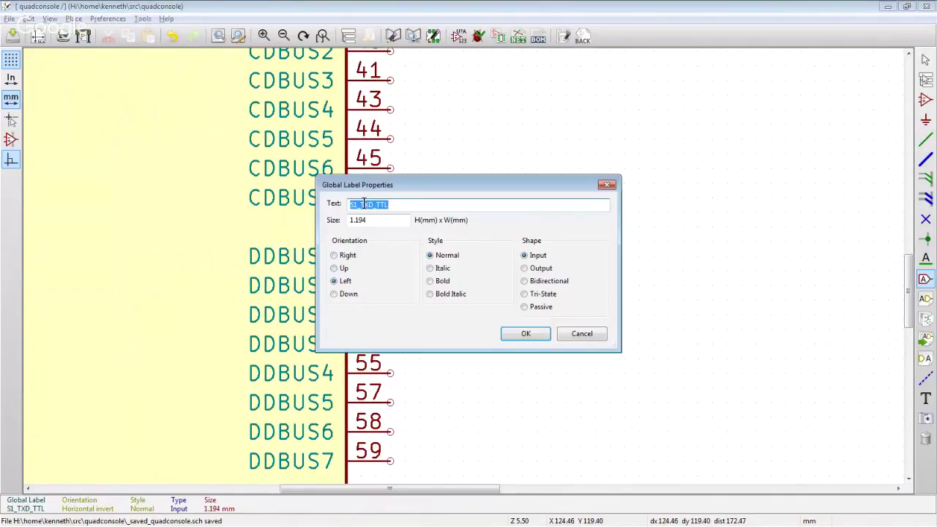
left_click(354, 206)
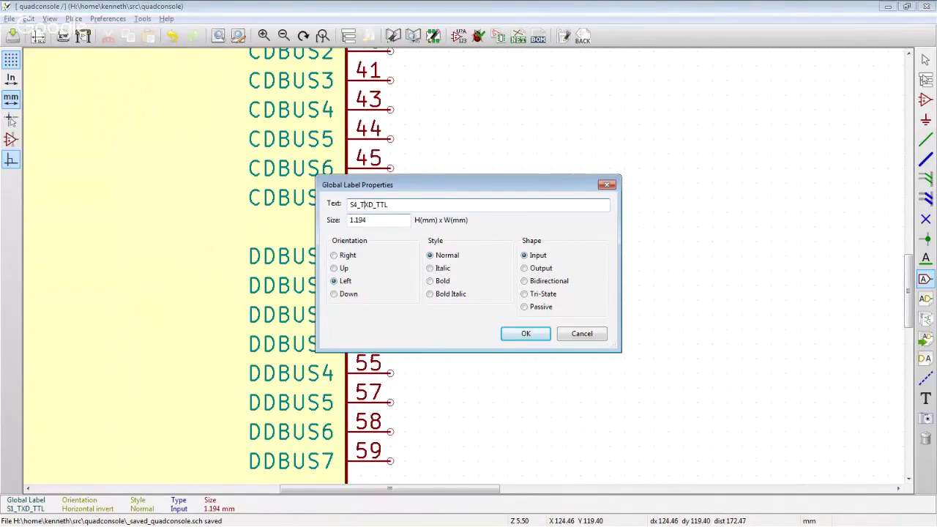
key("Delete")
type("4")
key("Return")
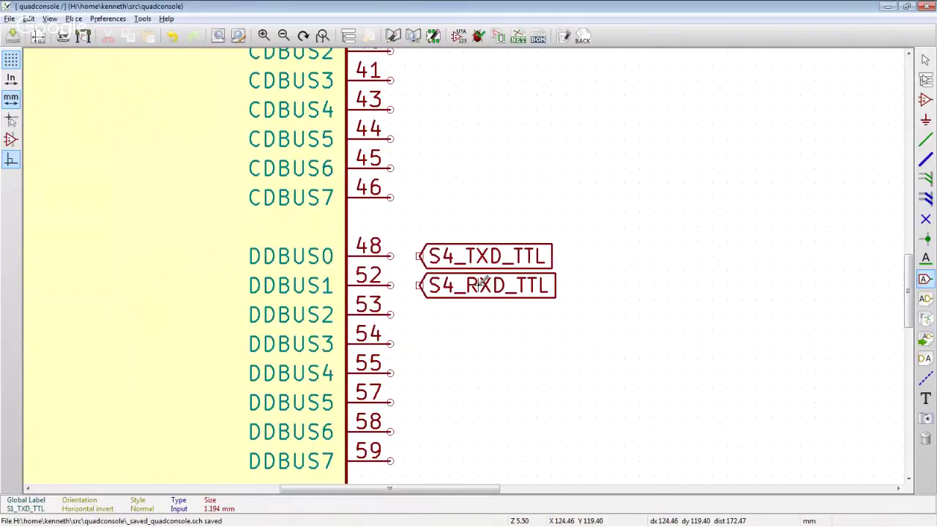
- Wire the ADBUS0 and ADBUS1 pins to the S1_TXD_TTL and S1_RXD_TTL labels
key("Home")
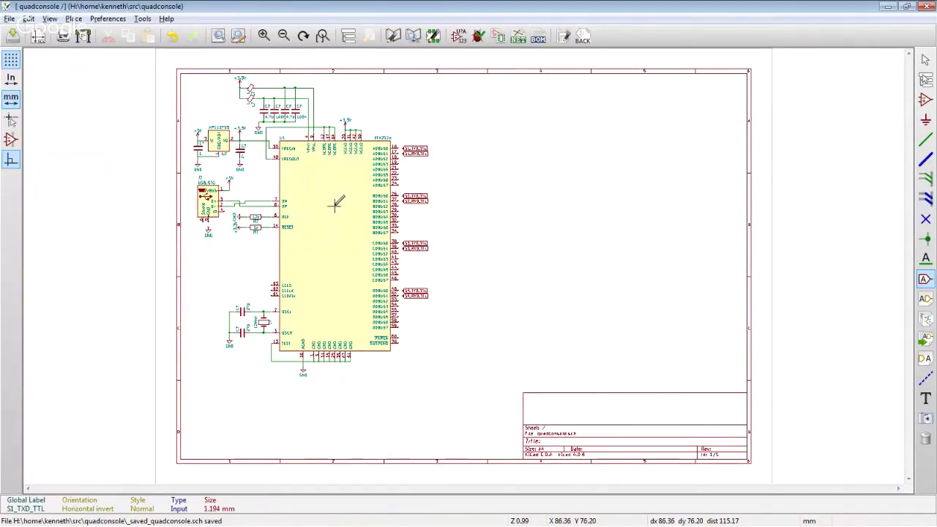
scroll(413, 141, "up", 1)
scroll(460, 262, "up", 3)
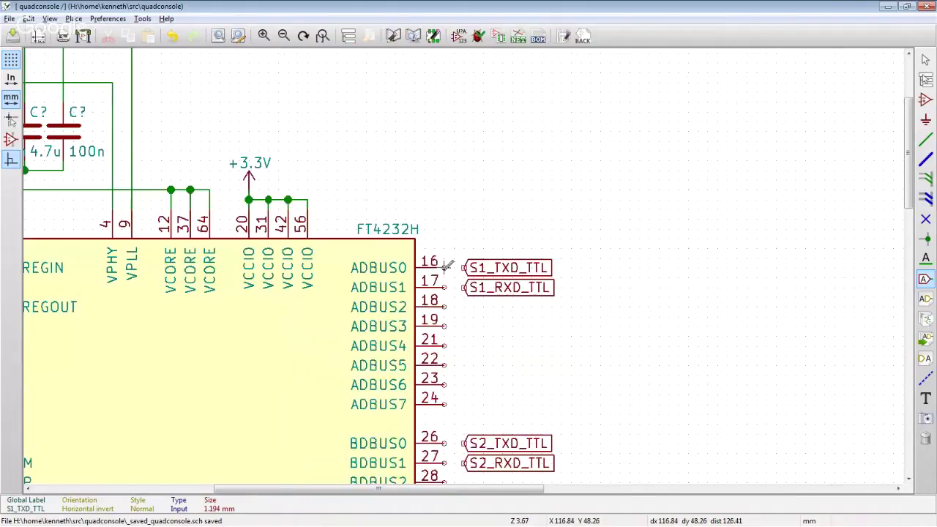
key("w")
double_click(463, 287)
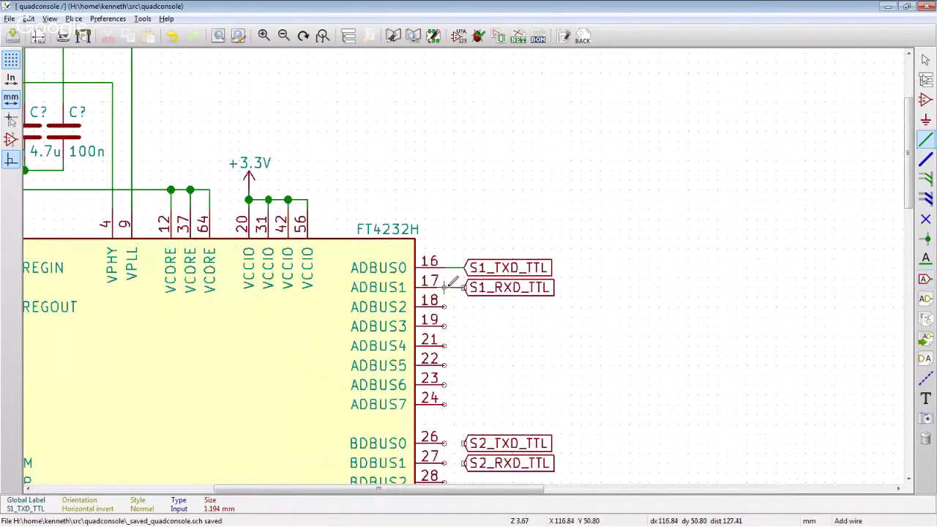
- Wire the BDBUS0 and BDBUS1 pins to the S2_TXD_TTL and S2_RXD_TTL labels
left_click(445, 442)
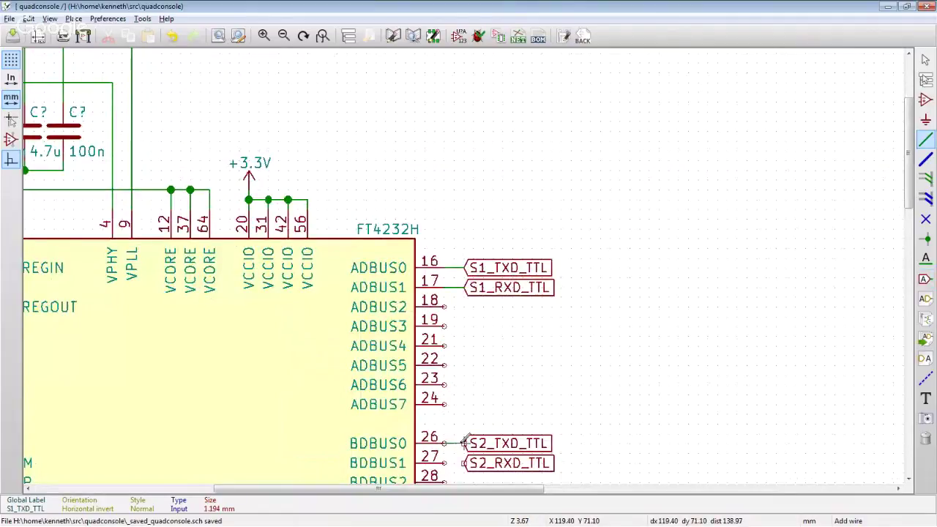
double_click(463, 443)
left_click(446, 462)
double_click(463, 462)
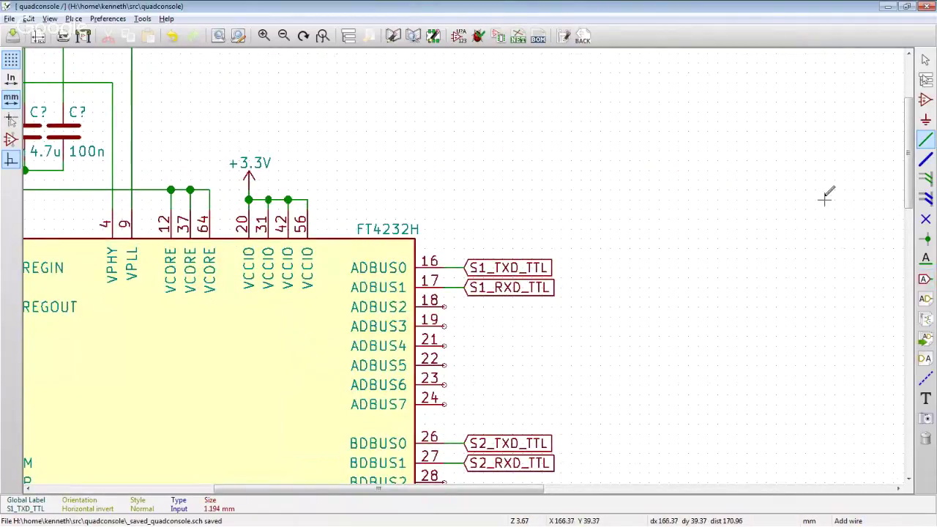
- Wire the CDBUS0 and CDBUS1 pins to the S3_TXD_TTL and S3_RXD_TTL labels
left_click_drag(905, 150, 905, 278)
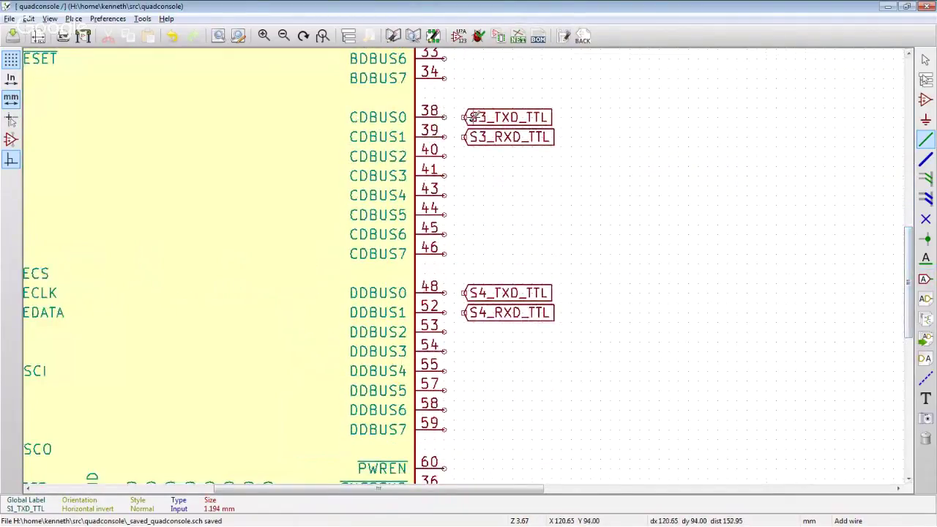
left_click(446, 117)
double_click(464, 117)
left_click(445, 137)
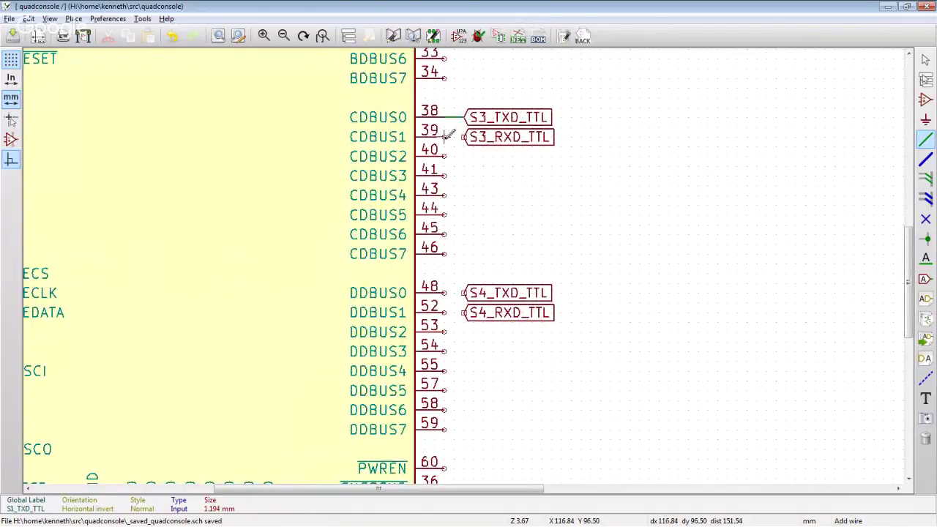
double_click(463, 136)
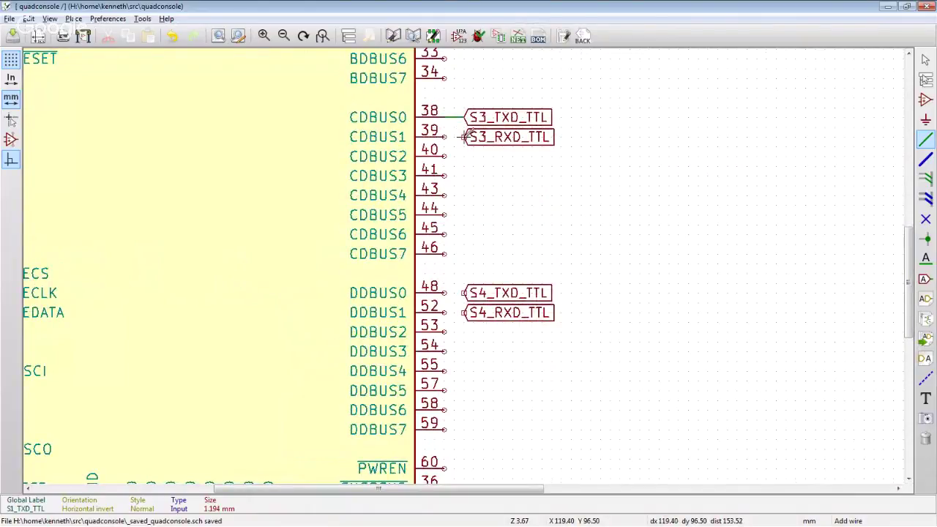
- Wire the DDBUS0 and DDBUS1 pins to the S4_TXD_TTL and S4_RXD_TTL labels
left_click(464, 293)
double_click(446, 293)
double_click(464, 312)
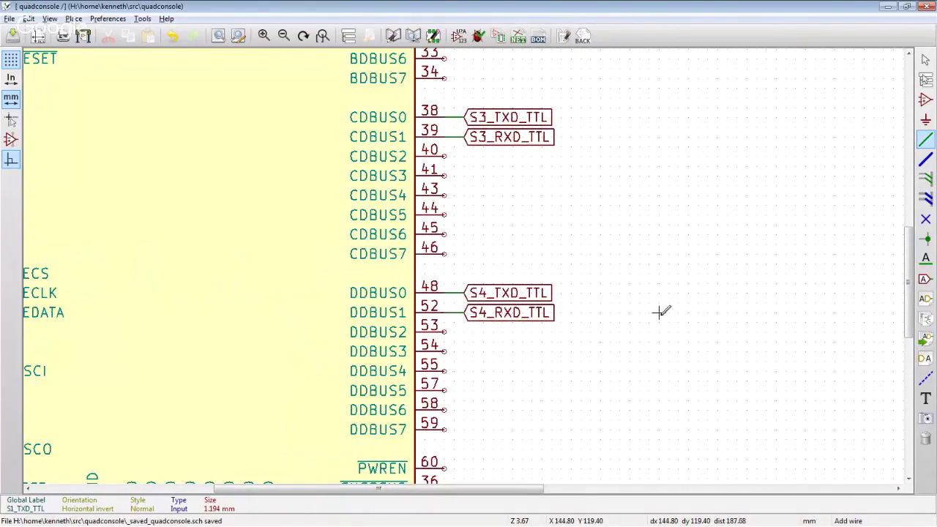
- Place no-connect flags on the SUSPEND and PWREN pins of the FT4232H
left_click_drag(908, 266, 910, 300)
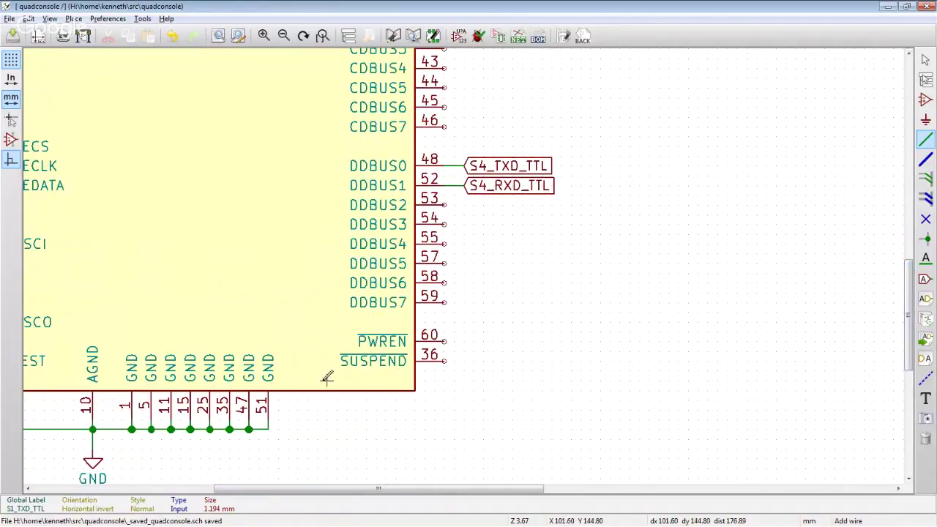
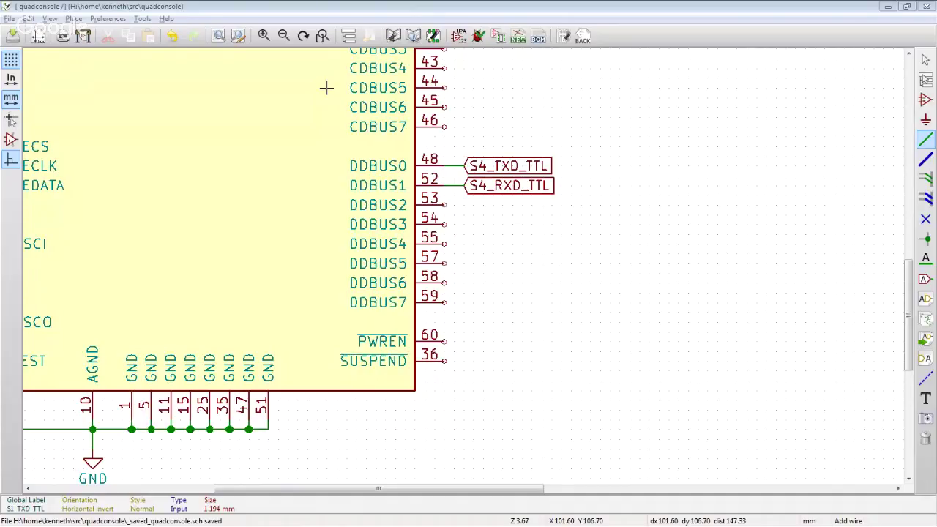
left_click(494, 8)
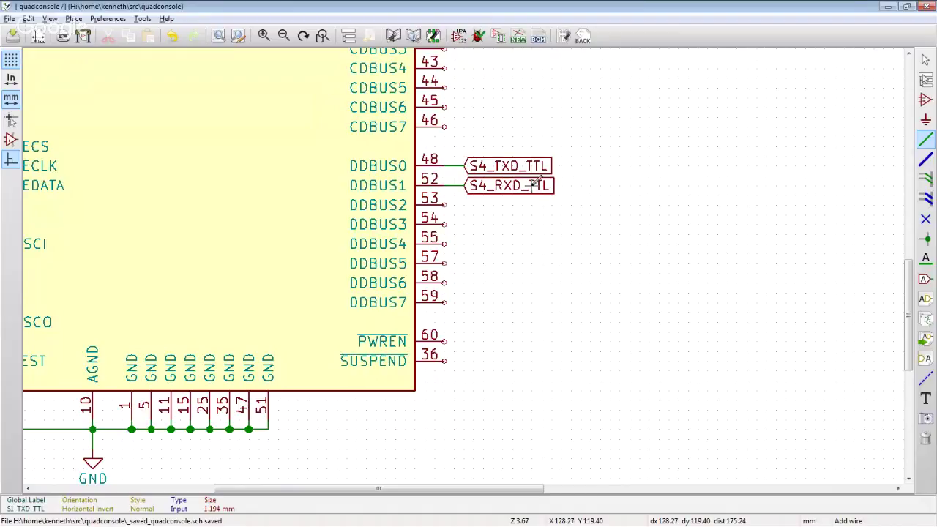
scroll(473, 259, "down", 3)
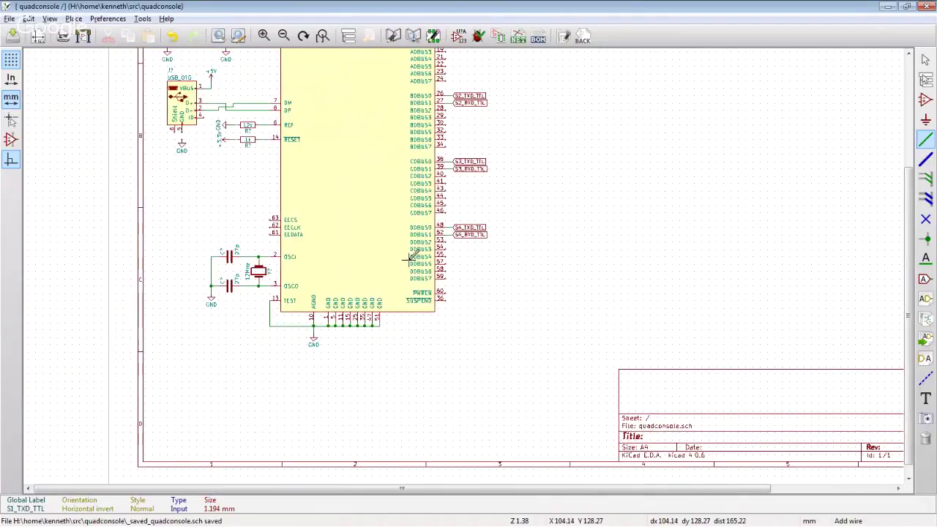
scroll(468, 265, "down", 1)
scroll(462, 268, "up", 3)
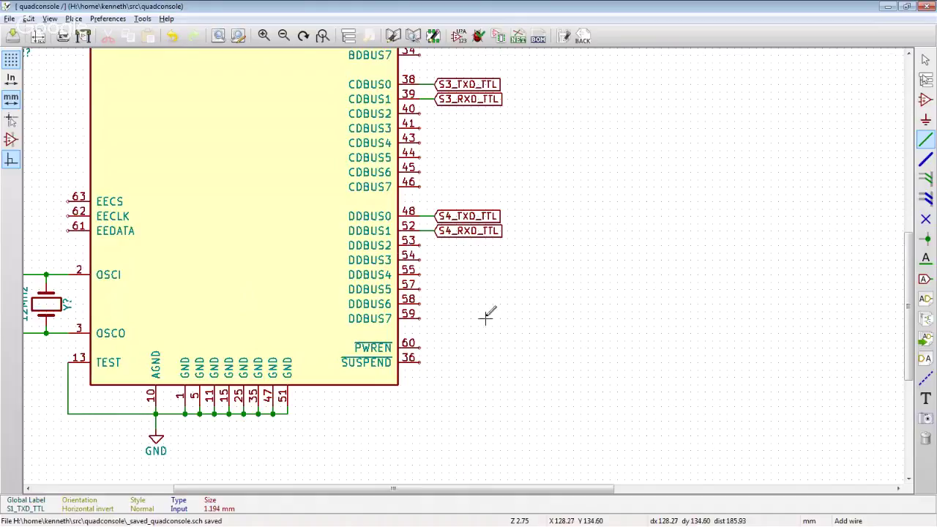
left_click(925, 219)
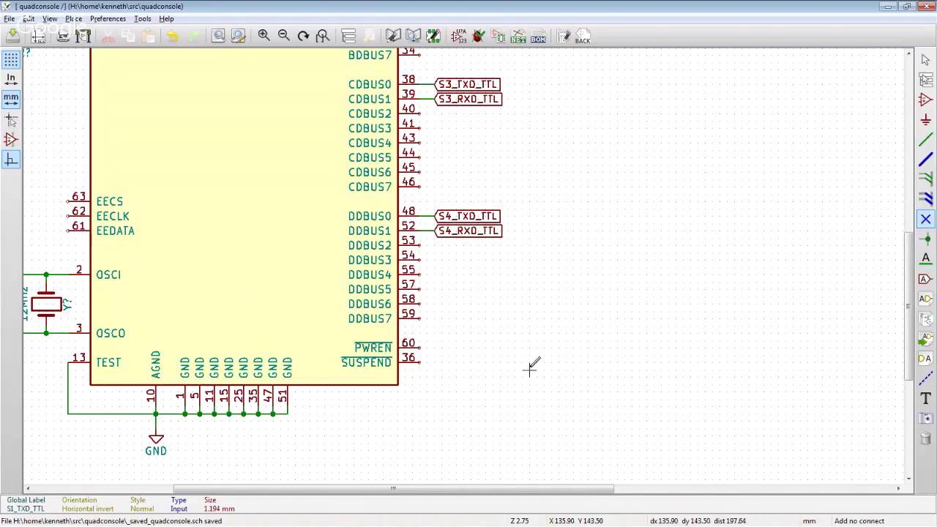
left_click(417, 360)
left_click(419, 346)
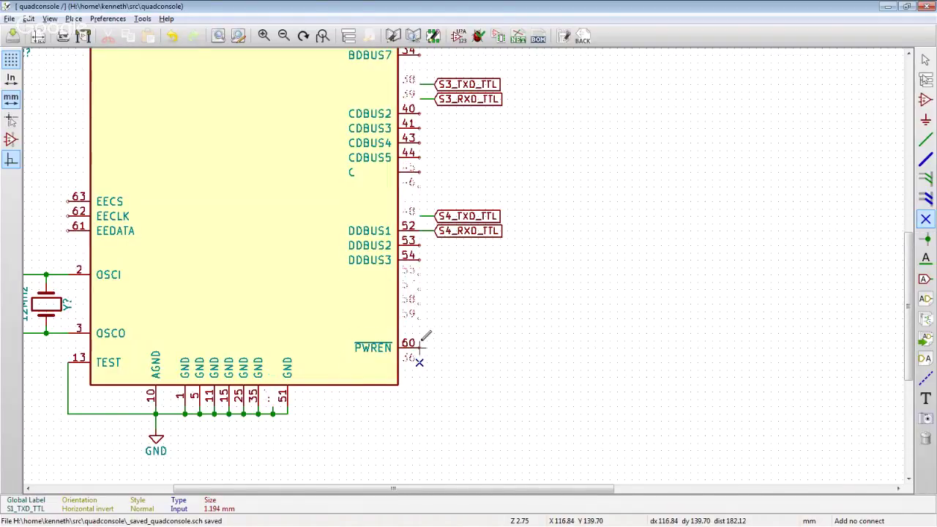
- Flag the unused DDBUS7 through DDBUS2 pins as not connected
left_click(419, 317)
left_click(418, 302)
left_click(419, 287)
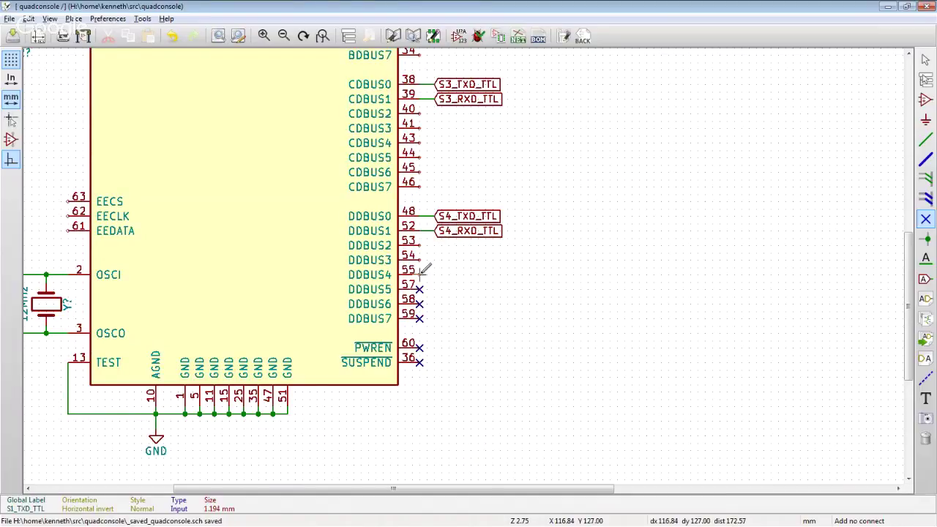
left_click(418, 273)
left_click(419, 258)
left_click(418, 244)
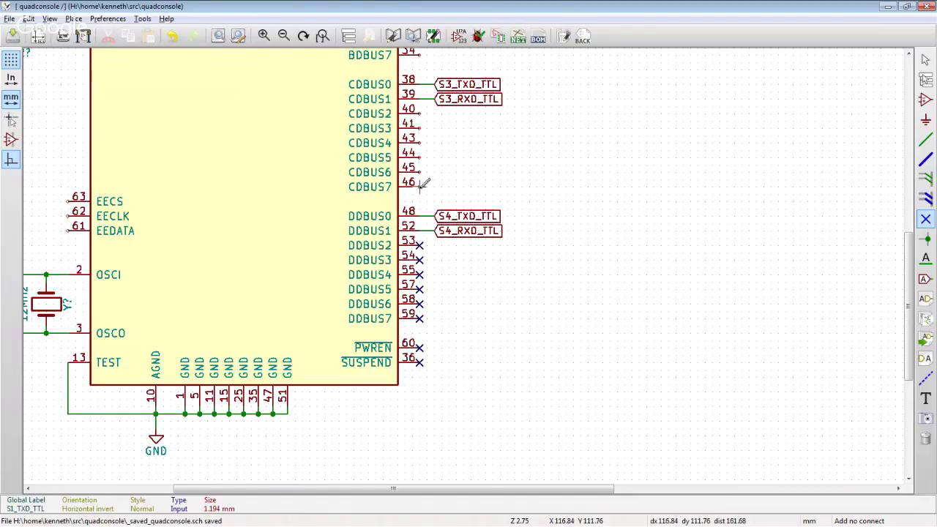
- Flag the unused CDBUS7 through CDBUS2 pins as not connected
left_click(418, 185)
left_click(419, 170)
left_click(419, 156)
left_click(419, 141)
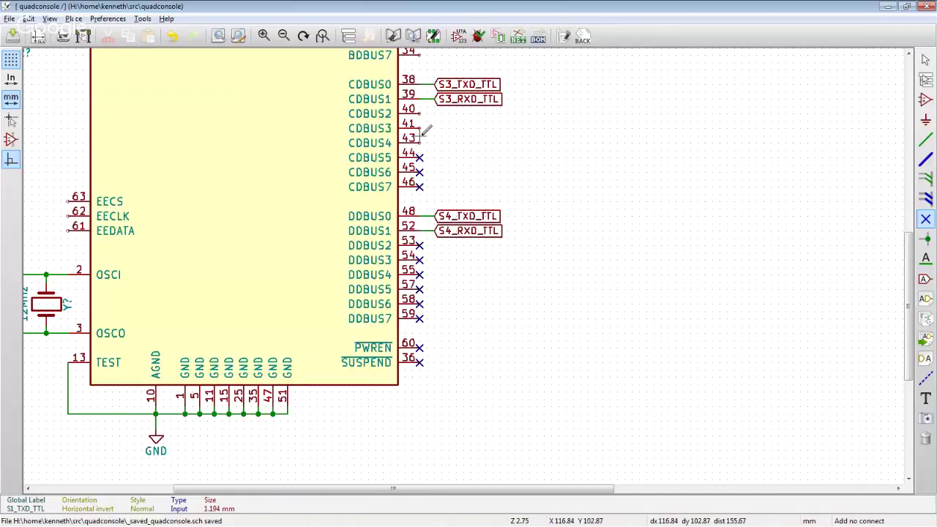
left_click(418, 127)
left_click(419, 113)
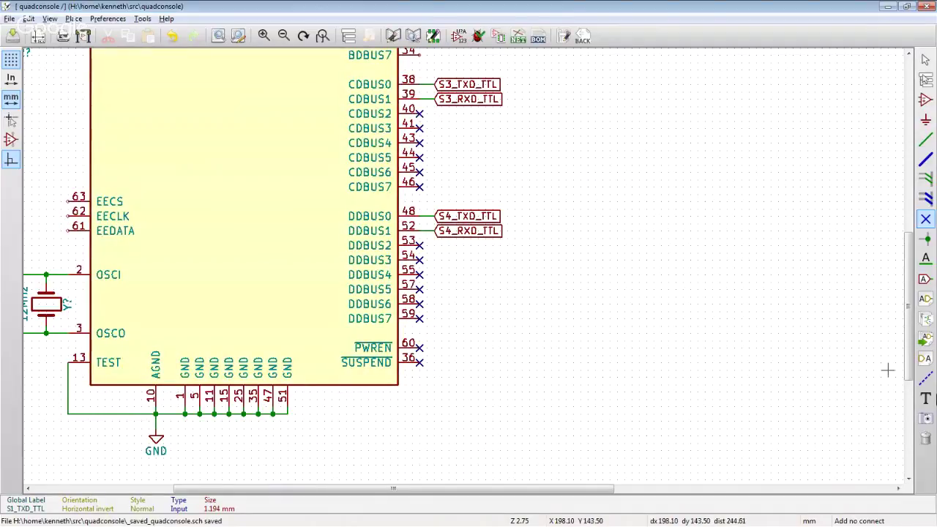
- Flag the unused BDBUS7 through BDBUS2 pins as not connected
left_click_drag(909, 331, 902, 206)
left_click(419, 348)
left_click(419, 334)
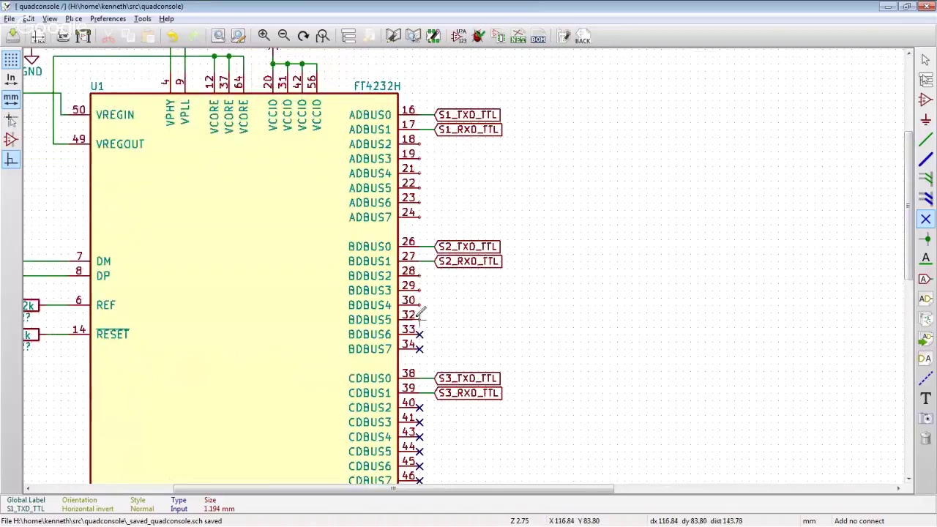
left_click(419, 319)
left_click(419, 304)
left_click(419, 289)
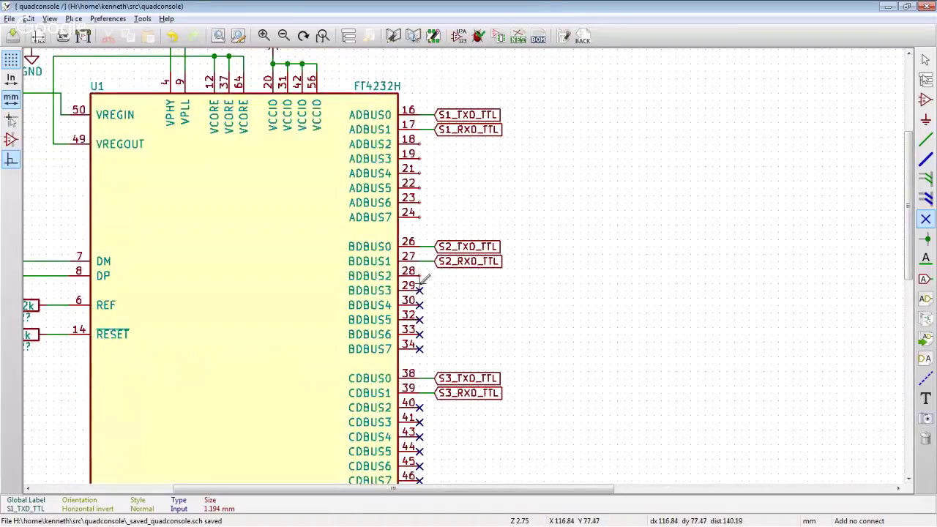
left_click(419, 276)
- Flag the unused ADBUS7 through ADBUS2 pins as not connected
left_click(418, 217)
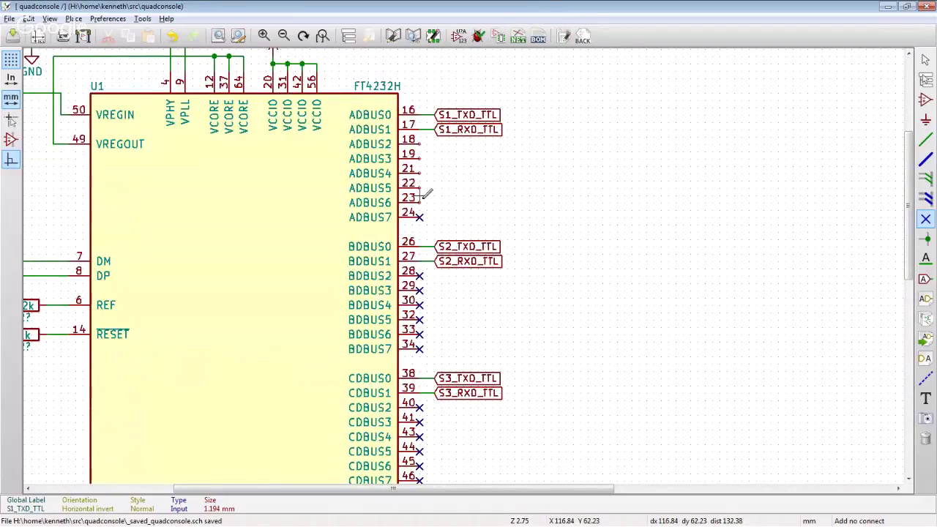
left_click(418, 202)
left_click(419, 187)
left_click(419, 173)
left_click(418, 158)
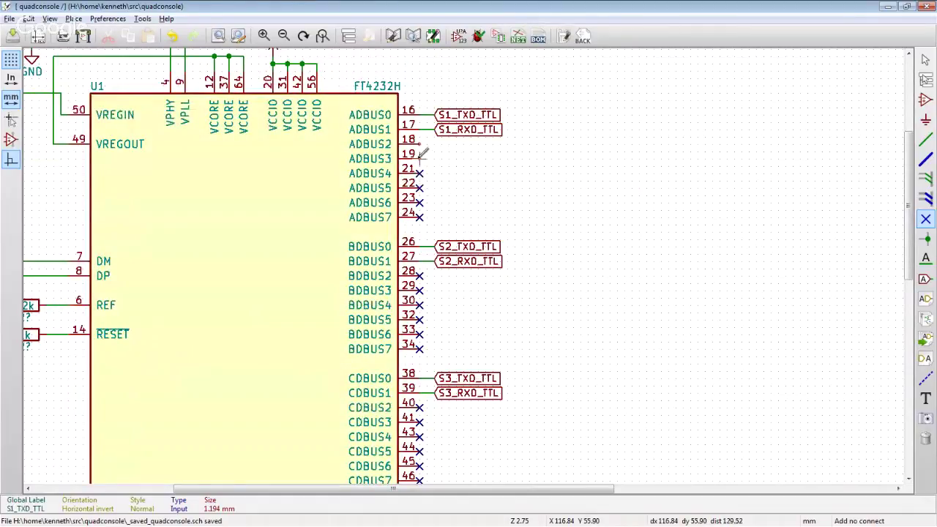
left_click(419, 143)
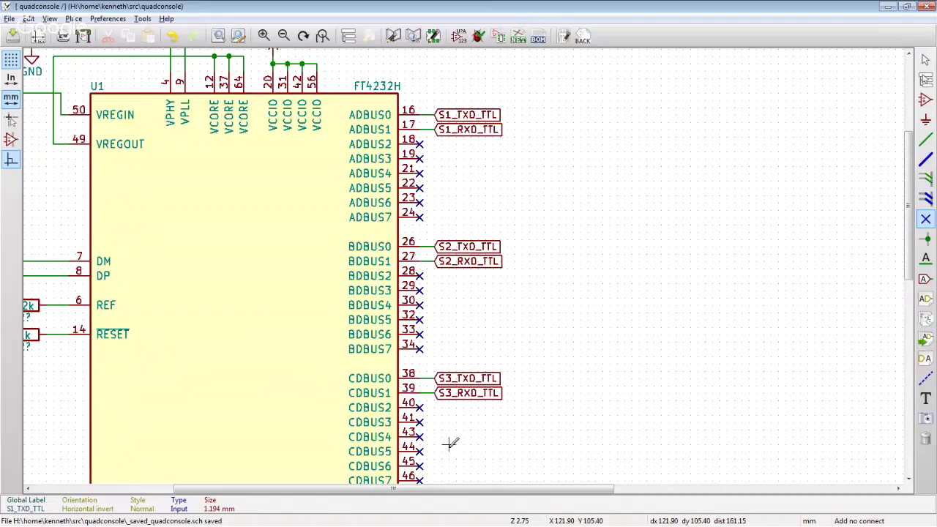
- Start adding a component in the empty area beside the FT4232H, filter the library for 323 and select MAX3232
left_click_drag(439, 488, 302, 489)
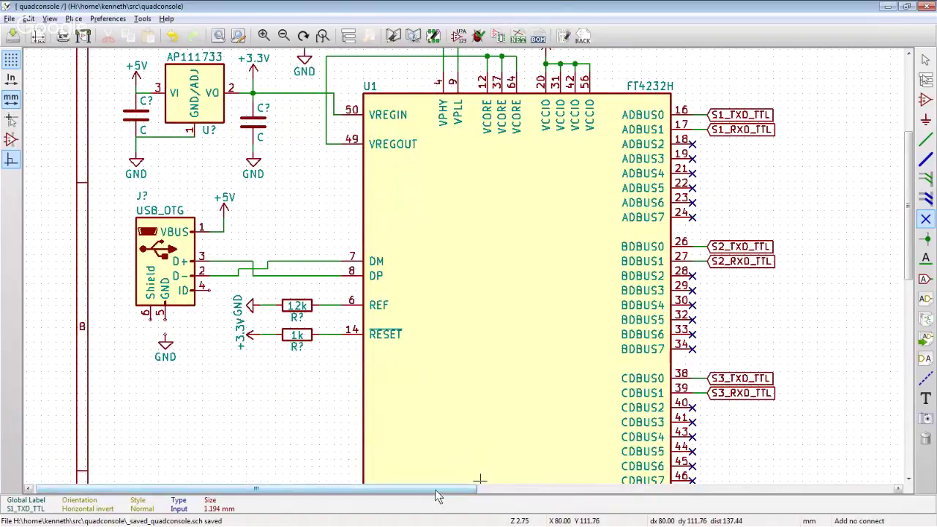
left_click_drag(435, 489, 583, 489)
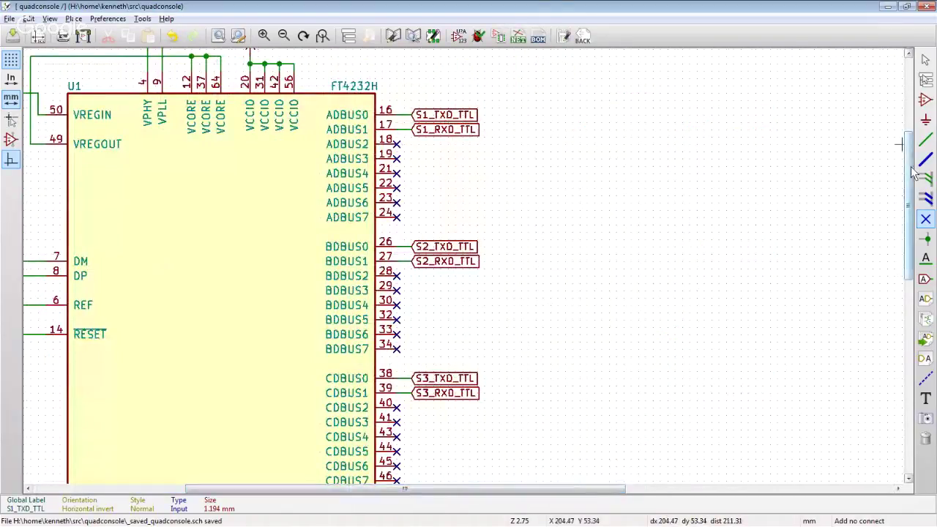
mouse_move(908, 172)
left_mouse_down()
mouse_move(910, 254)
mouse_move(910, 179)
left_mouse_up()
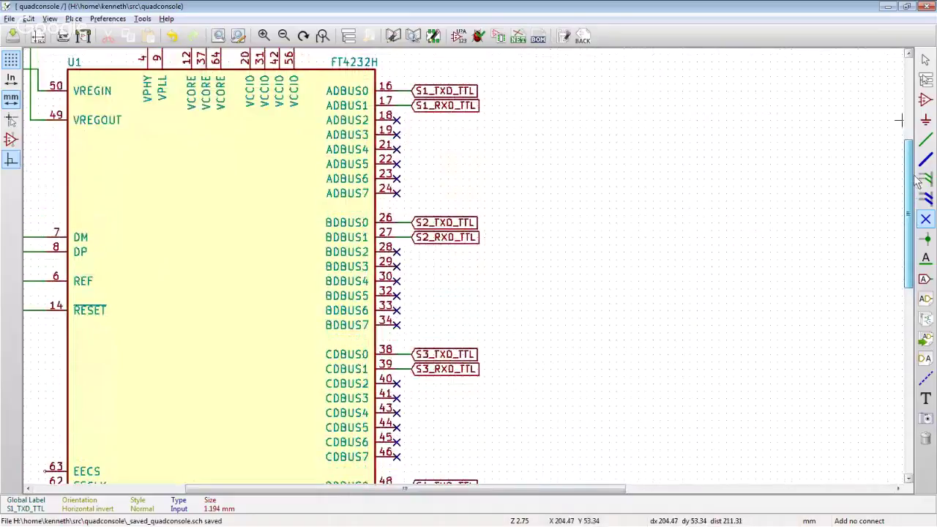
scroll(652, 183, "down", 1)
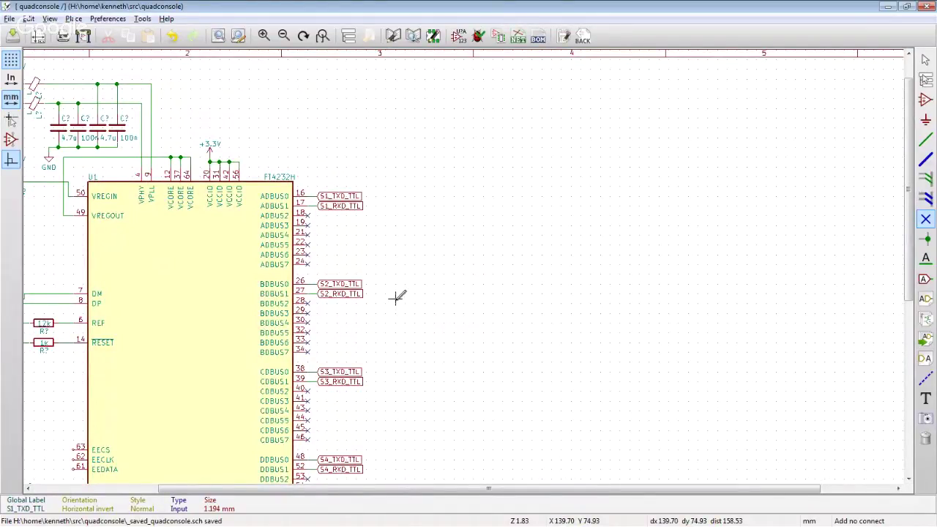
scroll(417, 296, "down", 1)
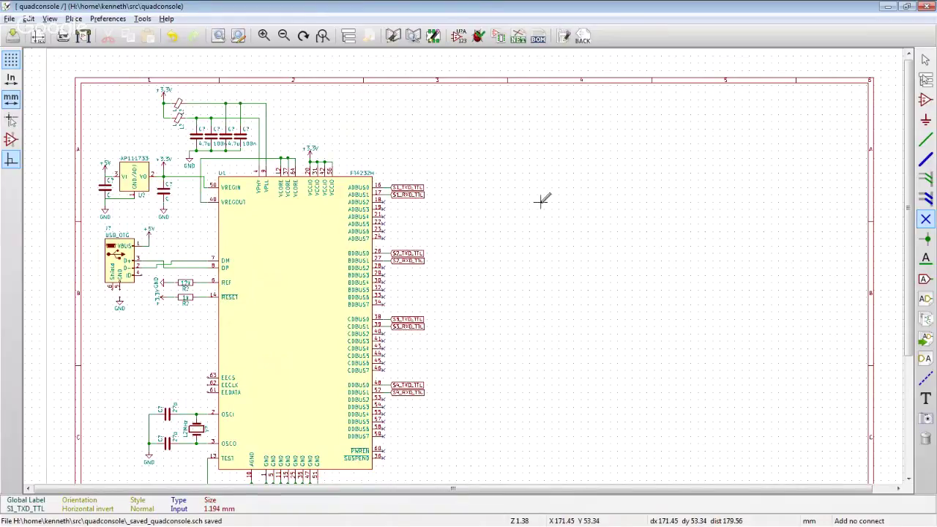
key("a")
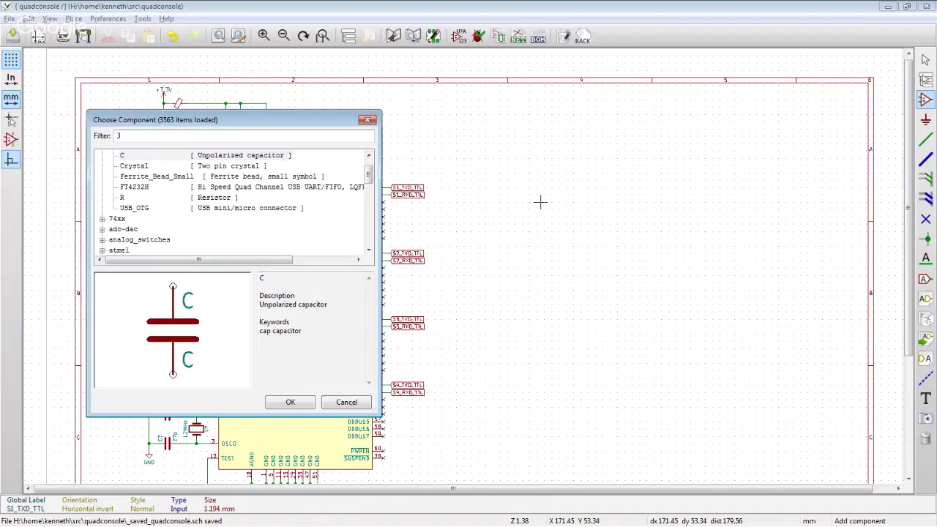
type("32")
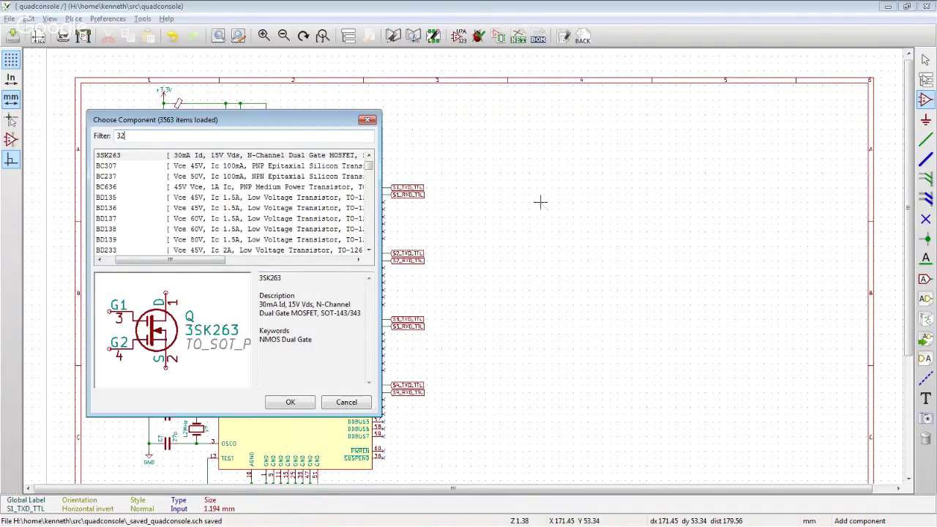
type("33")
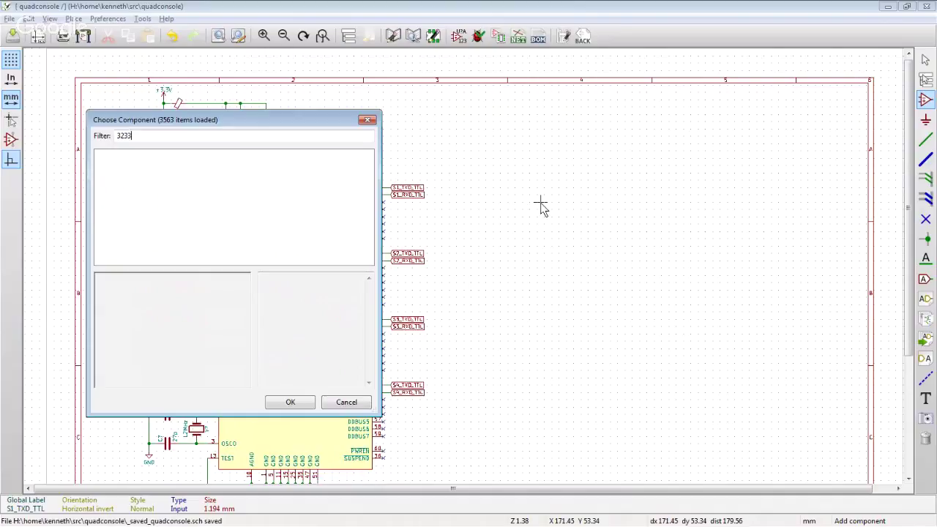
key("BackSpace")
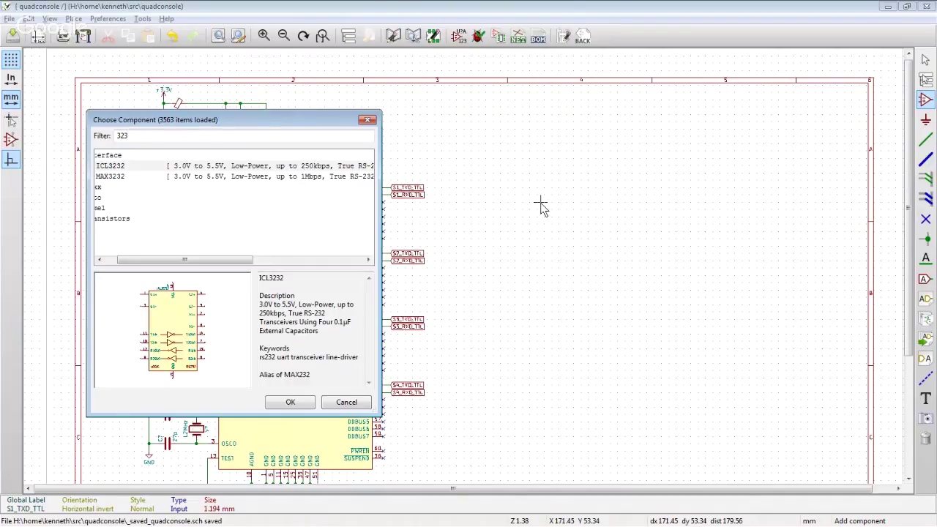
left_click_drag(125, 261, 116, 263)
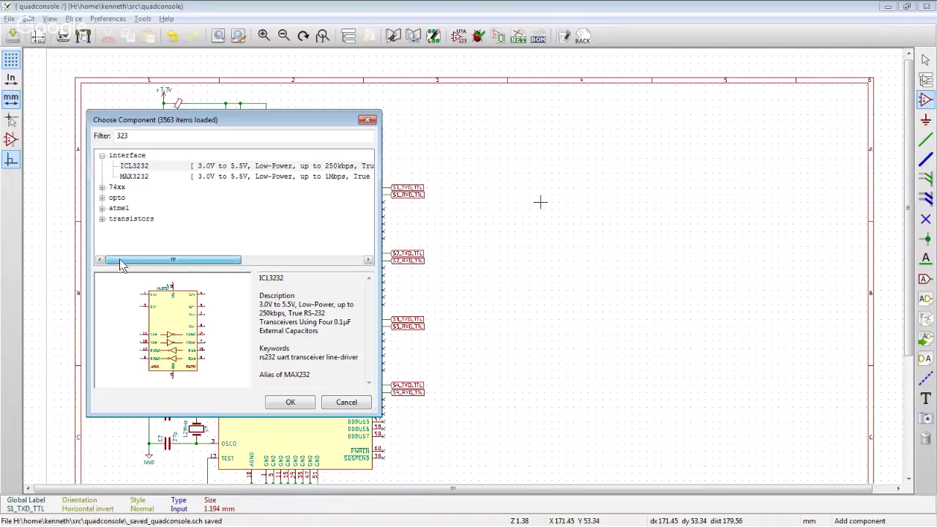
left_click(139, 177)
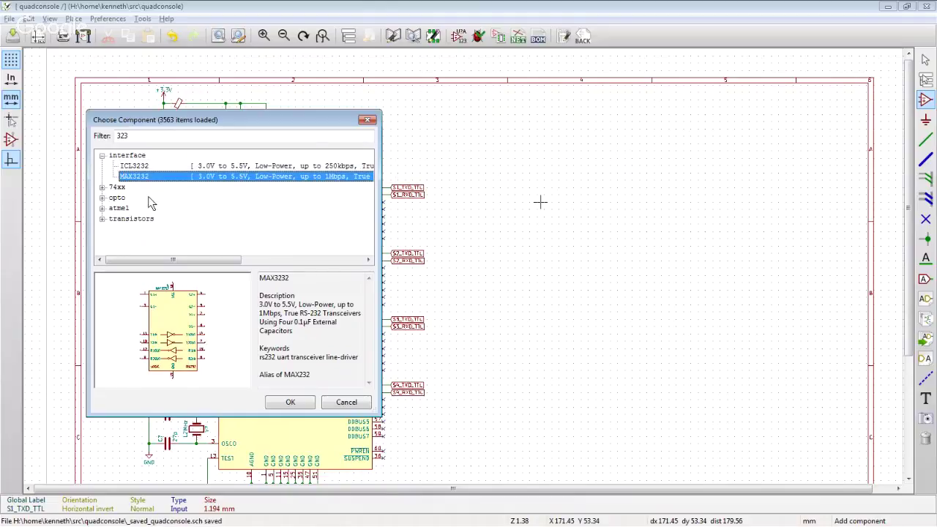
- Filter the component library for MAX, check the MAX232 in the interface library, and select the MAX3232 transceiver
double_click(145, 136)
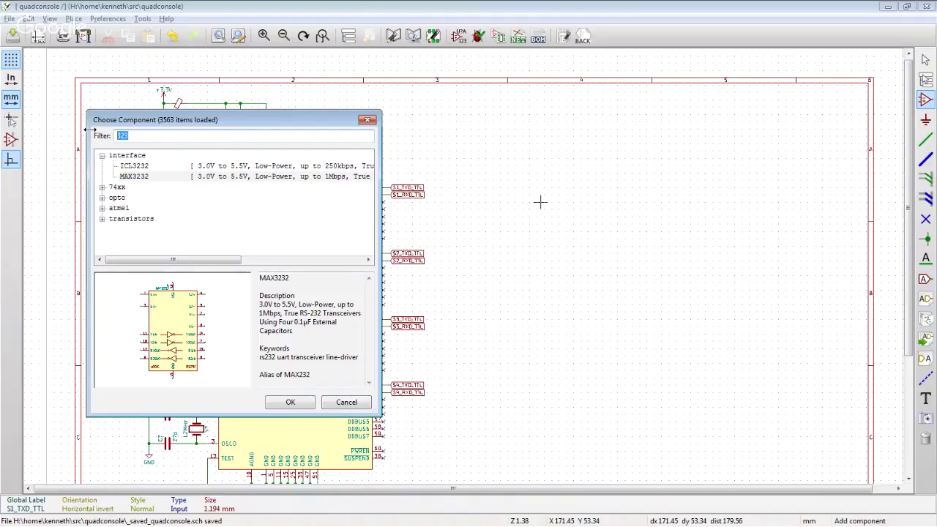
type("MAX")
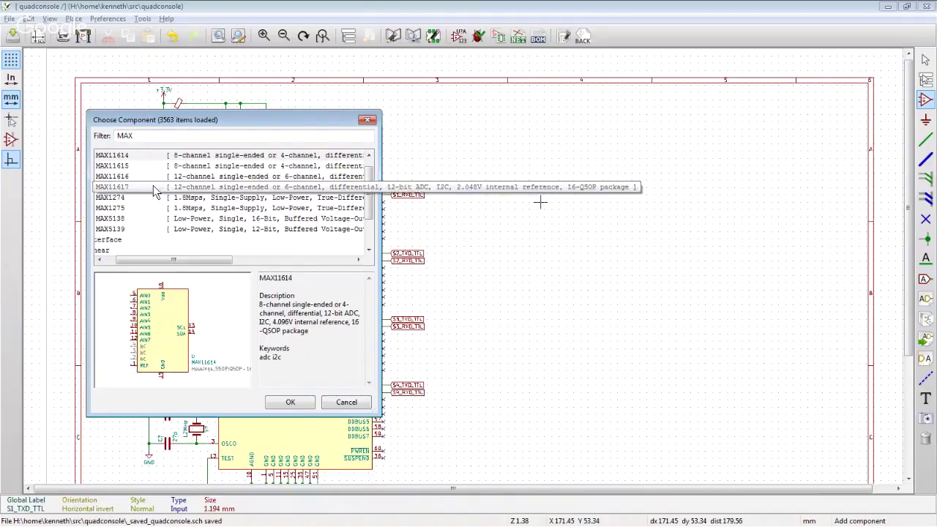
left_click_drag(170, 260, 160, 261)
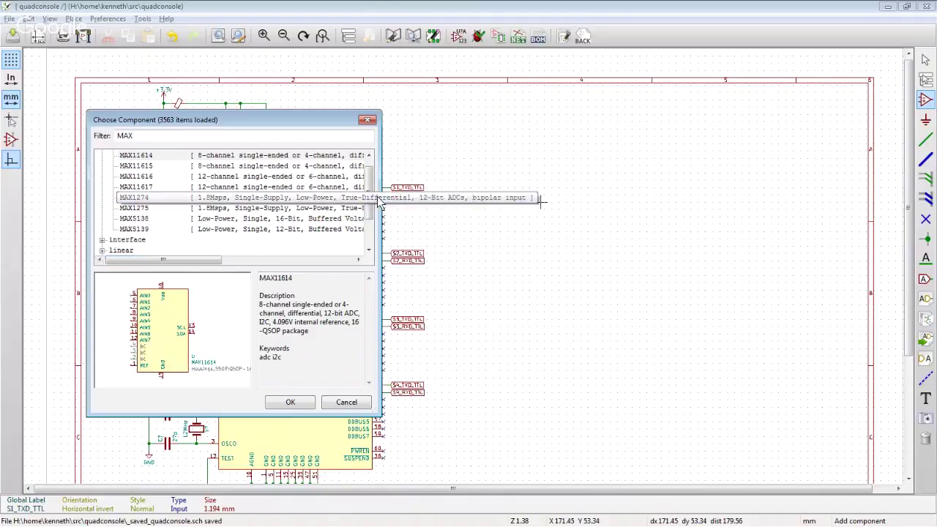
scroll(375, 196, "up", 1)
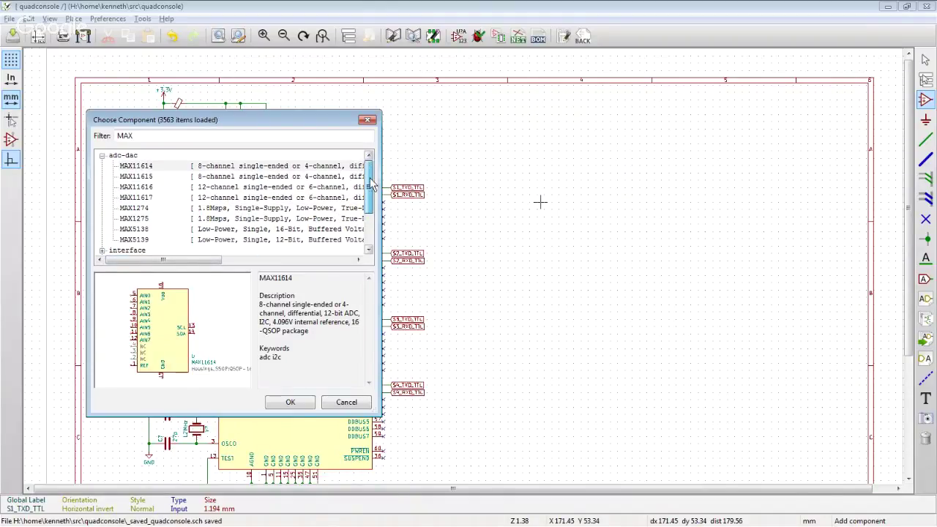
mouse_move(371, 185)
left_mouse_down()
mouse_move(373, 209)
mouse_move(374, 167)
left_mouse_up()
scroll(374, 167, "down", 2)
left_click(104, 205)
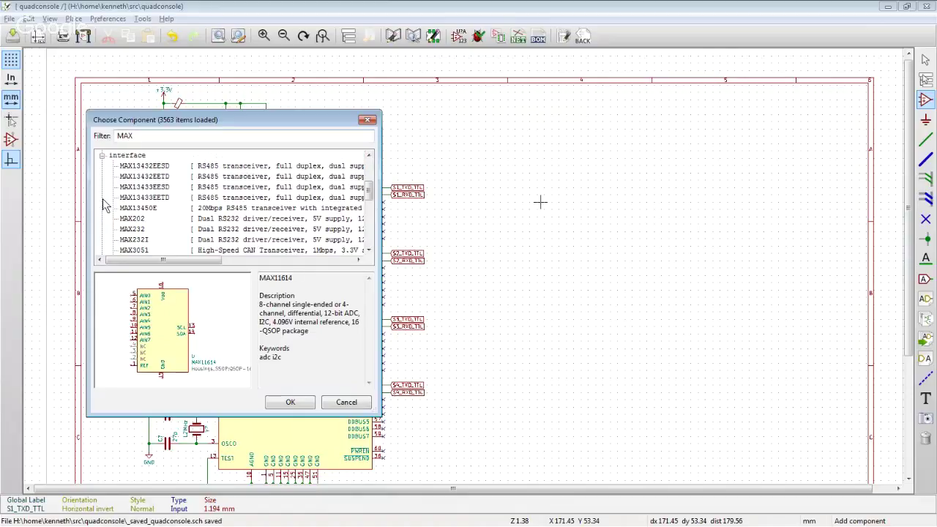
scroll(104, 205, "down", 1)
left_click(209, 198)
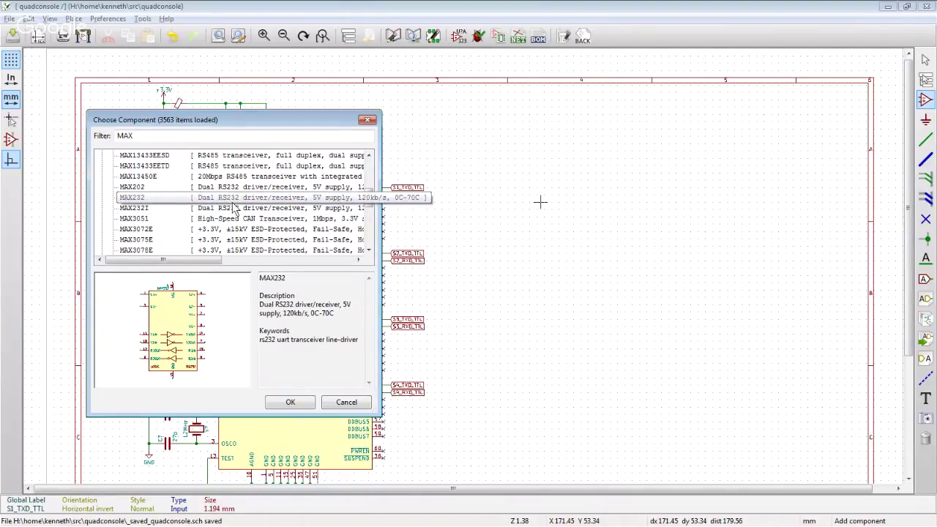
scroll(220, 225, "down", 5)
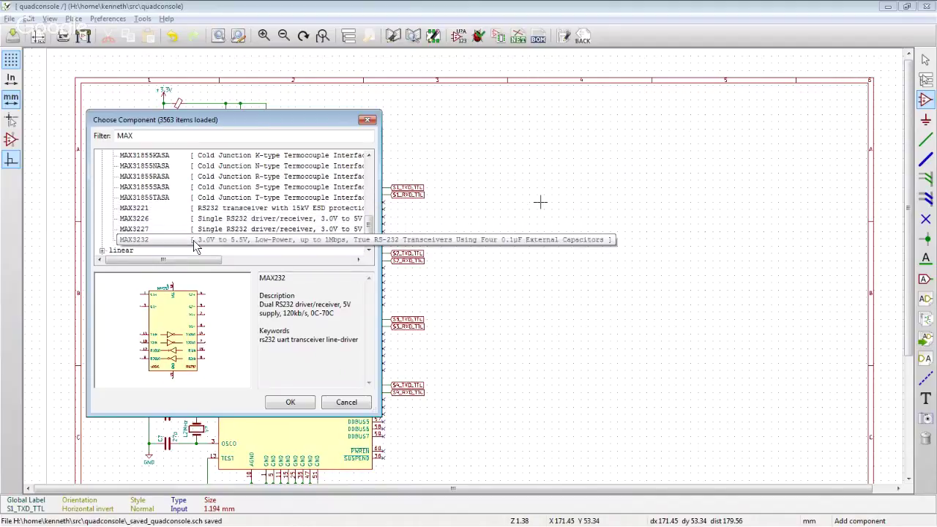
left_click(190, 247)
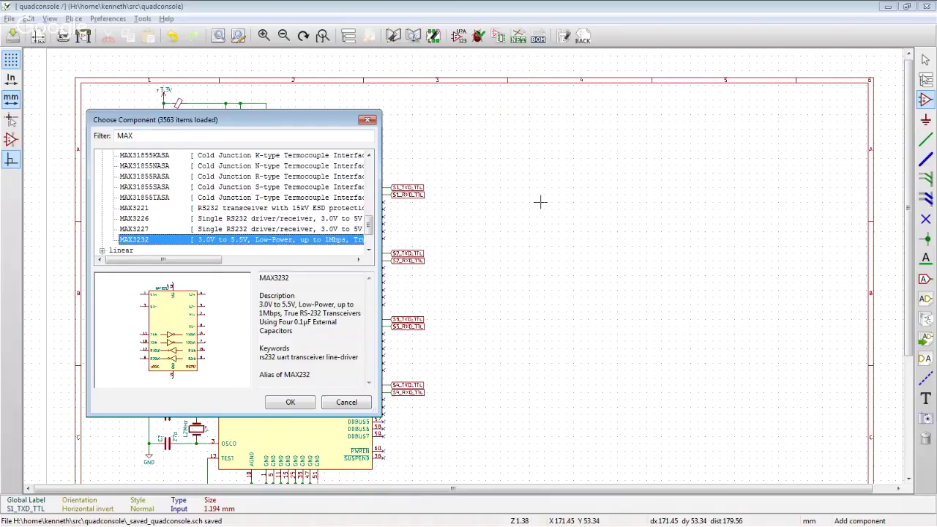
- Switch to the Chrome browser and open the Digi-Key website in a new tab
key("alt+Tab")
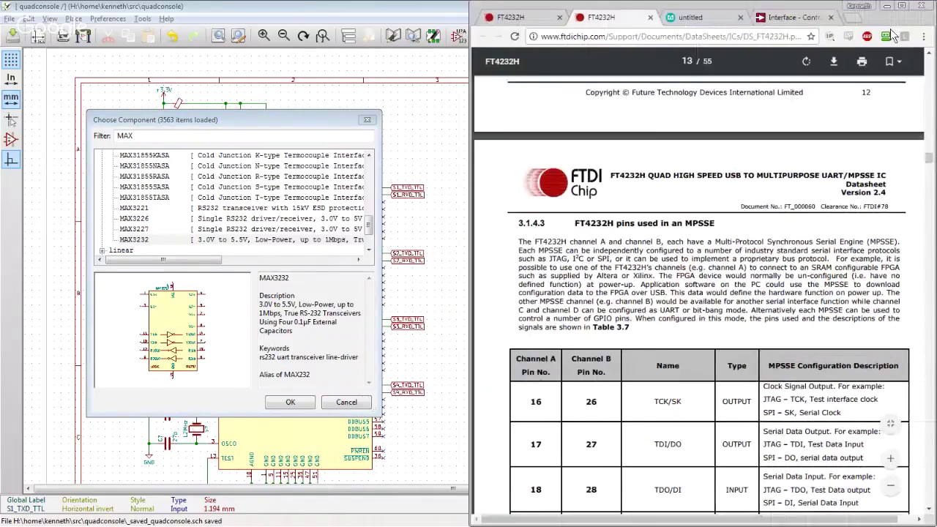
left_click(853, 18)
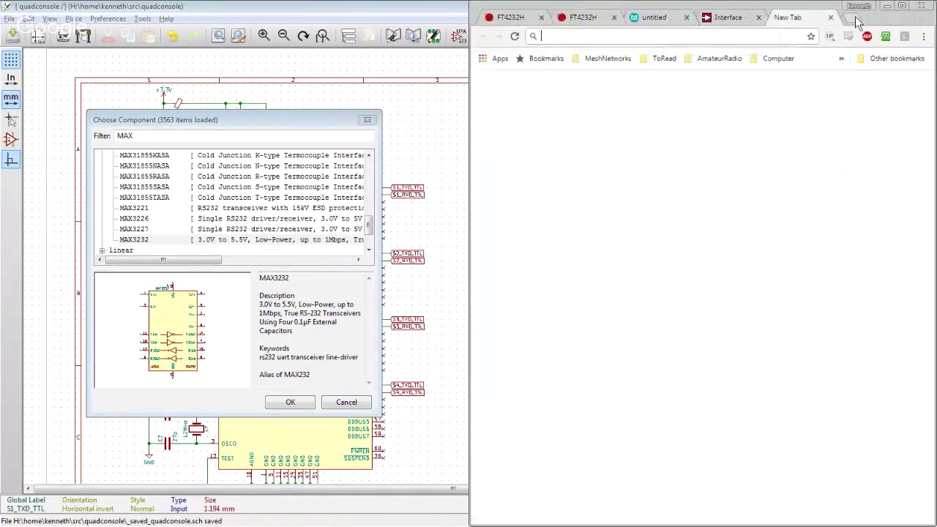
type("digi")
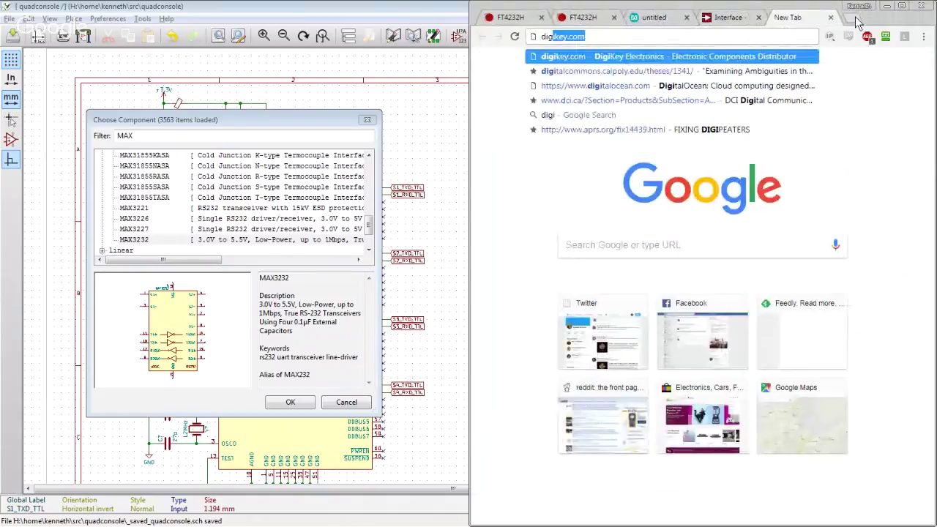
key("Down")
key("Up")
key("Return")
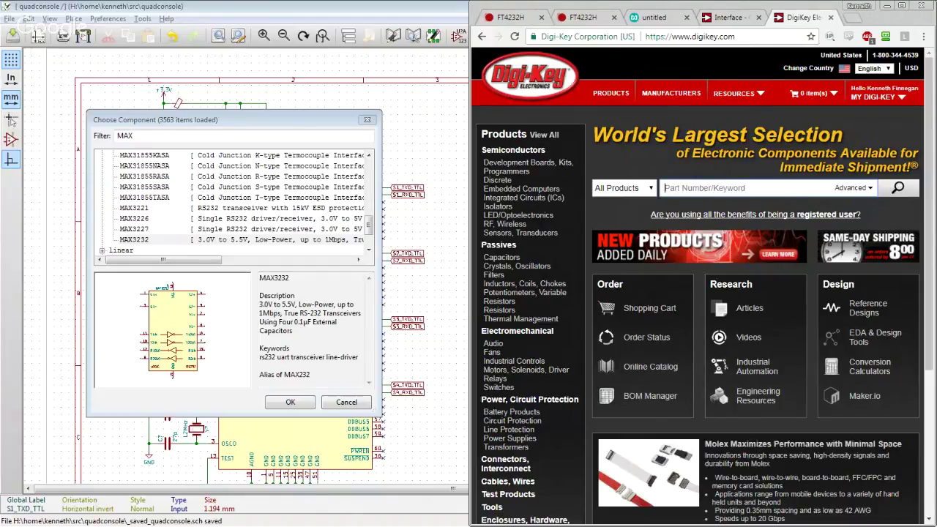
- Search Digi-Key's products for max3233
left_click(692, 188)
type("max3232")
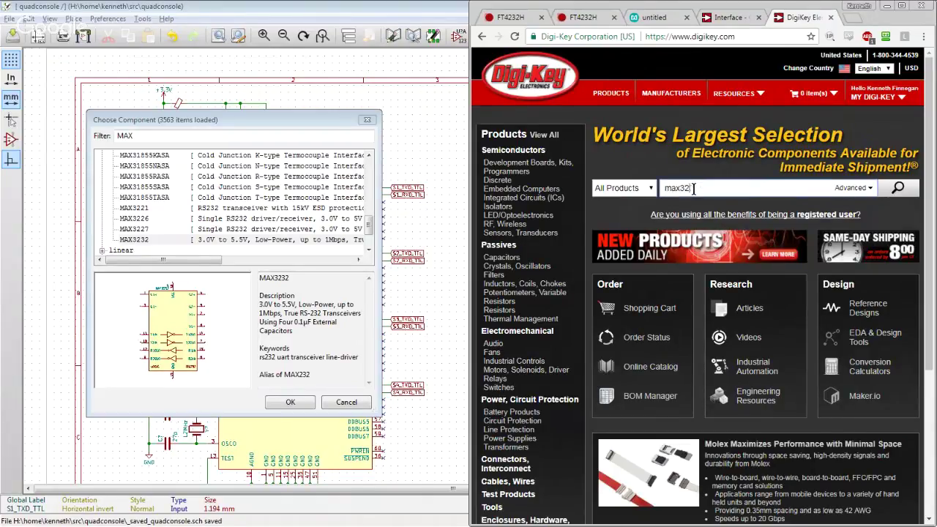
key("Return")
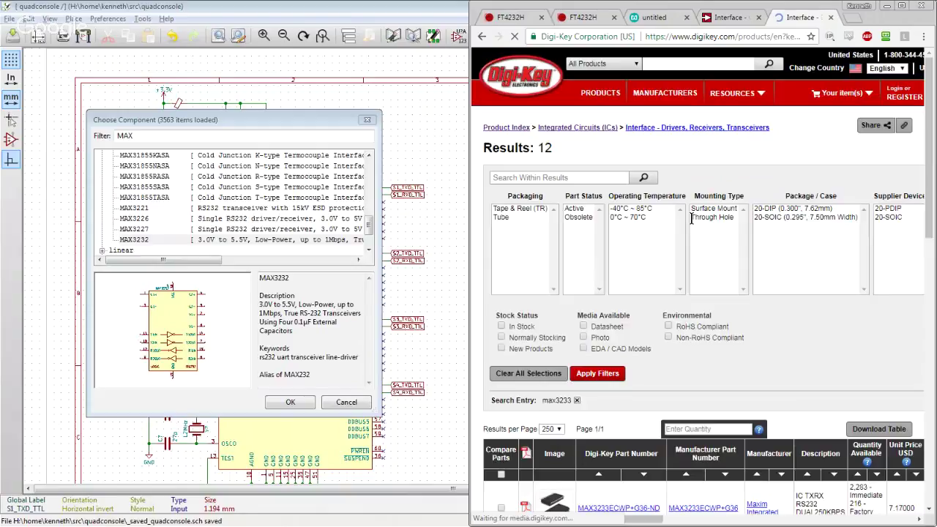
- Price the max3233 results for a quantity of 10 and sort them by ascending unit price
scroll(691, 219, "down", 1)
left_click(669, 370)
type("10")
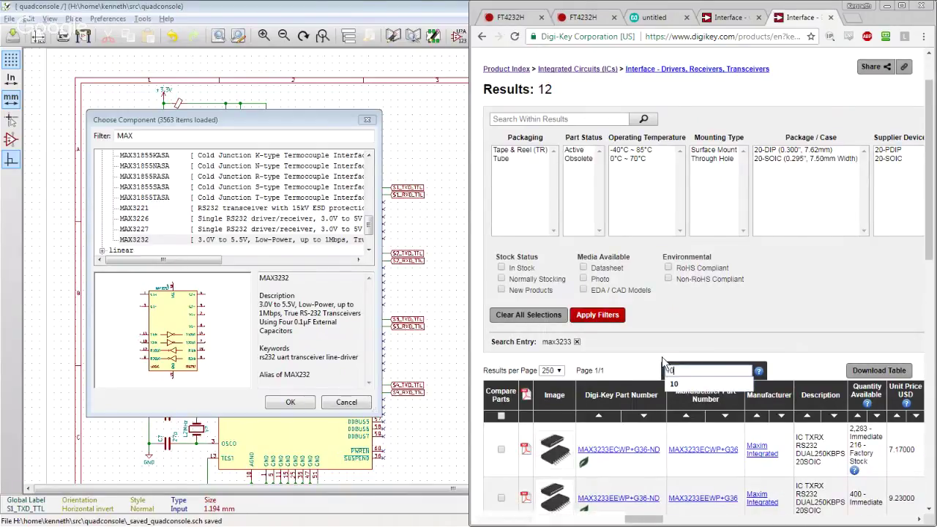
key("Return")
scroll(727, 233, "down", 5)
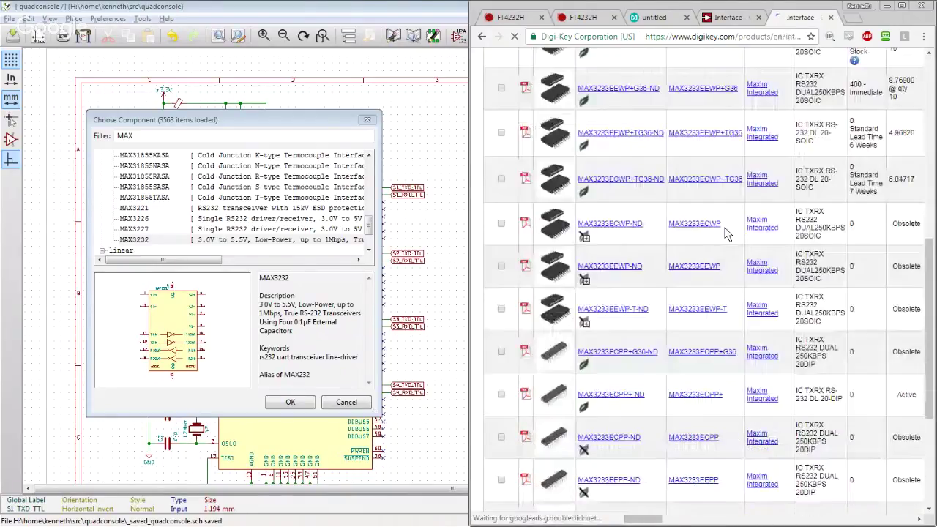
scroll(726, 233, "up", 2)
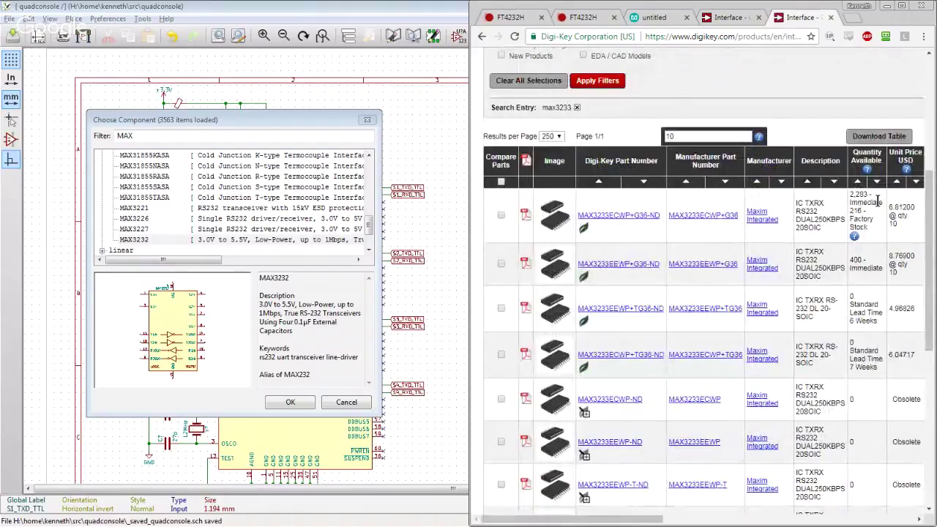
left_click(897, 182)
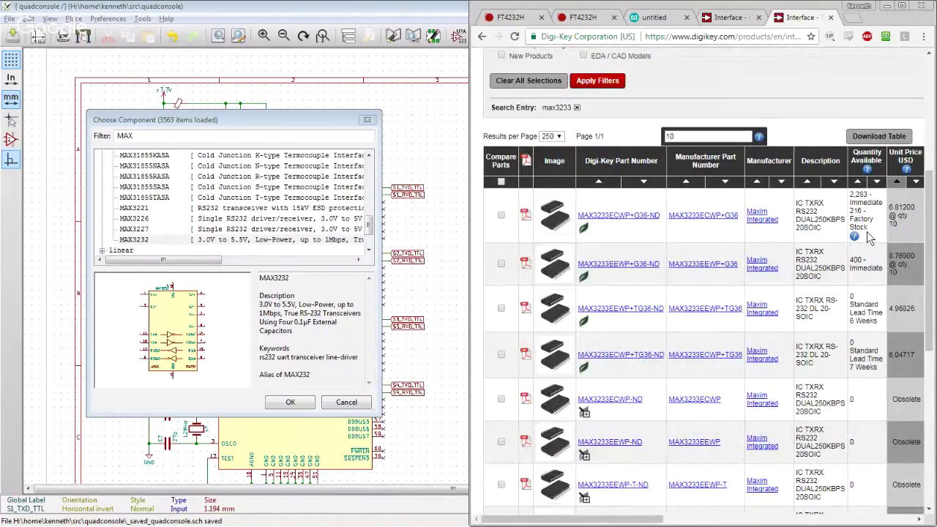
- Search Digi-Key's products for max232
scroll(890, 215, "up", 2)
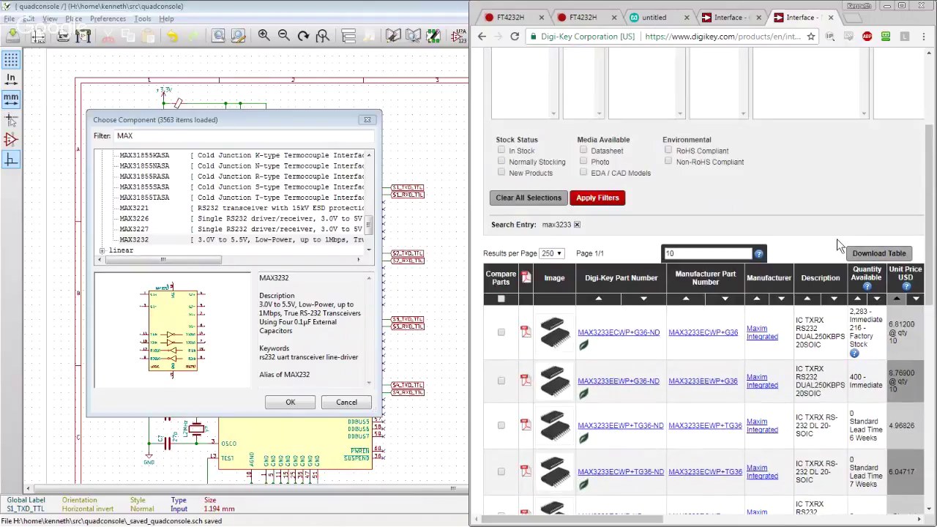
scroll(858, 355, "up", 2)
left_click(670, 64)
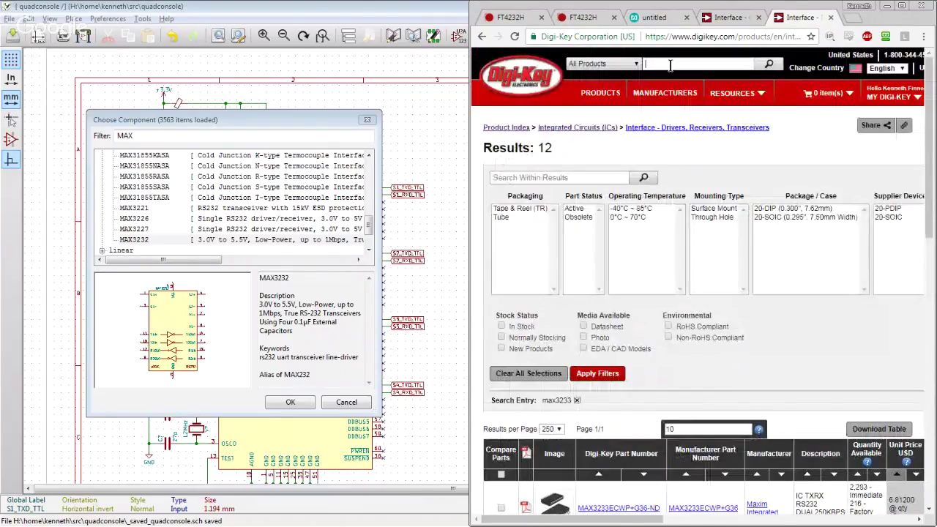
type("max232")
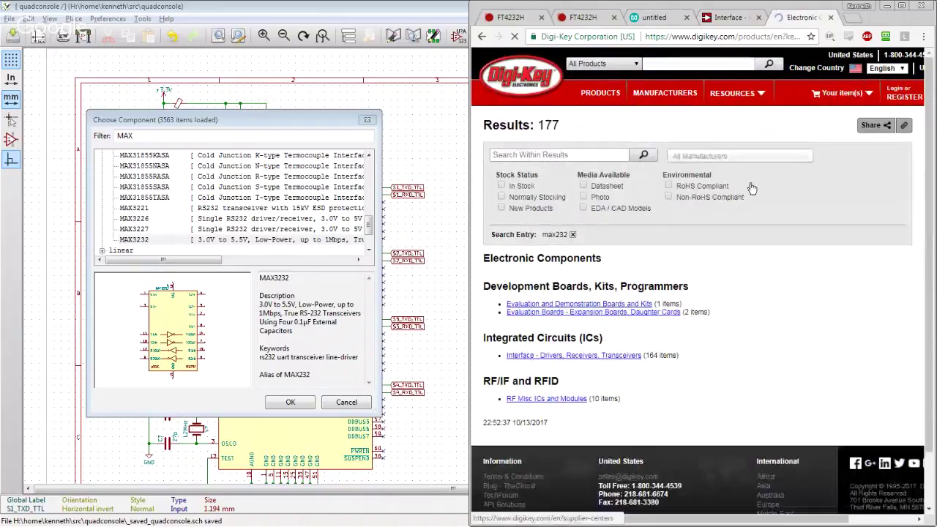
- Open the max232 results under Interface - Drivers, Receivers, Transceivers, priced for quantity 10 and sorted by ascending unit price
scroll(769, 206, "down", 2)
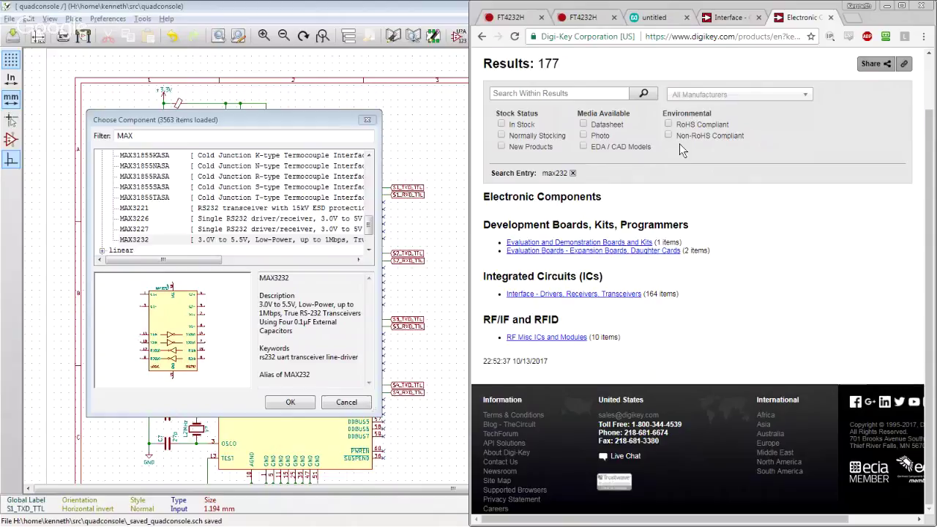
left_click(584, 294)
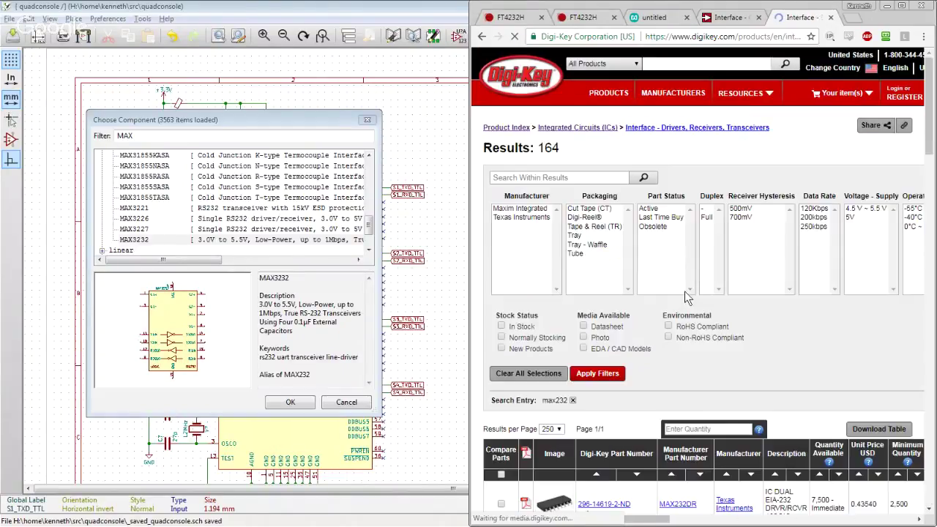
type("10")
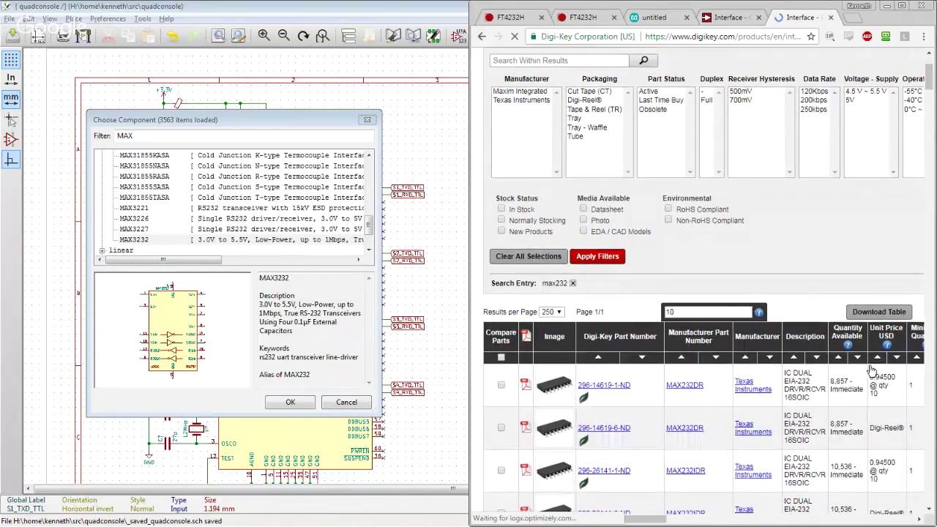
left_click(877, 357)
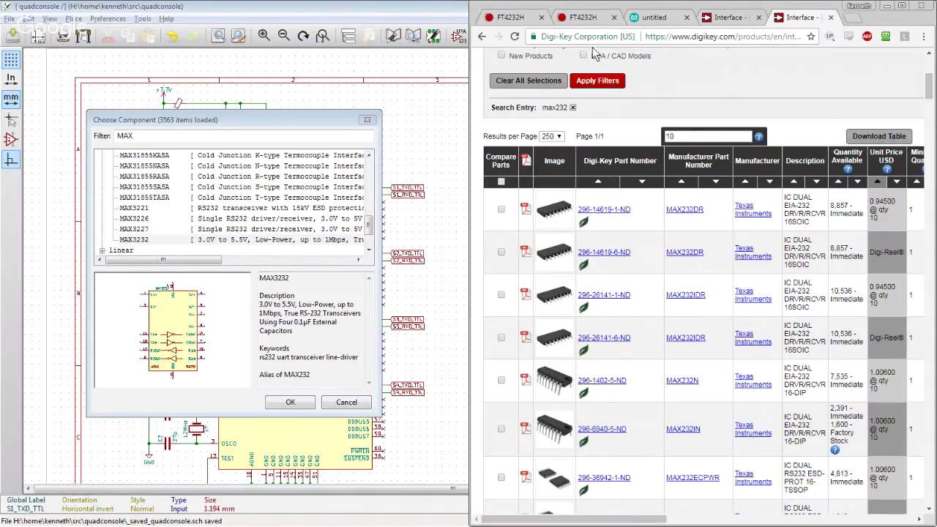
- Check the I/O interfacing voltage and tolerance in the feature list on the FT4232H datasheet's first page
left_click(580, 18)
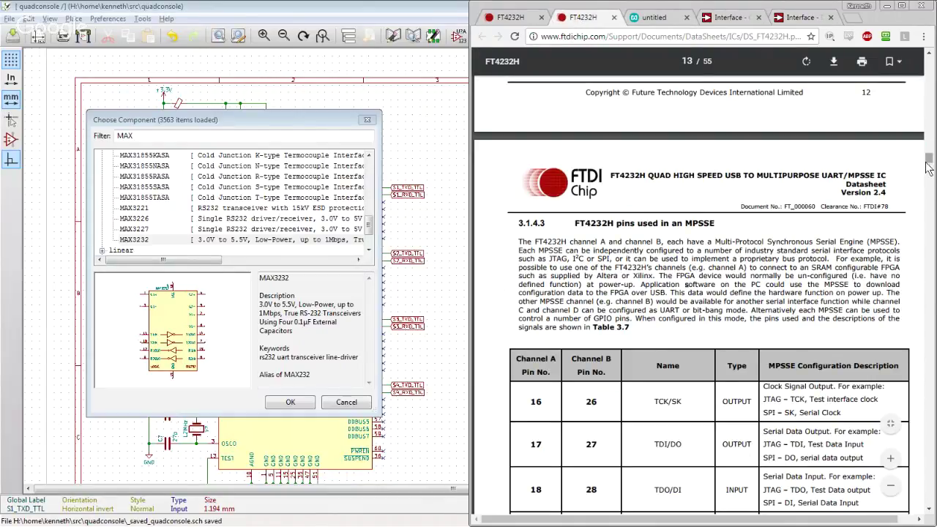
scroll(926, 137, "up", 3)
key("Home")
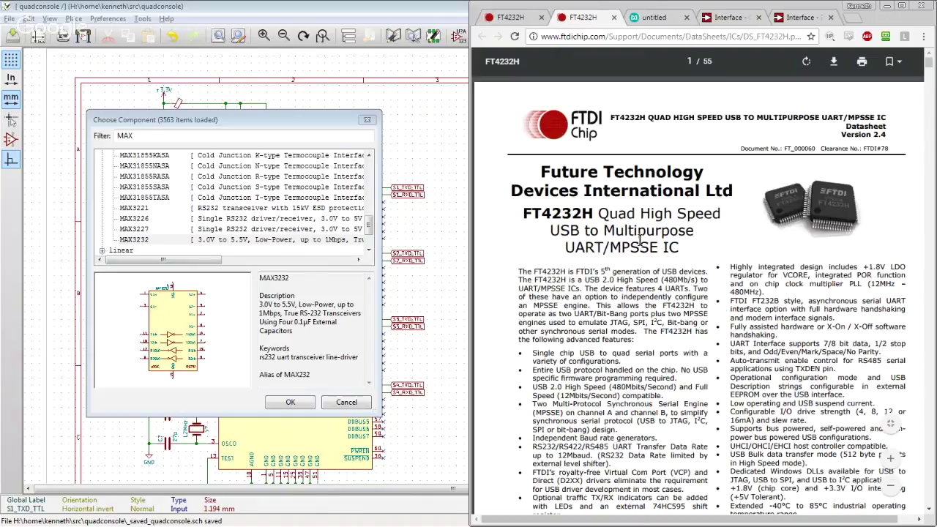
scroll(511, 343, "down", 2)
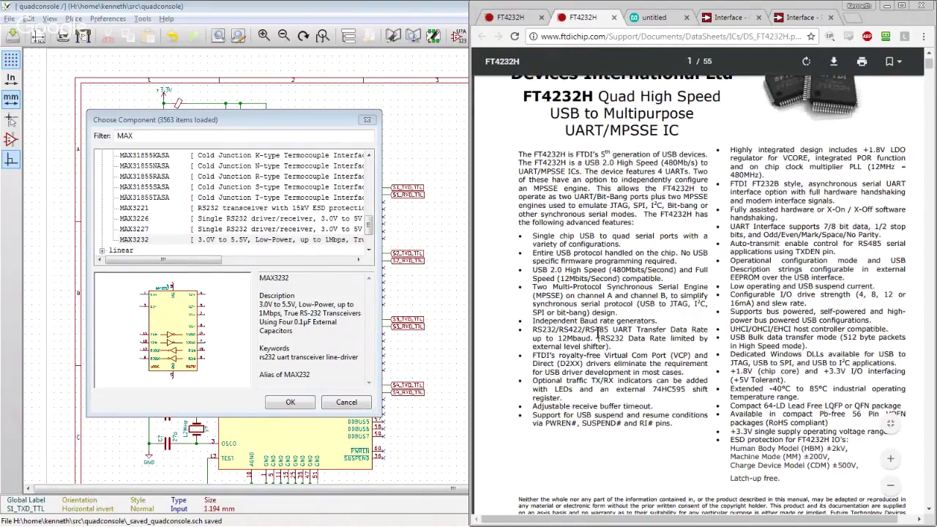
triple_click(753, 375)
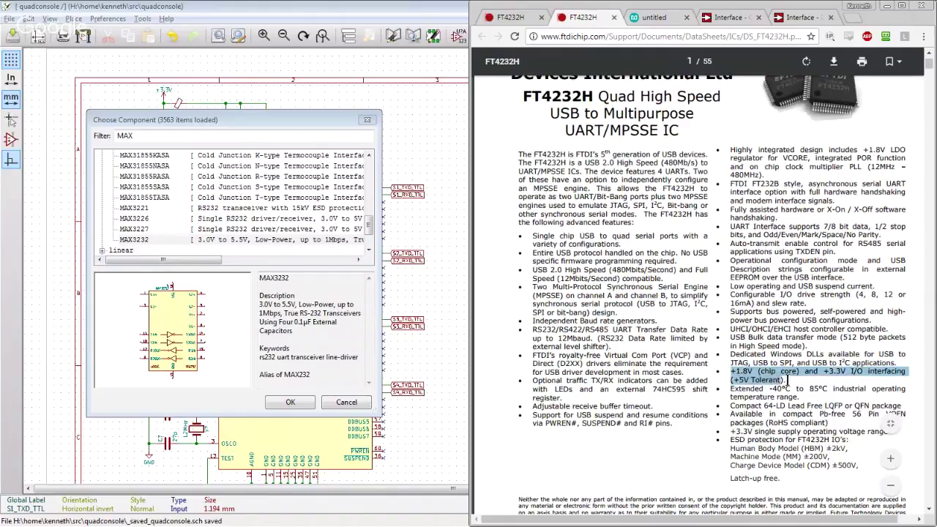
left_click(792, 388, "shift")
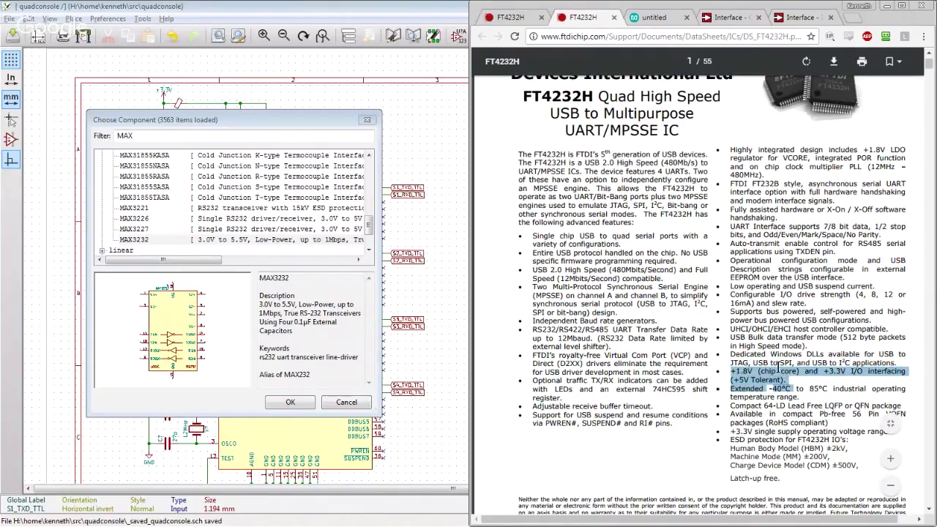
left_click(795, 370)
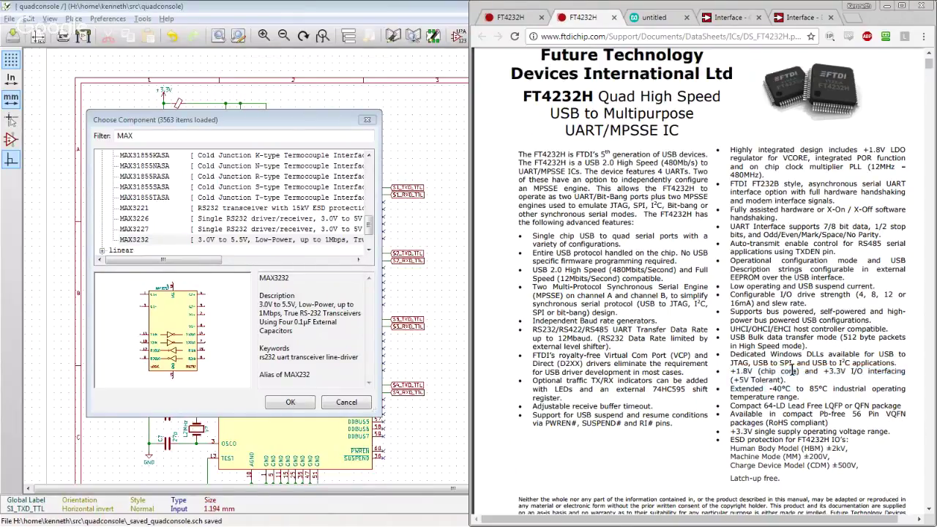
left_click_drag(805, 371, 905, 371)
left_click_drag(732, 380, 786, 380)
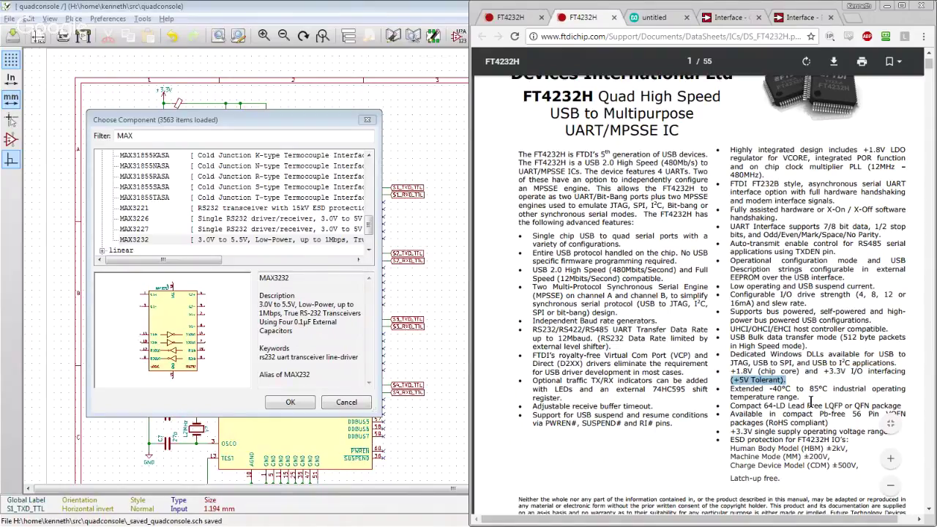
- Open the MAX232DR product page from the max232 results, and view its Texas Instruments datasheet
left_click(799, 23)
mouse_move(571, 220)
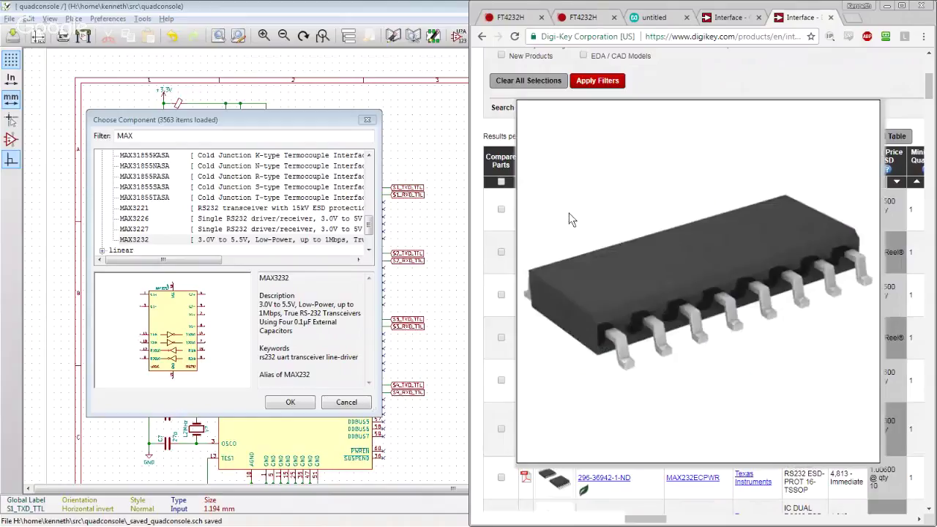
left_click(614, 252)
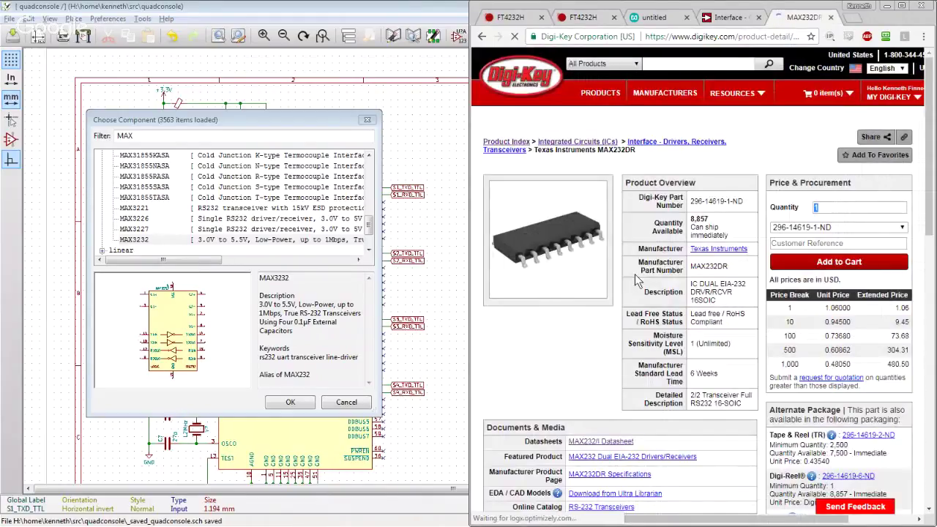
scroll(634, 274, "down", 2)
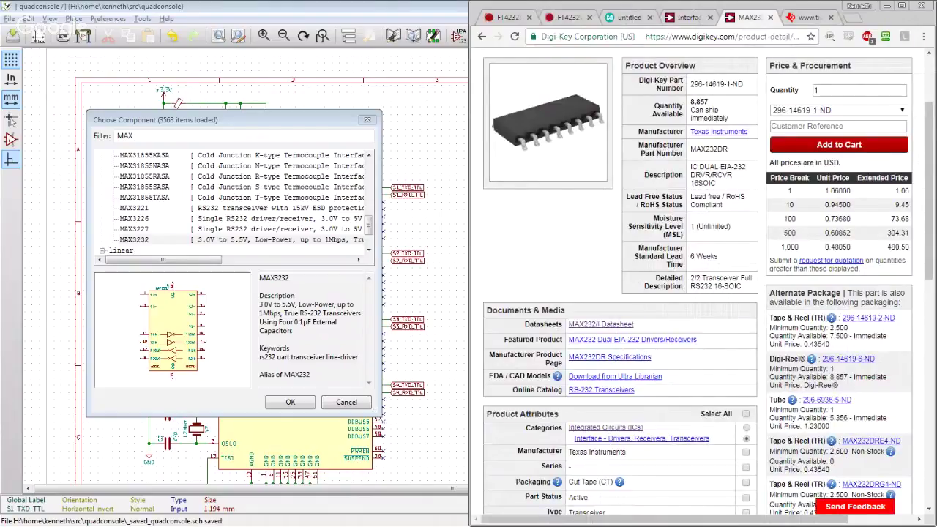
key("ctrl+Tab")
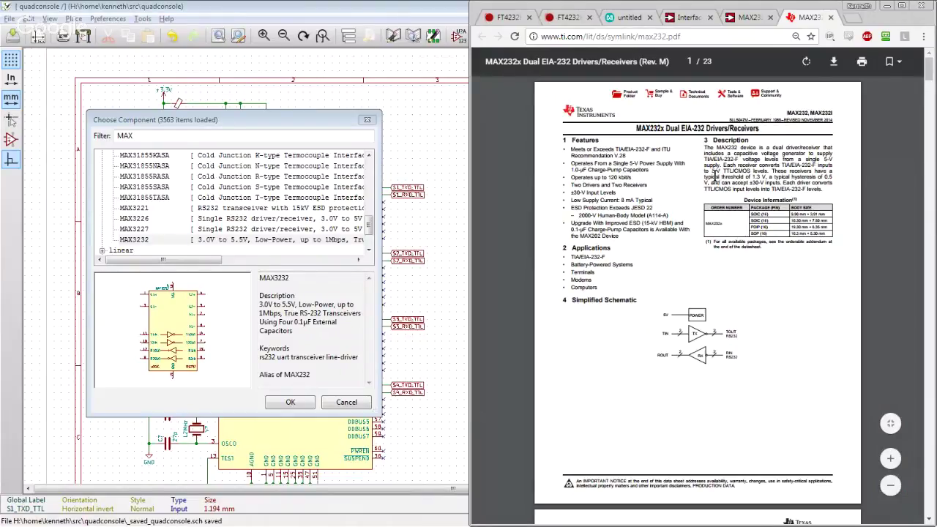
- Examine the supply and logic-level input voltages under Recommended Operating Conditions in the MAX232 datasheet, enlarging the page
scroll(700, 188, "down", 15)
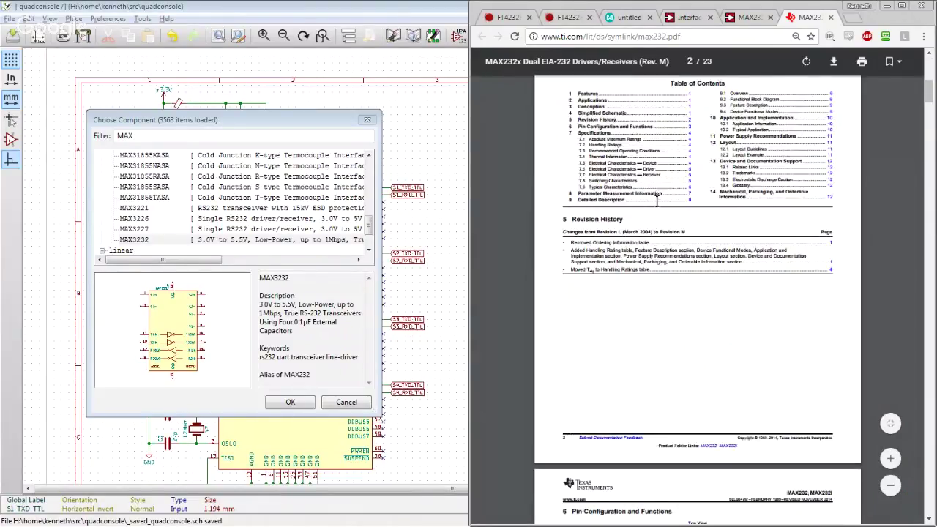
scroll(623, 192, "down", 5)
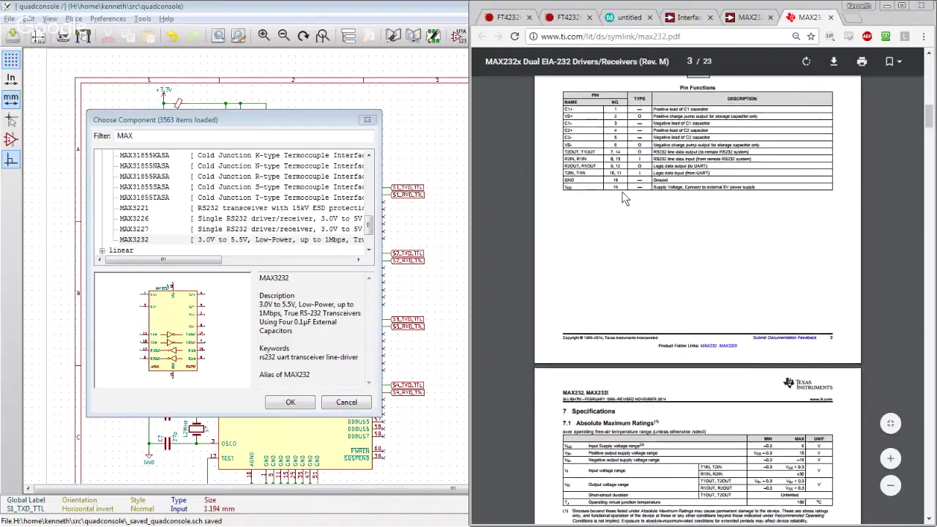
scroll(709, 202, "up", 2)
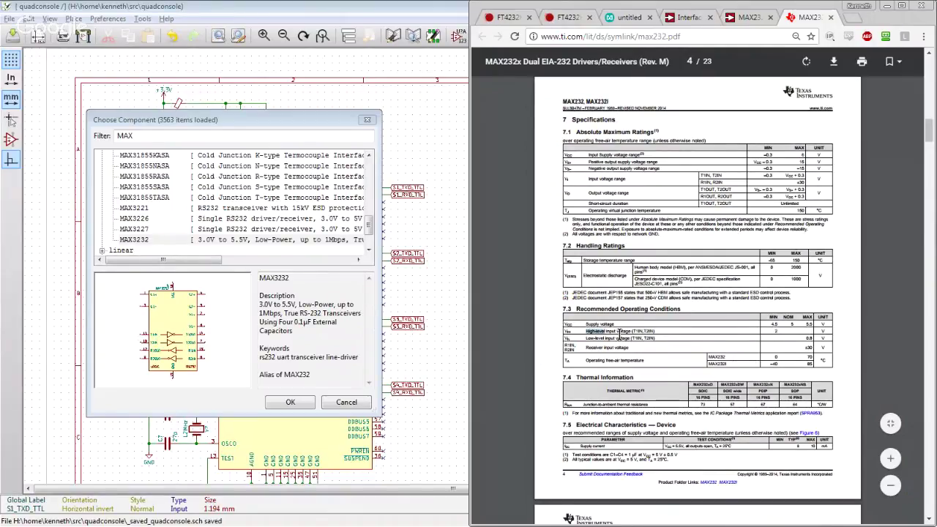
left_click(890, 458)
scroll(732, 293, "down", 3)
scroll(659, 256, "right", 1)
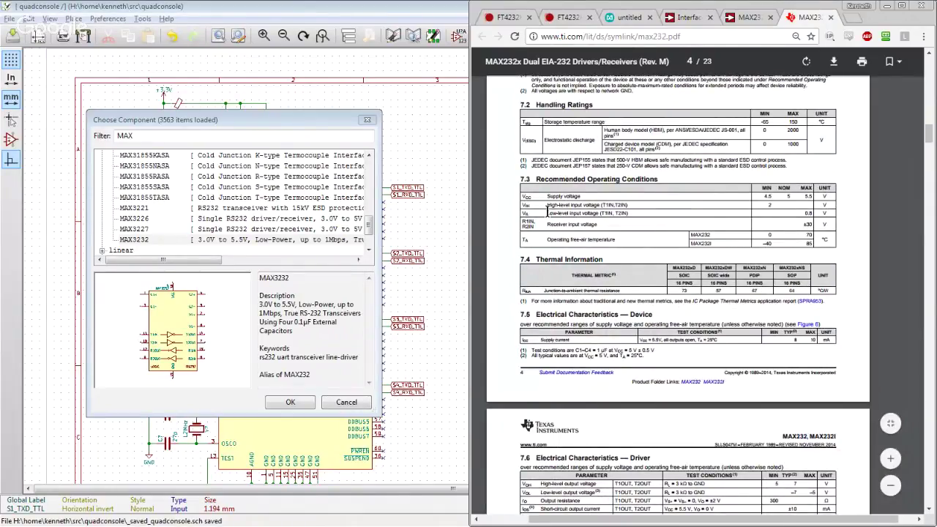
left_click_drag(546, 204, 626, 205)
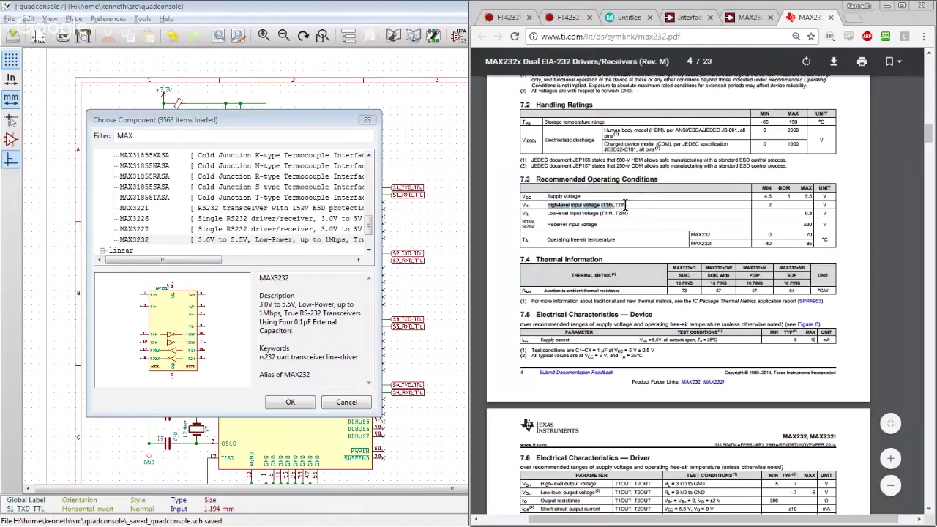
left_click(638, 205)
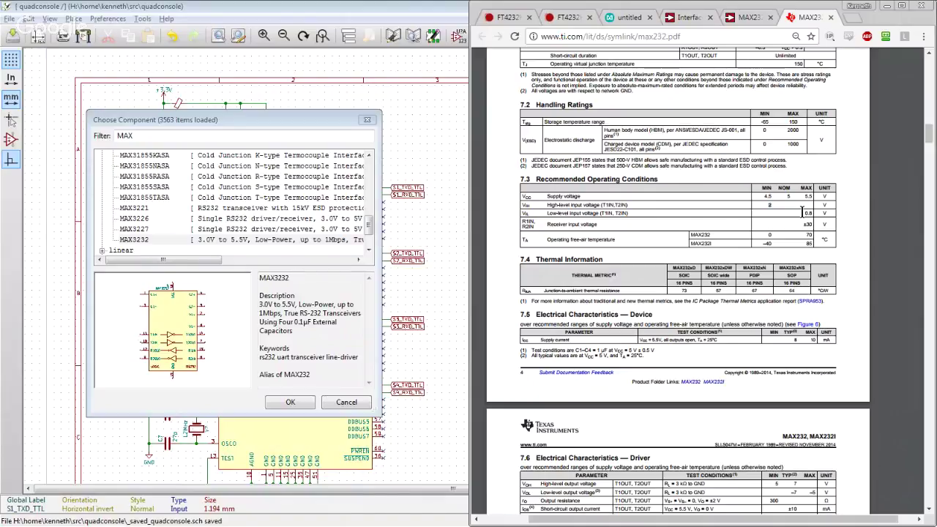
- Search Digi-Key for MAX3232 and open the Interface - Drivers, Receivers, Transceivers results
left_click(678, 20)
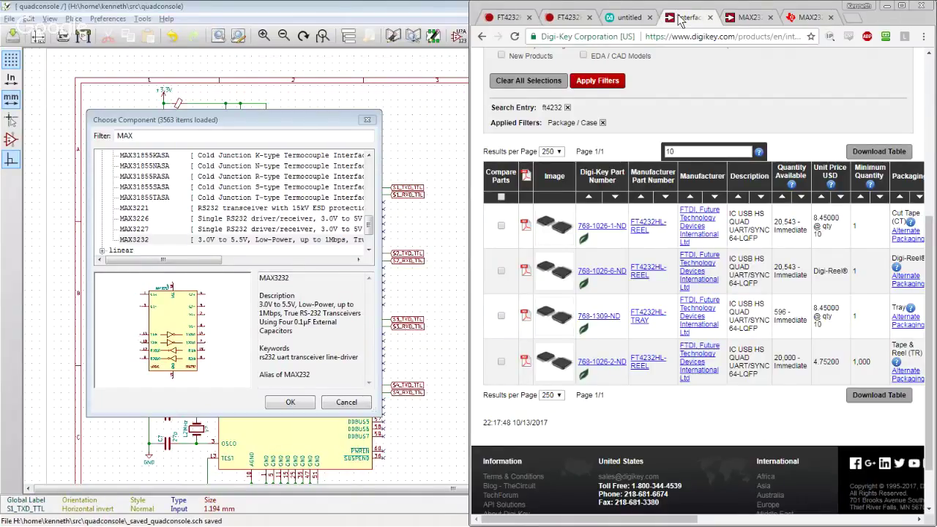
scroll(695, 85, "up", 4)
type("MAX3232")
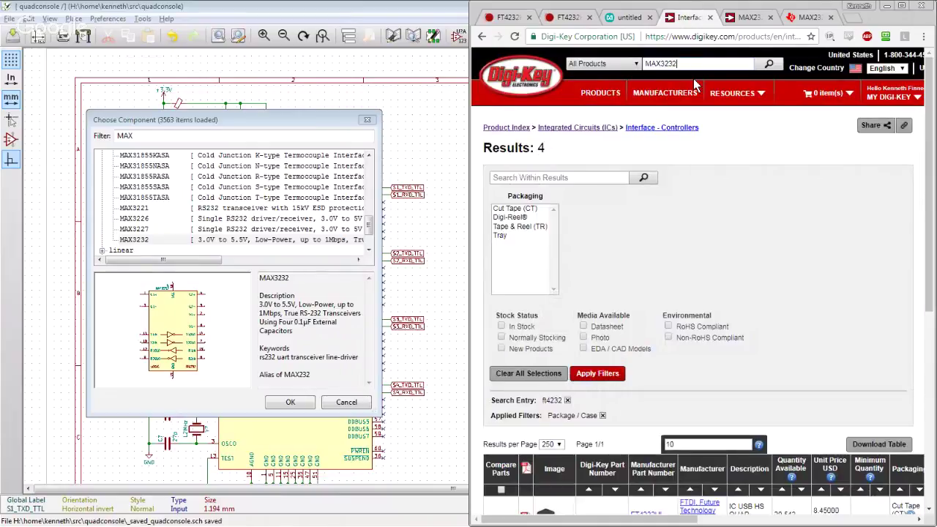
key("Return")
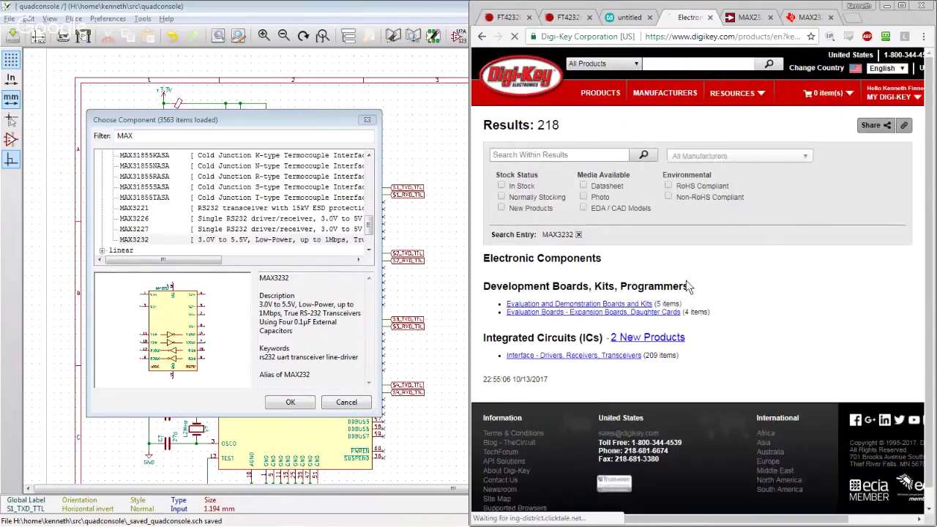
left_click(562, 357)
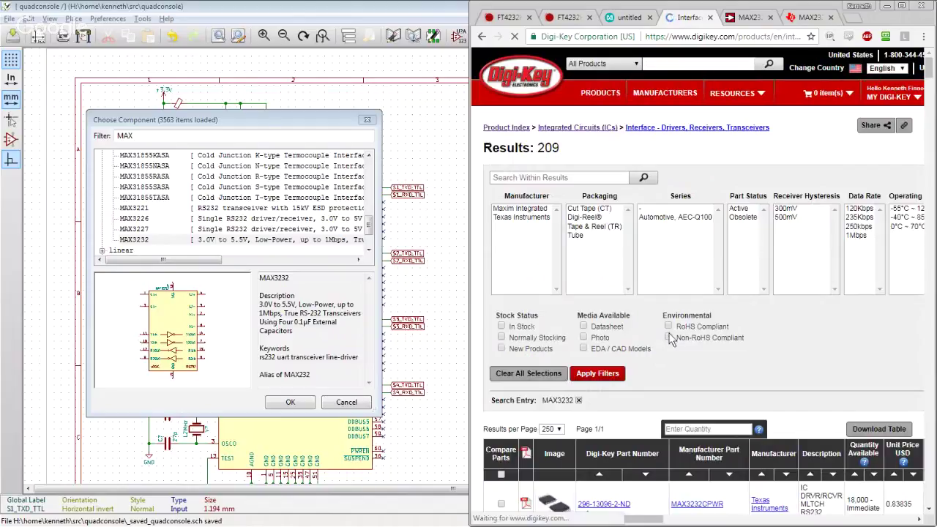
- Price the MAX3232 results for quantity 10 and filter them to in-stock parts
left_click(694, 430)
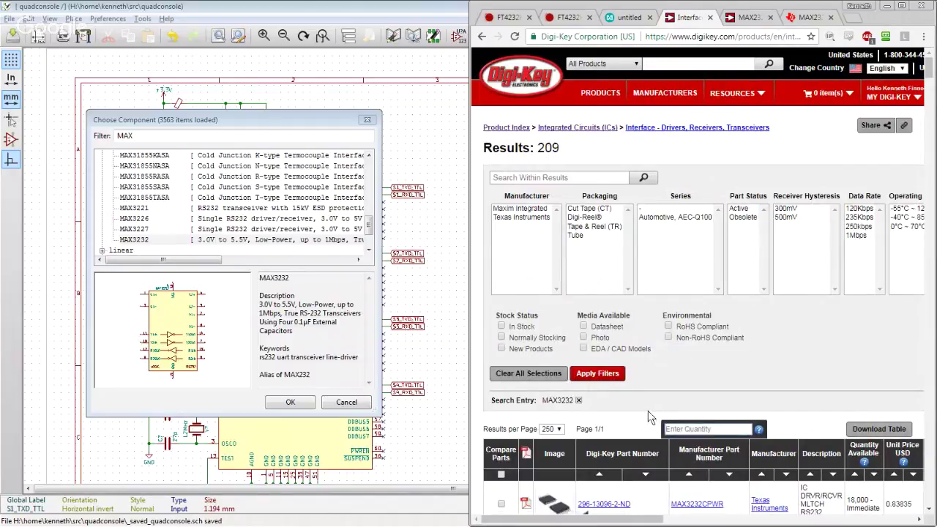
type("10")
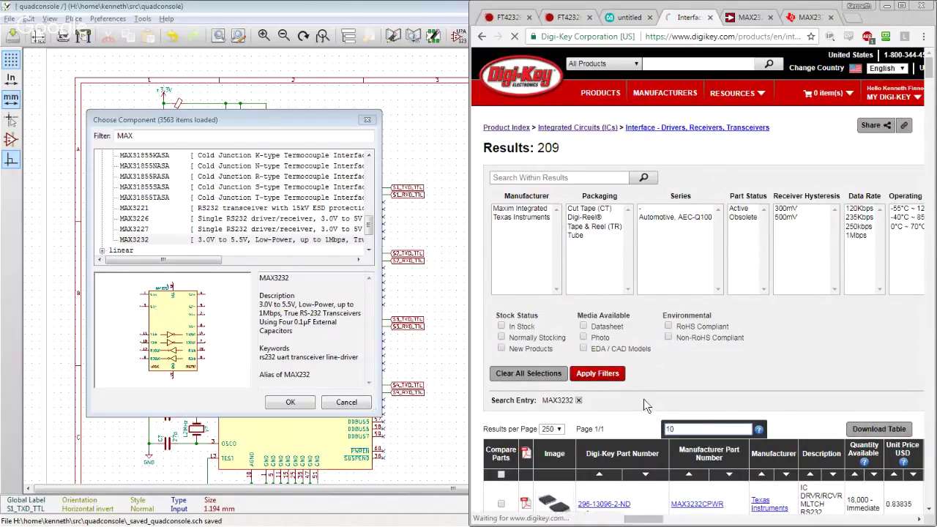
left_click(502, 327)
left_click(597, 374)
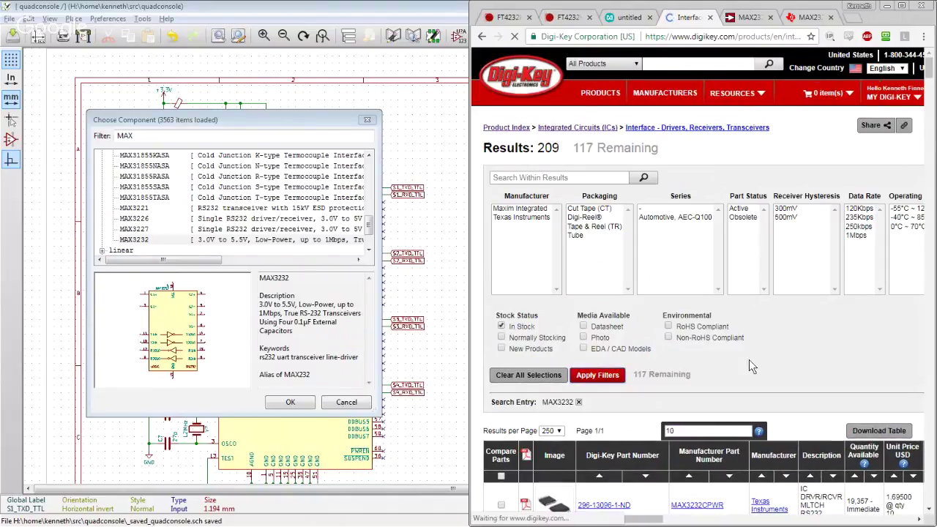
- Compare the unit prices of the in-stock MAX3232 parts with the price breaks on the MAX232DR product page
scroll(778, 344, "down", 3)
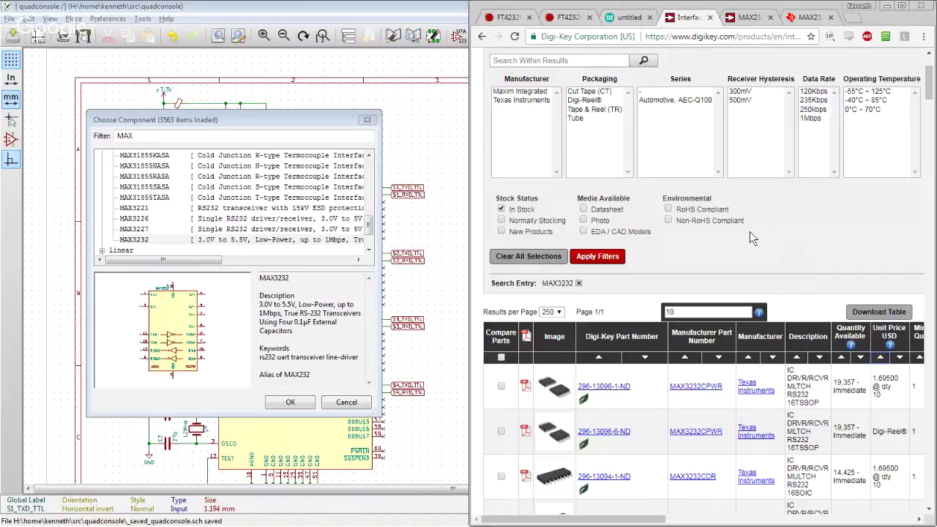
scroll(765, 238, "down", 1)
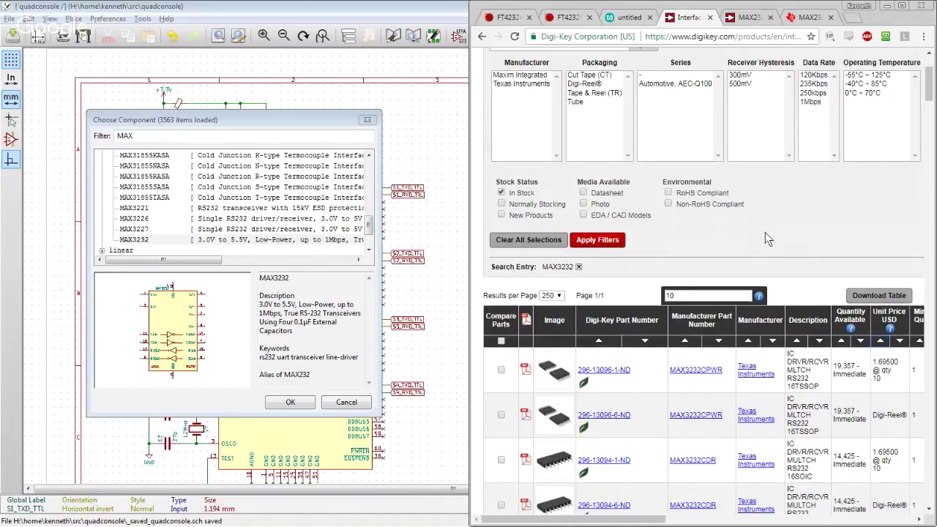
scroll(765, 232, "down", 3)
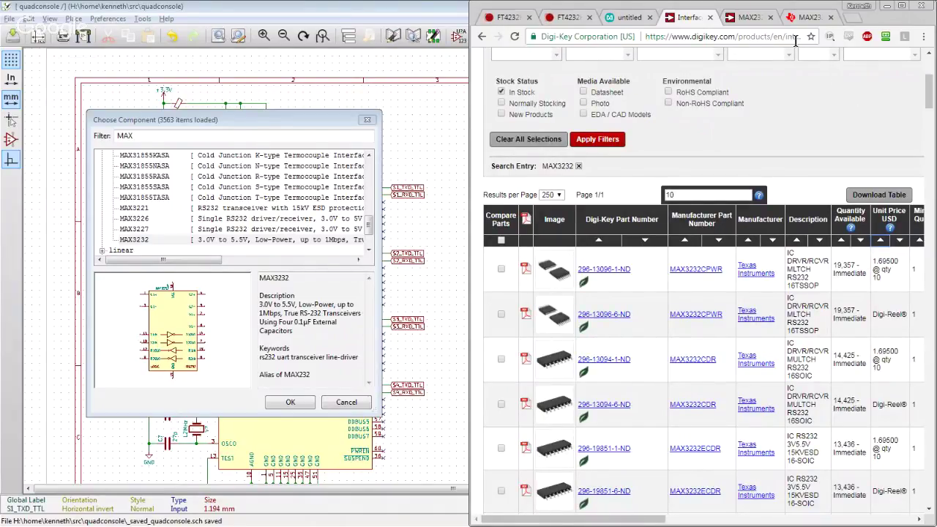
left_click(745, 17)
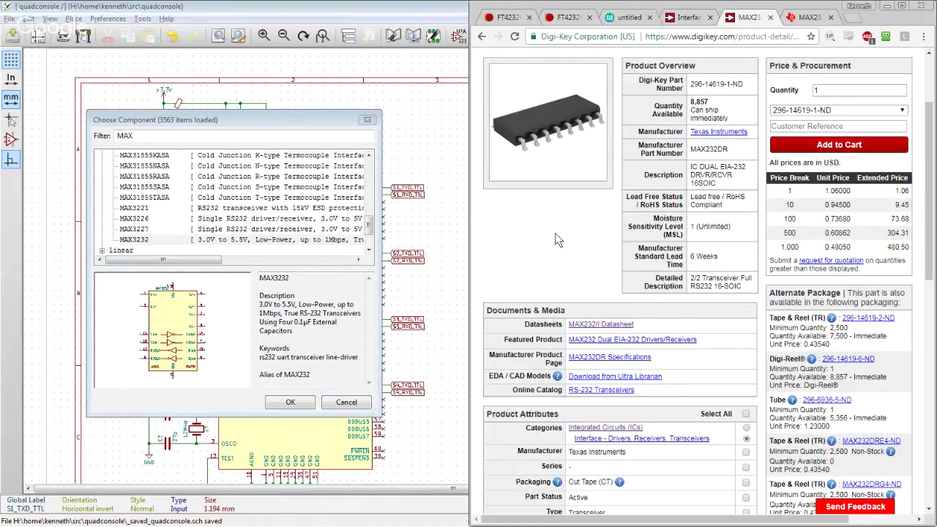
scroll(564, 259, "up", 1)
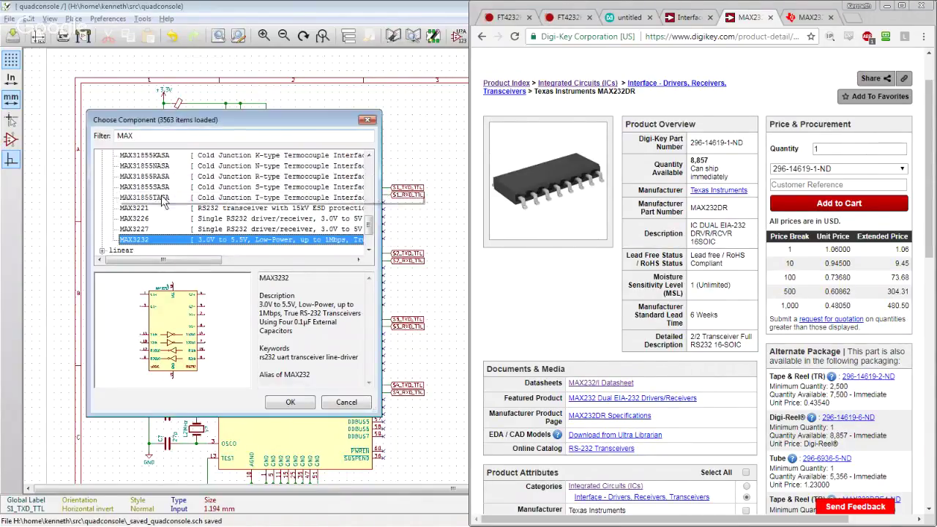
- Place a MAX232 from the component library in the free area beside the FT4232H, and copy a second one directly below it
left_click(372, 229)
left_click_drag(372, 230, 372, 193)
left_click(337, 208)
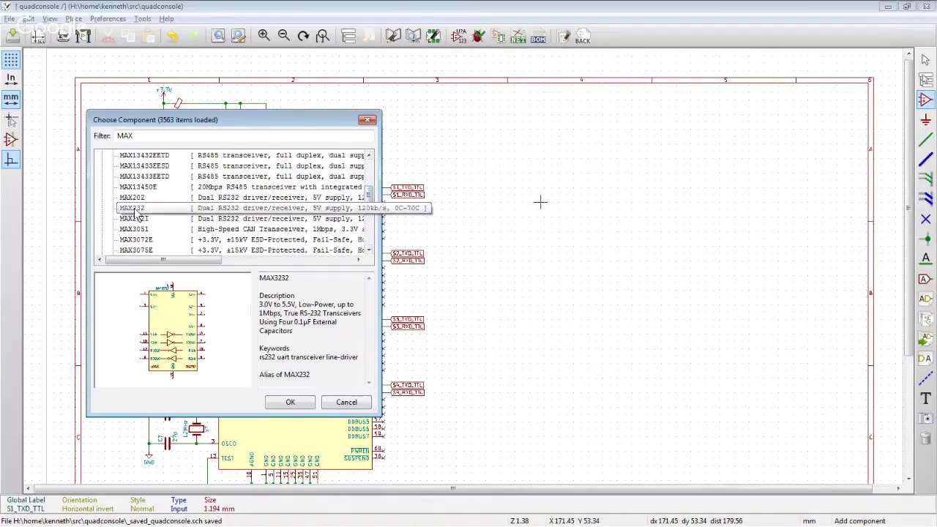
left_click(290, 402)
left_click(617, 218)
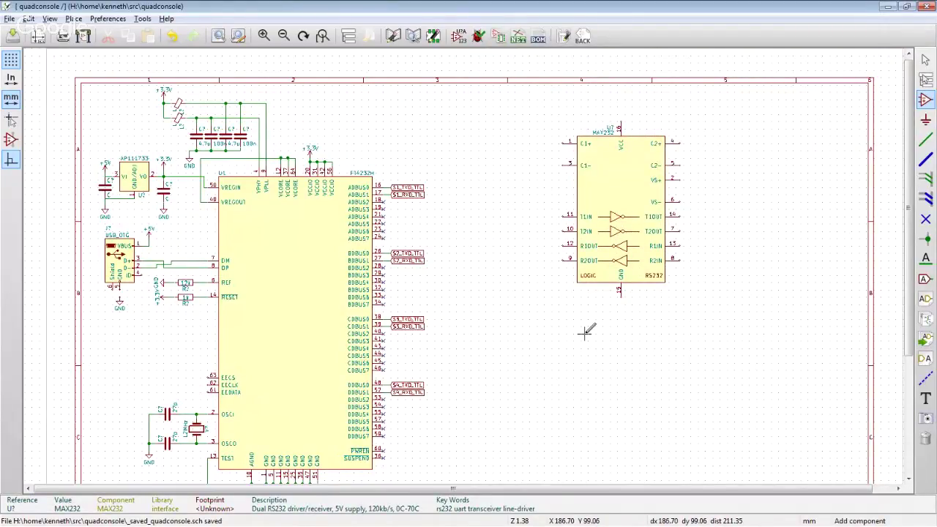
key("c")
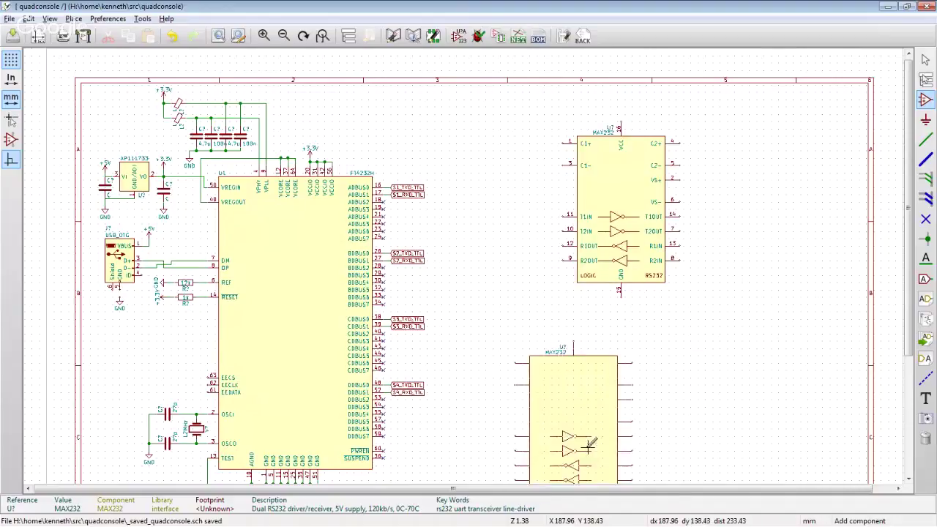
left_click(629, 409)
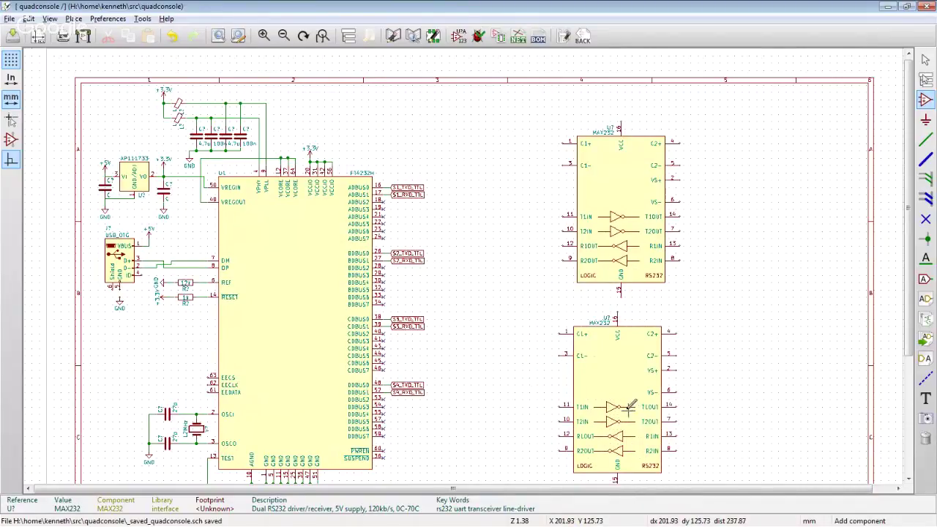
- Copy the S1_TXD_TTL and S2_TXD_TTL global labels beside pins T1IN and T2IN of the upper MAX232
scroll(751, 362, "down", 1)
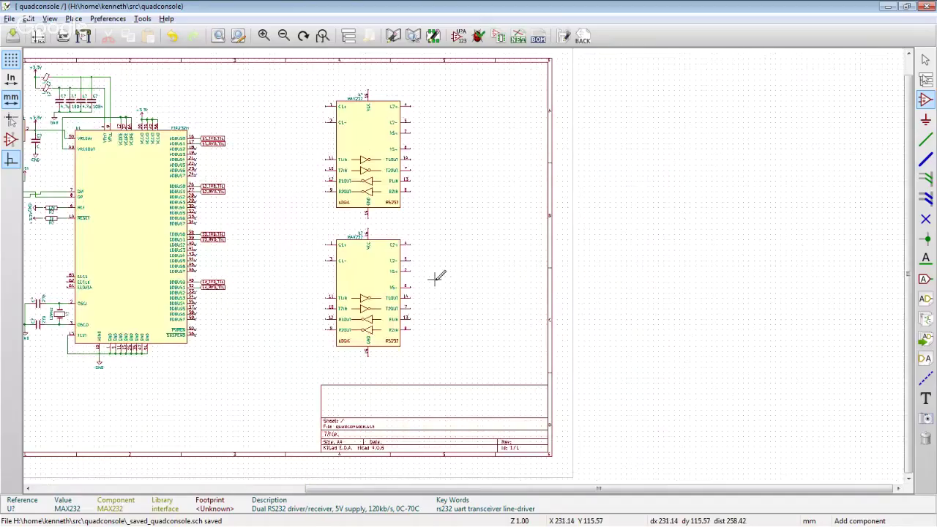
scroll(435, 276, "up", 2)
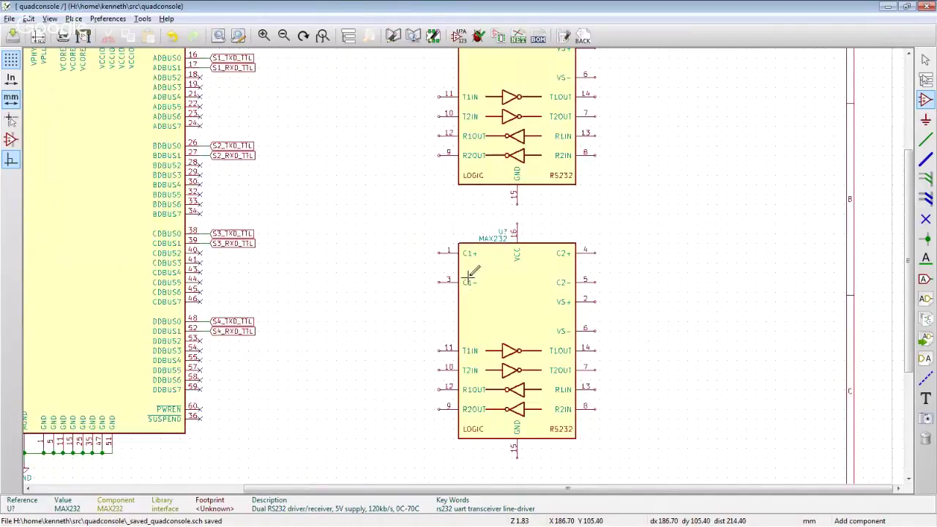
scroll(472, 274, "down", 2)
scroll(464, 265, "up", 1)
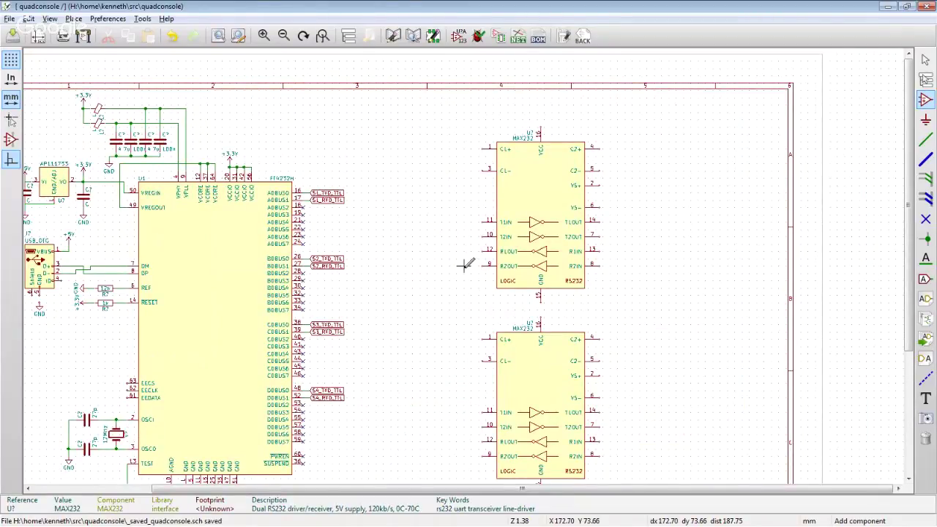
scroll(470, 267, "up", 1)
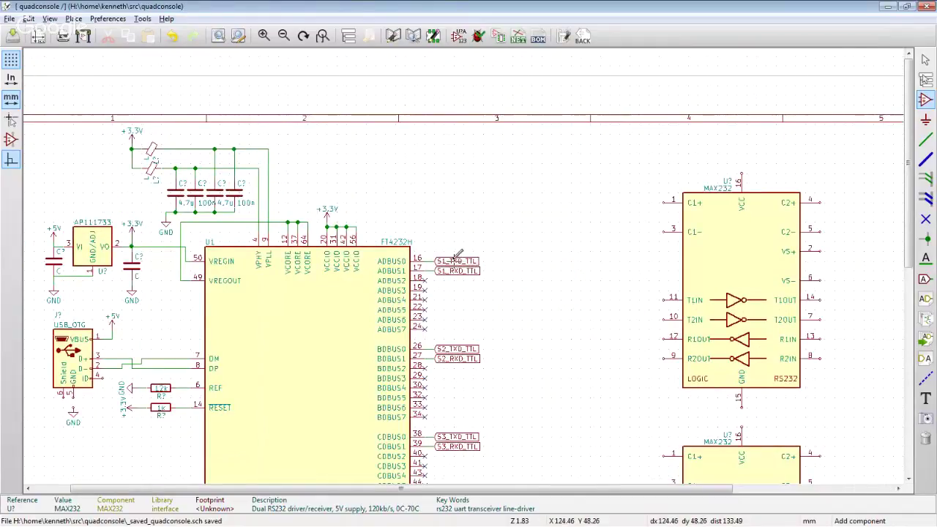
key("c")
left_click(648, 300)
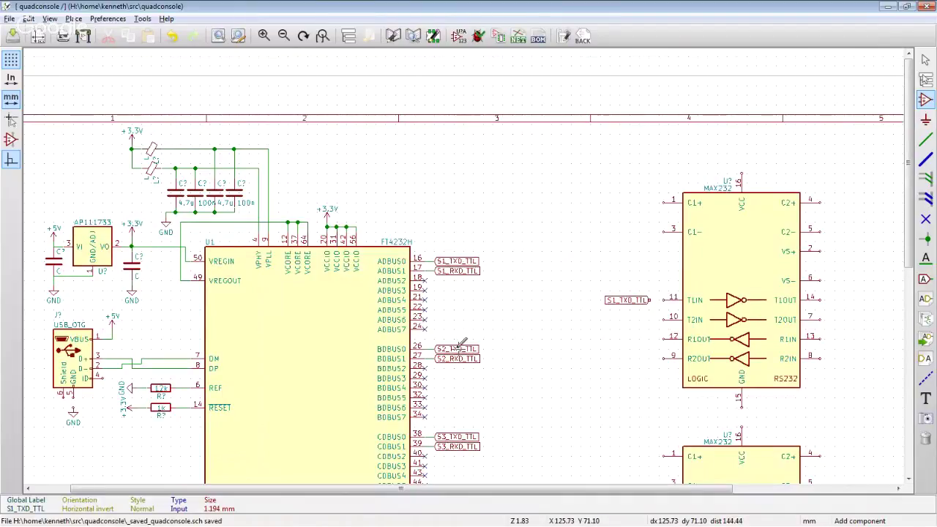
key("c")
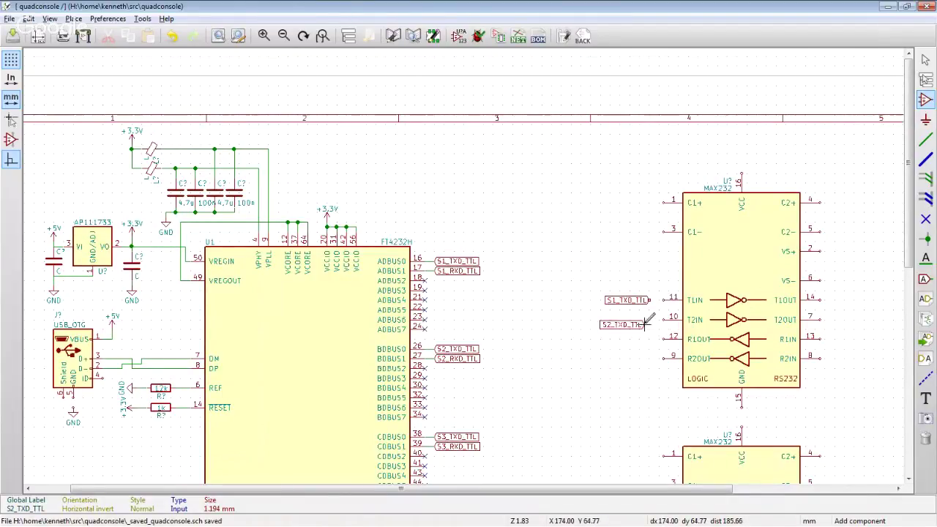
left_click(649, 320)
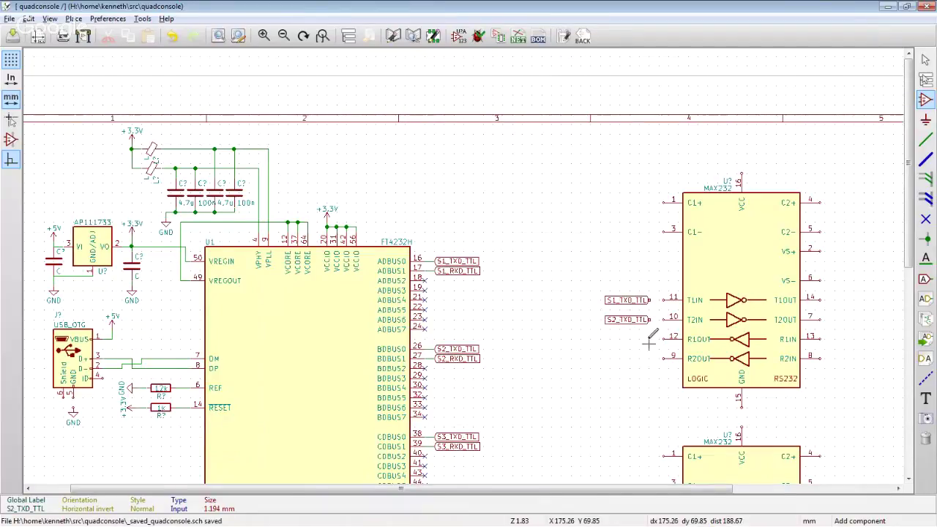
- Copy the S3_TXD_TTL global label beside pin T1IN of the lower MAX232
scroll(908, 183, "down", 1)
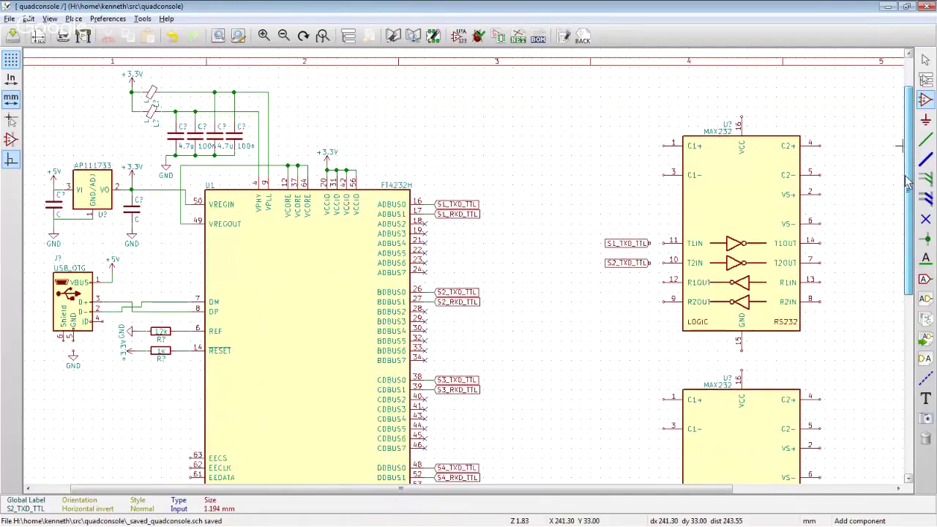
scroll(906, 182, "down", 2)
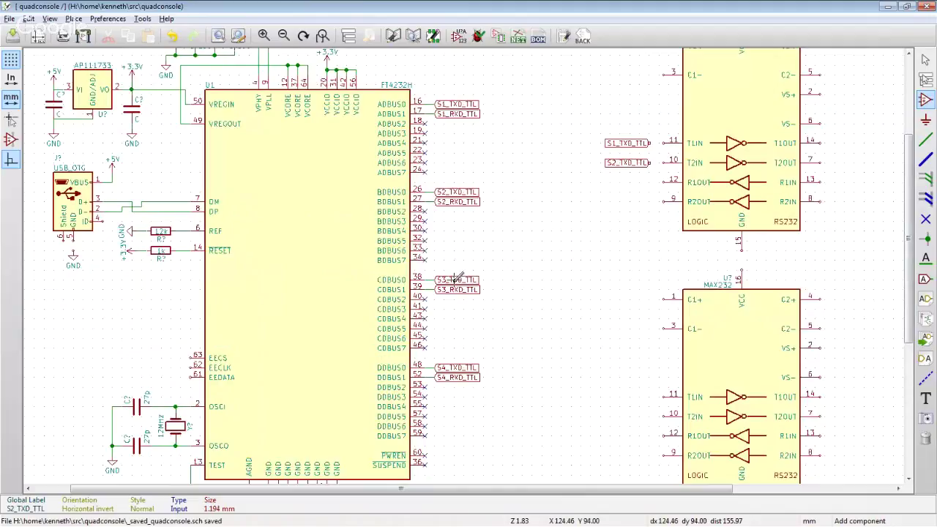
key("c")
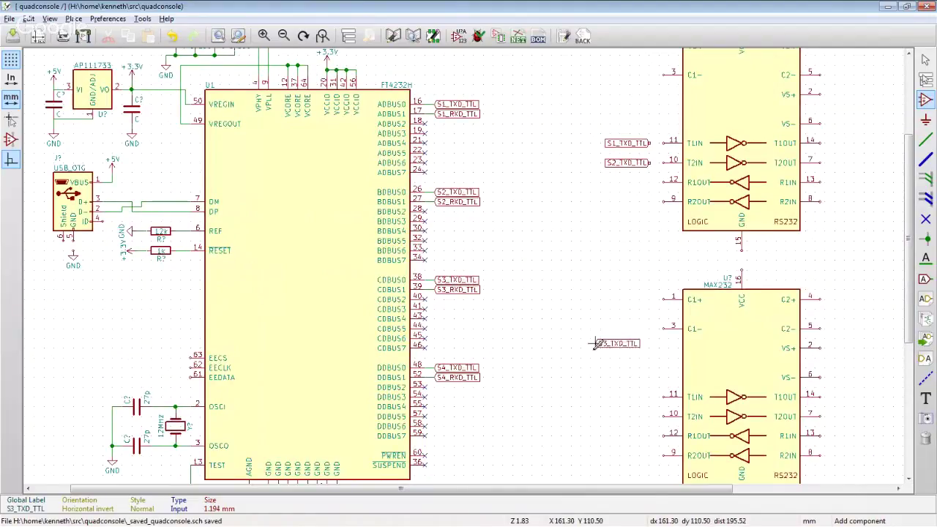
left_click(649, 397)
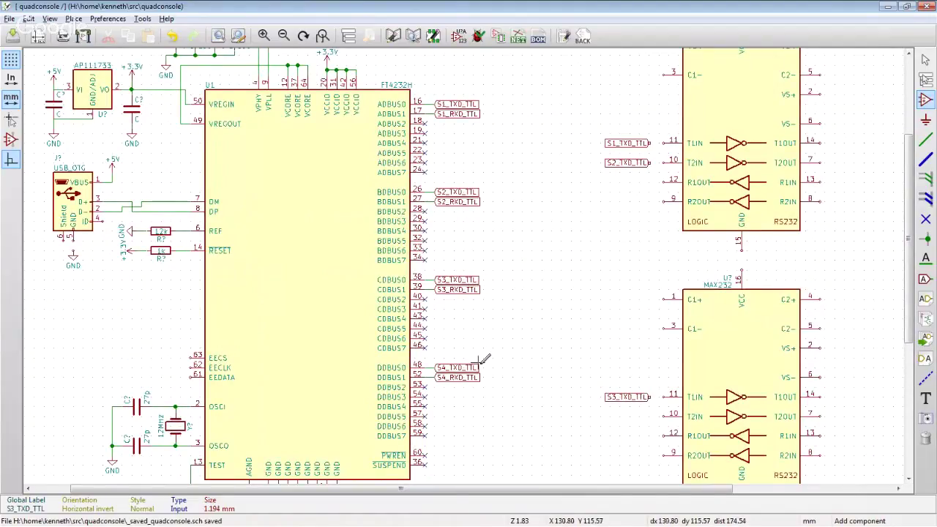
- Try the Output, Bidirectional and Tri-State shapes on the S4_TXD_TTL global label at DDBUS0
key("e")
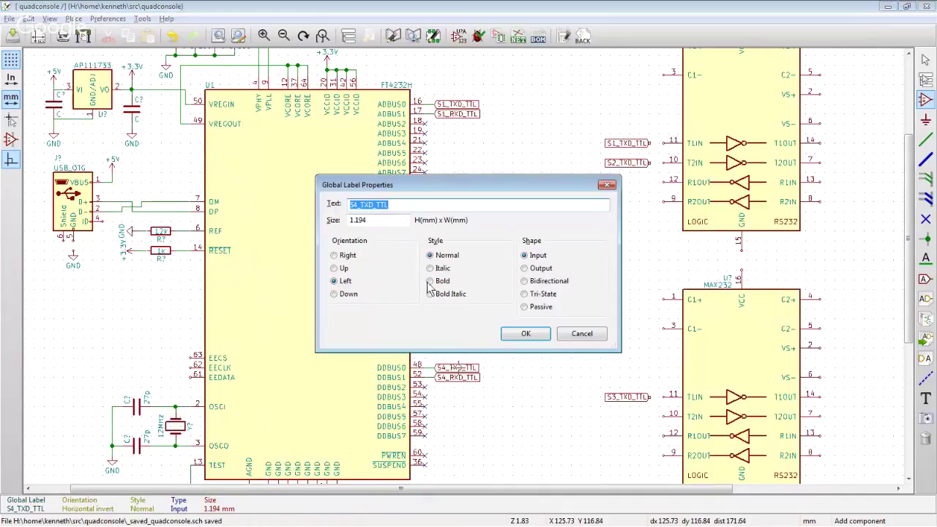
left_click(527, 268)
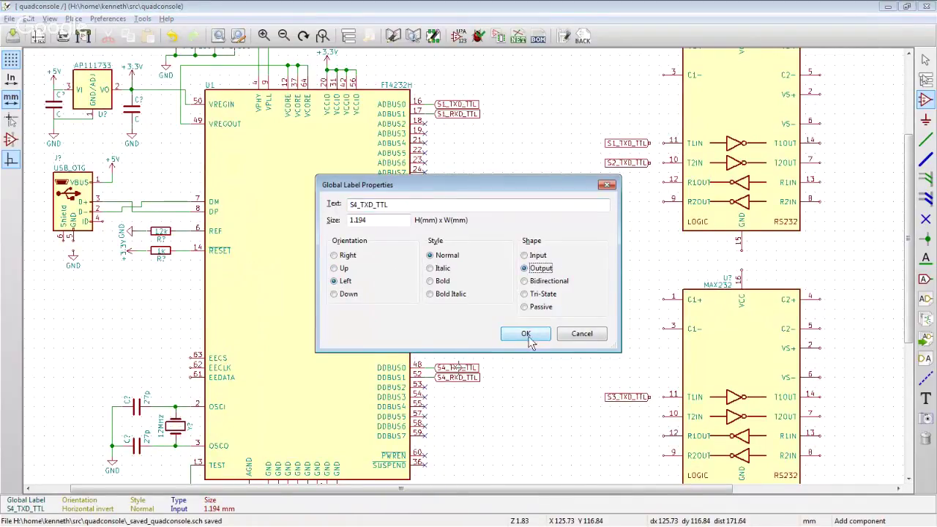
left_click(525, 334)
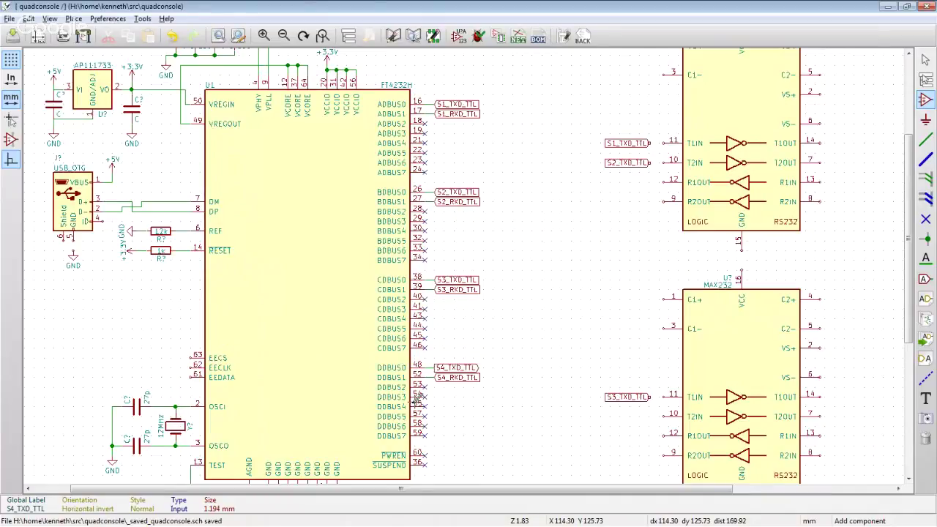
double_click(463, 365)
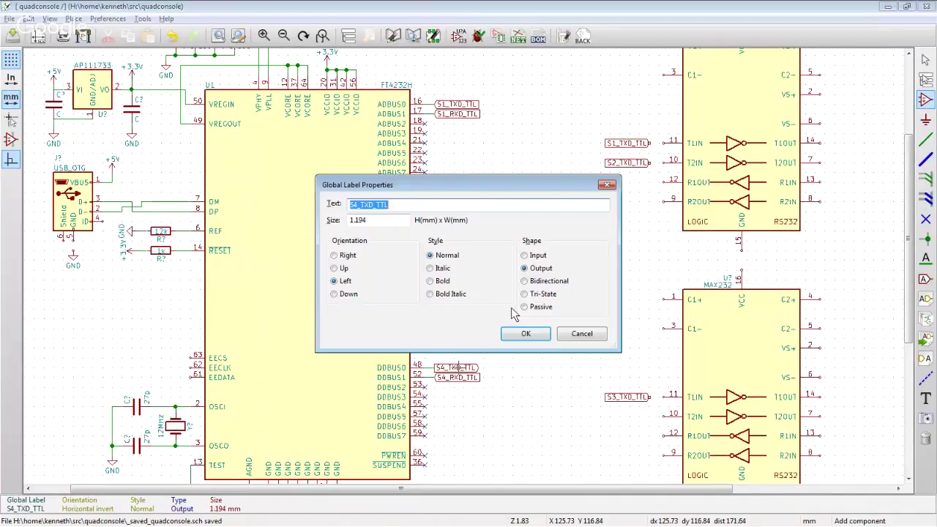
left_click(524, 281)
left_click(524, 334)
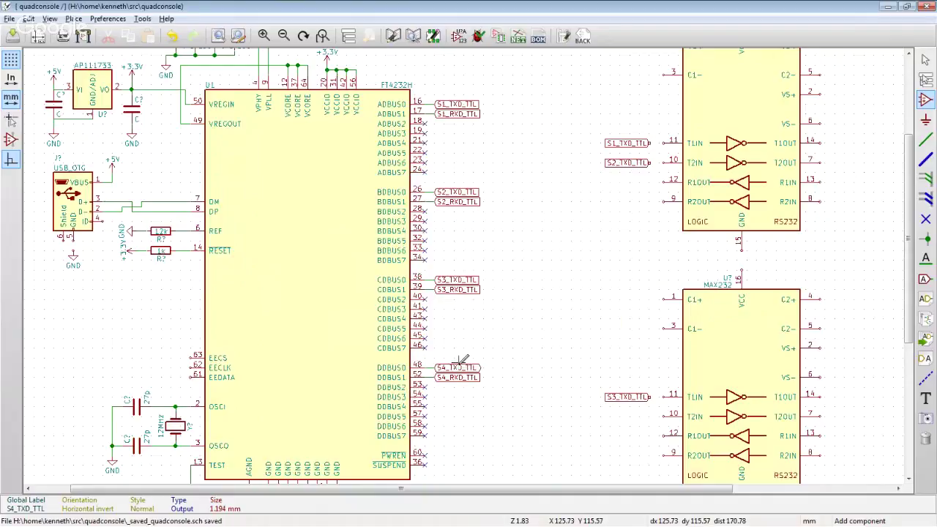
double_click(458, 366)
left_click(524, 293)
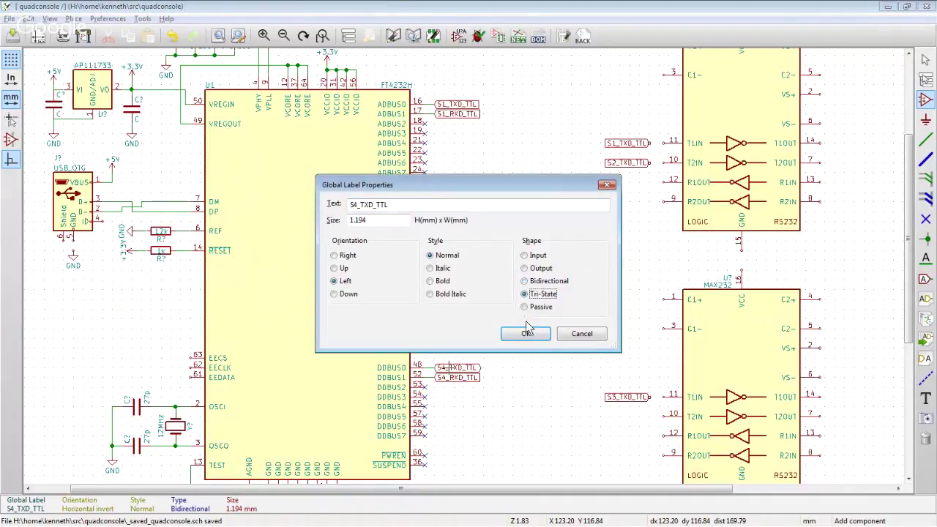
left_click(526, 333)
- Set the shape of the S4_TXD_TTL global label at DDBUS0 to Passive
double_click(450, 367)
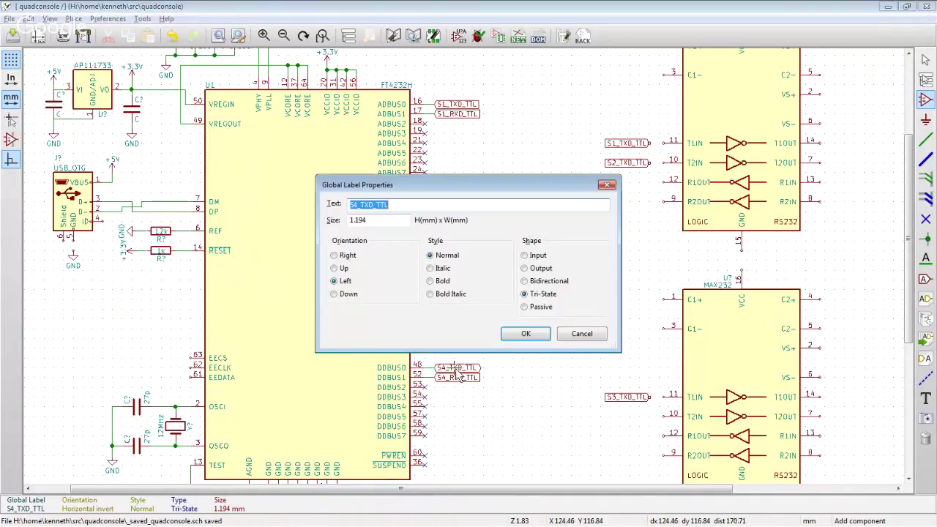
left_click(524, 307)
left_click(520, 335)
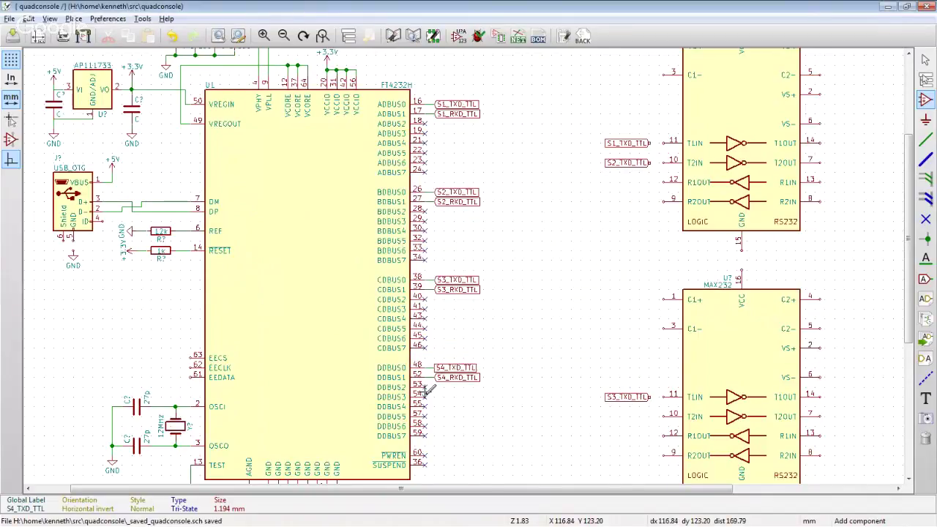
- Set the S4_TXD_TTL global label at DDBUS0 to the Input shape and copy it beside pin T2IN of the lower MAX232
double_click(450, 368)
left_click(527, 255)
left_click(530, 333)
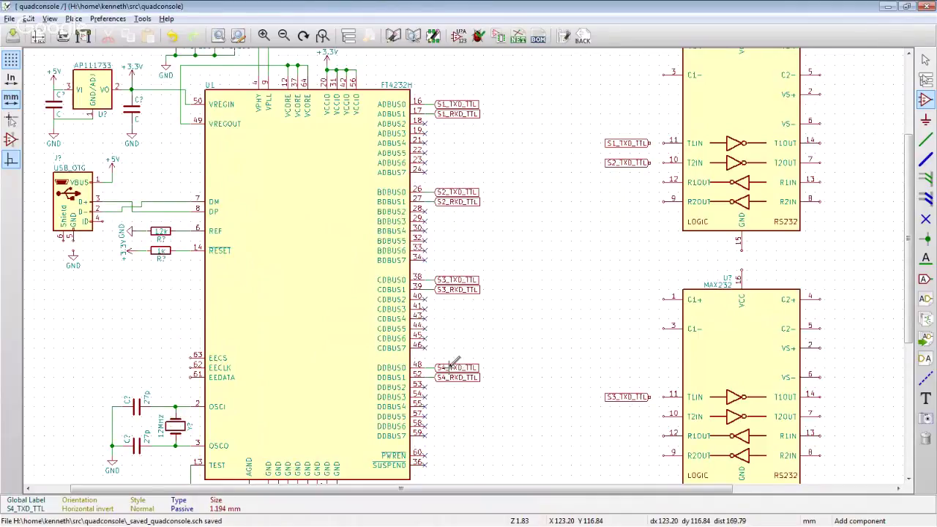
key("c")
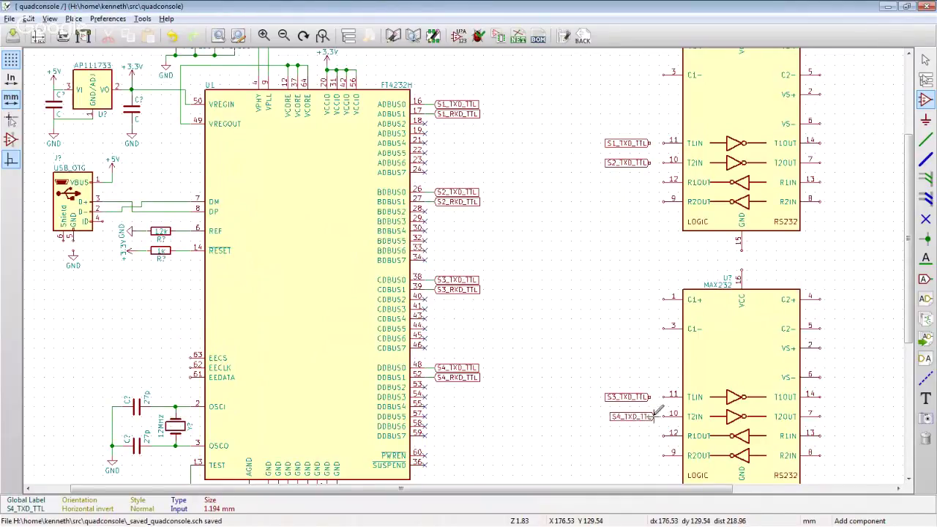
left_click(654, 415)
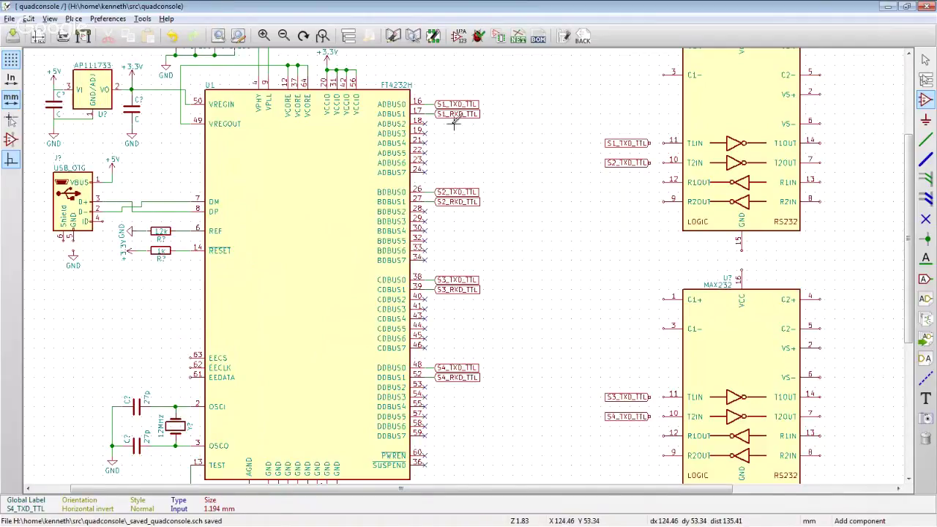
- Copy the S1_RXD_TTL and S2_RXD_TTL global labels, flipped as needed, beside pins R1OUT and R2OUT of the upper MAX232
key("c")
key("r")
key("r")
left_click(650, 182)
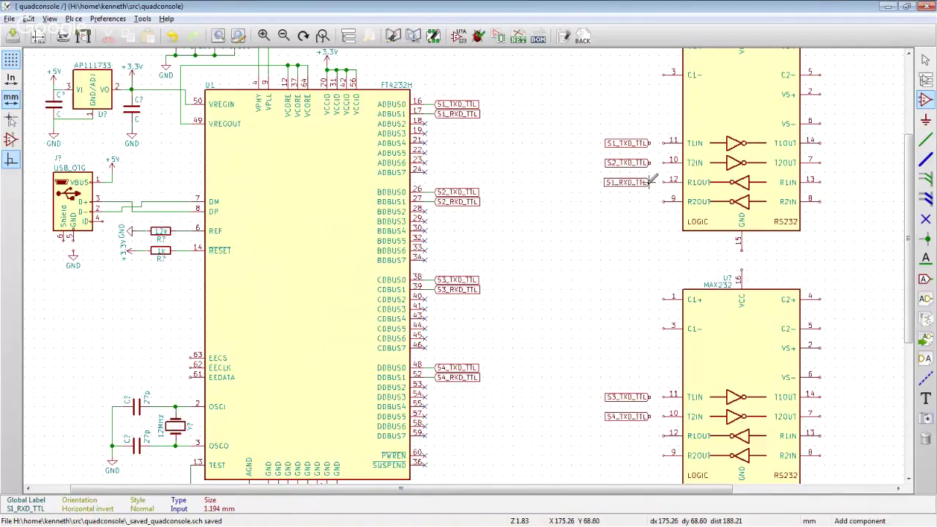
key("c")
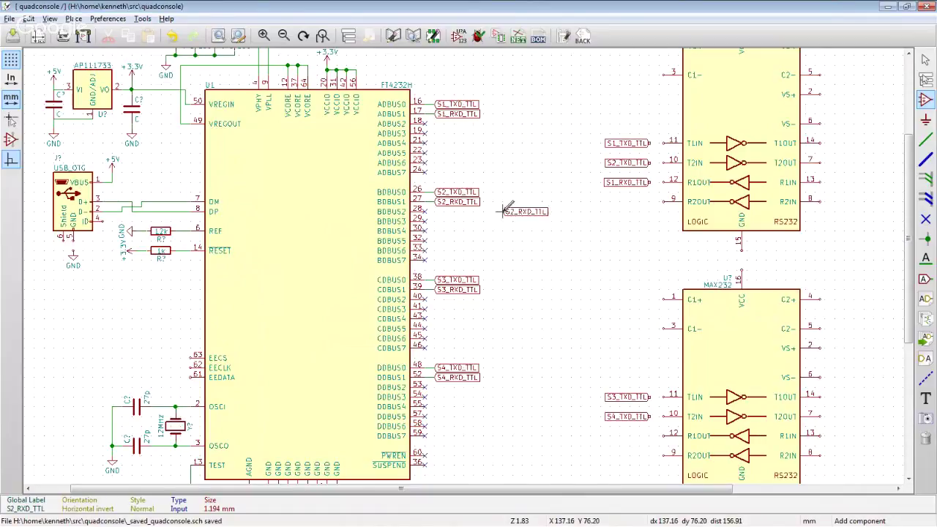
left_click(649, 200)
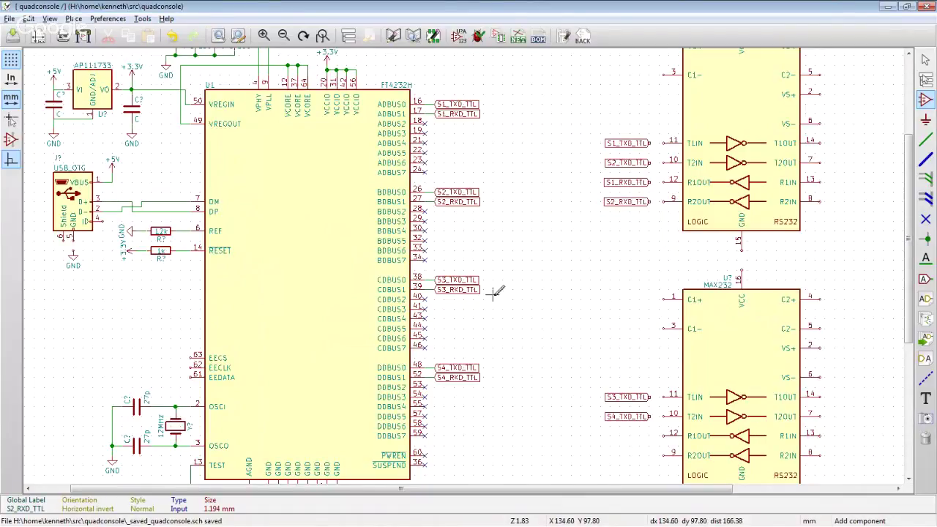
- Copy the S3_RXD_TTL and S4_RXD_TTL global labels beside pins R1OUT and R2OUT of the lower MAX232
key("c")
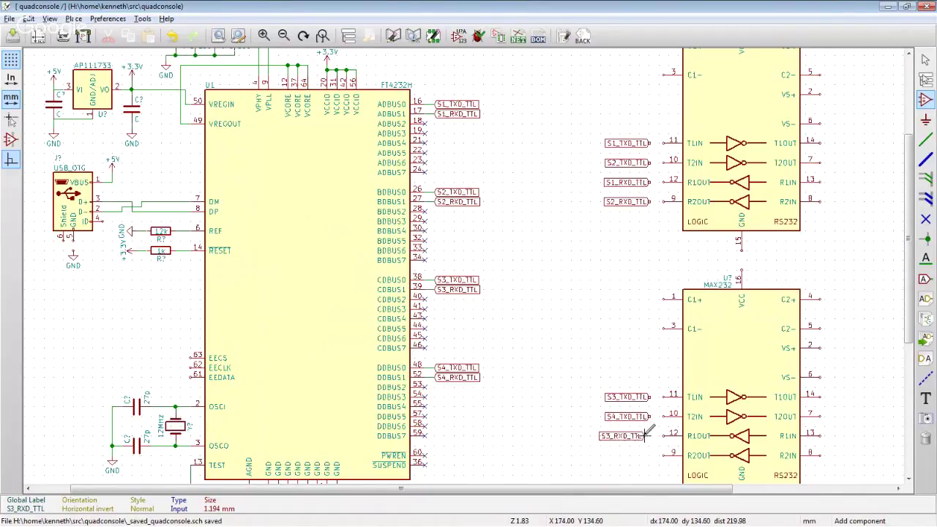
left_click(648, 435)
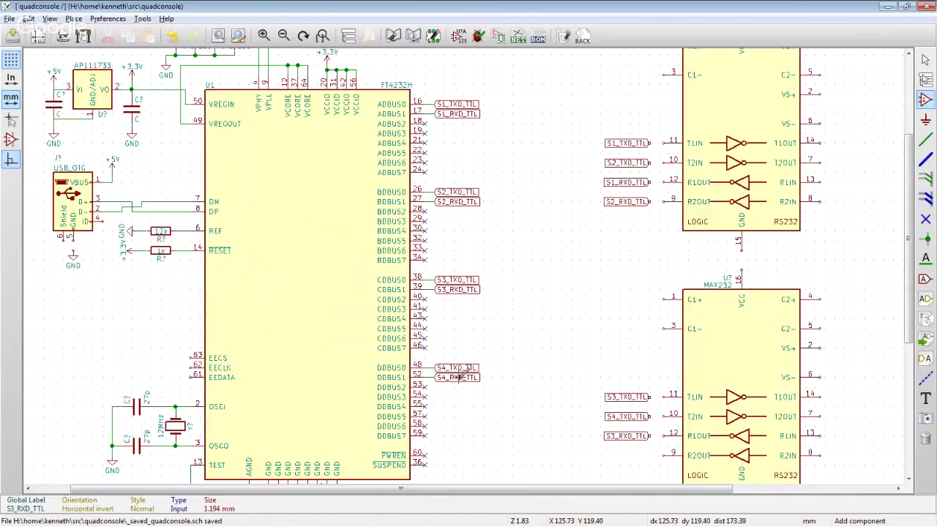
key("c")
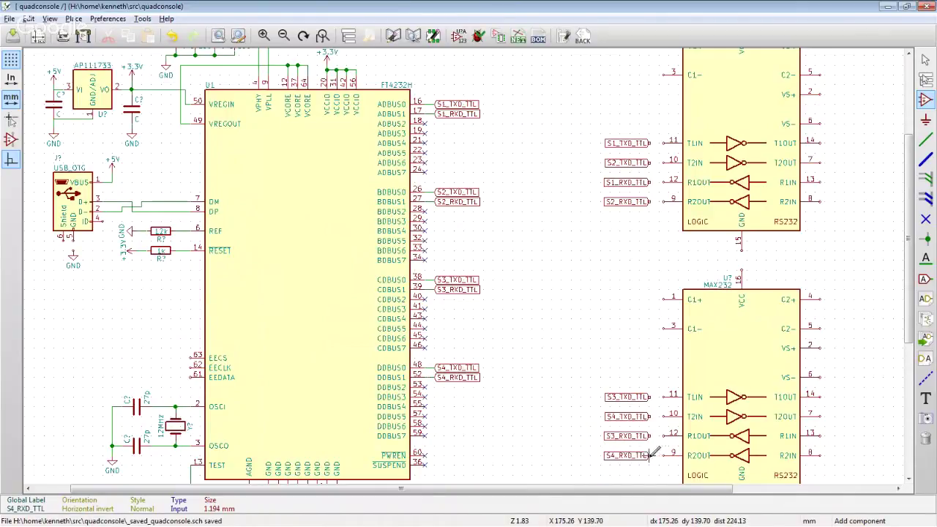
left_click(648, 455)
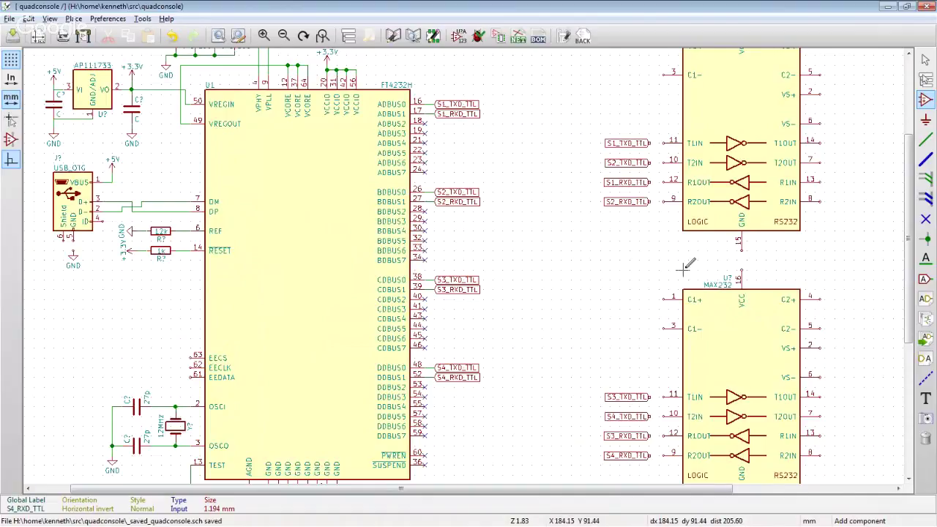
- Wire the four S1 and S2 TTL labels to pins T1IN, T2IN, R1OUT and R2OUT of the upper MAX232
key("w")
left_click(666, 143)
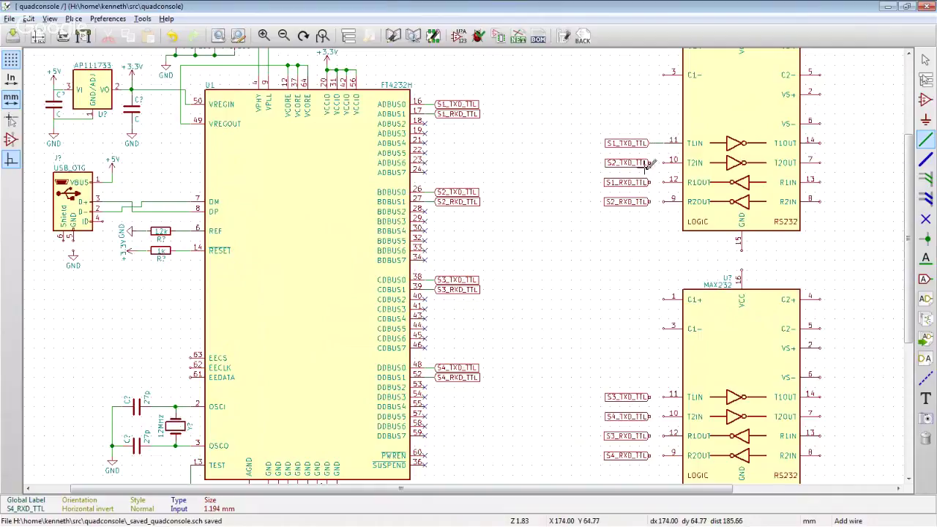
left_click(664, 163)
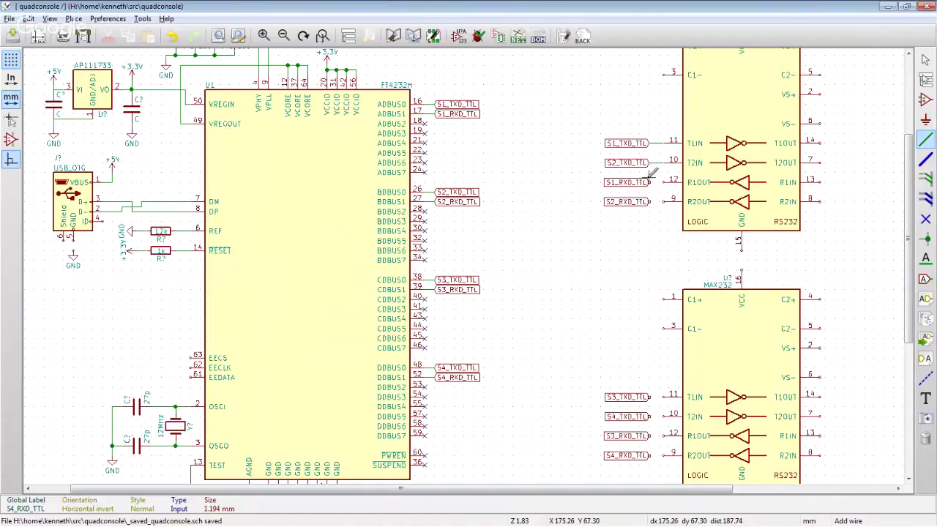
left_click(664, 181)
left_click(663, 201)
- Wire the four S3 and S4 TTL labels to pins T1IN, T2IN, R1OUT and R2OUT of the lower MAX232
scroll(644, 233, "down", 3)
scroll(545, 234, "up", 4)
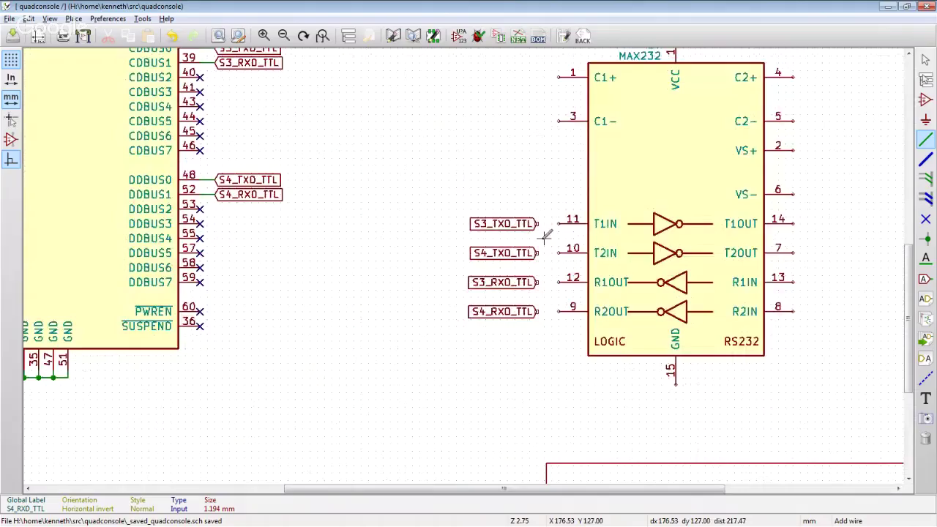
scroll(546, 234, "up", 2)
left_click(536, 223)
left_click(559, 223)
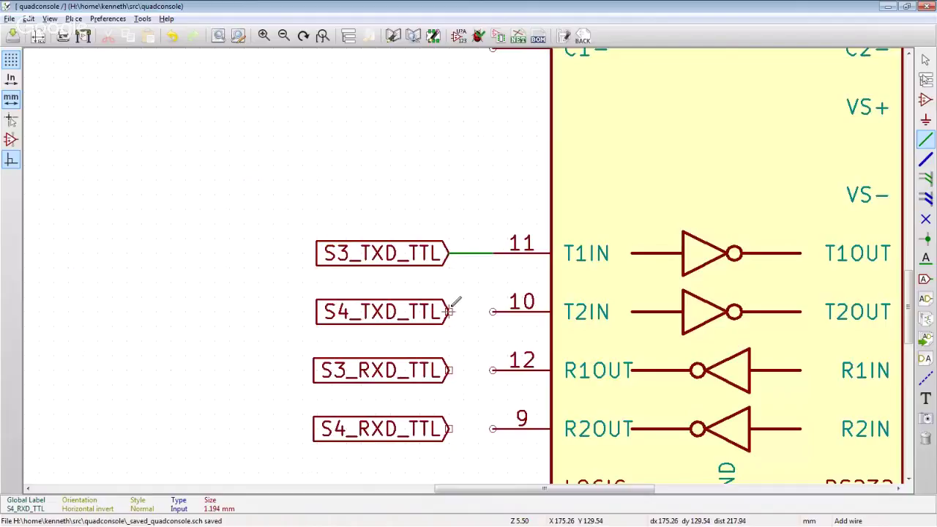
left_click(450, 311)
left_click(492, 311)
left_click(450, 369)
left_click(493, 369)
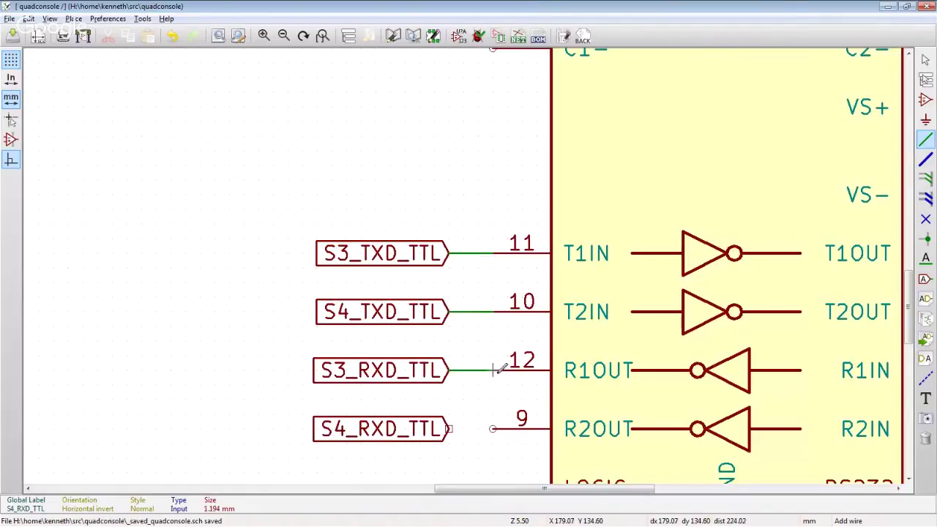
left_click(449, 428)
left_click(493, 428)
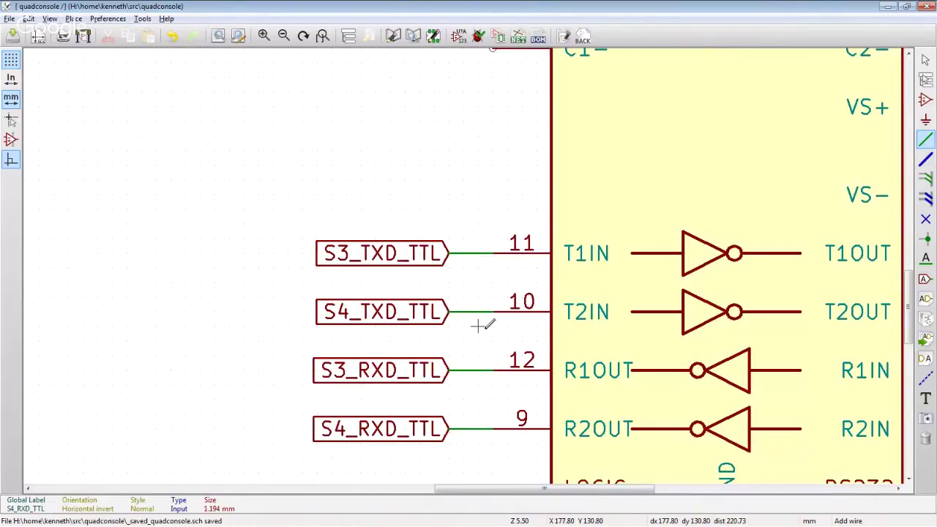
- Move the upper MAX232 with its wired labels as a block closer to the FT4232H and slightly upward
scroll(485, 322, "down", 3)
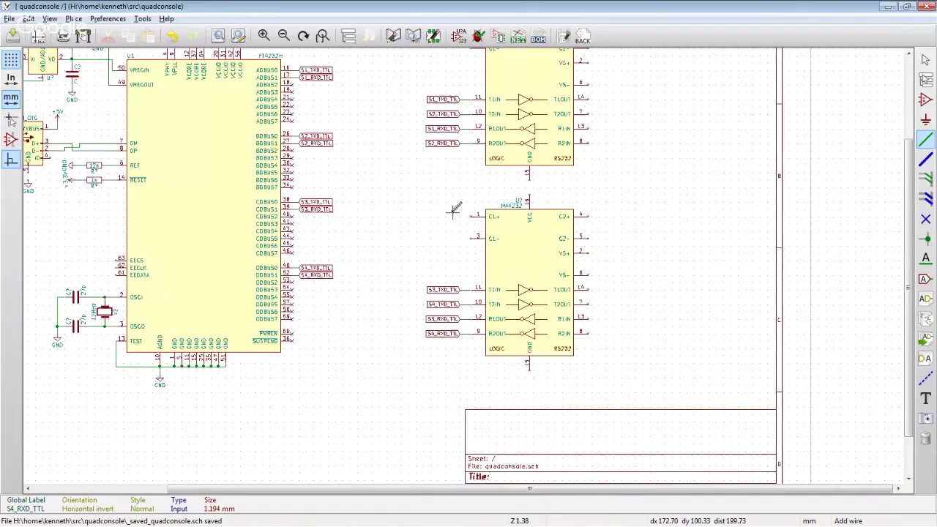
scroll(461, 230, "up", 2, "shift")
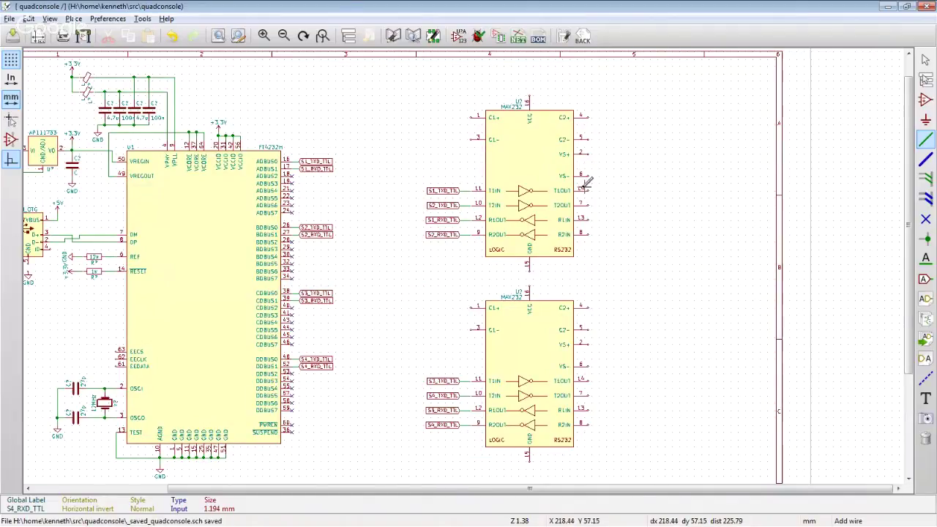
scroll(549, 316, "down", 3)
scroll(464, 264, "up", 1)
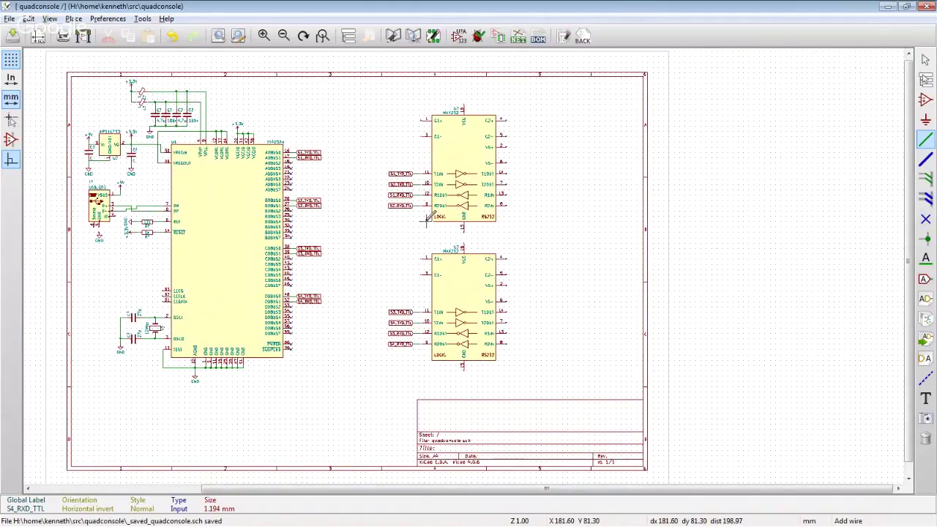
scroll(427, 218, "up", 1)
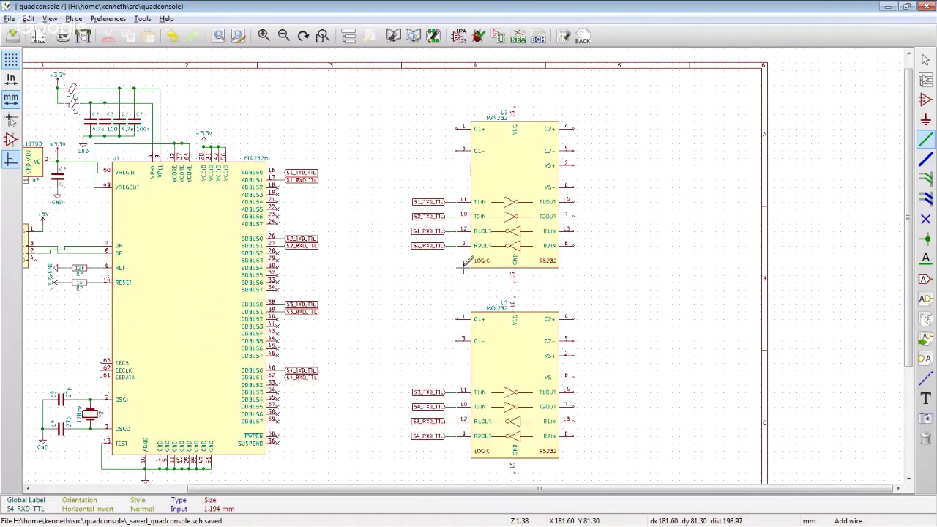
left_click_drag(342, 66, 568, 282)
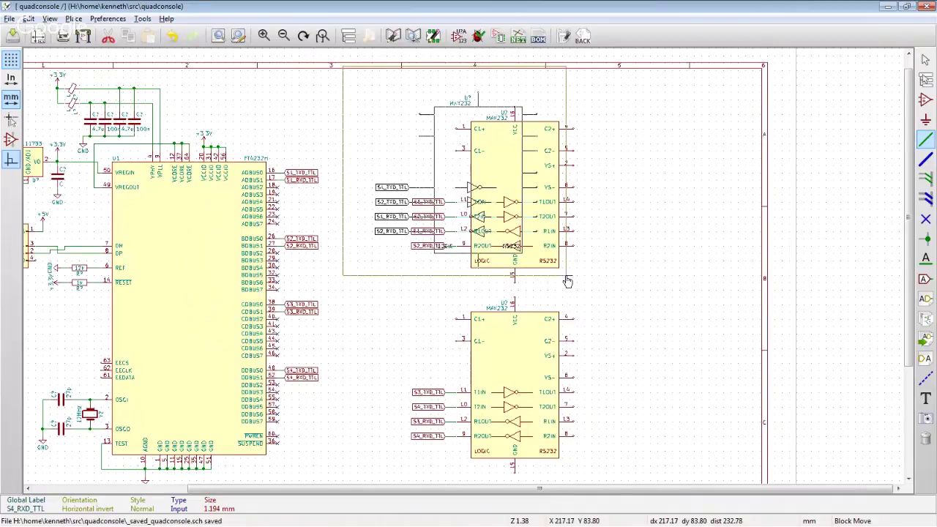
left_click(525, 277)
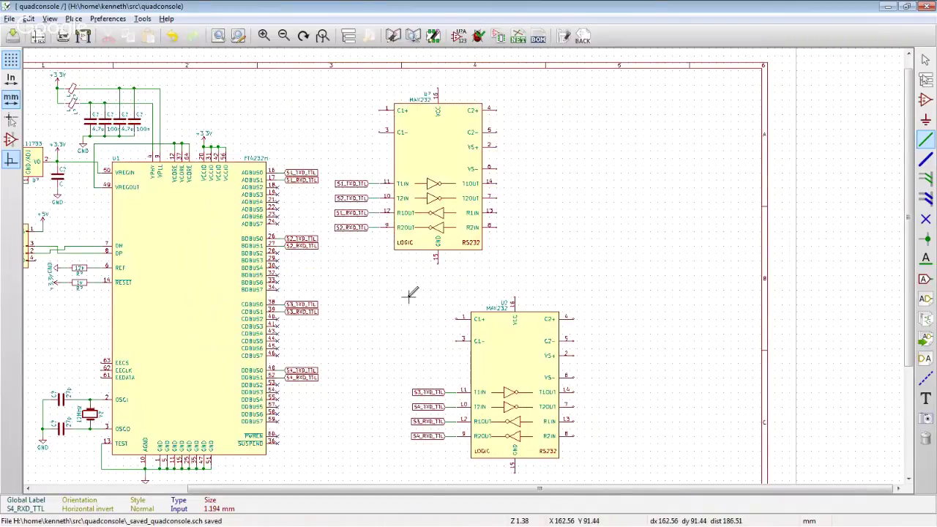
- Move the lower MAX232 with its wired labels as a block toward the FT4232H, beneath the upper MAX232
scroll(412, 294, "down", 2)
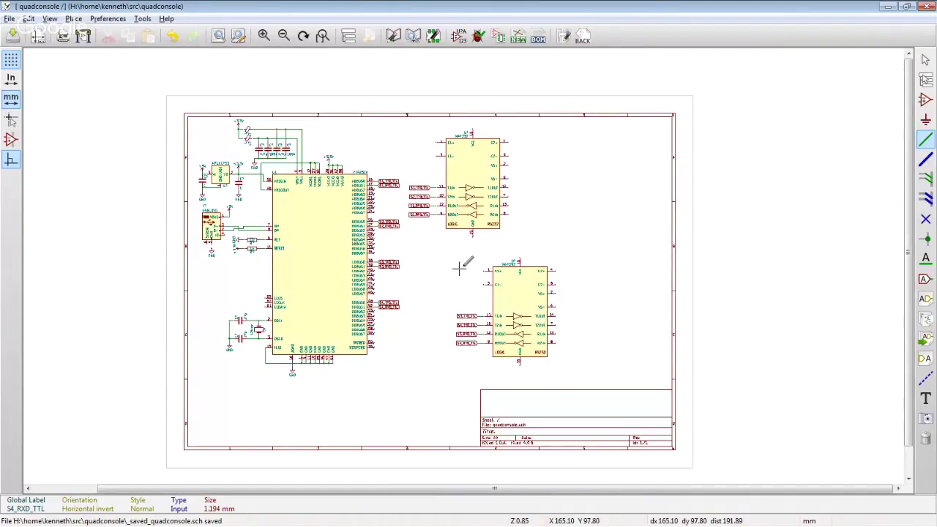
scroll(460, 268, "up", 2)
left_click_drag(408, 234, 660, 435)
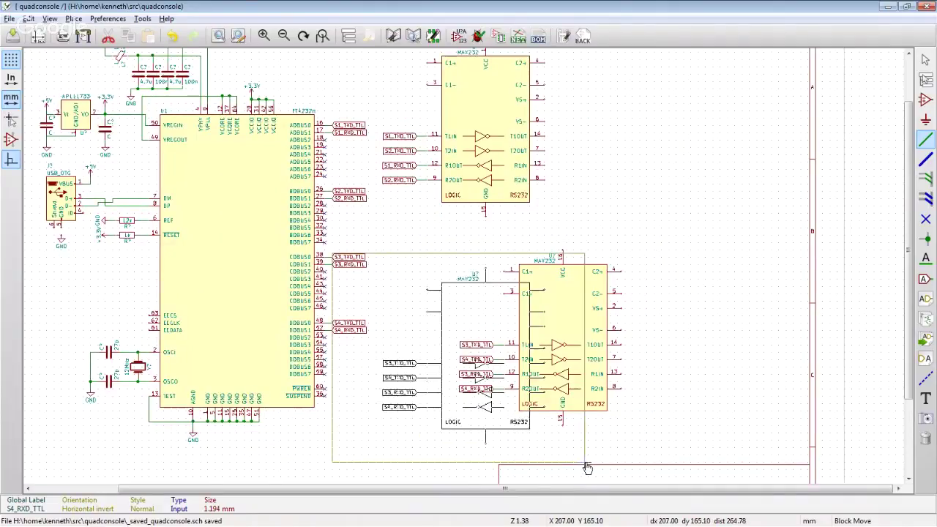
left_click(586, 452)
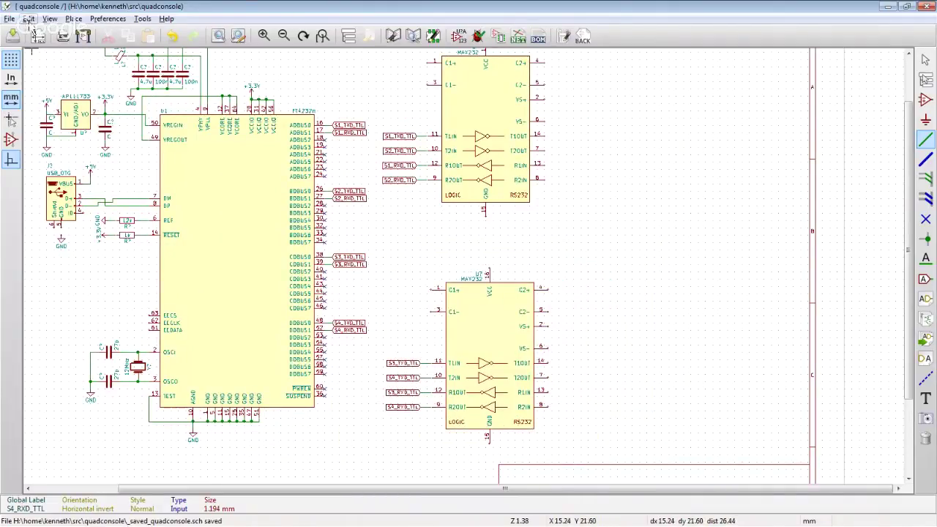
- Set the schematic's paper size to A 8.5x11in in the page settings
left_click(103, 18)
mouse_move(9, 20)
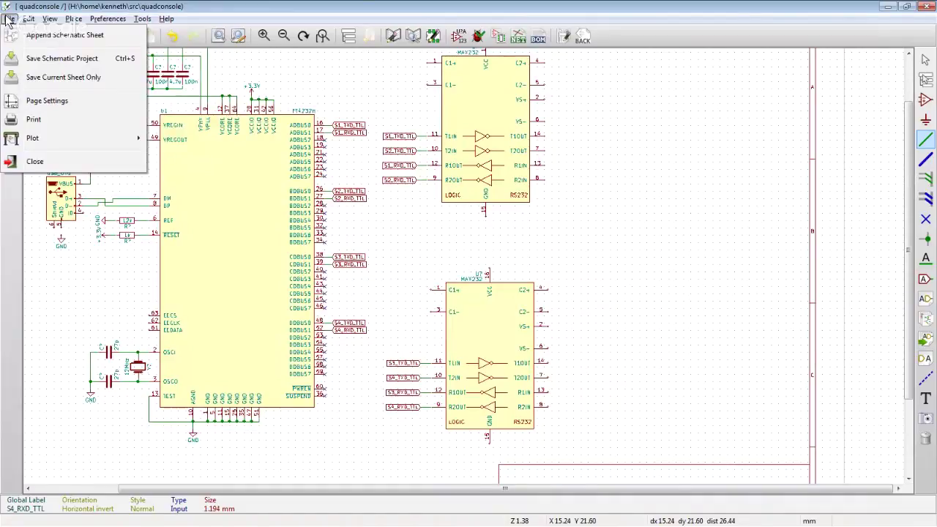
left_click(46, 101)
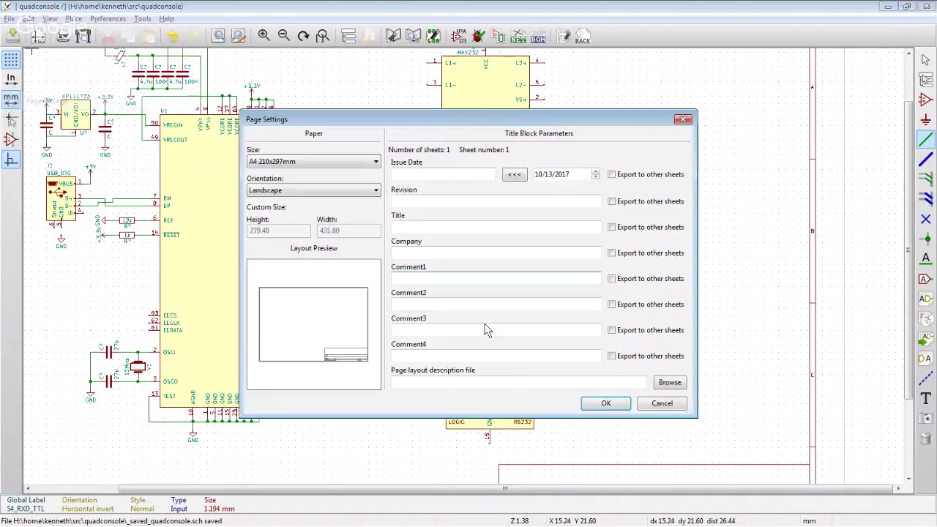
left_click(316, 161)
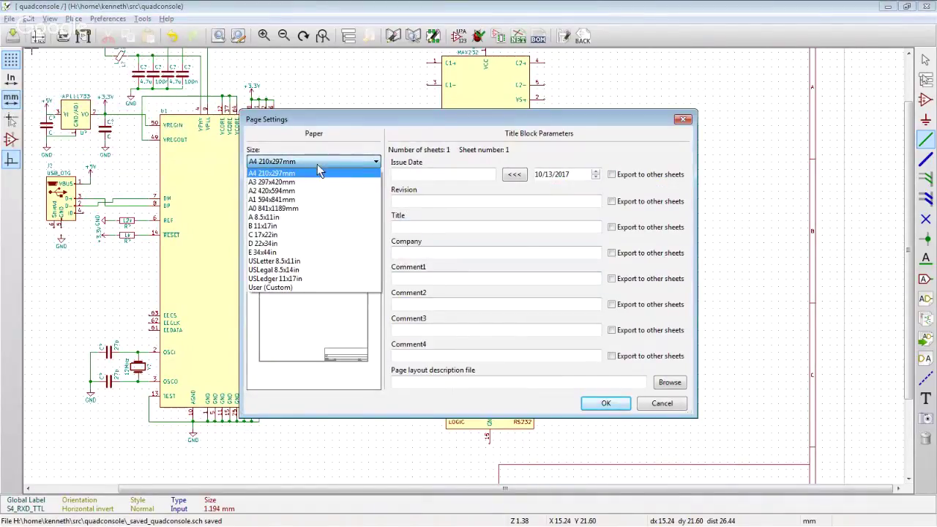
left_click(300, 222)
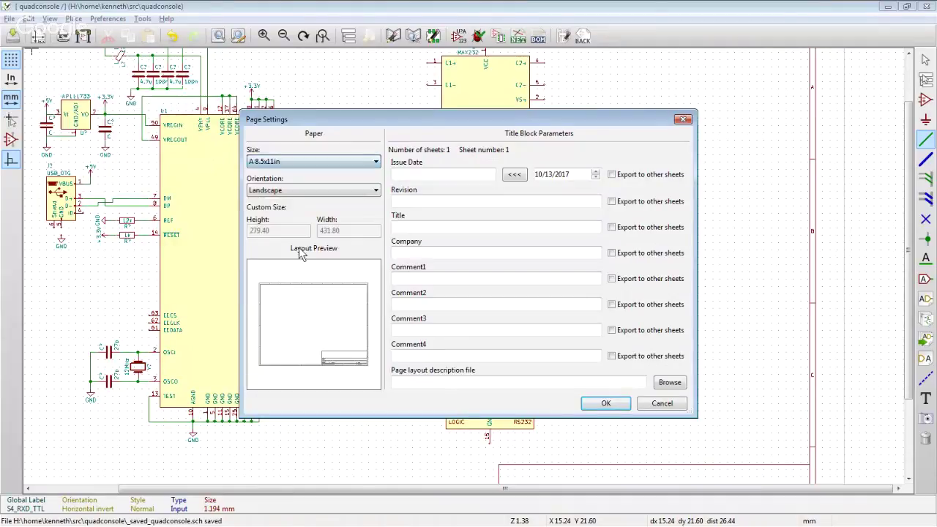
left_click(605, 403)
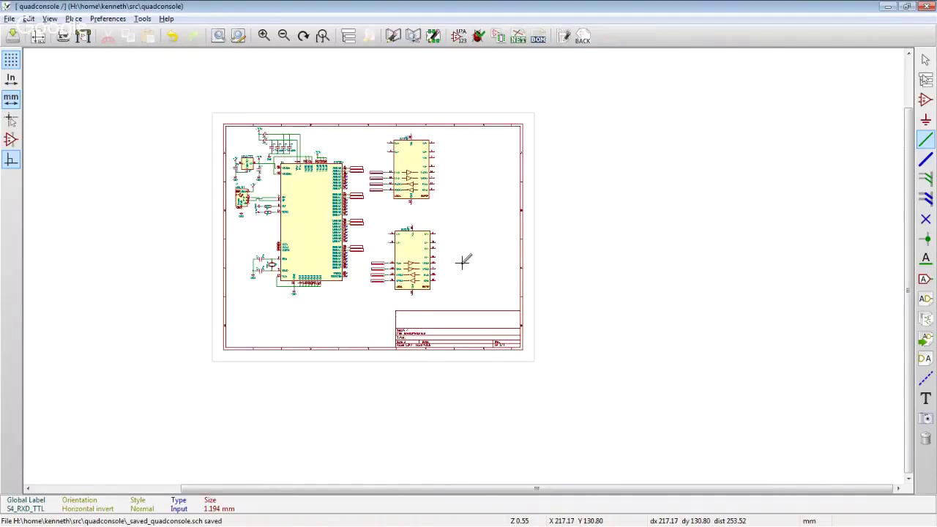
- Move the lower MAX232 block slightly down so it lines up vertically with the upper MAX232
scroll(462, 262, "up", 1)
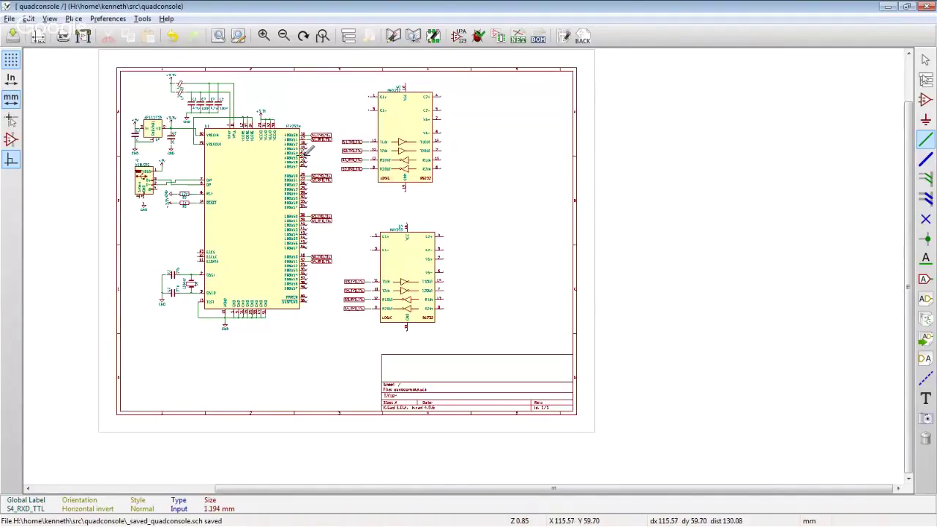
scroll(505, 475, "up", 1)
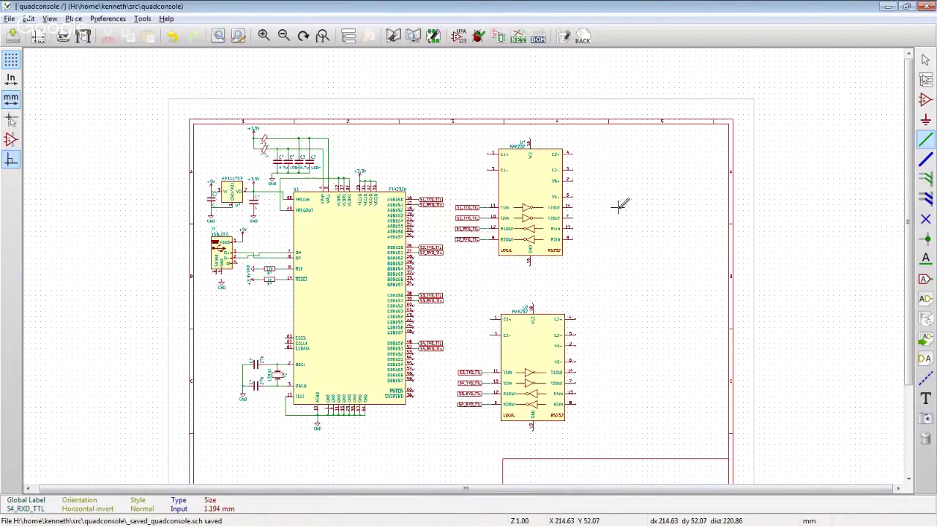
scroll(588, 342, "down", 1)
scroll(436, 271, "up", 2)
left_click_drag(350, 153, 545, 374)
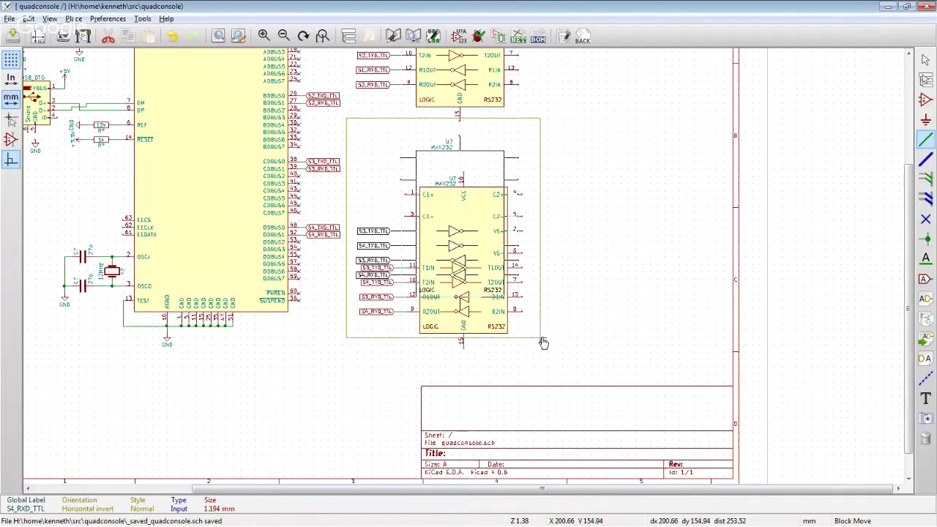
left_click(540, 390)
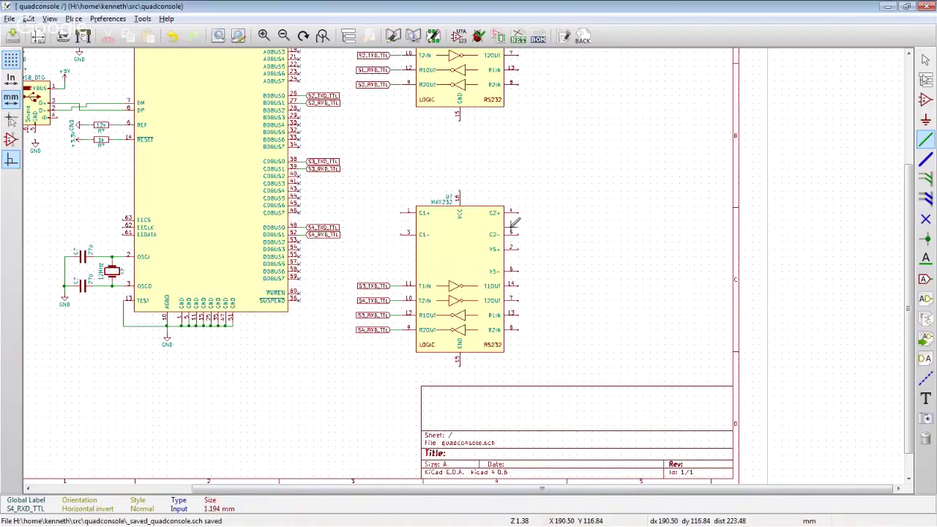
- Place a GND power symbol just below the lower MAX232 and wire it to GND pin 15
key("p")
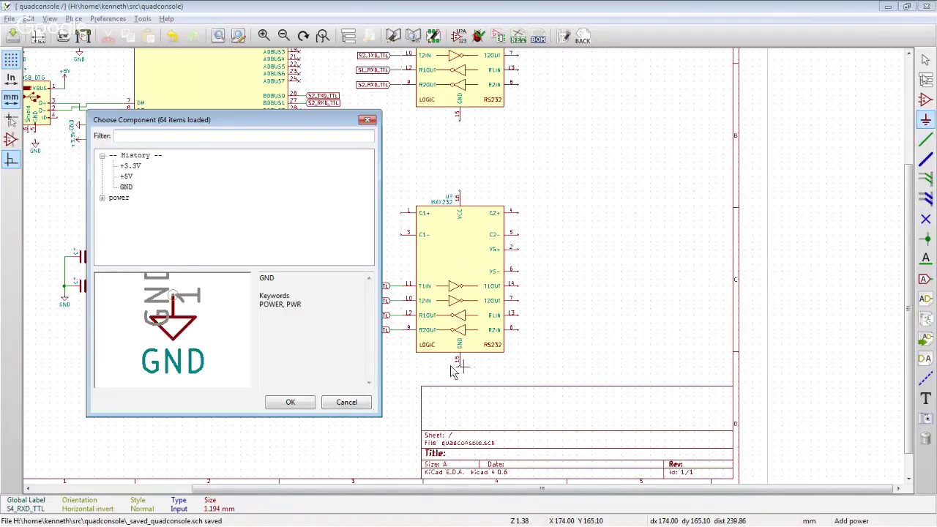
double_click(125, 188)
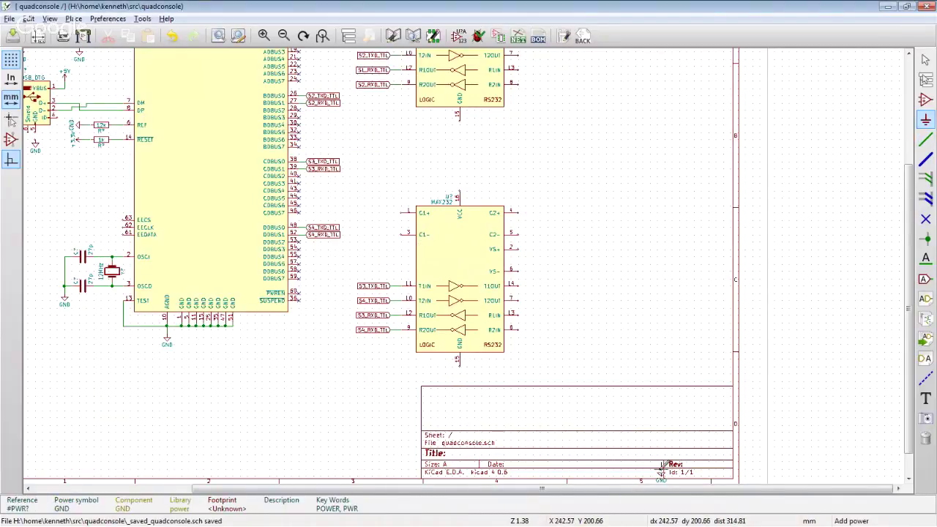
left_click(236, 158)
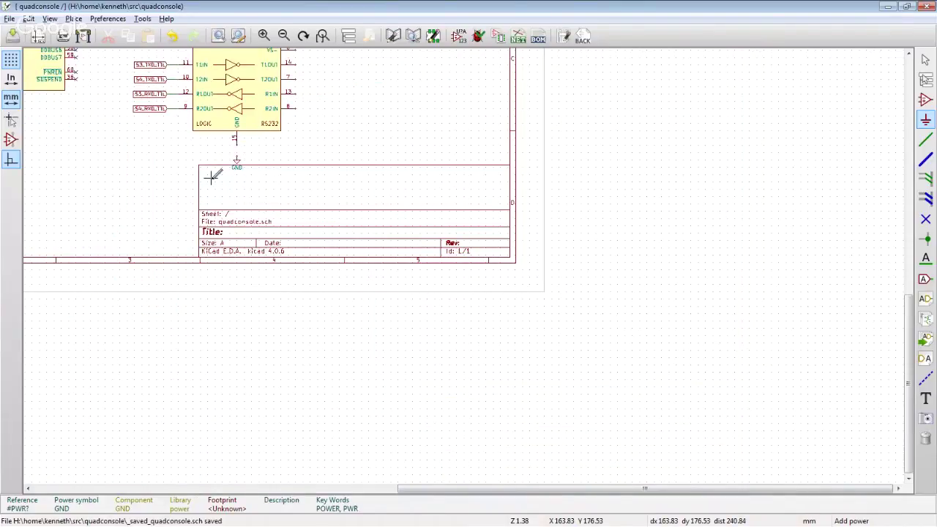
scroll(210, 168, "up", 2)
scroll(554, 309, "up", 1)
key("m")
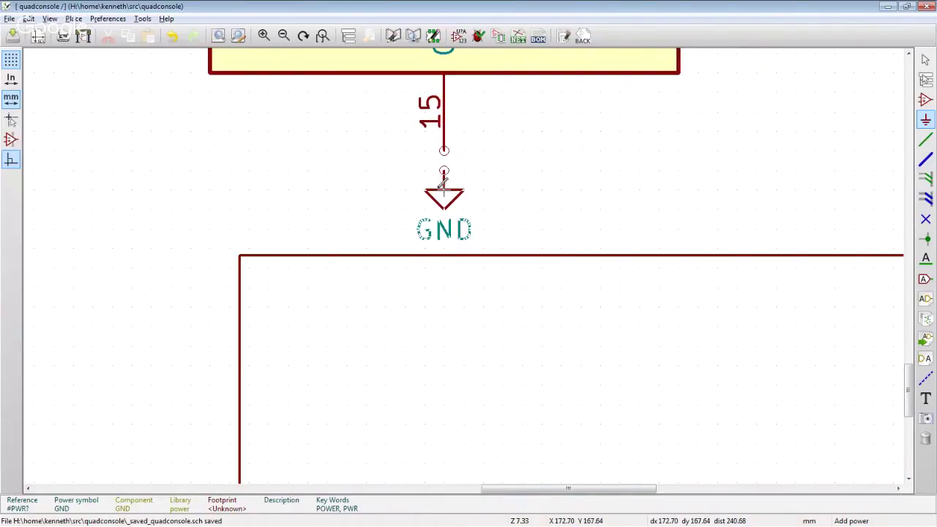
left_click(443, 169)
key("w")
double_click(444, 151)
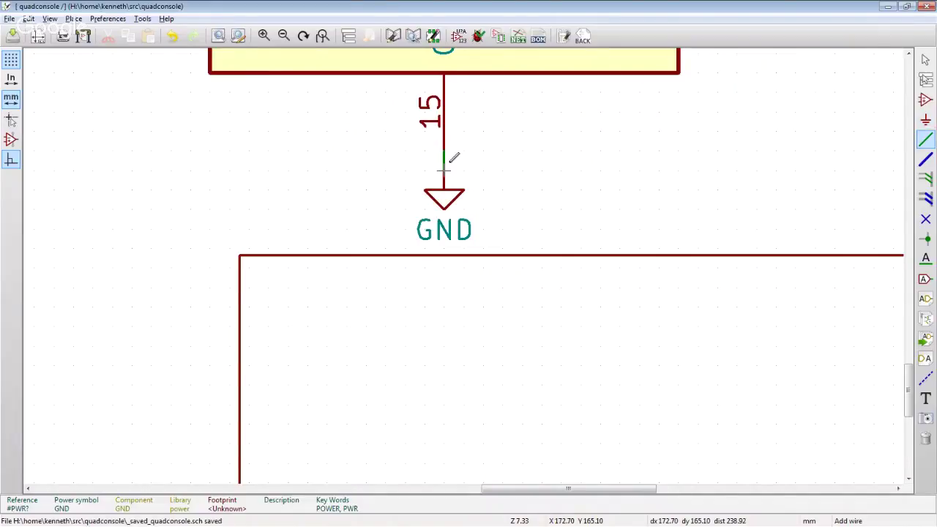
- Place a +5V power symbol just above the lower MAX232 and wire it to VCC pin 16
scroll(466, 265, "down", 1)
scroll(464, 265, "down", 2)
scroll(473, 255, "down", 1)
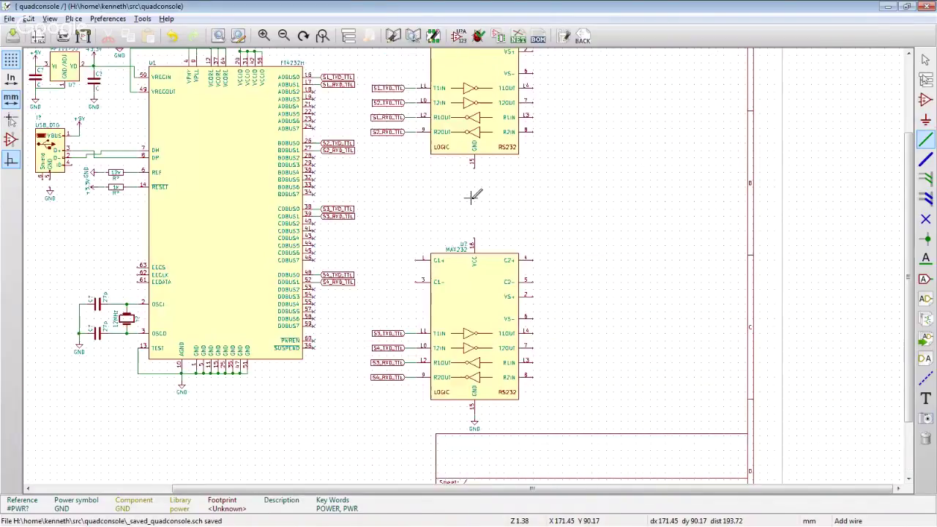
scroll(473, 195, "up", 1)
scroll(467, 262, "up", 2)
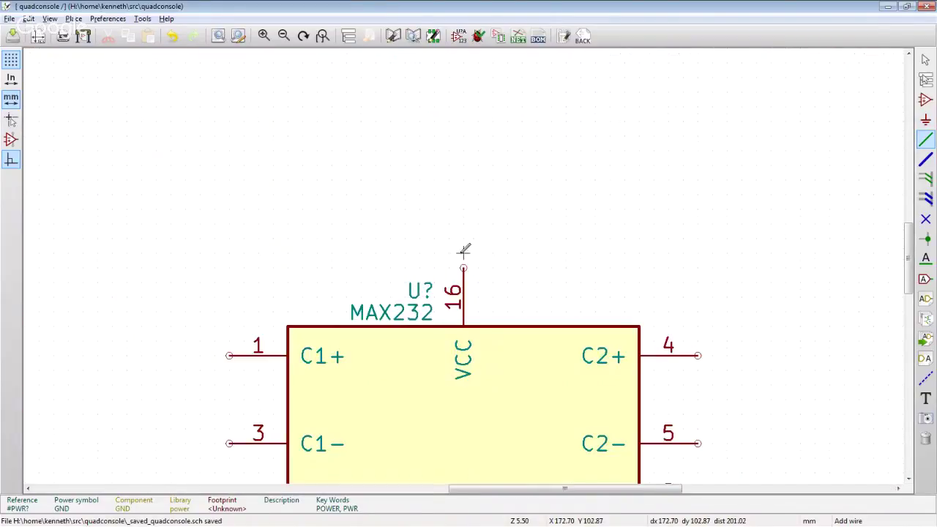
key("p")
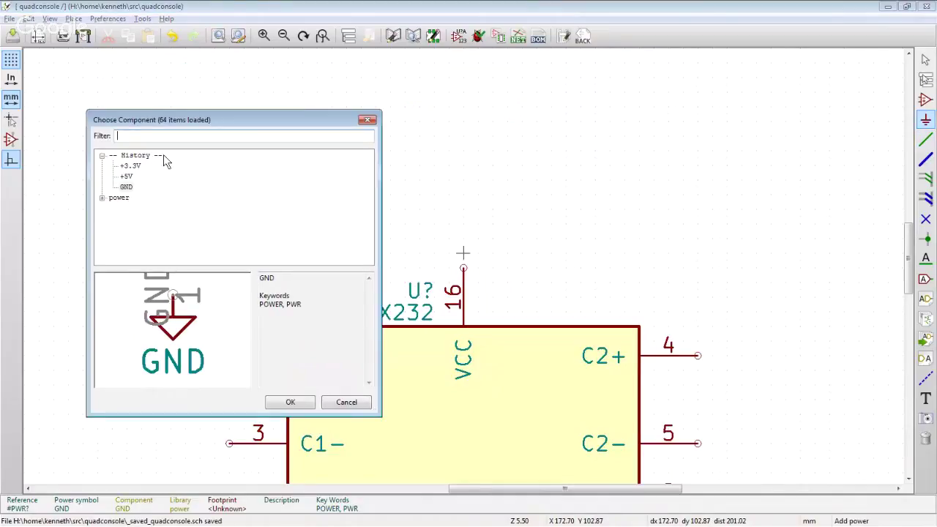
double_click(126, 184)
left_click(463, 252)
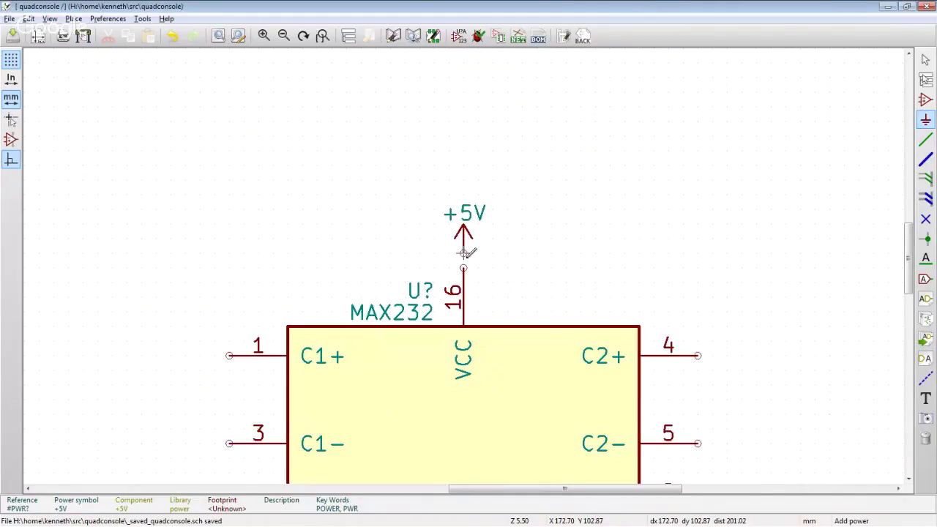
left_click(464, 252)
key("Escape")
key("w")
- Place a GND power symbol just below the upper MAX232 and wire it to GND pin 15
scroll(466, 263, "down", 1)
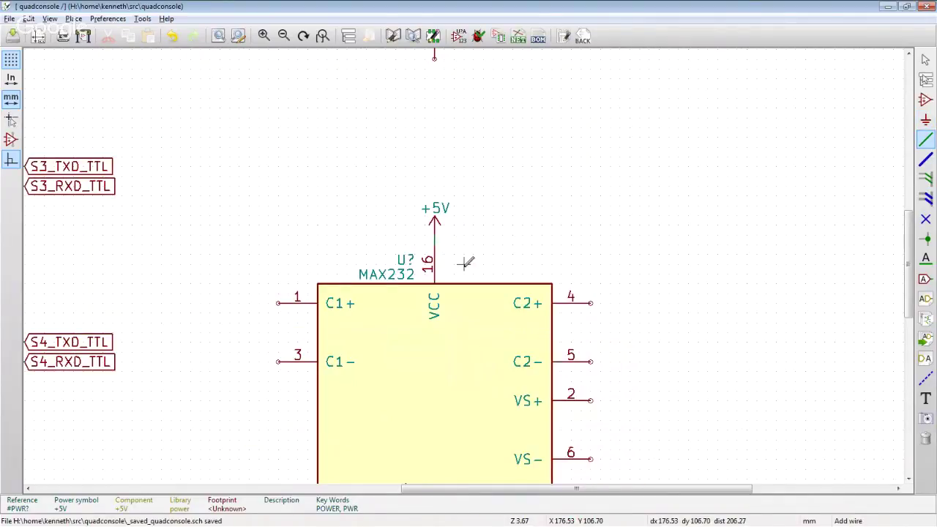
scroll(466, 263, "down", 1)
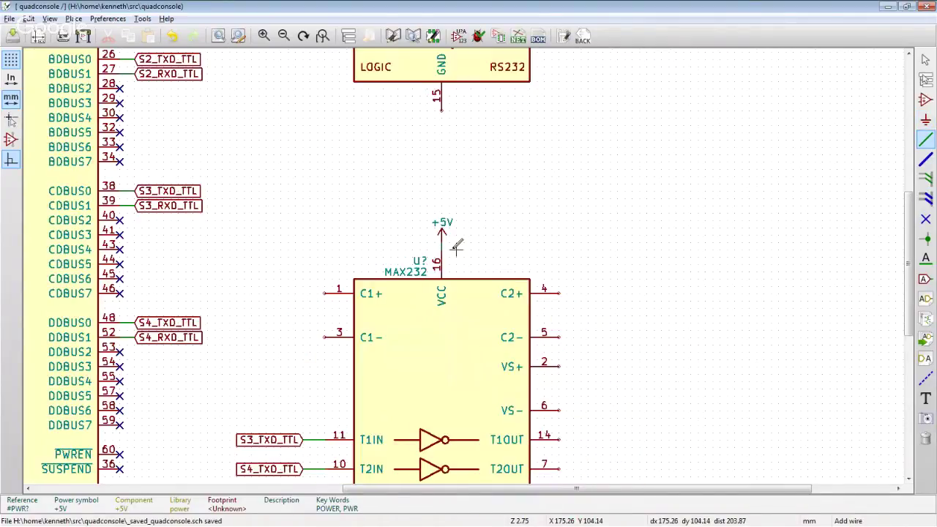
key("p")
left_click(442, 117)
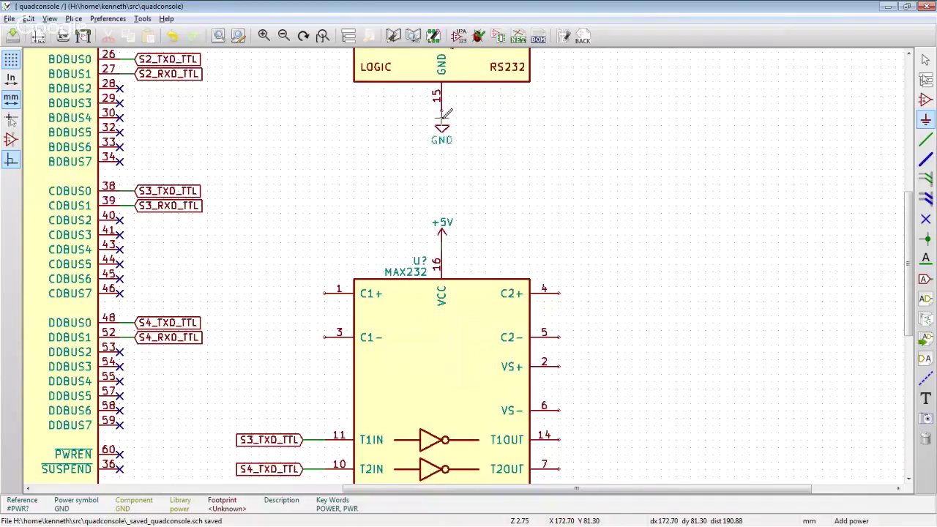
key("w")
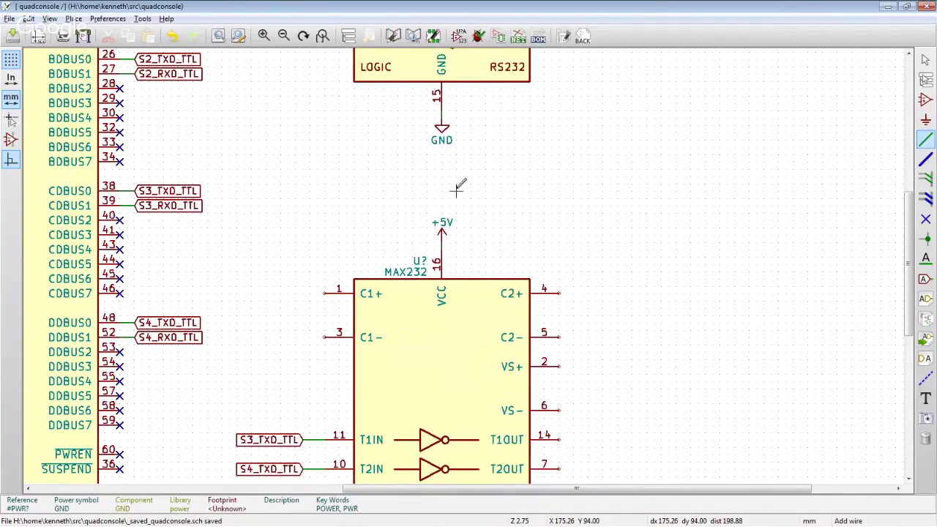
- Place a +5V power symbol just above the upper MAX232 and wire it to VCC pin 16
scroll(459, 188, "down", 2)
scroll(463, 88, "up", 2)
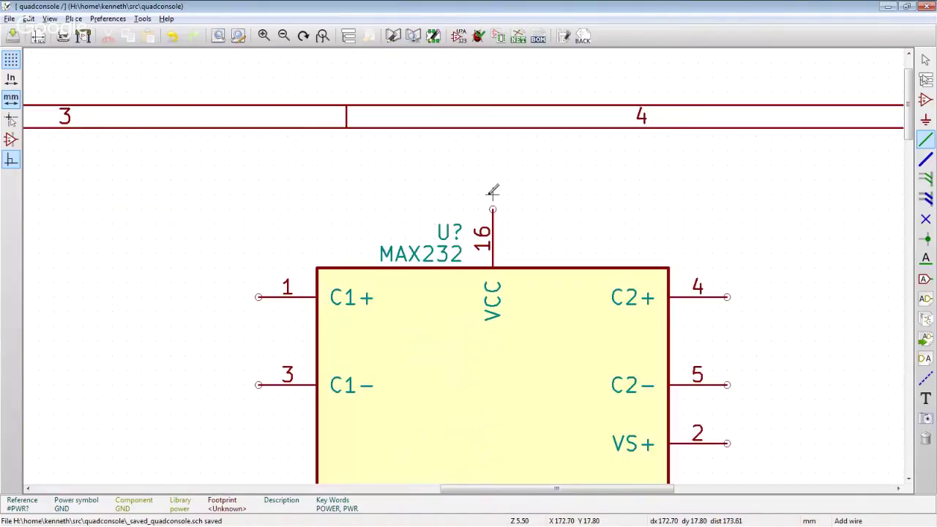
key("p")
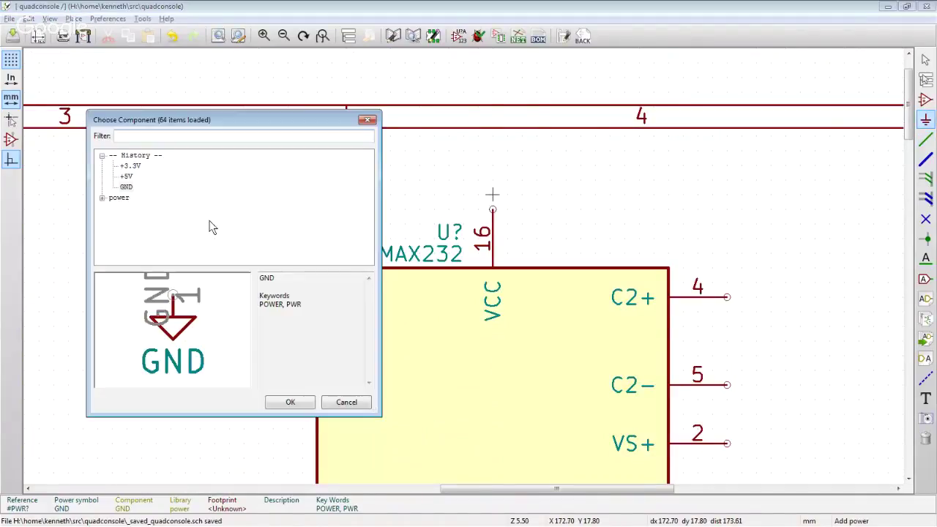
double_click(126, 177)
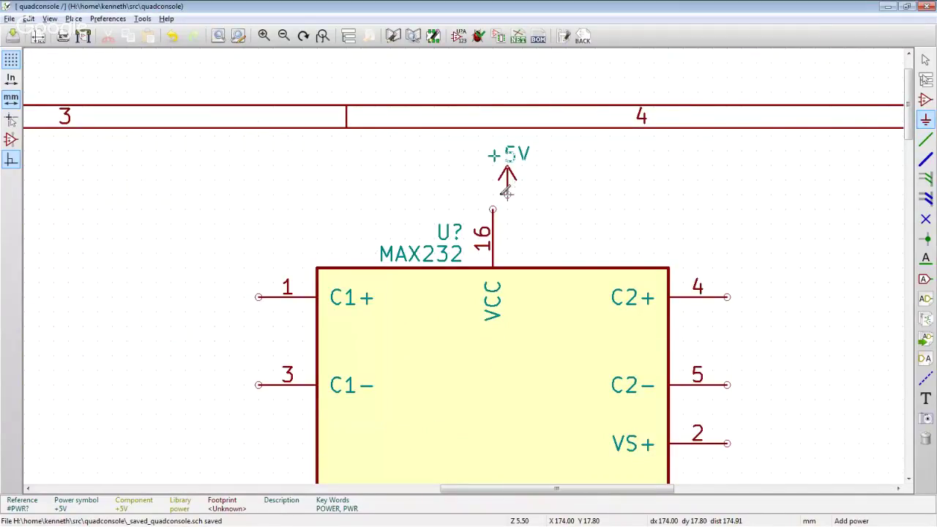
left_click(492, 194)
key("w")
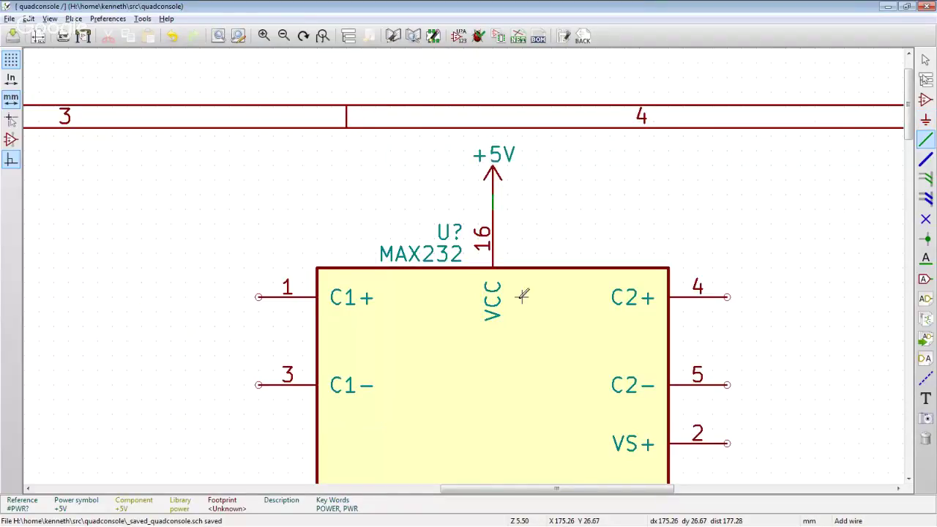
scroll(522, 294, "down", 3)
scroll(469, 338, "down", 1)
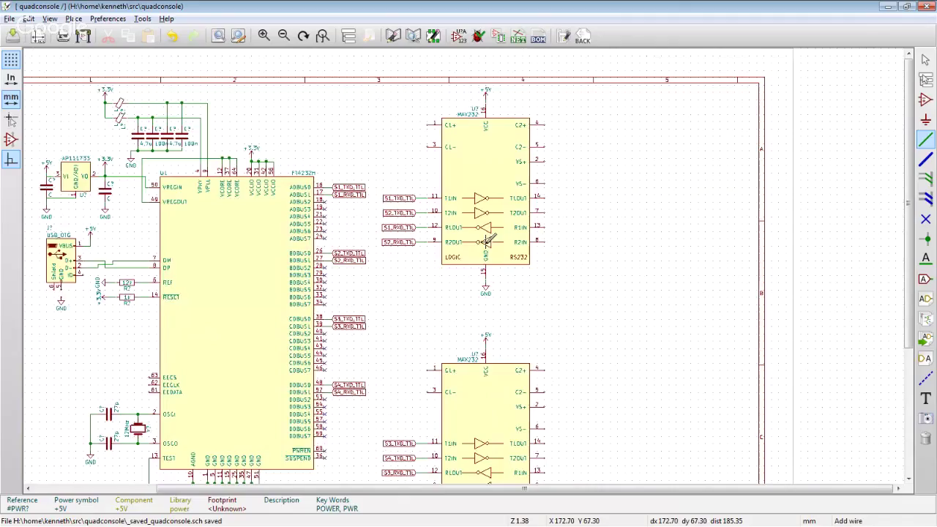
scroll(489, 240, "down", 1)
scroll(527, 255, "up", 1)
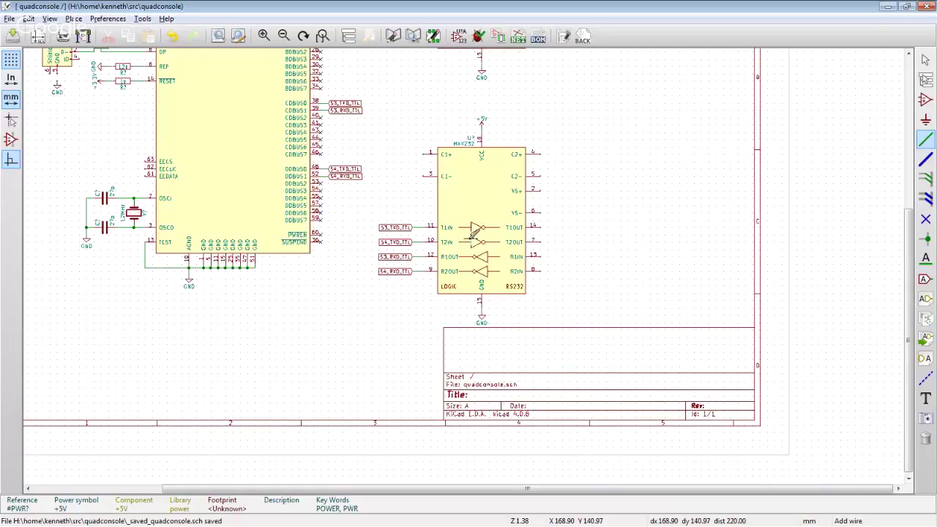
scroll(474, 232, "down", 1)
scroll(442, 123, "up", 1)
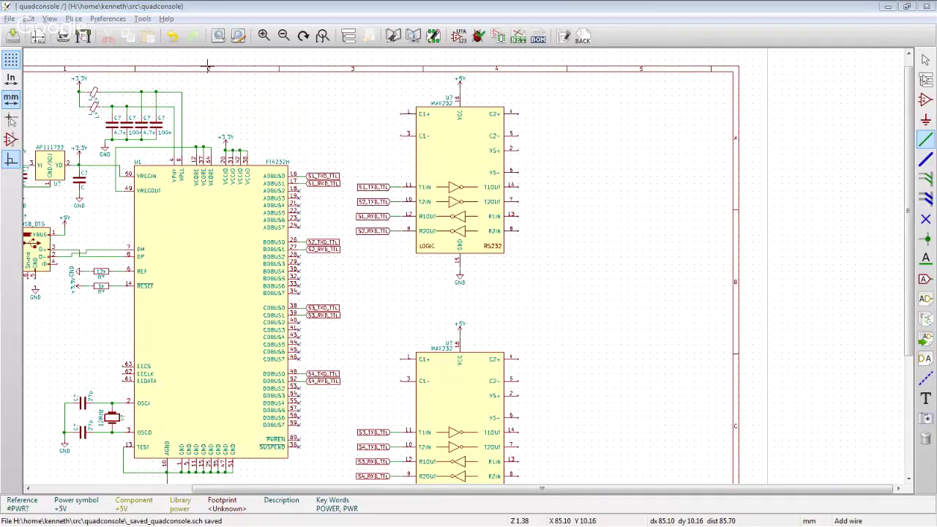
- Switch to the MAX232 datasheet in the browser and examine the capacitor connections in the Figure 6 typical operating circuit
key("alt+Tab")
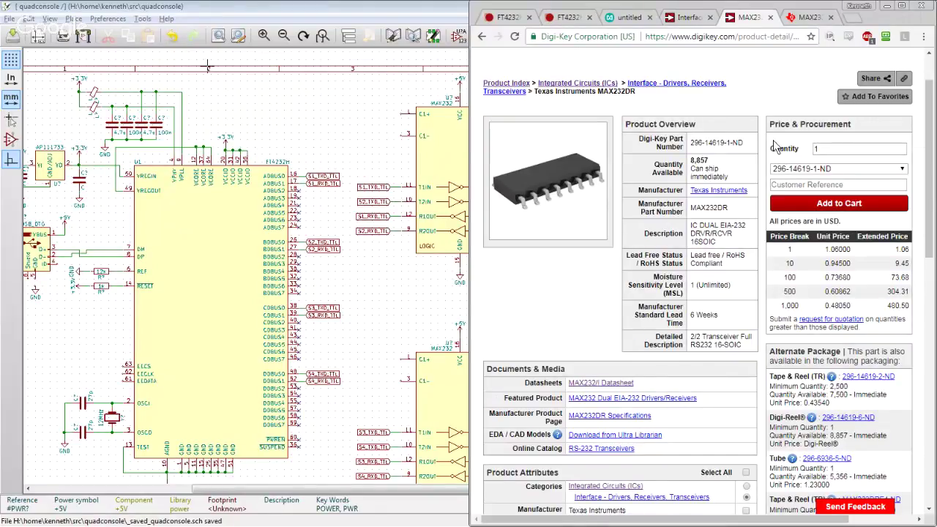
left_click(813, 17)
scroll(734, 225, "up", 15)
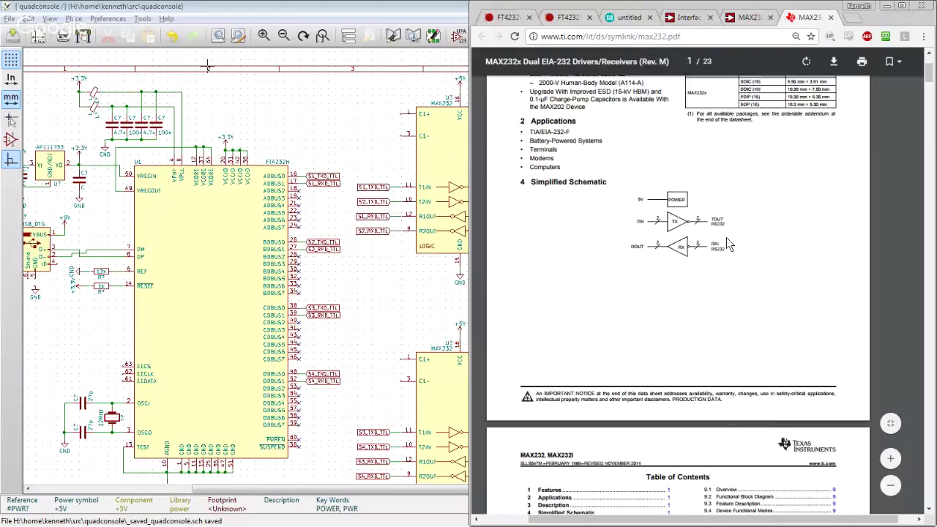
scroll(724, 240, "down", 4)
scroll(725, 237, "down", 20)
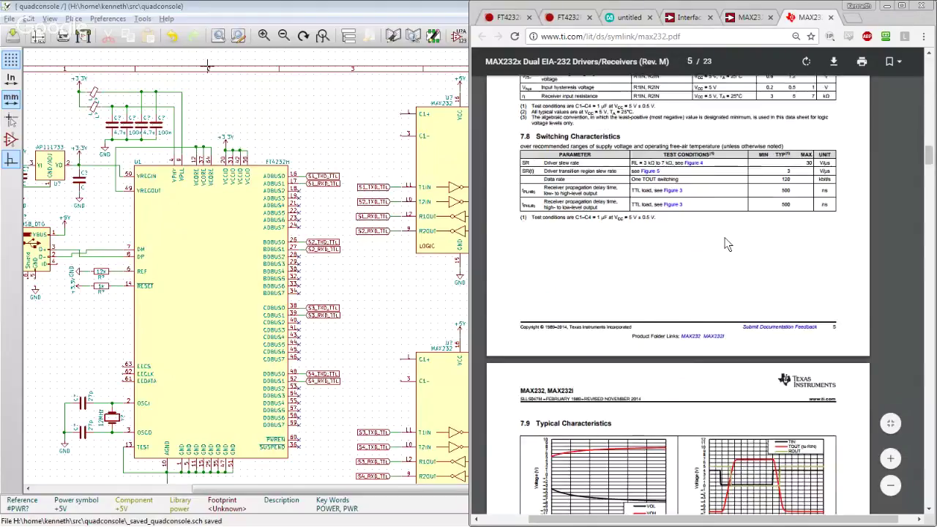
scroll(726, 243, "down", 15)
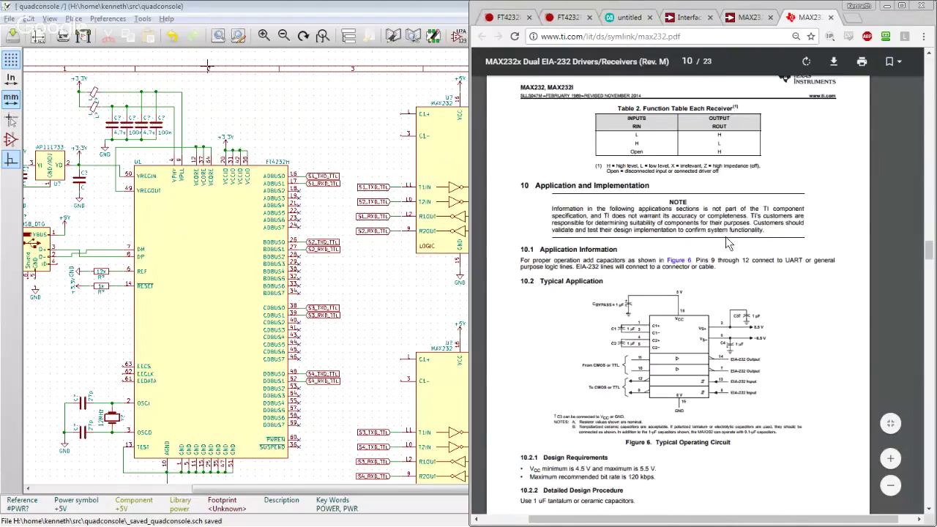
scroll(727, 244, "up", 1)
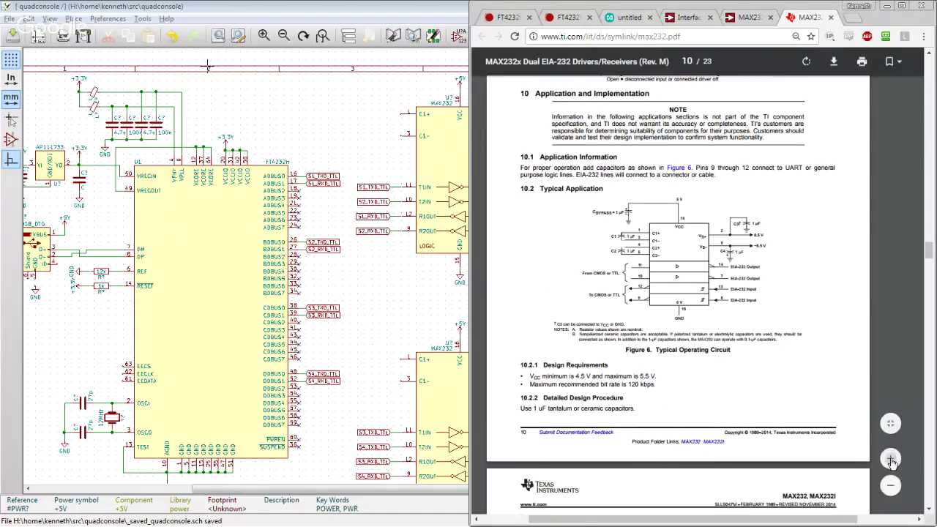
left_click(891, 459)
left_click(891, 459)
left_click(891, 460)
scroll(627, 311, "up", 3, "ctrl")
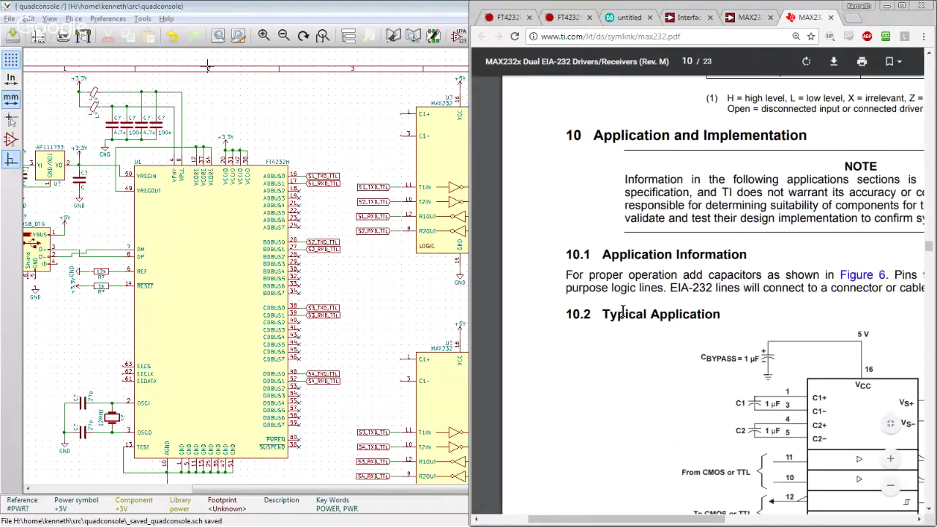
scroll(635, 314, "down", 2)
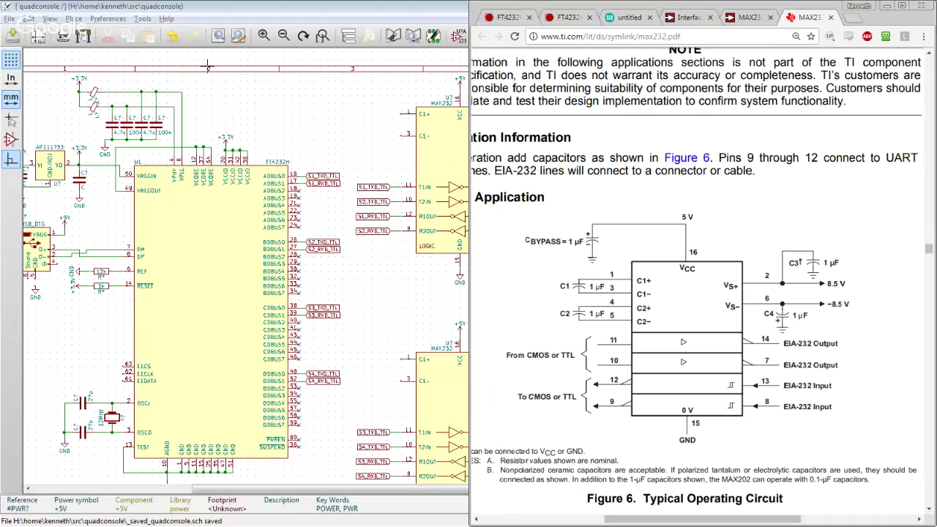
- Switch back to the KiCad schematic editor and open the library file chooser for adding a component library to the project
key("alt+Tab")
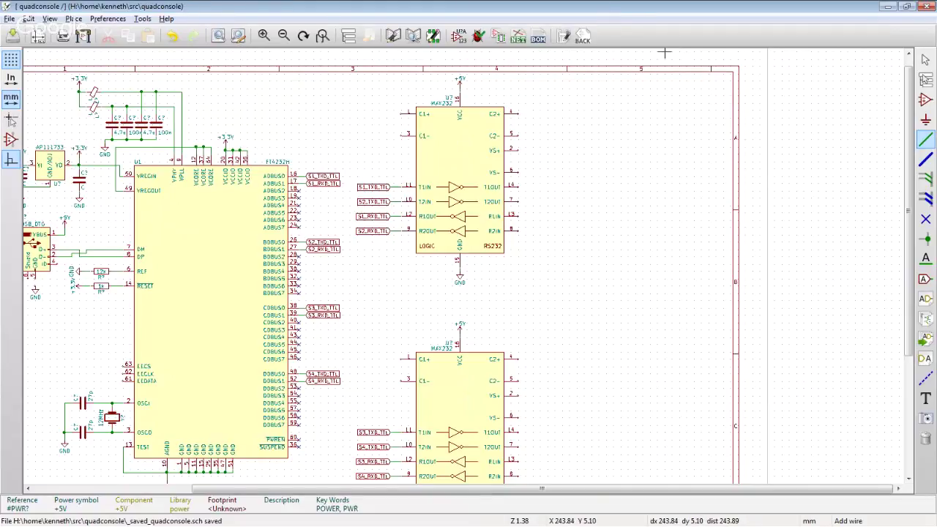
left_click(10, 19)
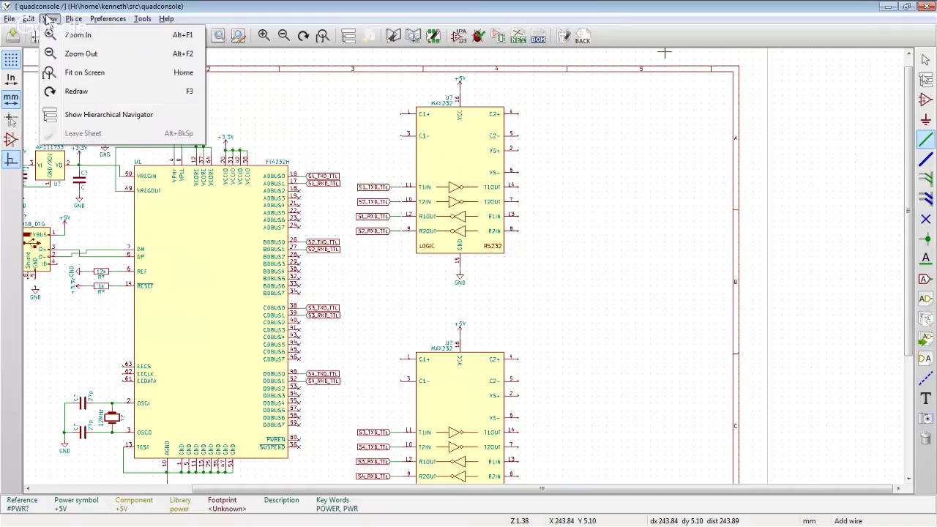
mouse_move(29, 20)
mouse_move(108, 18)
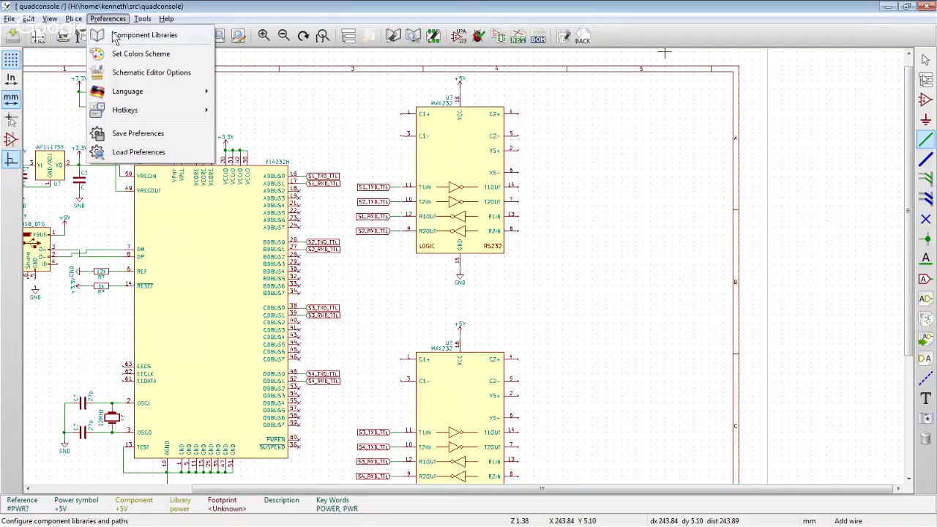
left_click(117, 35)
left_click(352, 140)
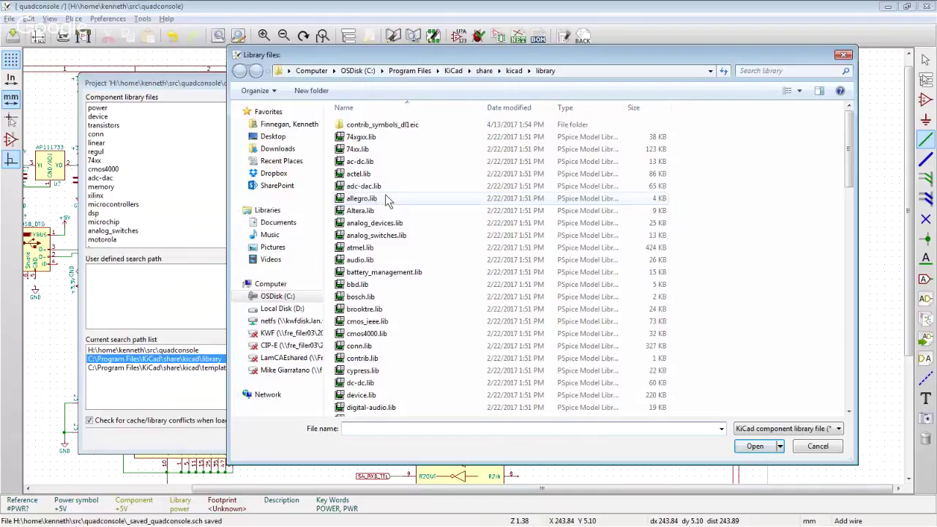
- Browse the library file chooser to the personal home folder on the netfs (H:) network drive
left_click(291, 321)
double_click(360, 131)
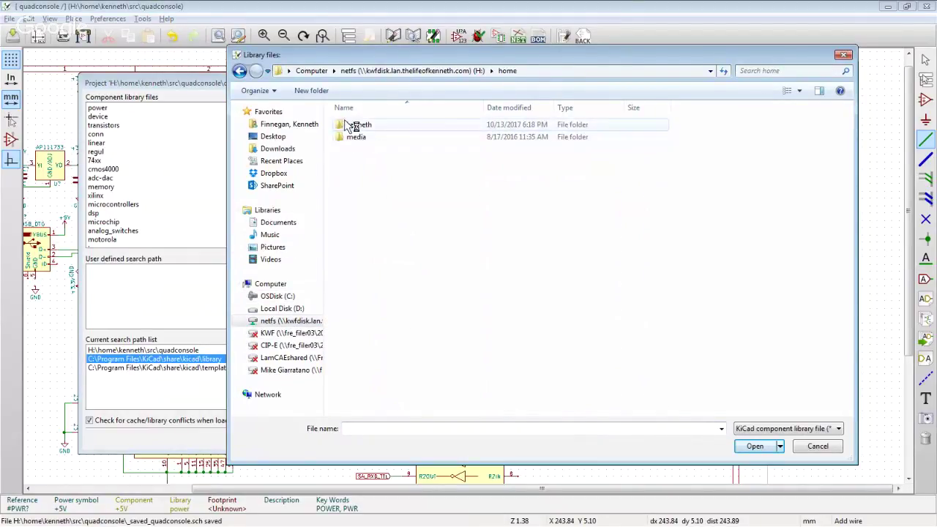
double_click(359, 126)
scroll(443, 227, "down", 7)
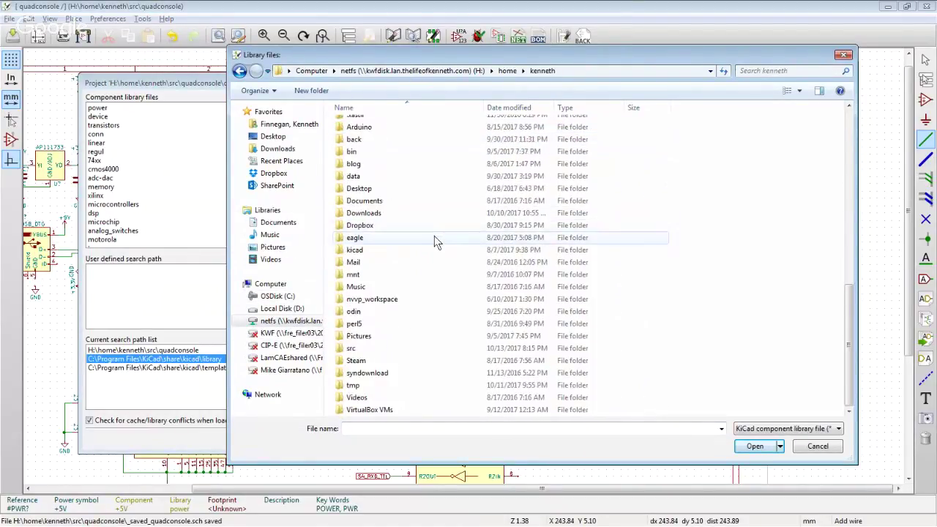
double_click(351, 348)
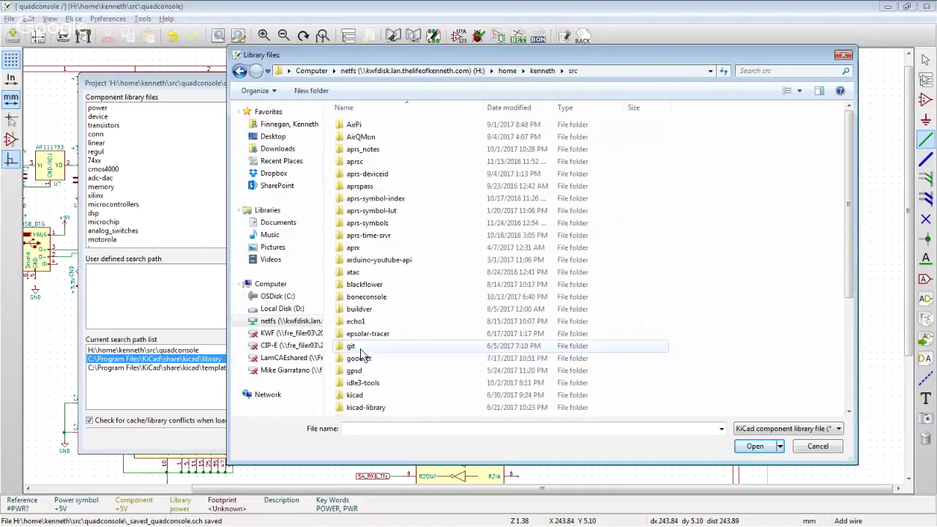
scroll(434, 255, "down", 5)
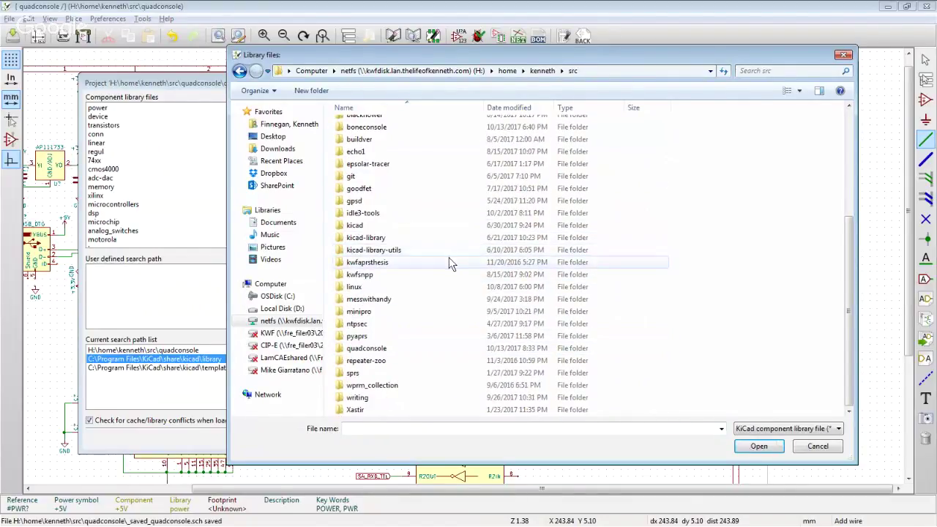
left_click(542, 70)
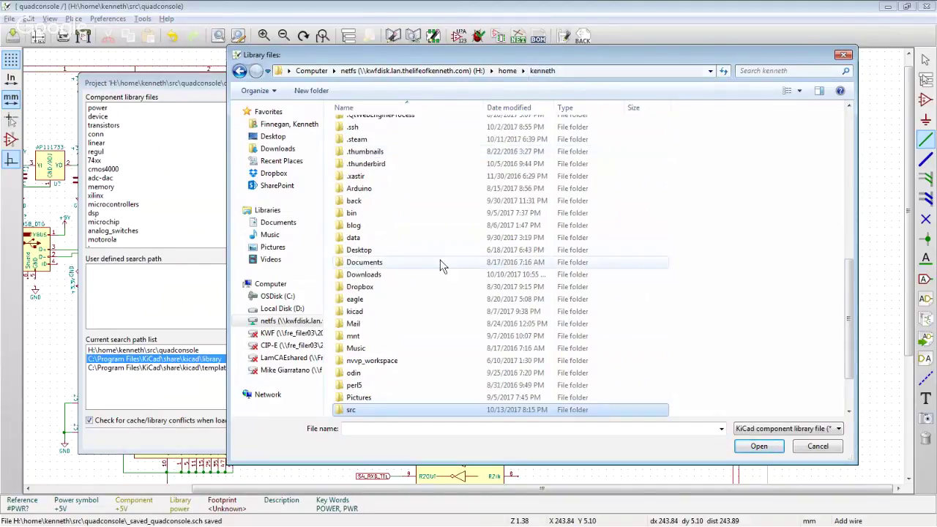
double_click(366, 311)
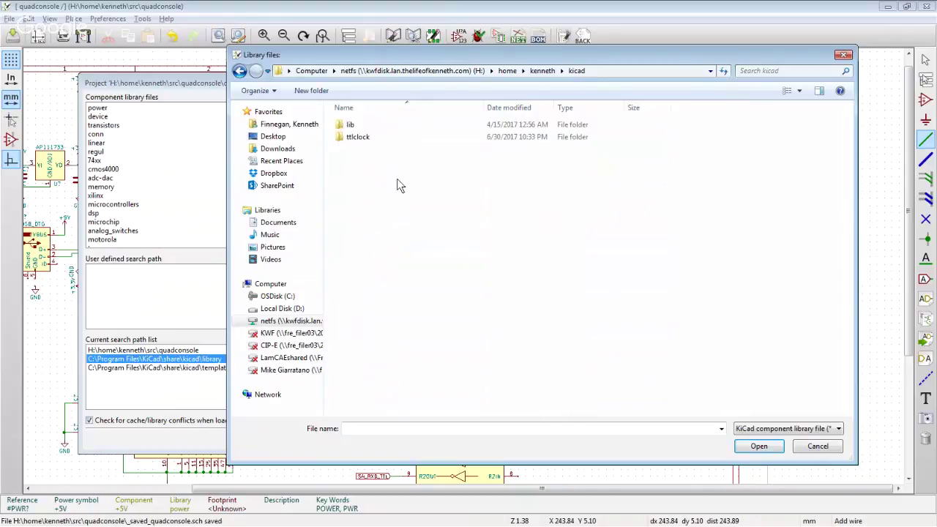
left_click(531, 71)
double_click(383, 287)
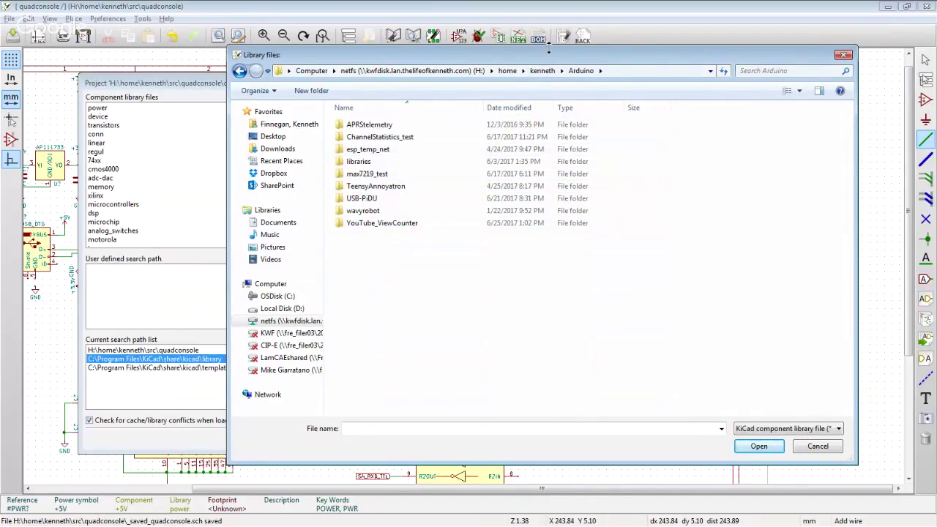
left_click(542, 71)
- Add KWF.lib from the home folder's kicad/lib directory to the project's component libraries and accept the library settings
scroll(391, 336, "down", 4)
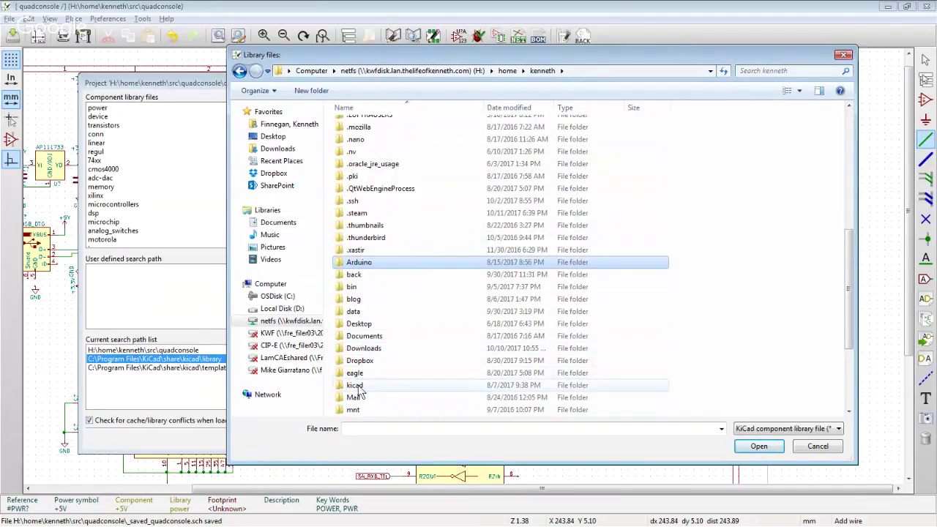
double_click(380, 385)
double_click(358, 128)
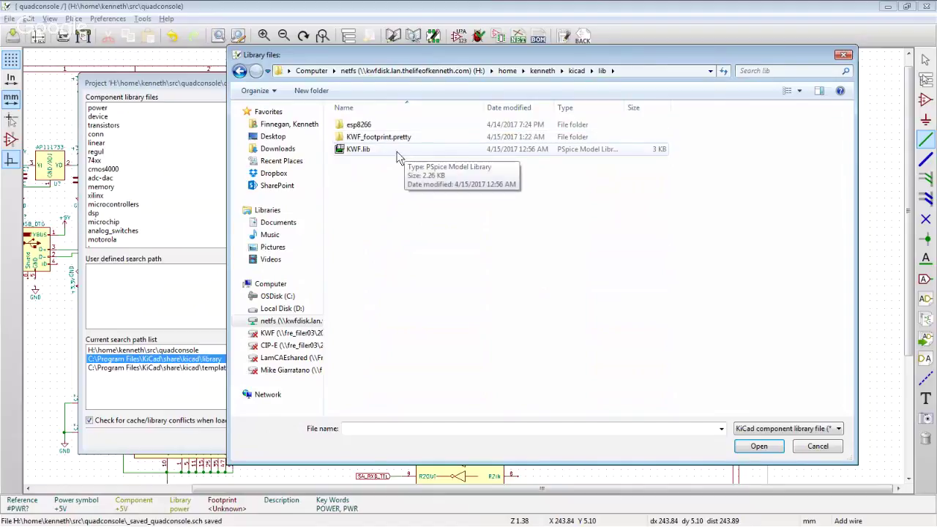
left_click(357, 157)
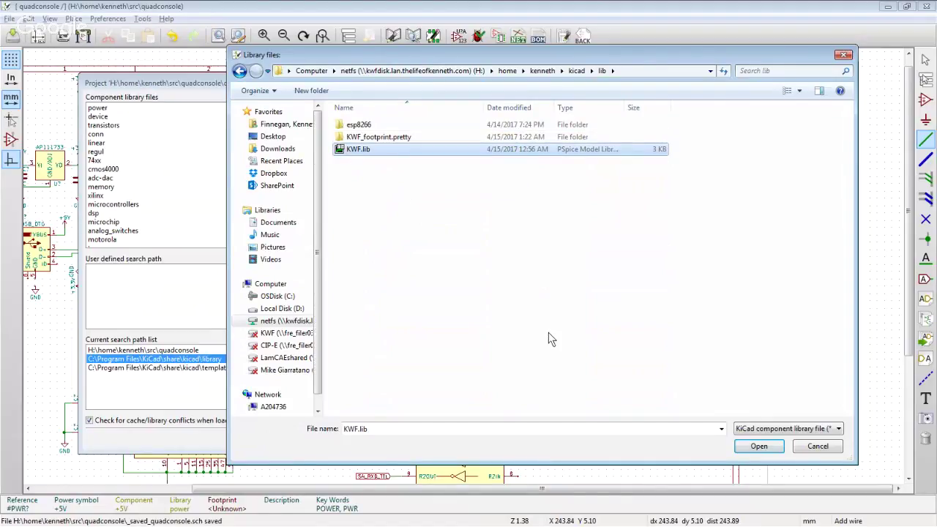
left_click(766, 448)
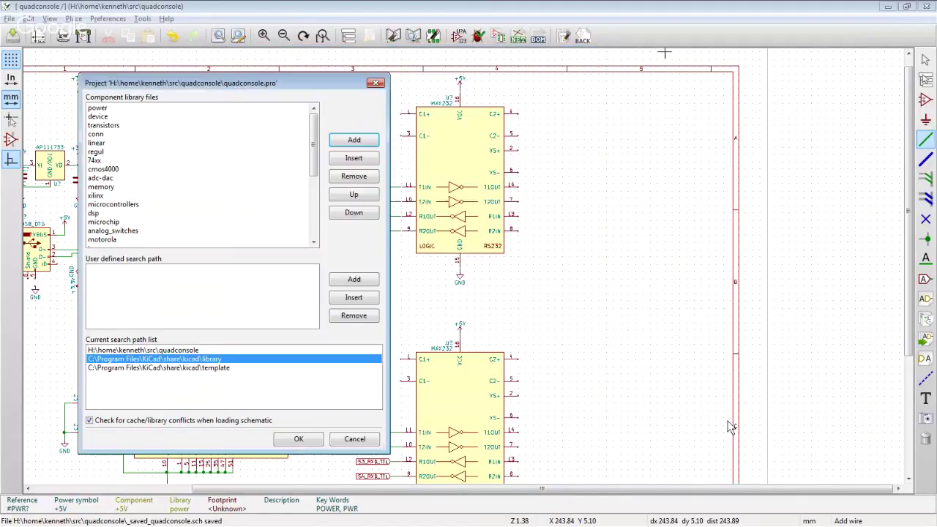
left_click(298, 438)
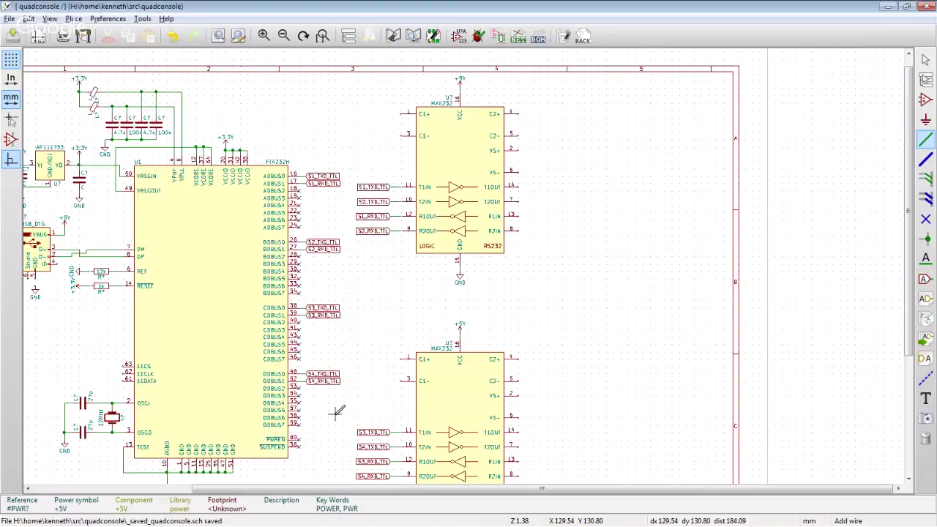
- Place the RJ45(Dual) connector from the KWF library to the right of the upper MAX232, rotated so its pins face the transceiver
key("a")
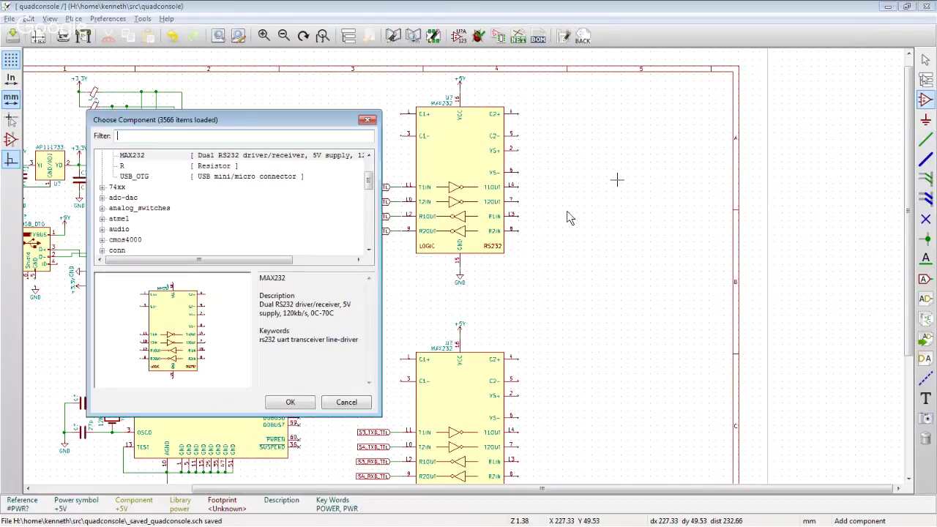
left_click_drag(368, 186, 374, 223)
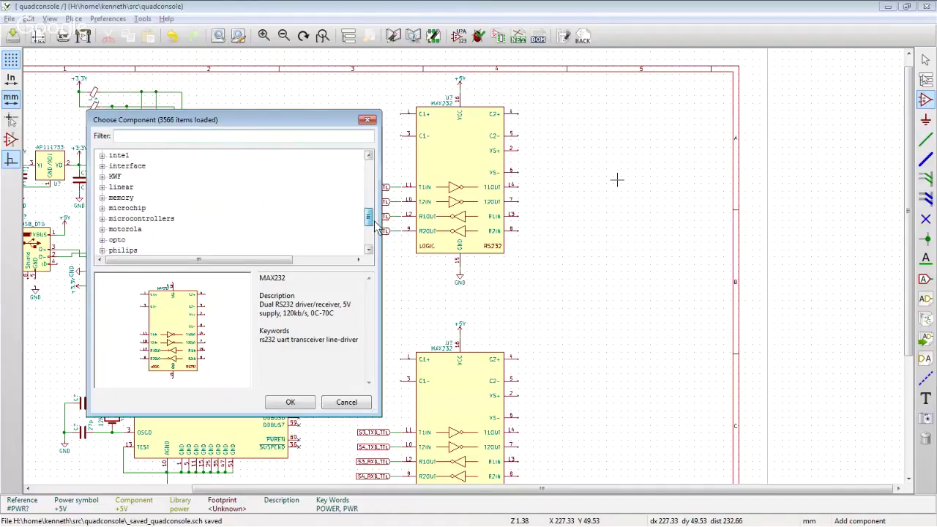
left_click(103, 176)
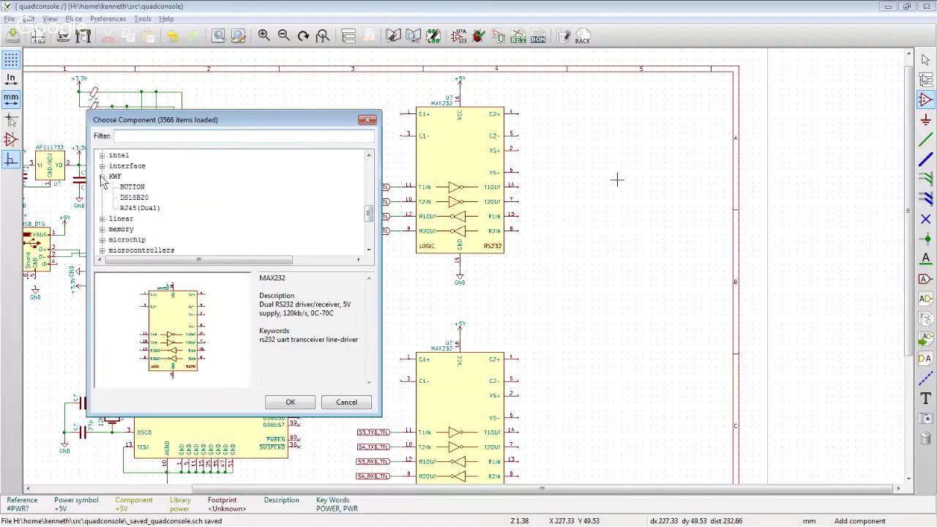
left_click(139, 208)
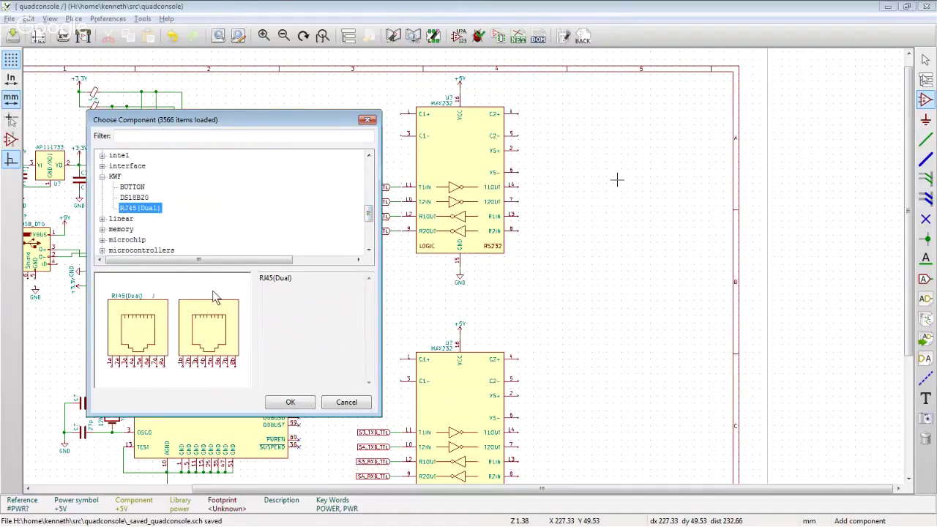
left_click(291, 403)
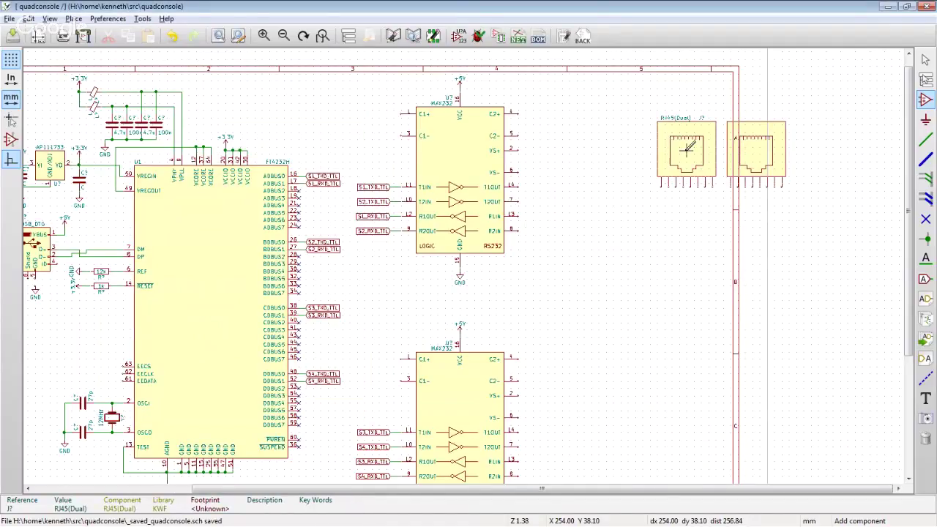
key("r")
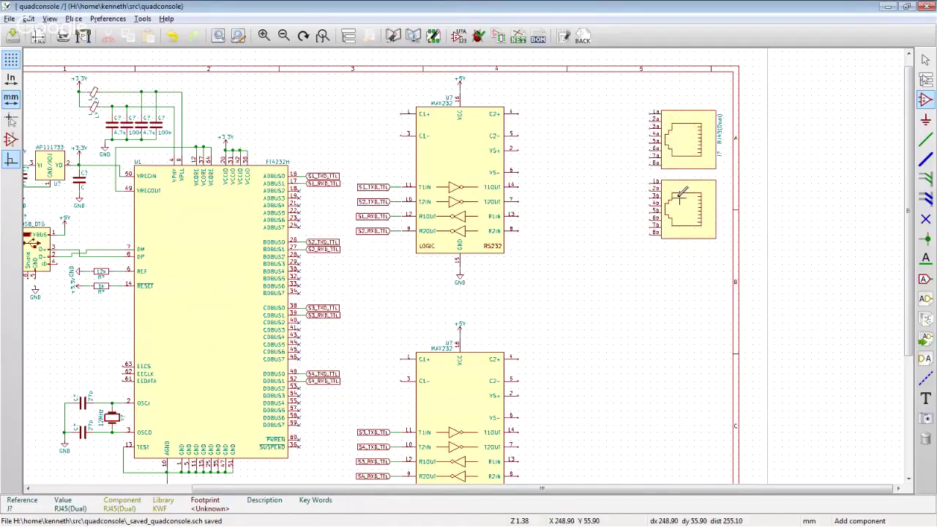
scroll(681, 184, "up", 1)
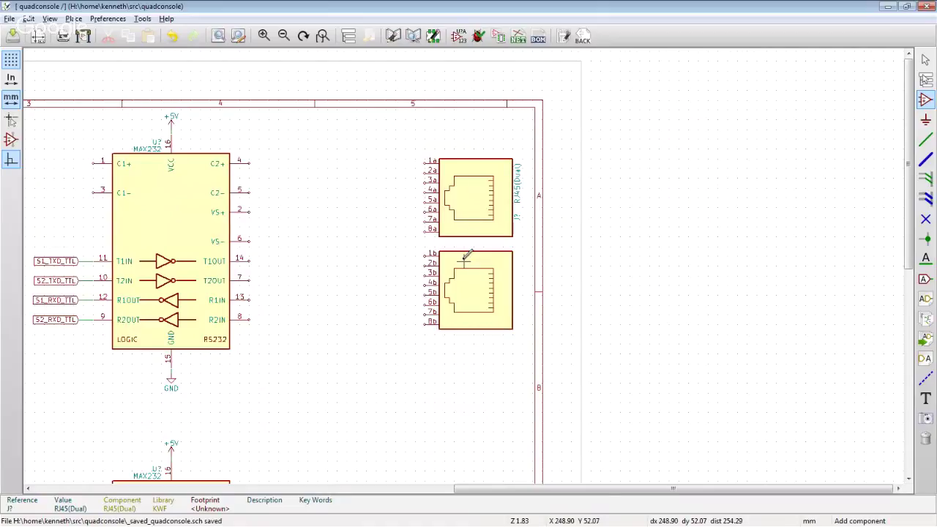
scroll(463, 258, "up", 1)
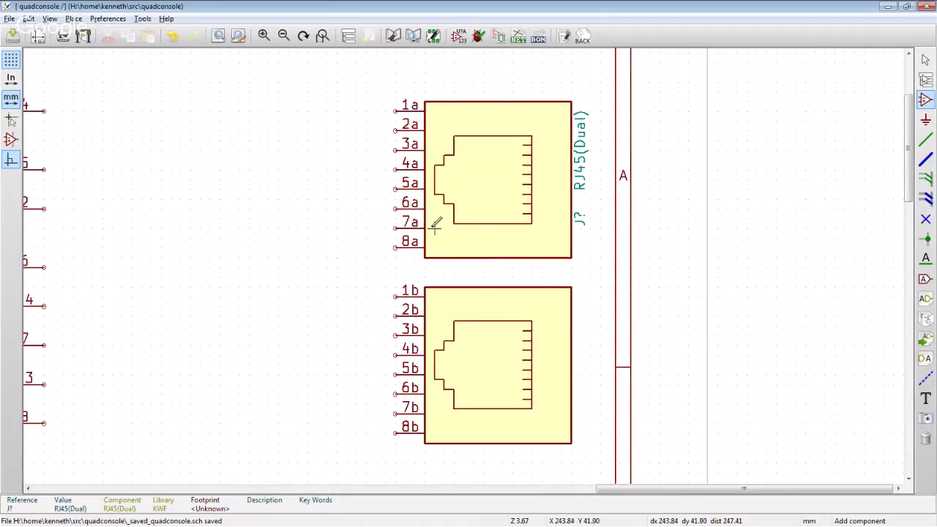